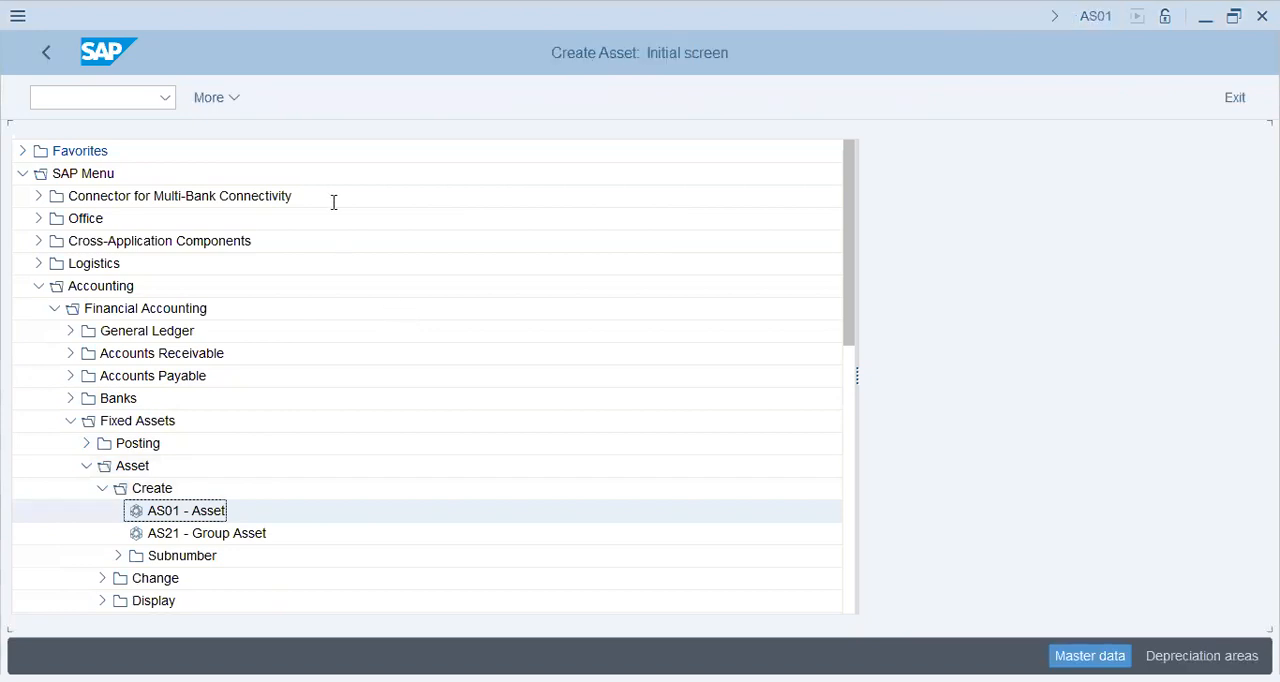
Look over the asset class, company code and reference fields for creating an asset, and exit the transaction.
key("Tab")
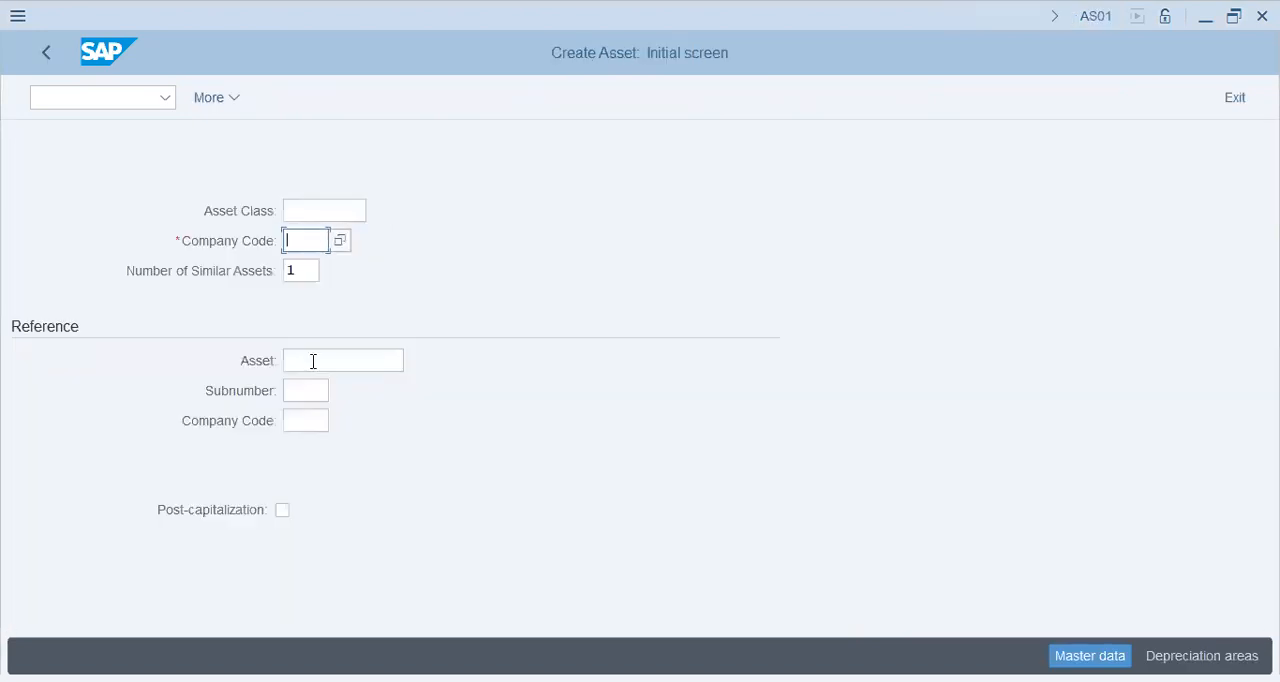
left_click(313, 361)
left_click(313, 398)
left_click(308, 424)
left_click(330, 206)
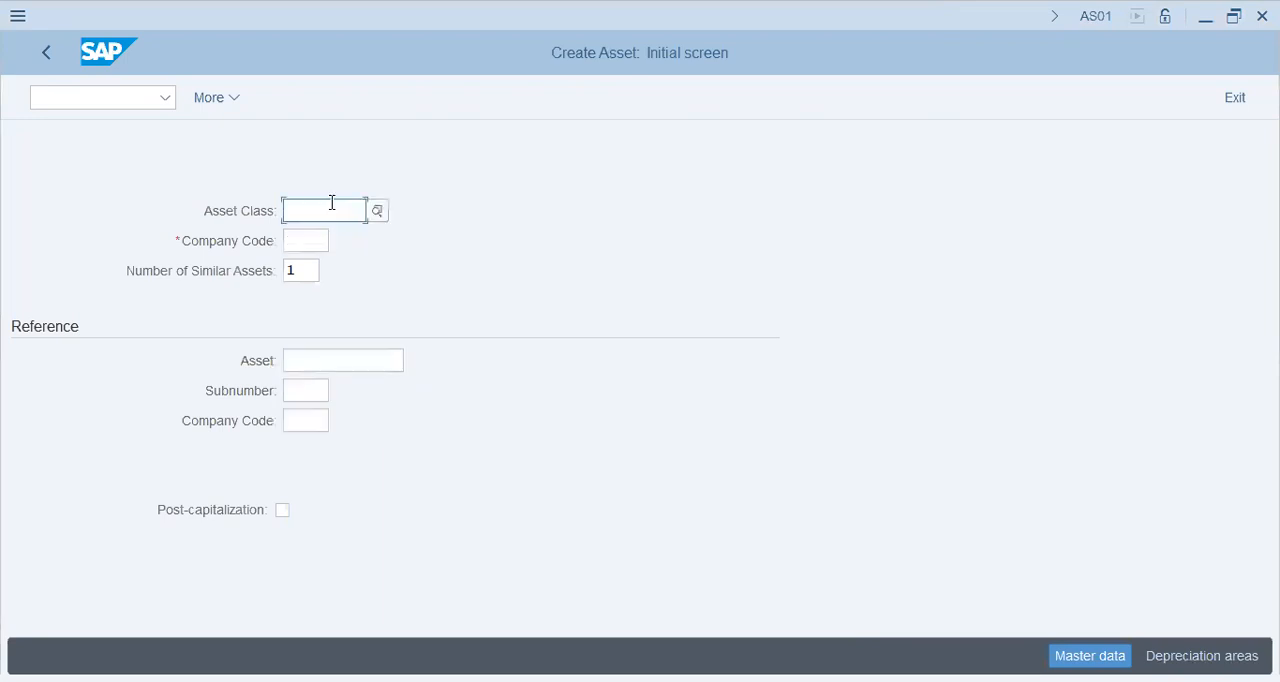
left_click(100, 92)
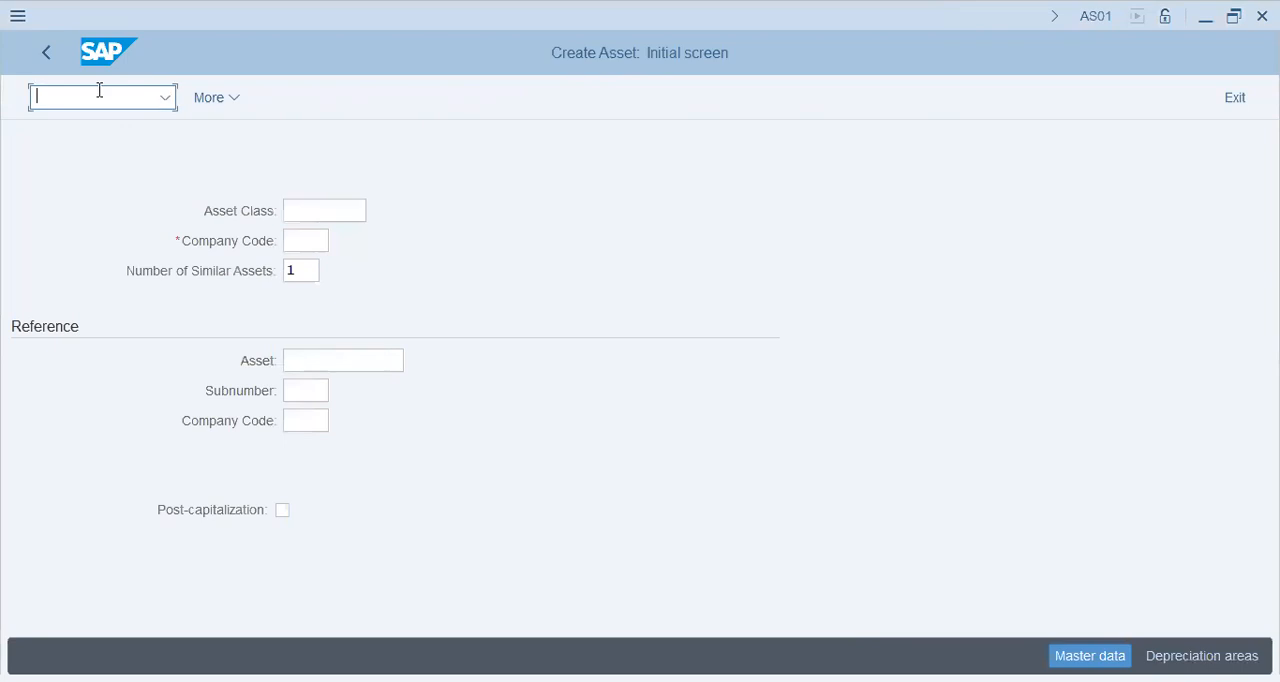
left_click(44, 62)
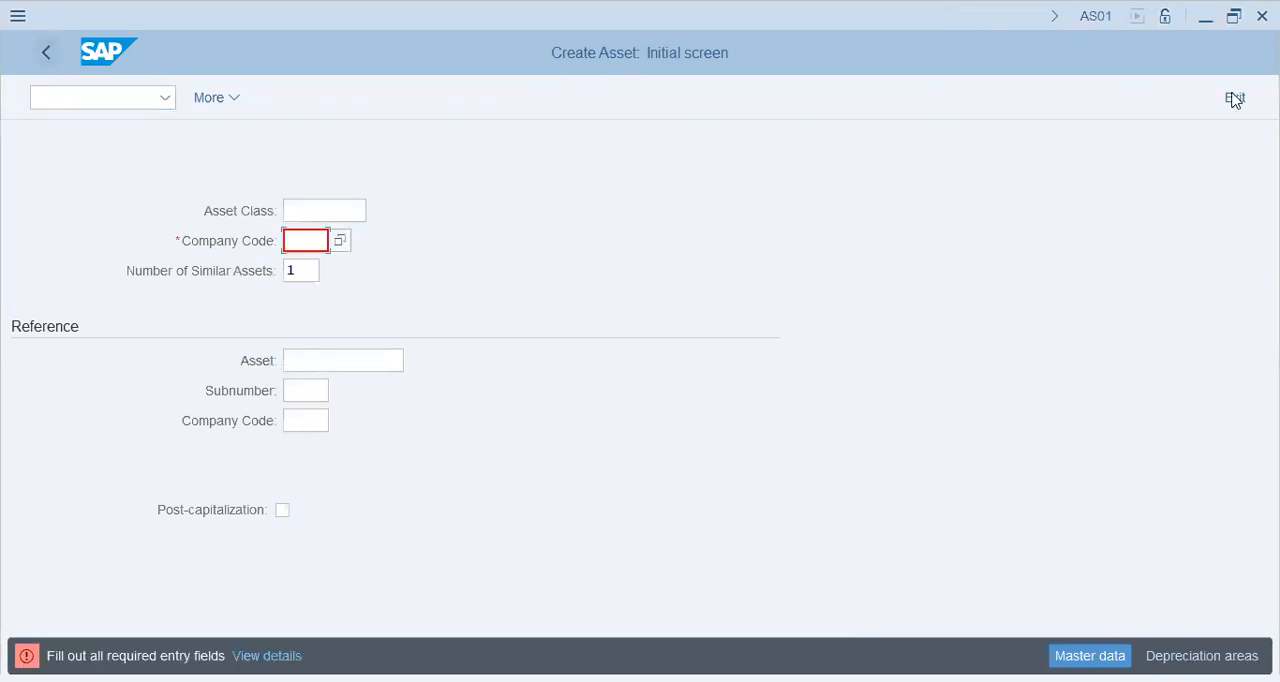
key("shift+F3")
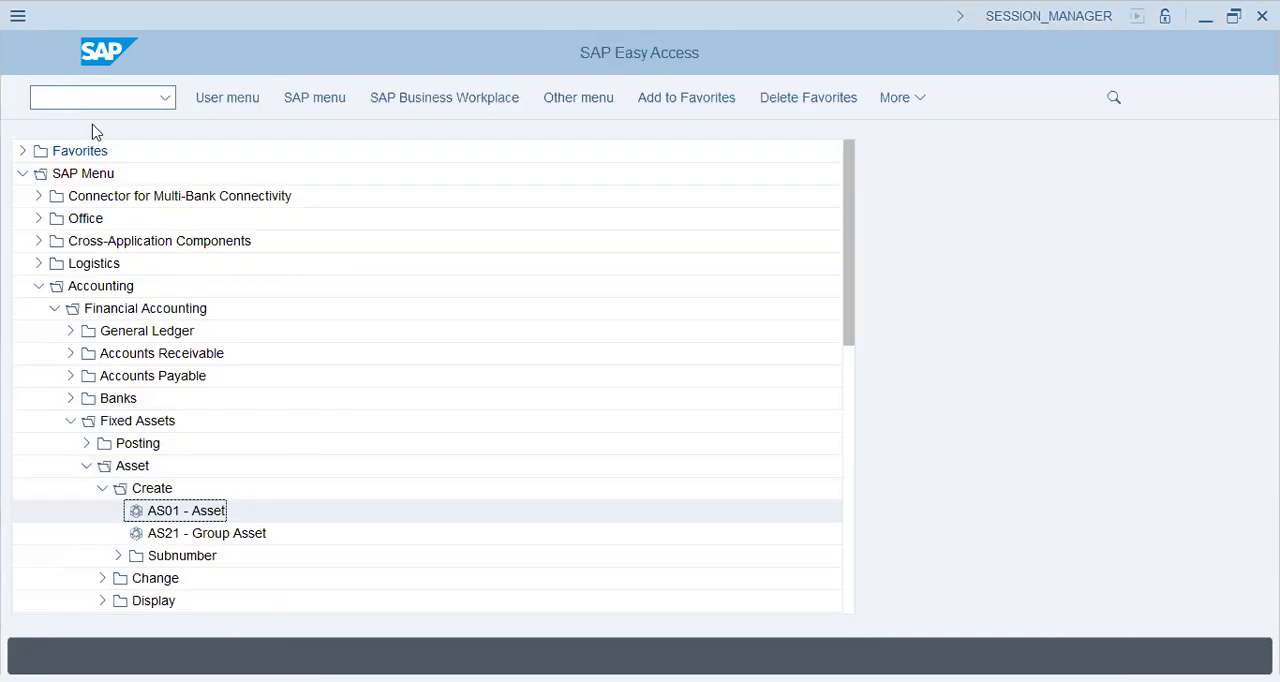
Open the customizing implementation guide with transaction spro and expand Asset Accounting under Financial Accounting.
type("spro")
key("Return")
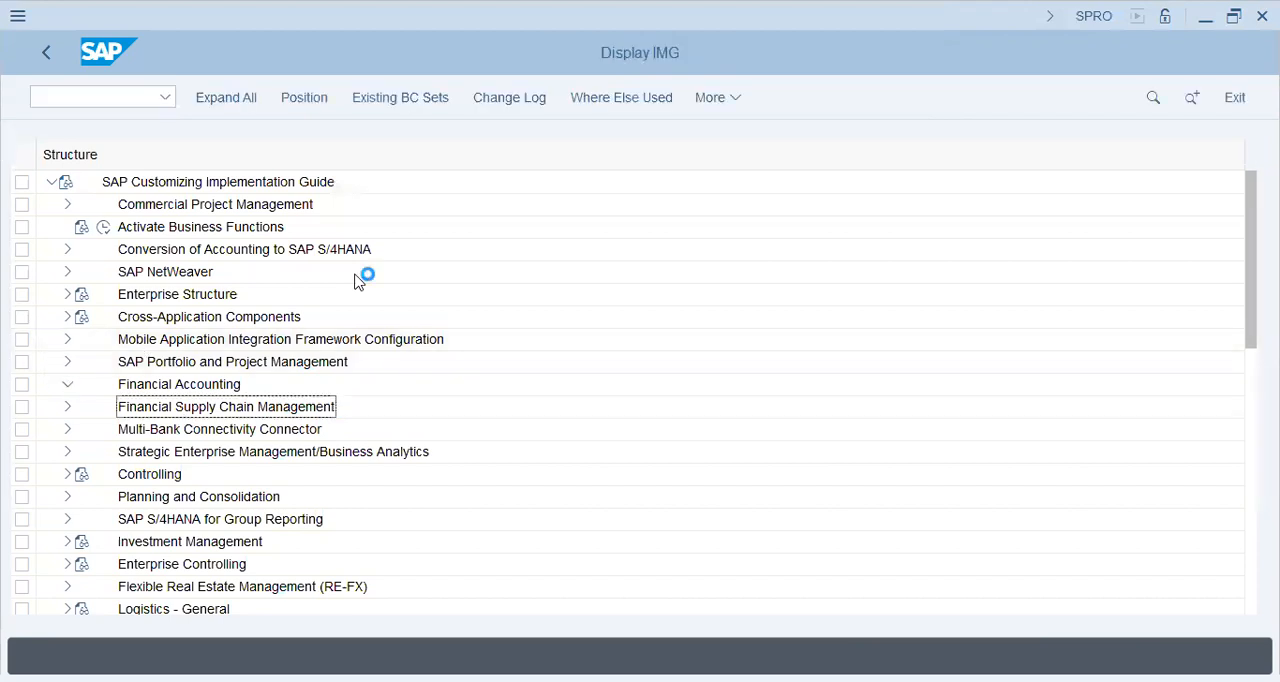
left_click(190, 434)
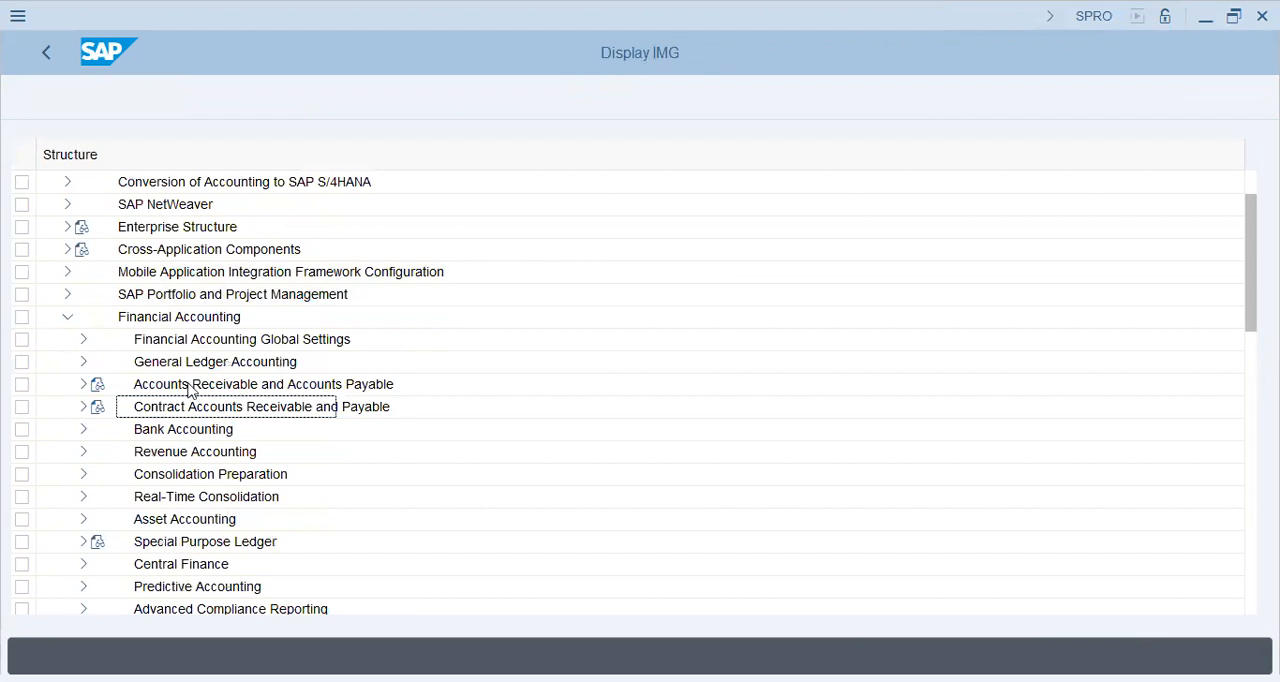
left_click(87, 520)
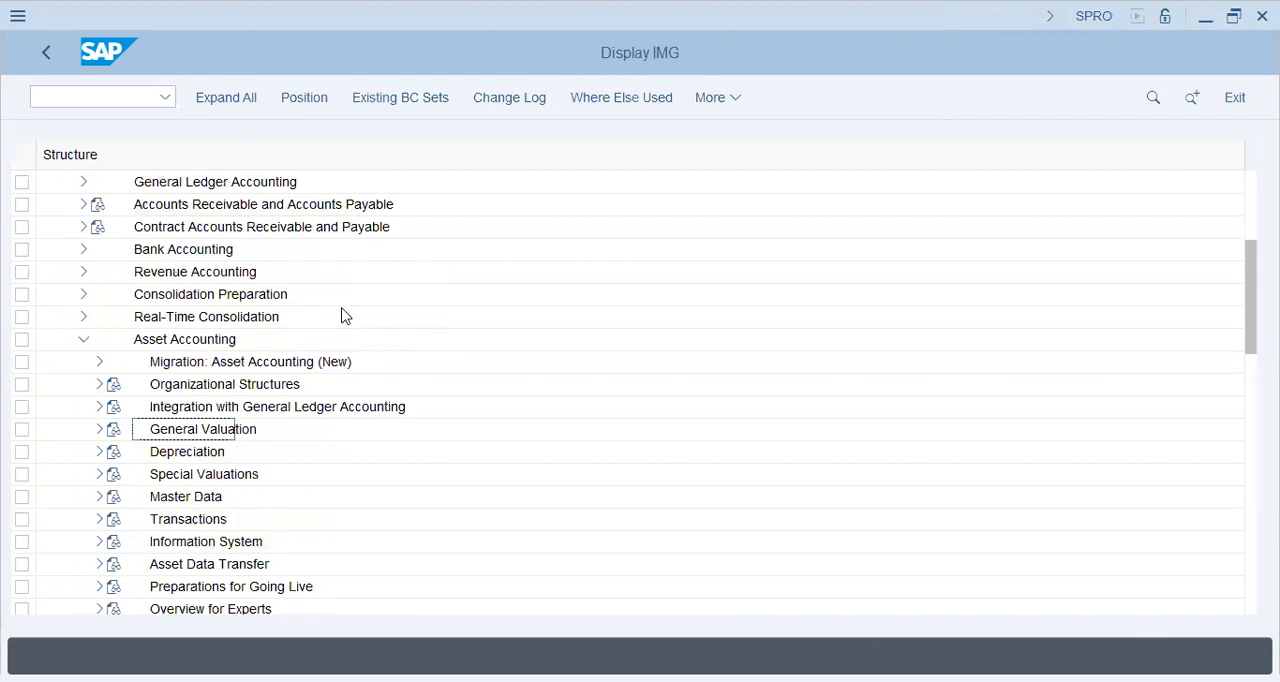
Start the Copy Reference Chart of Depreciation activity from Organizational Structures under Asset Accounting.
left_click(191, 380)
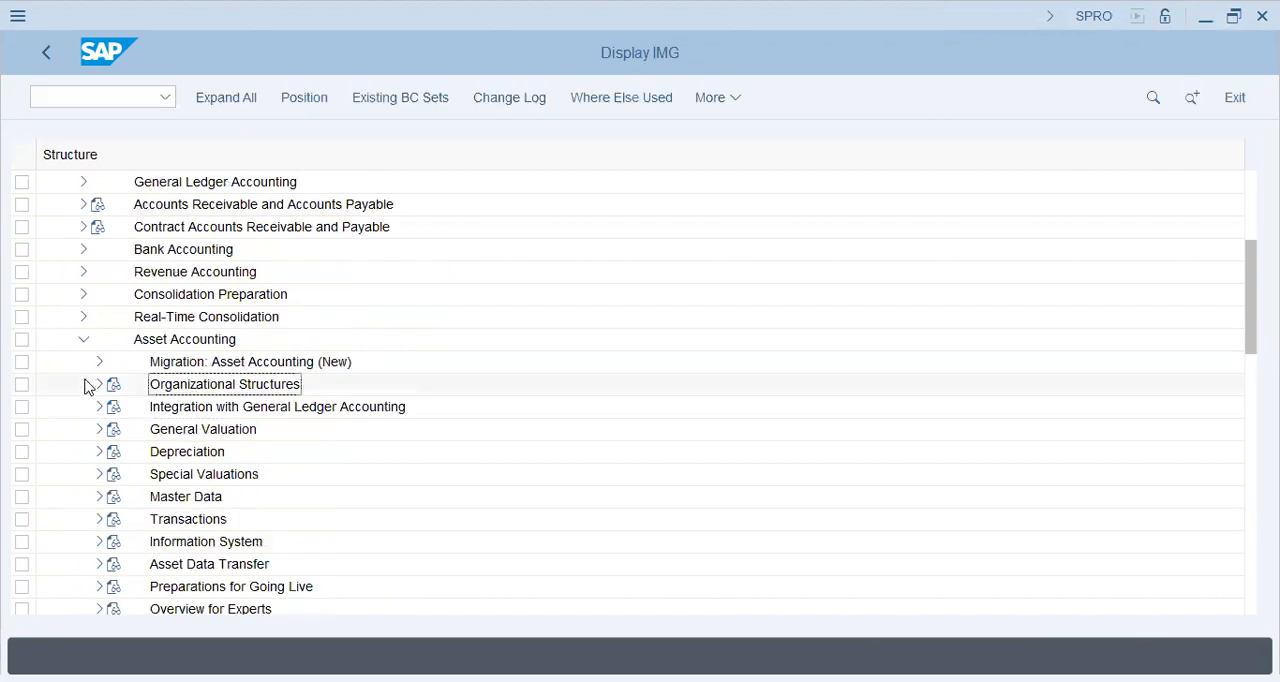
left_click(100, 386)
left_click(208, 409)
left_click(151, 431)
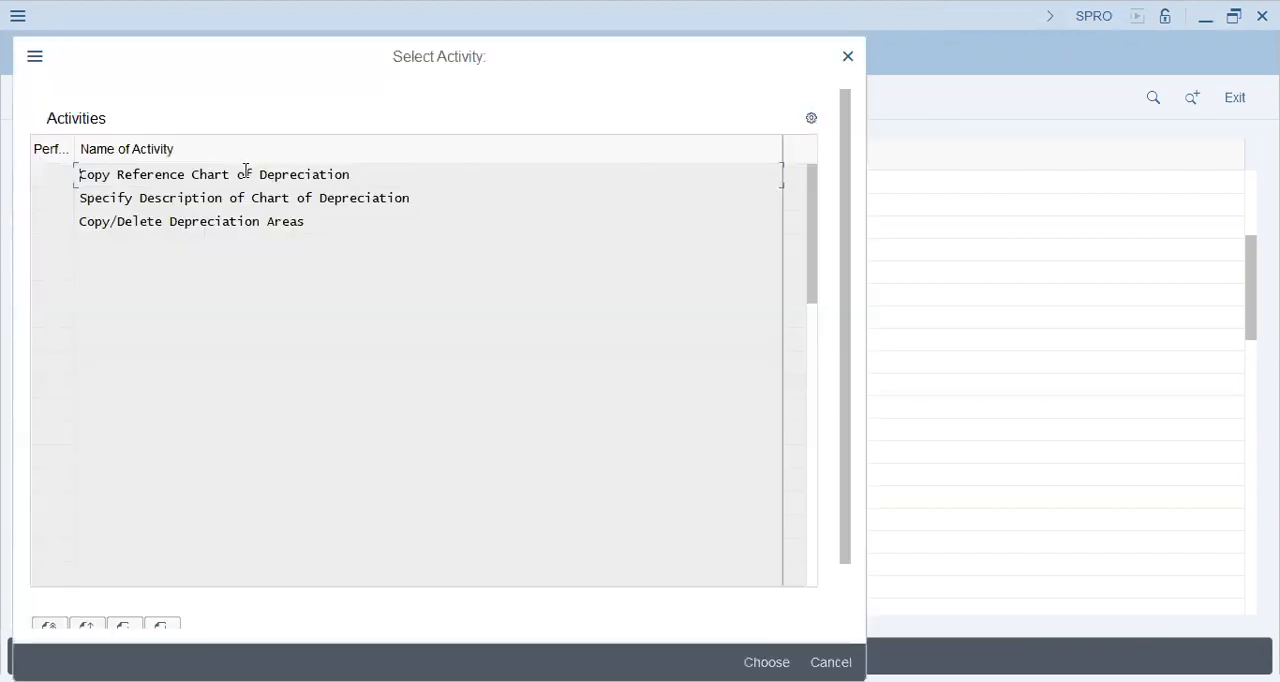
double_click(380, 178)
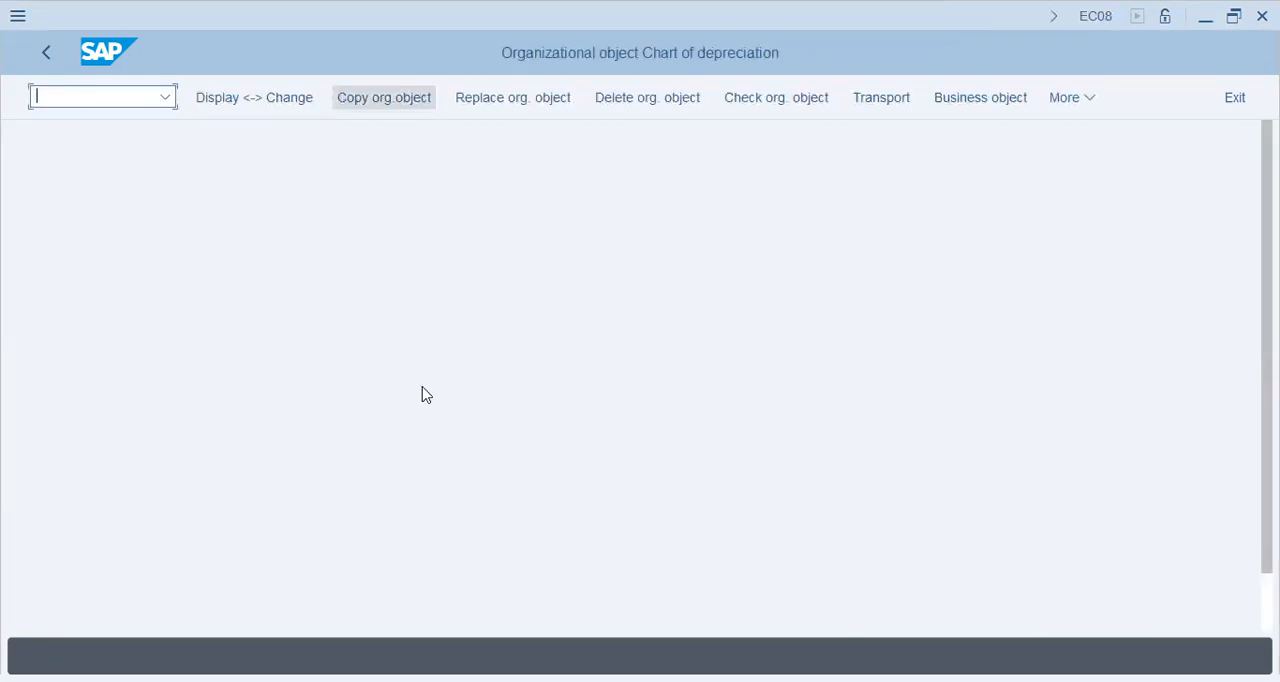
Copy the German sample chart of depreciation 0DE to fi46 and agree to transport the number ranges.
key("Return")
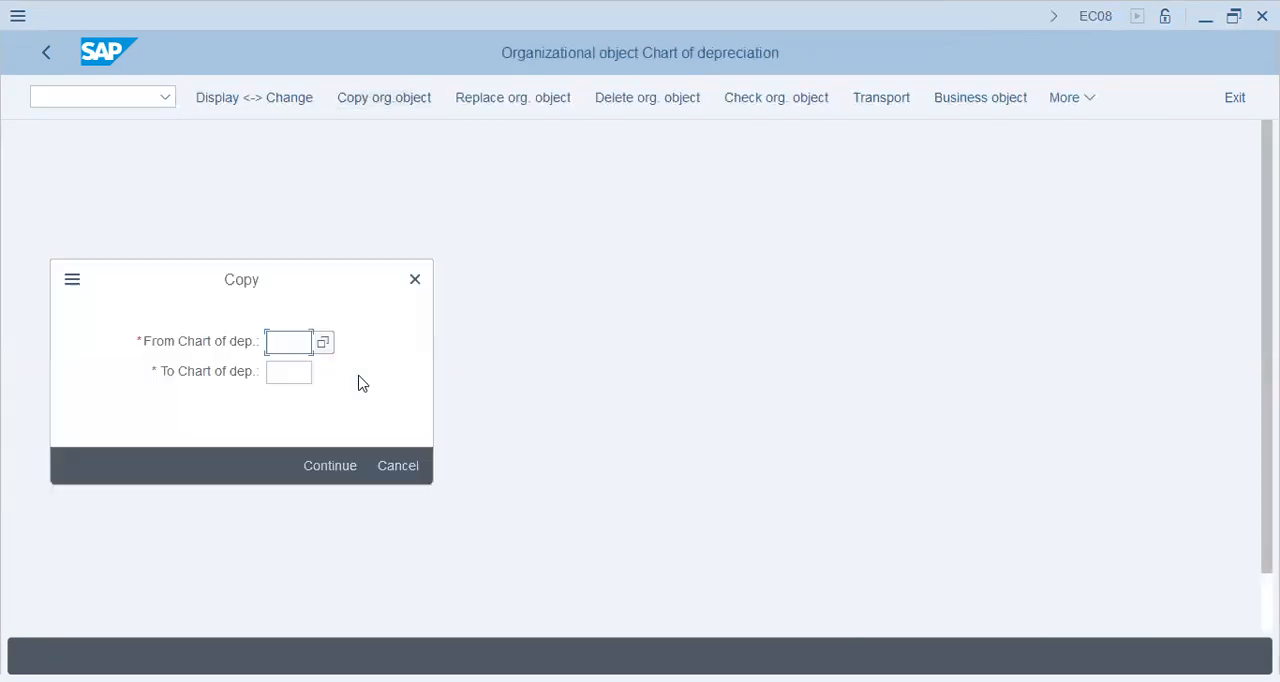
key("Tab")
type("fi")
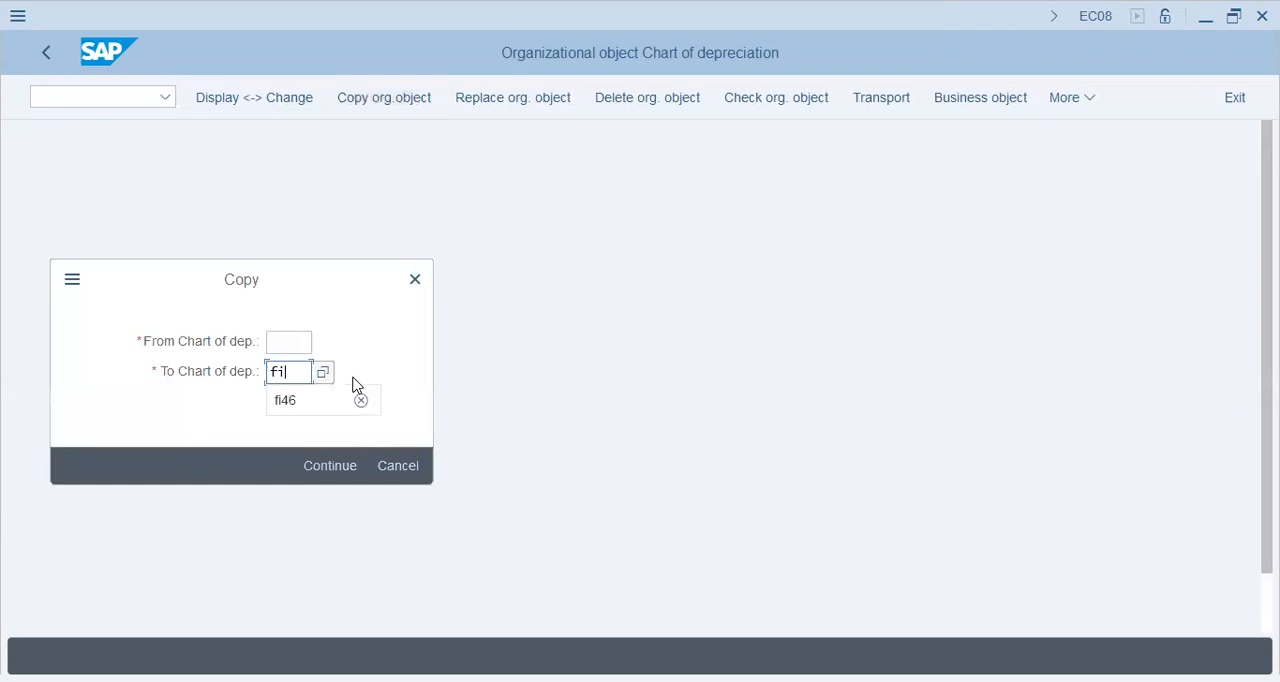
type("46")
key("shift+Tab")
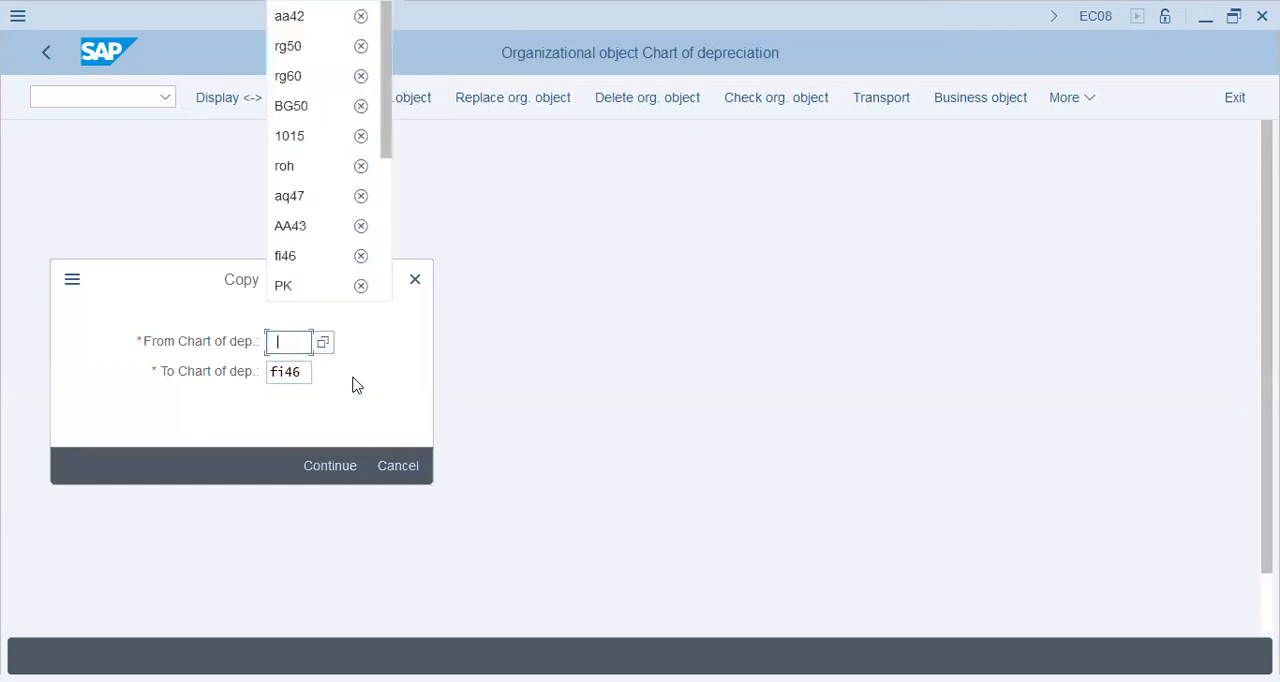
left_click(370, 368)
left_click(323, 345)
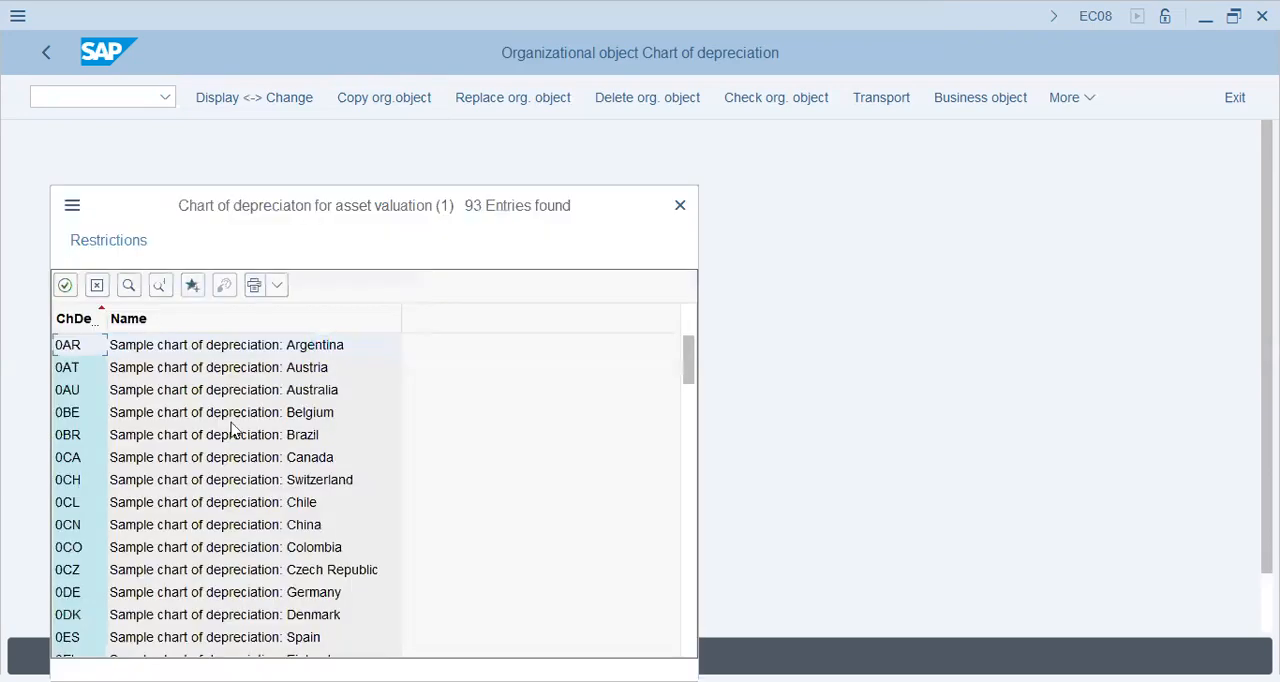
left_click(268, 596)
double_click(268, 597)
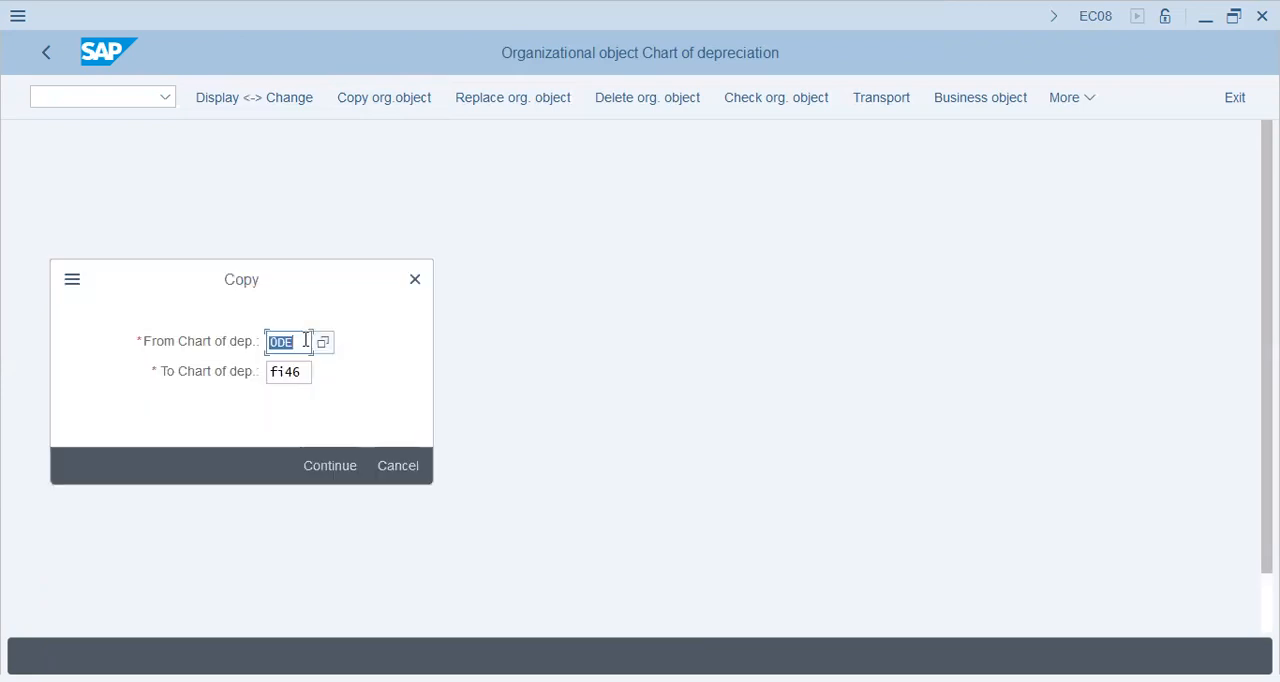
left_click(330, 465)
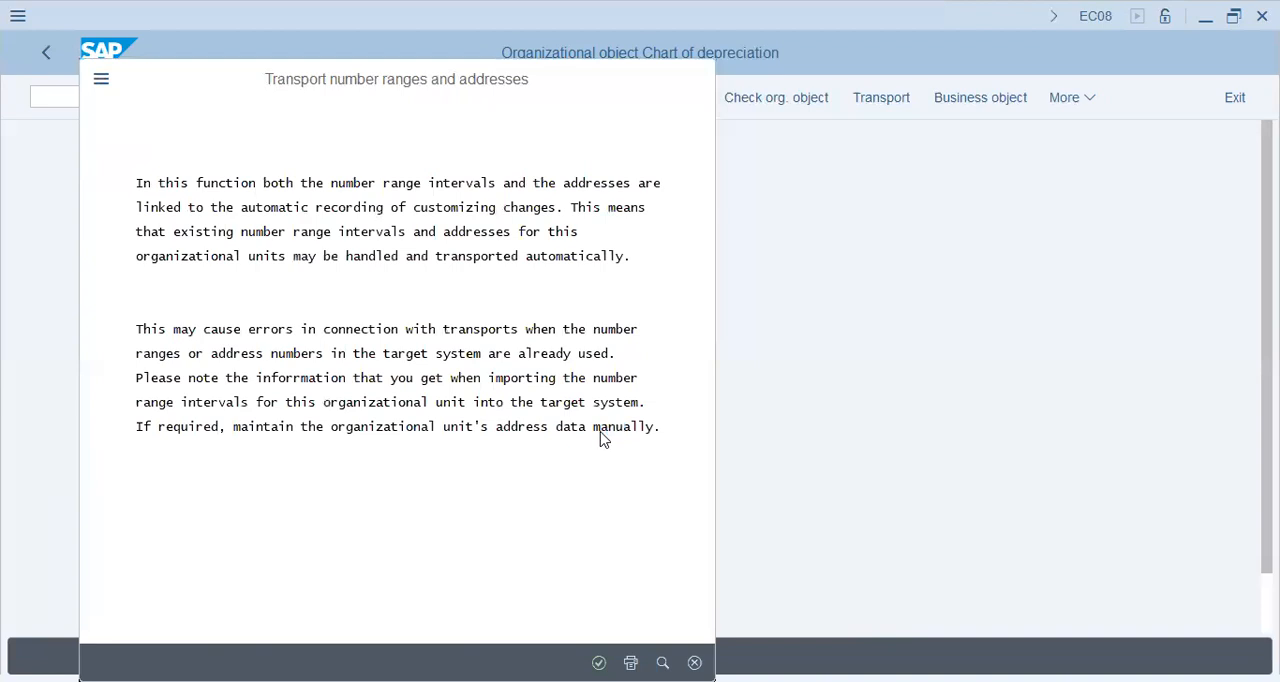
key("Return")
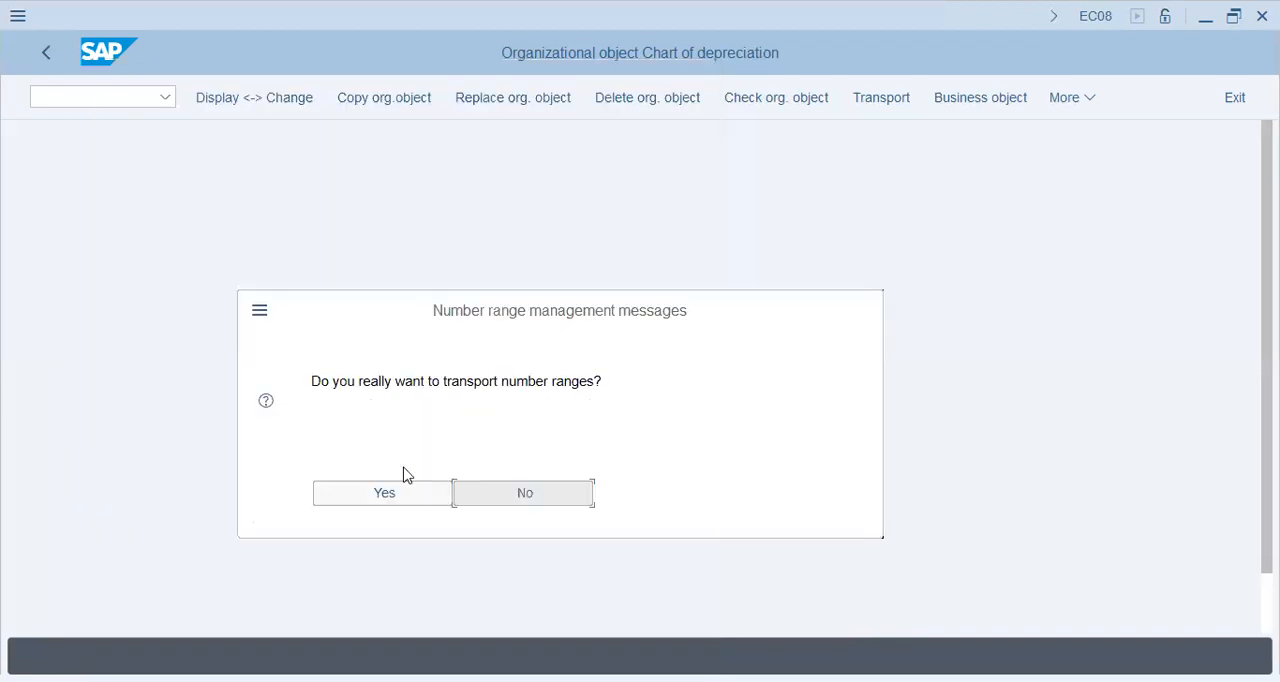
left_click(397, 489)
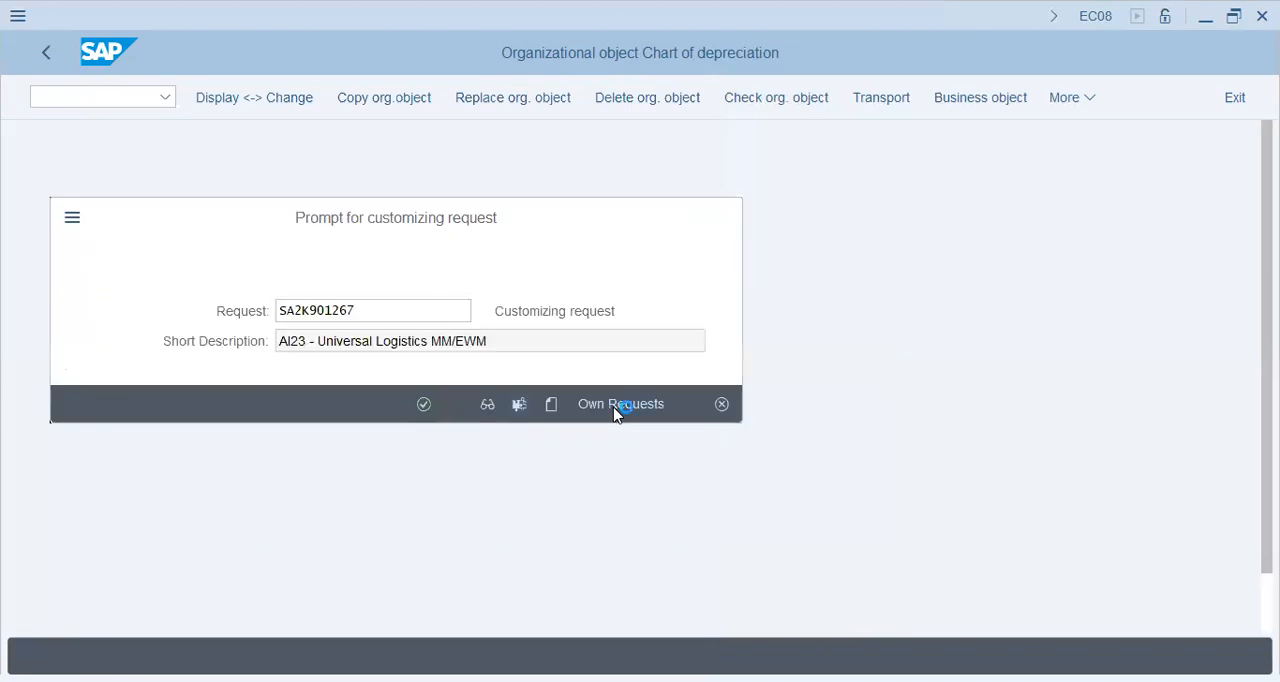
Search the user's own customizing requests for fi46.
left_click(616, 406)
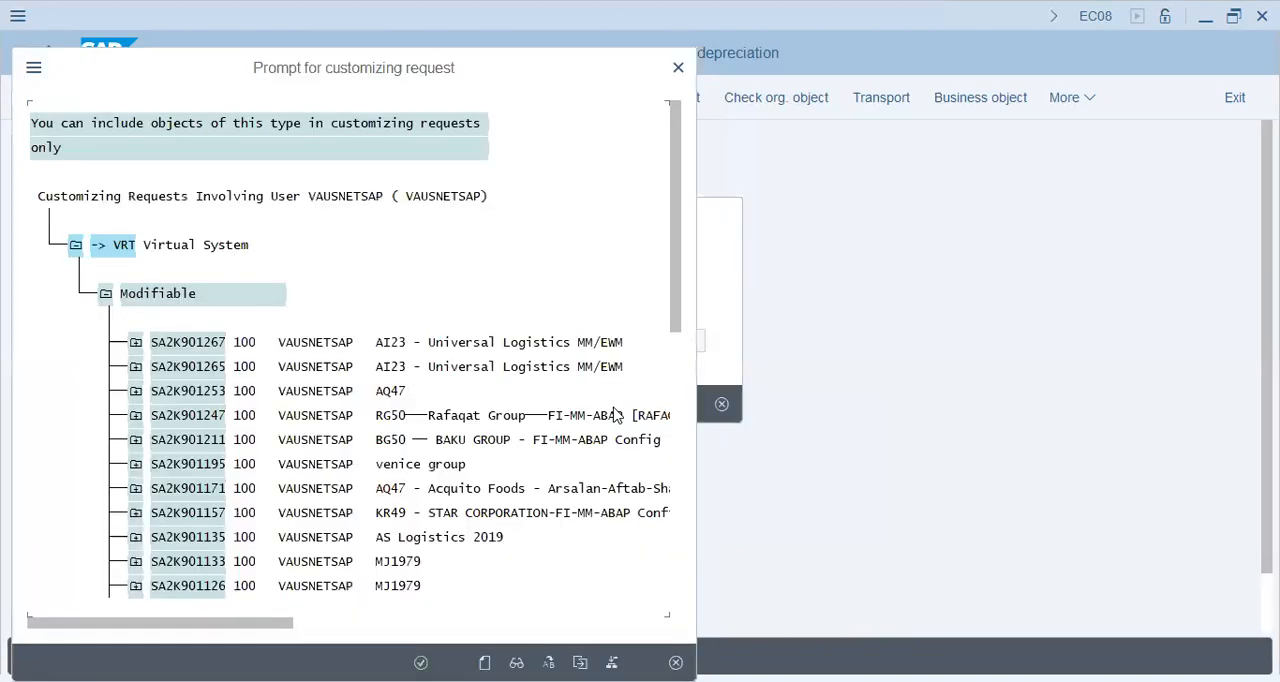
left_click(434, 345)
double_click(434, 346)
key("ctrl+f")
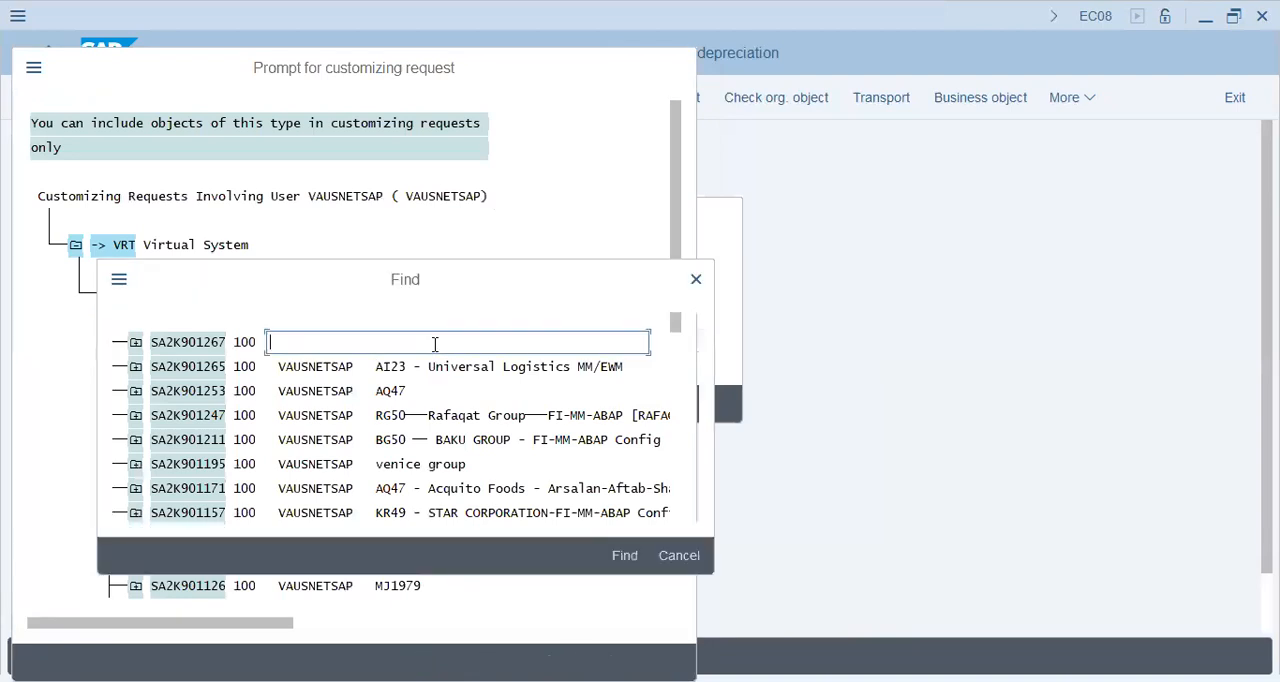
type("fi46")
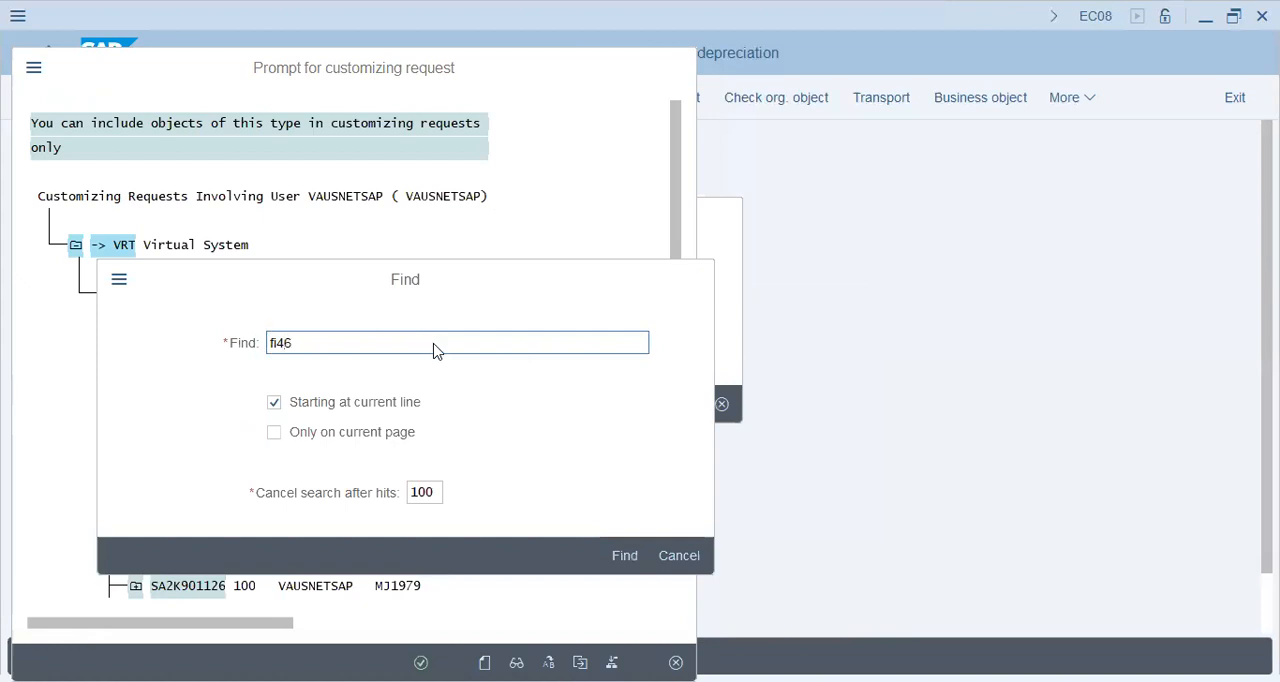
key("Return")
Assign the chart copy to customizing request SA2K901064 for Toyo Nasic and return to the activity selection.
double_click(647, 127)
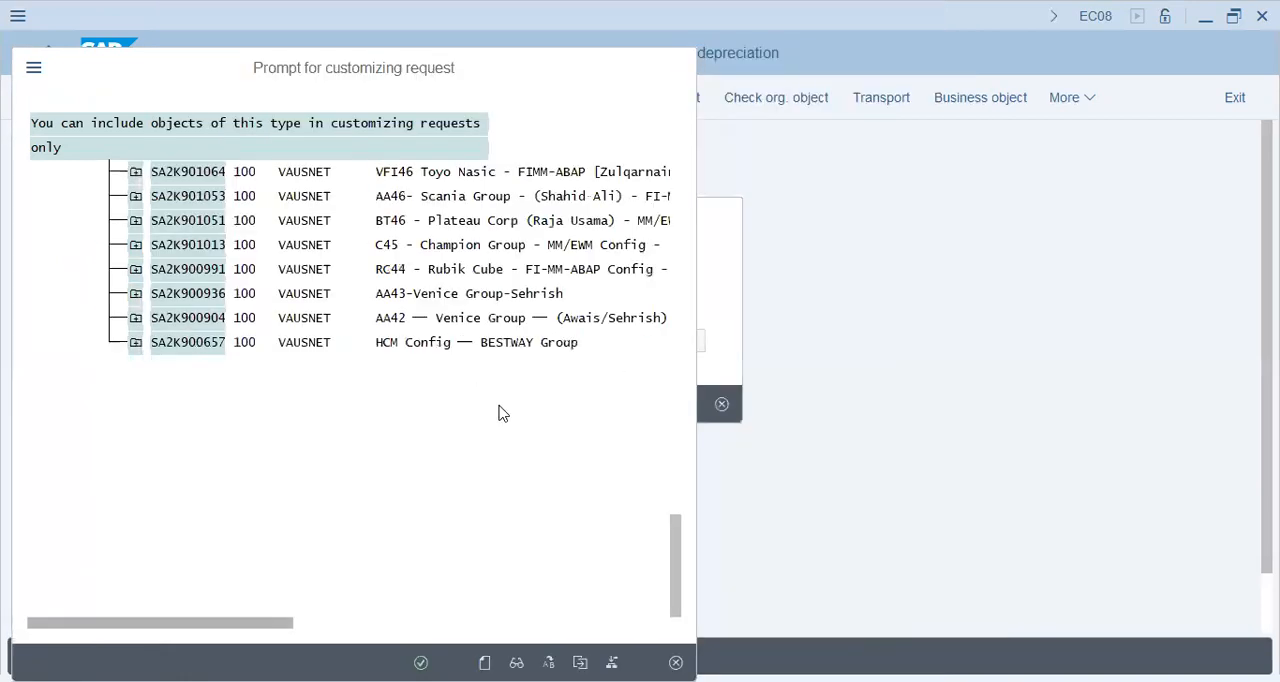
key("Return")
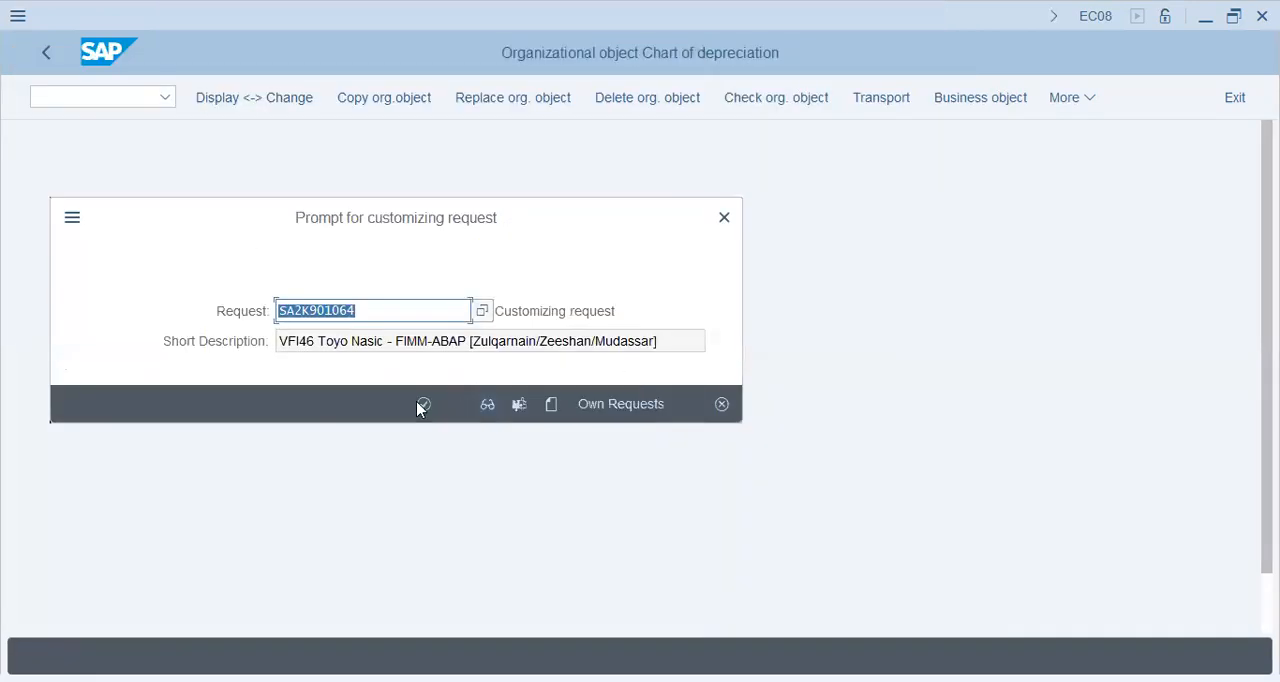
left_click(422, 404)
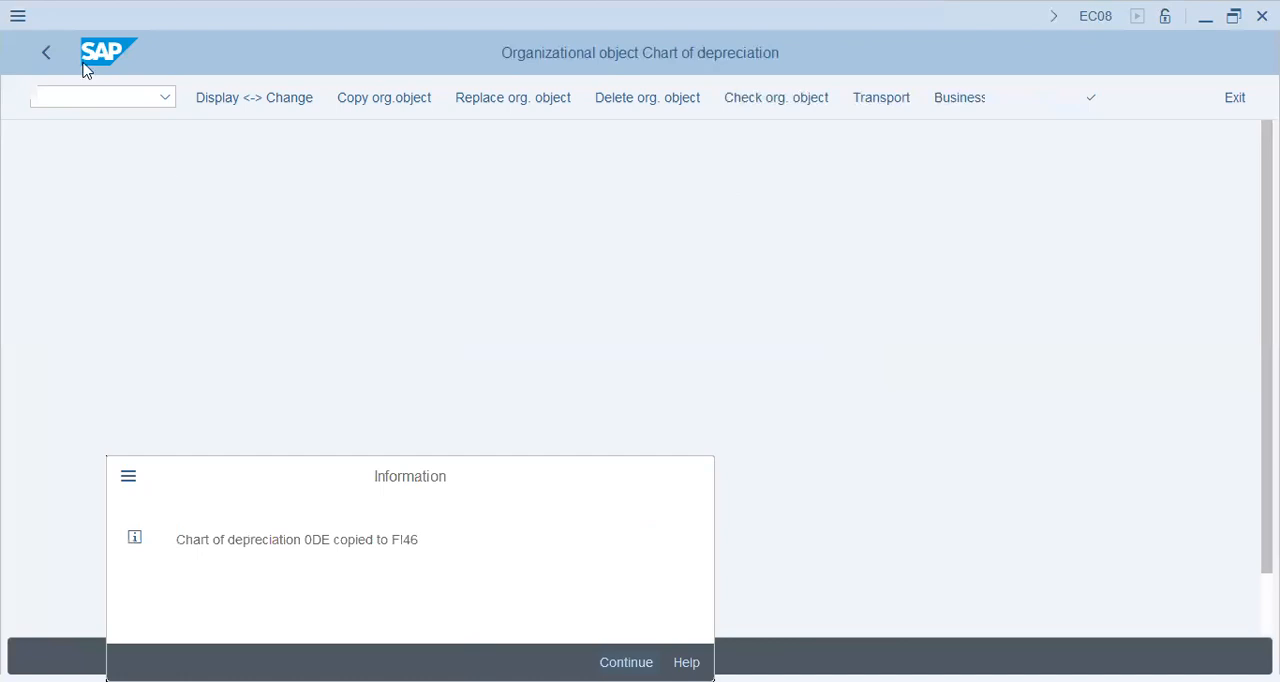
key("Return")
left_click(54, 43)
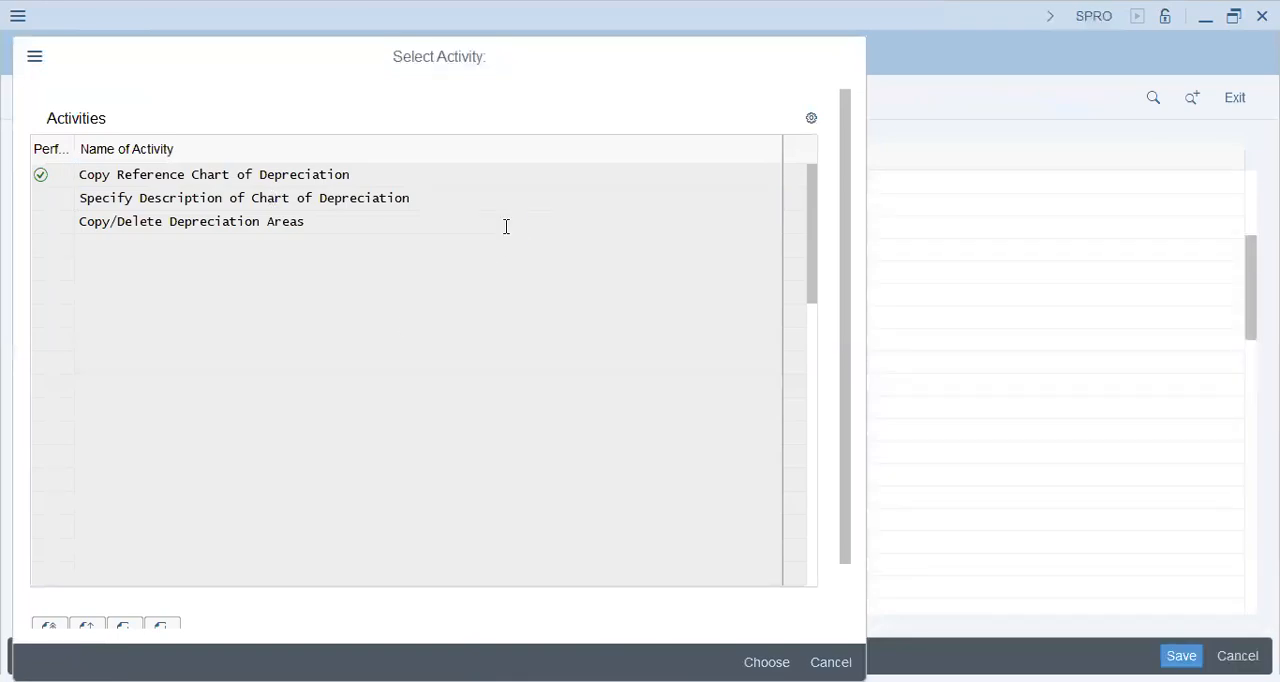
Open the Specify Description of Chart of Depreciation activity and position the list at chart fi46.
double_click(284, 204)
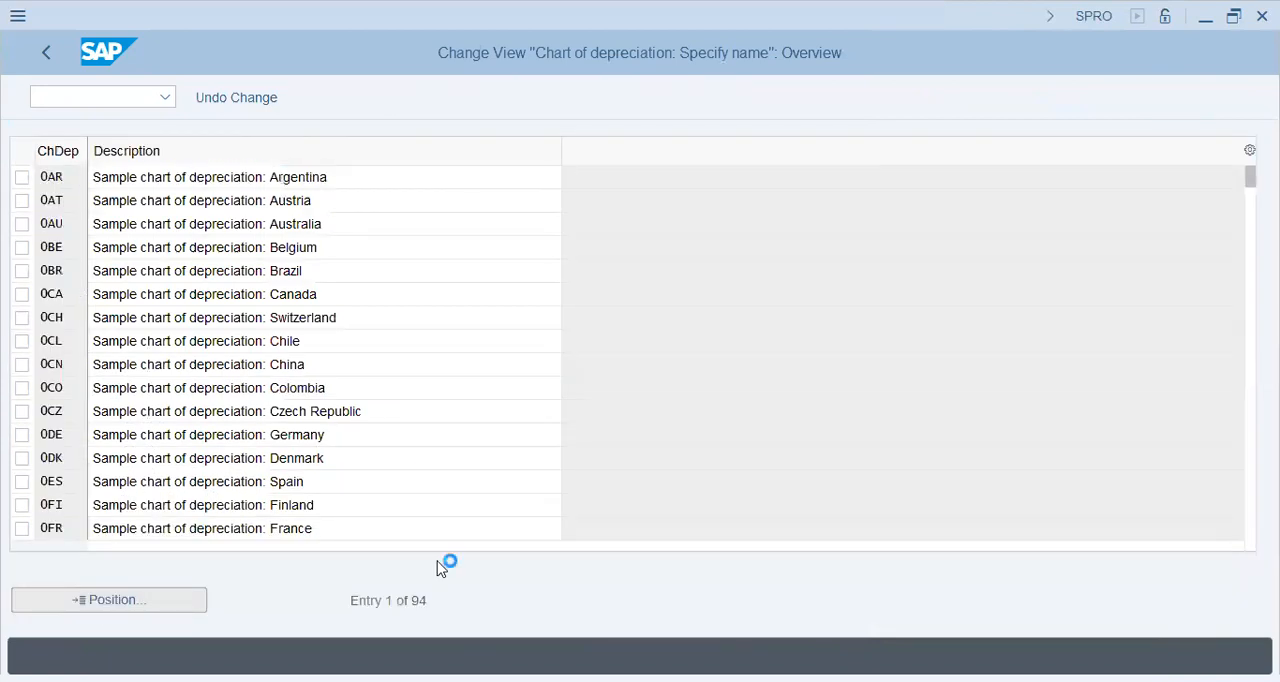
type("FI")
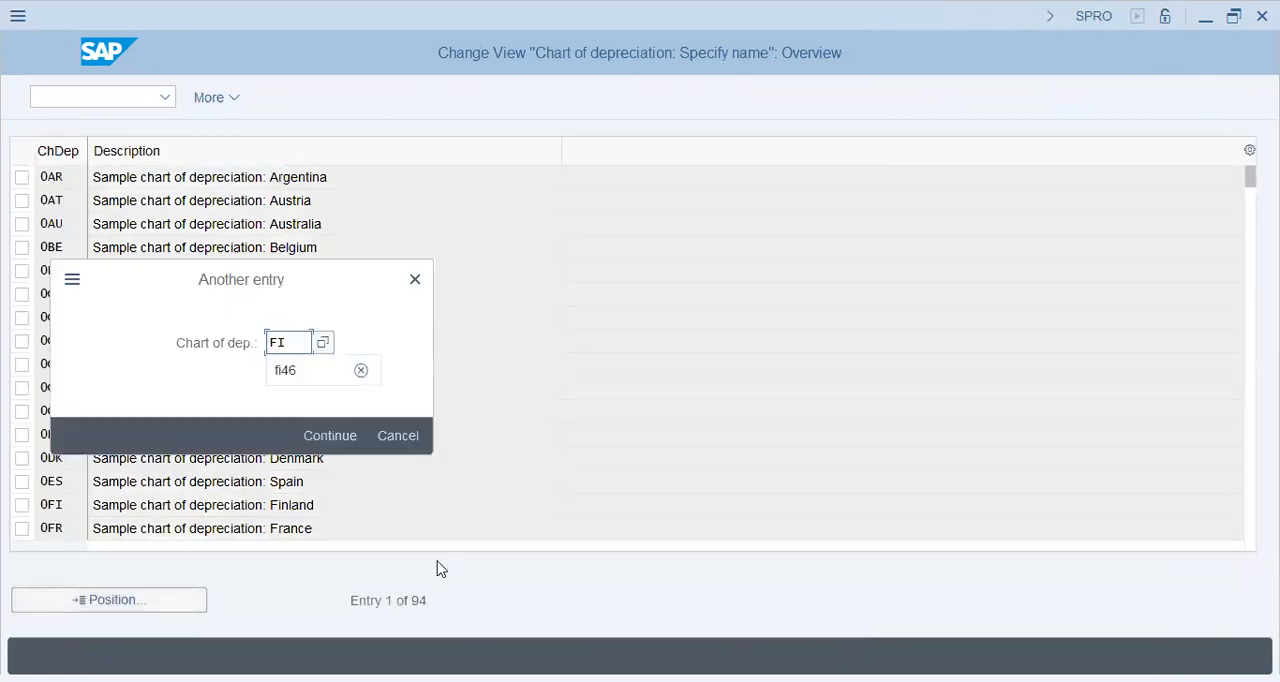
key("Down")
key("Return")
key("Return")
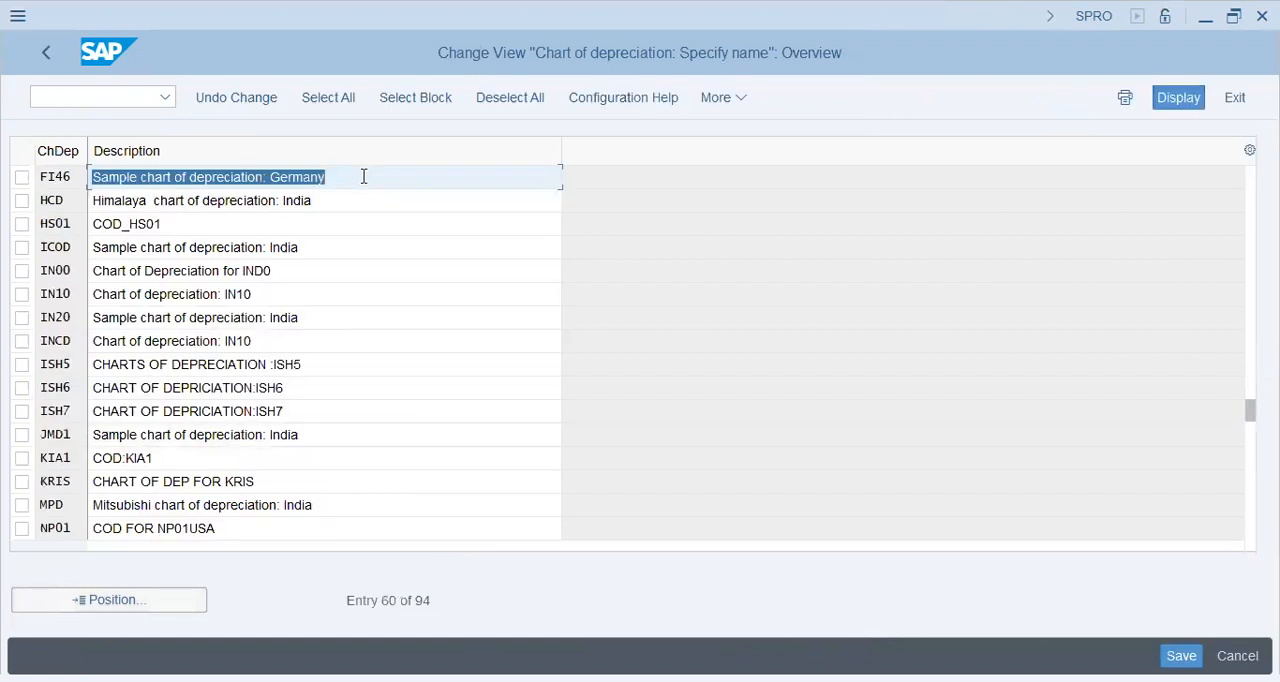
type("CHART OF")
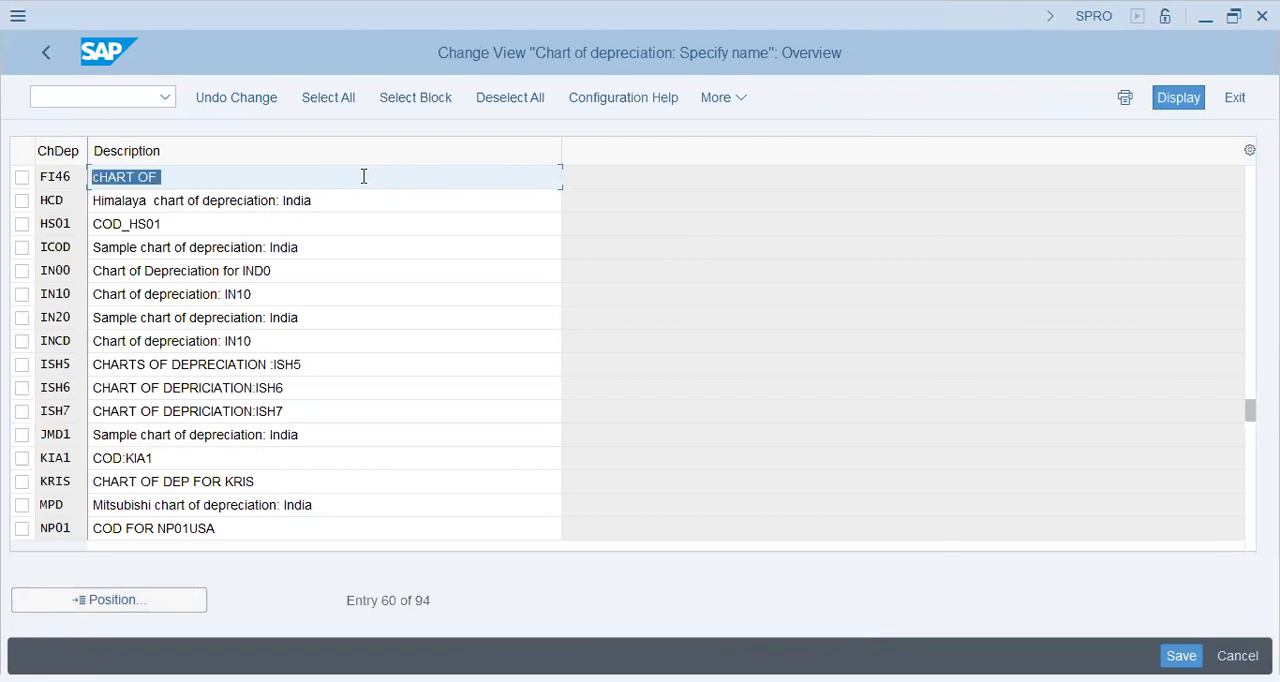
type("Ch")
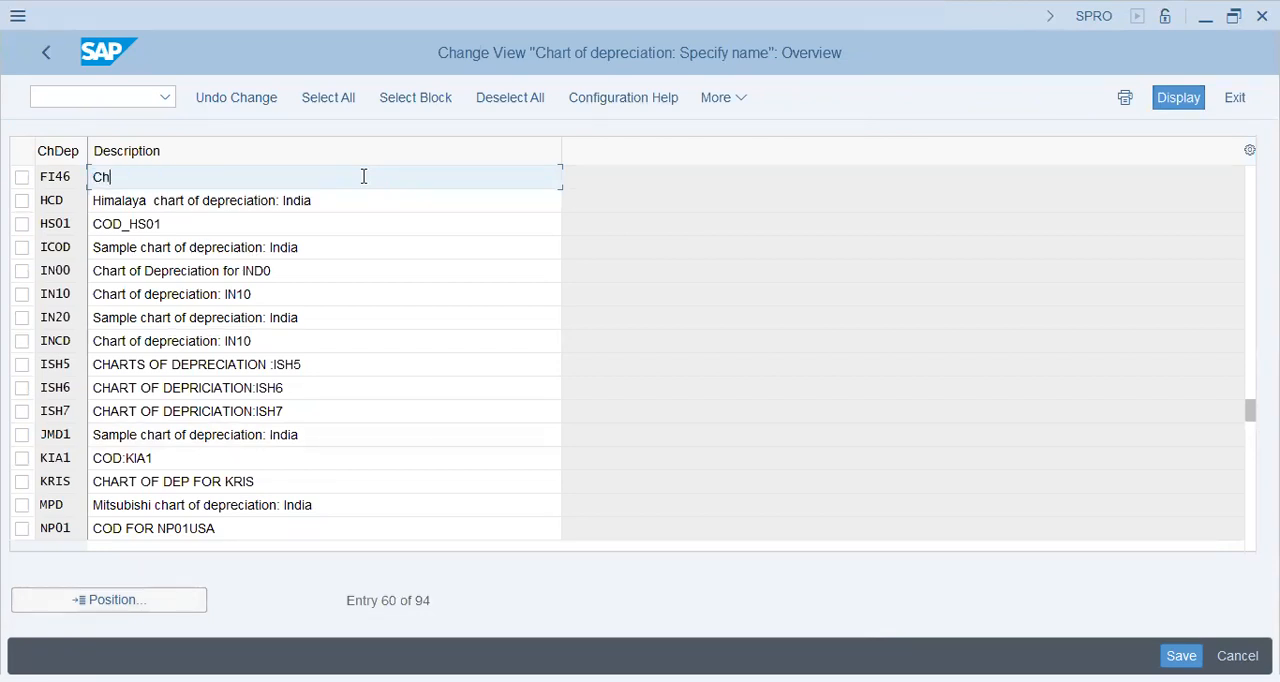
type("art of Depreciation - FI46 - Toyo Nasic")
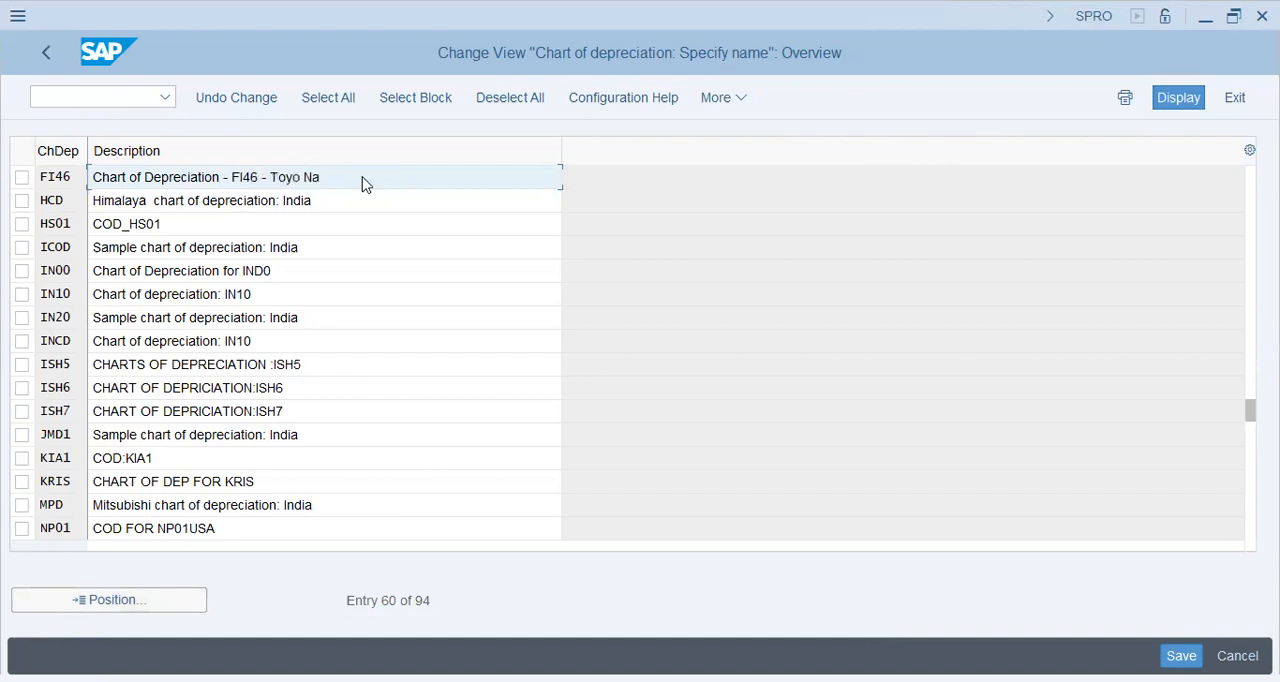
key("Return")
Save the FI46 description under customizing request SA2K901064 and return to the activity selection.
key("ctrl+s")
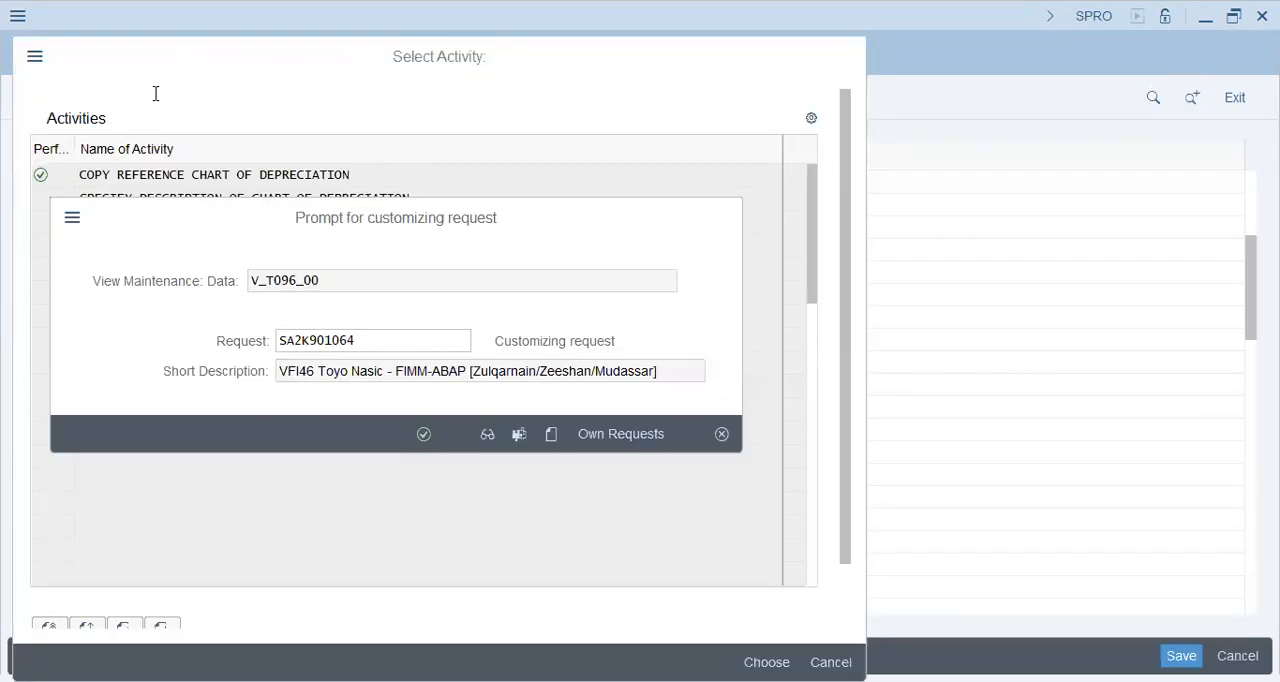
key("Return")
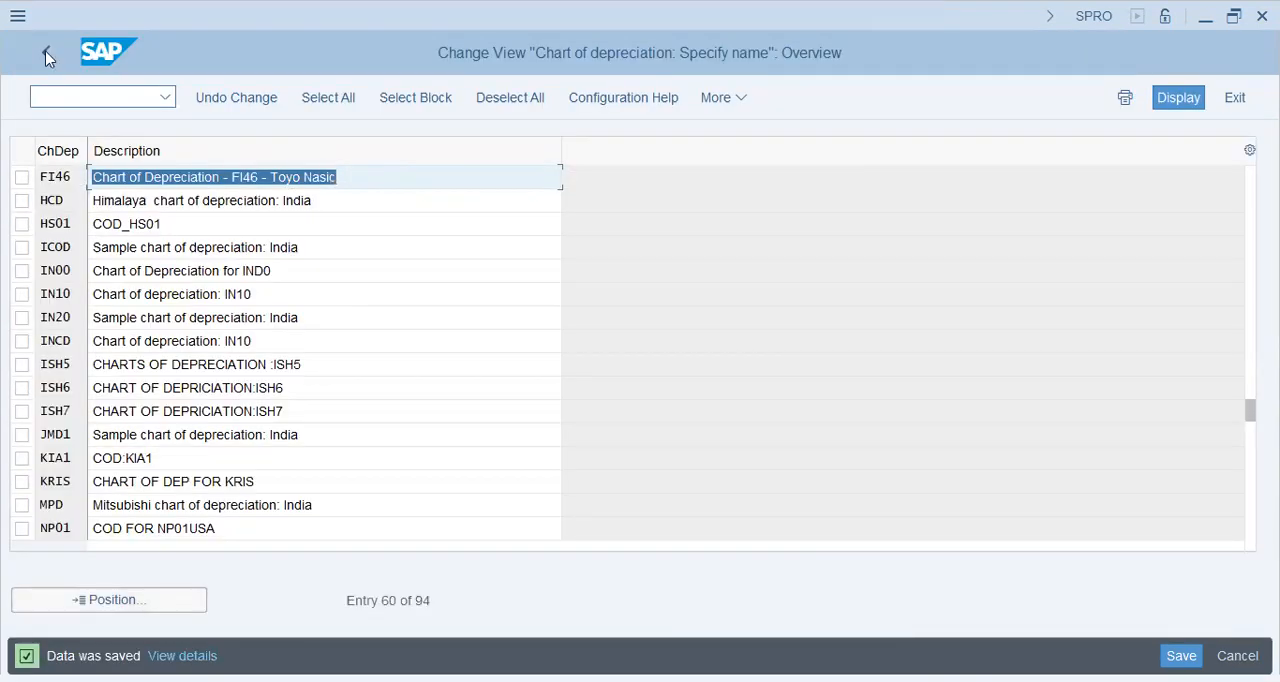
left_click(47, 55)
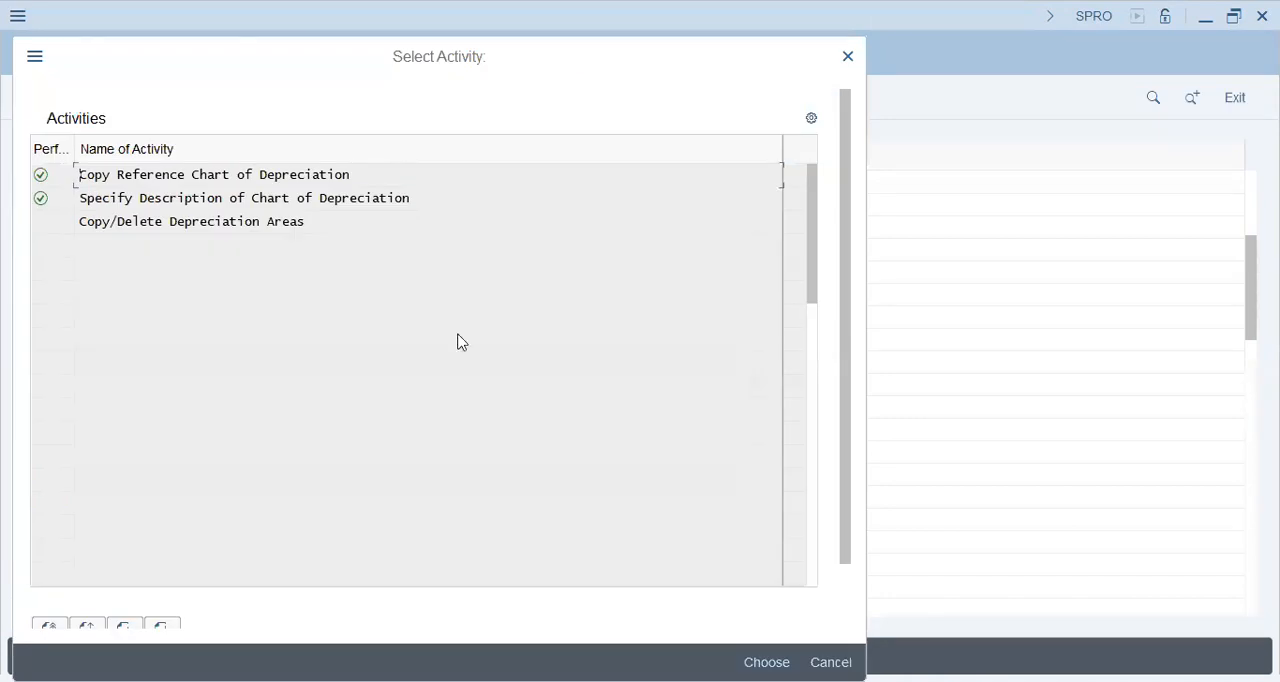
Open the activity Assign Chart of Depreciation to Company Code and position the list at company code FI46.
left_click(223, 453)
left_click(150, 455)
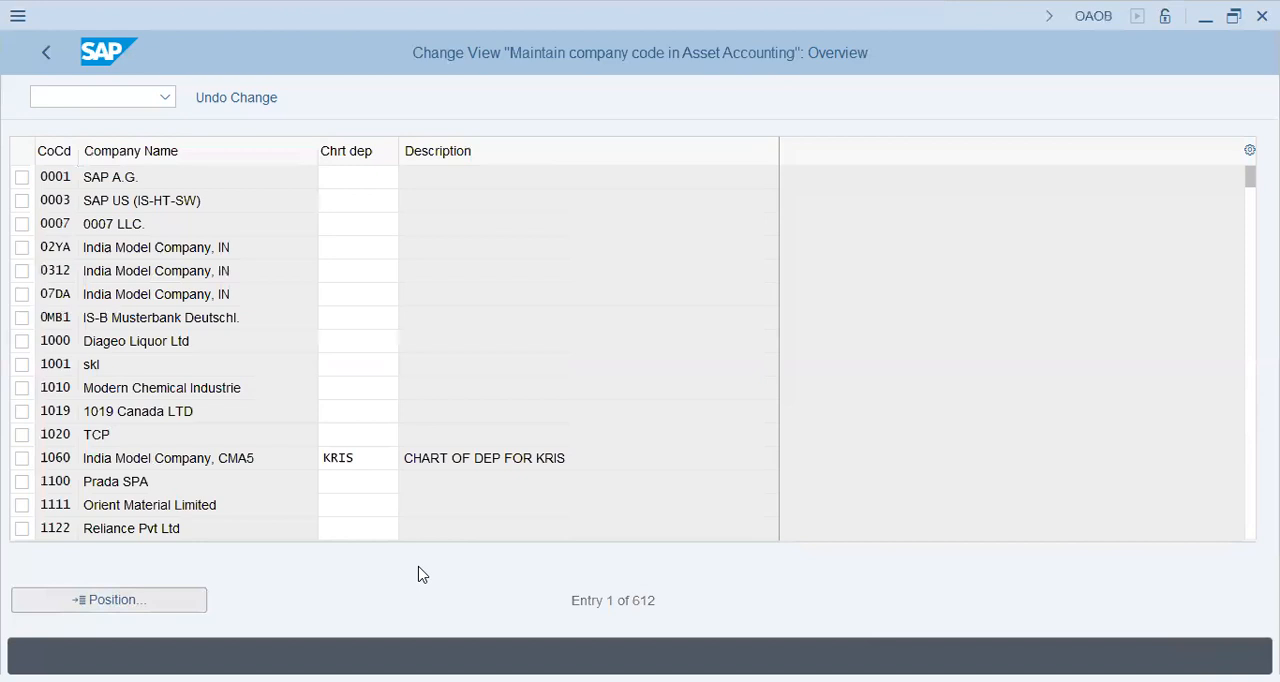
type("FI46")
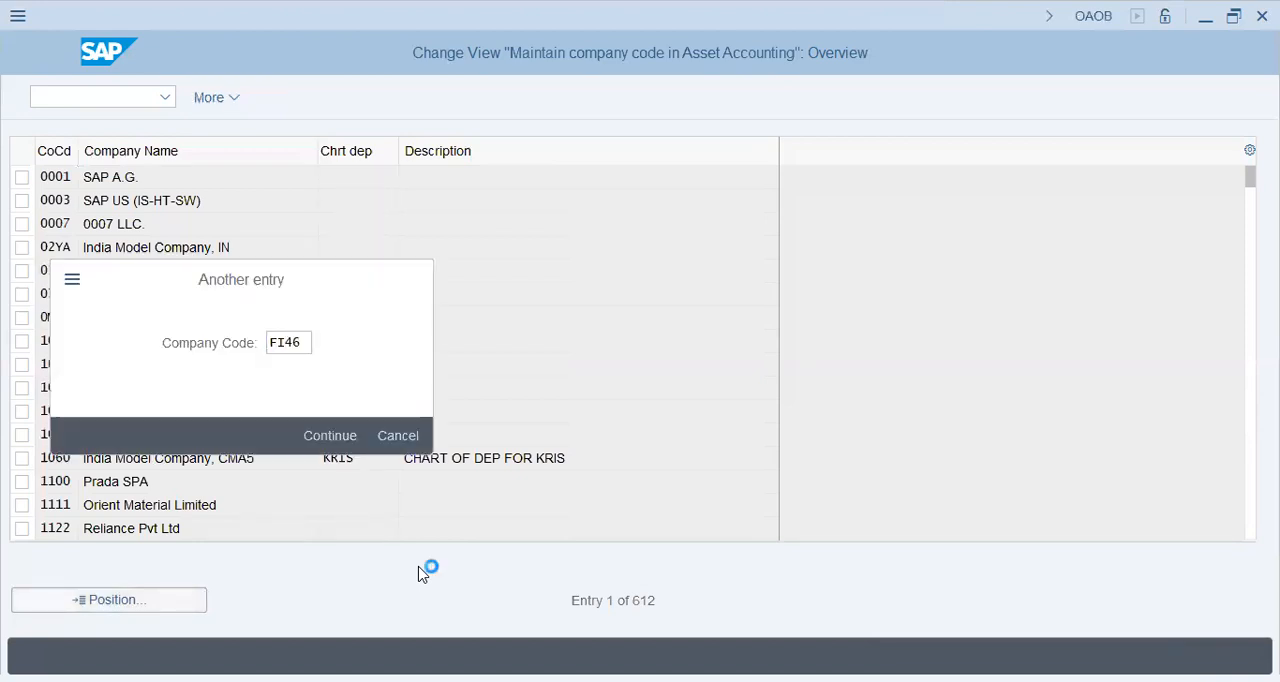
key("Return")
Try to assign chart of depreciation FI46 to company code FI46 and save the assignment.
left_click(366, 178)
type("FI46")
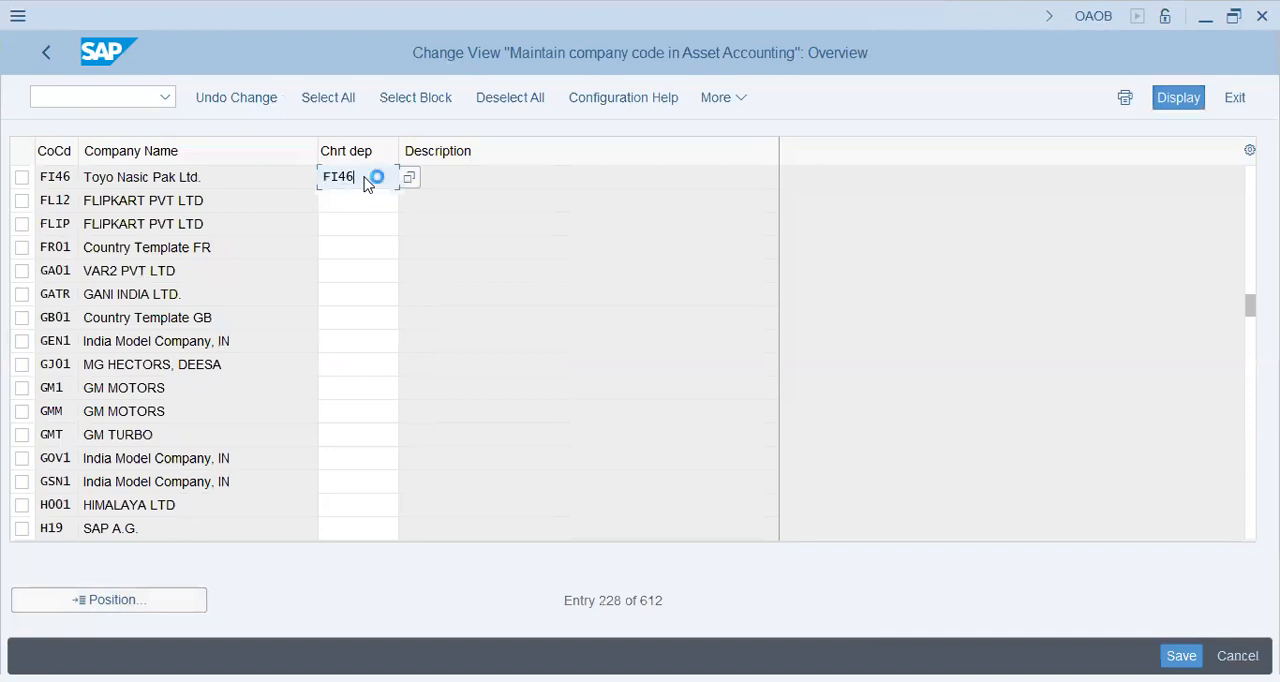
key("Return")
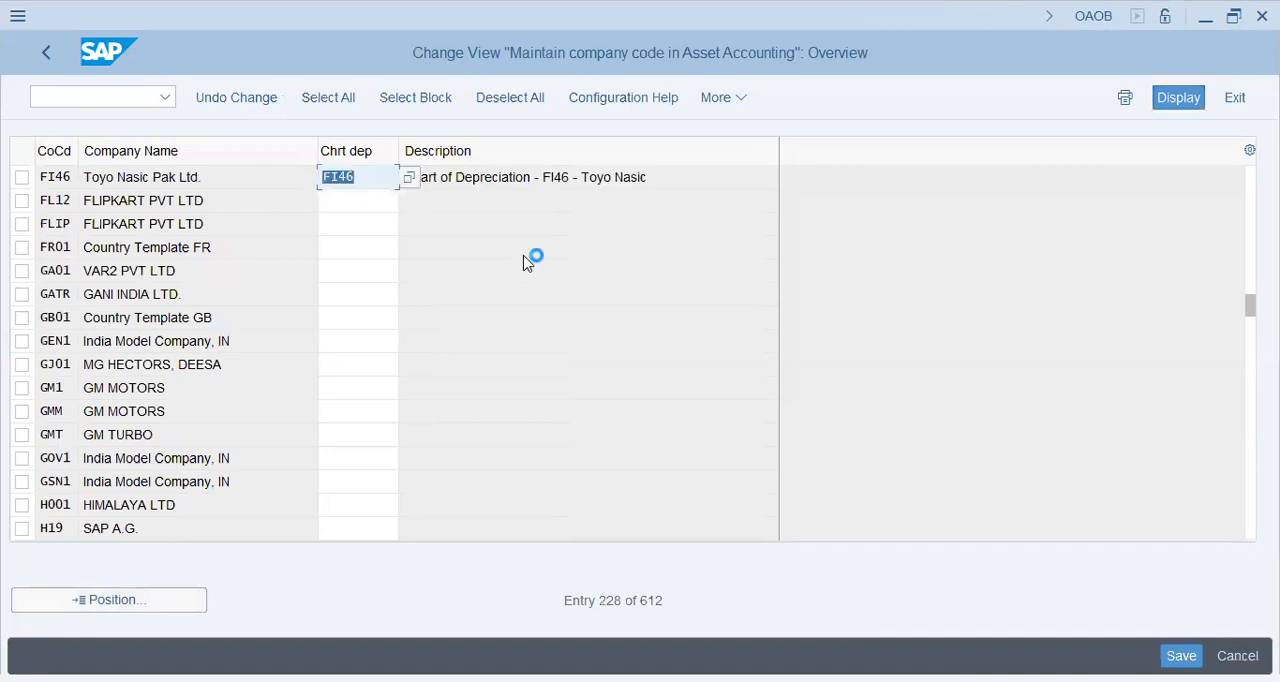
key("ctrl+s")
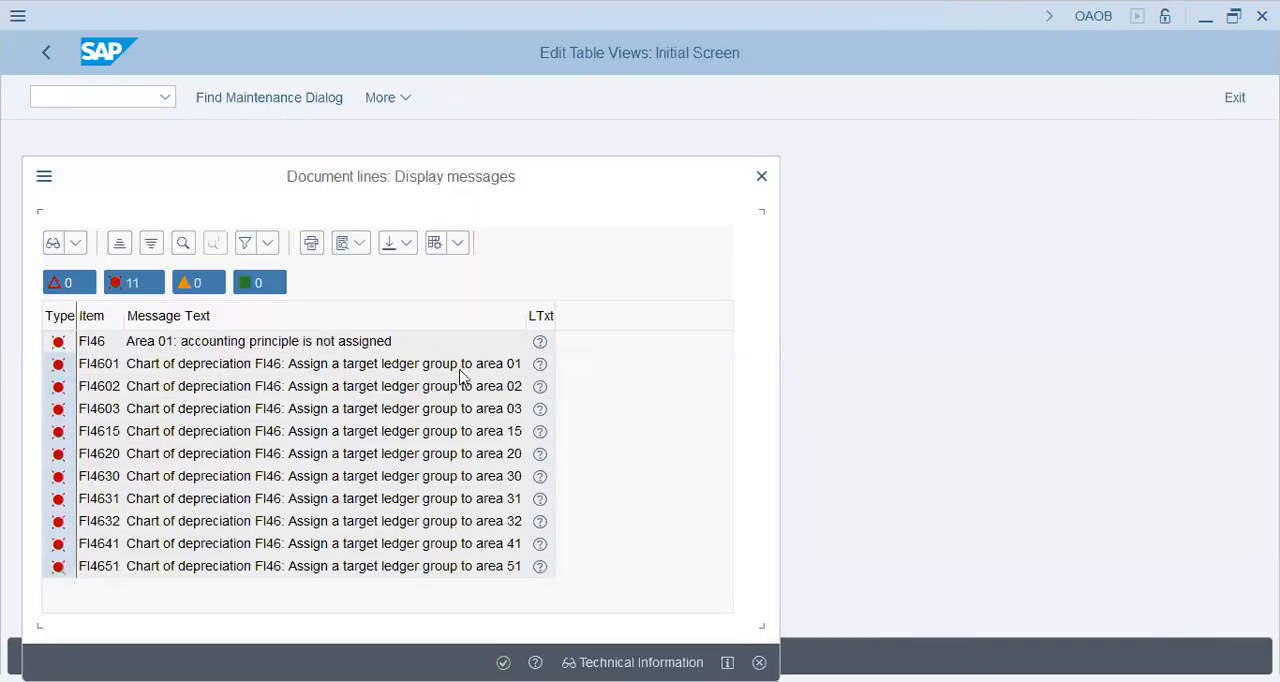
Read the explanation of the area 01 target ledger group message and leave the company code assignment for the configuration tree.
left_click(419, 372)
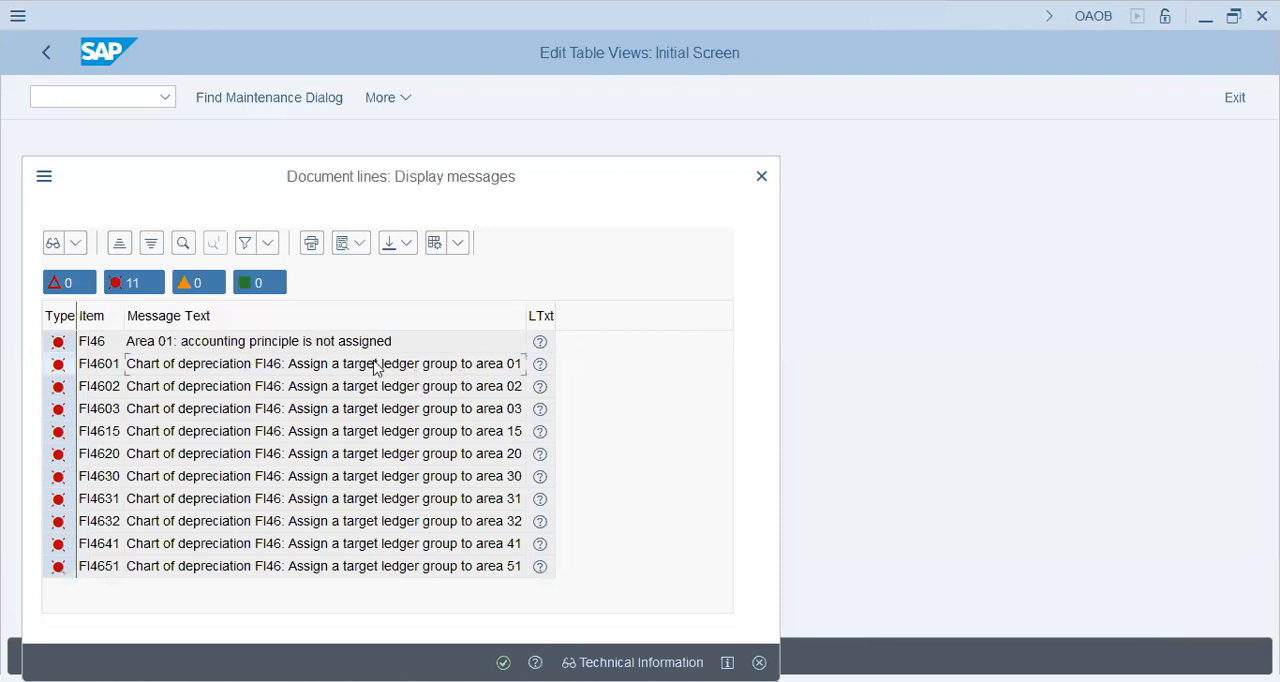
left_click(498, 391)
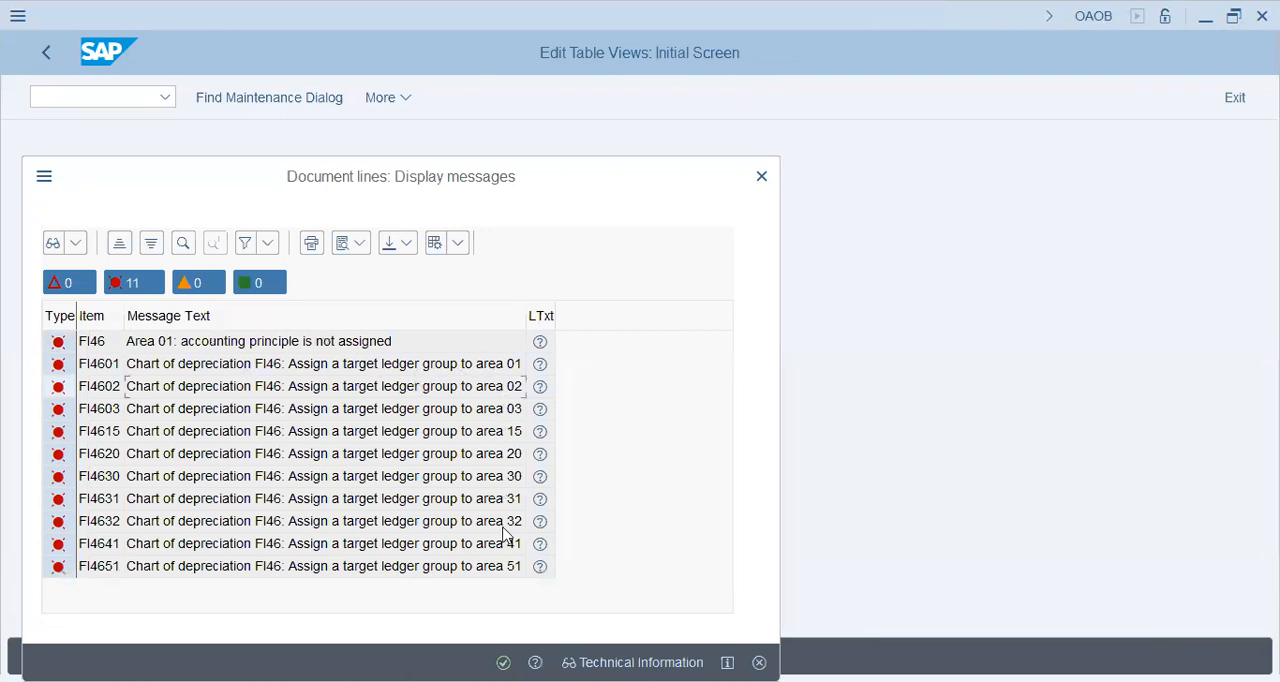
key("Return")
key("Return")
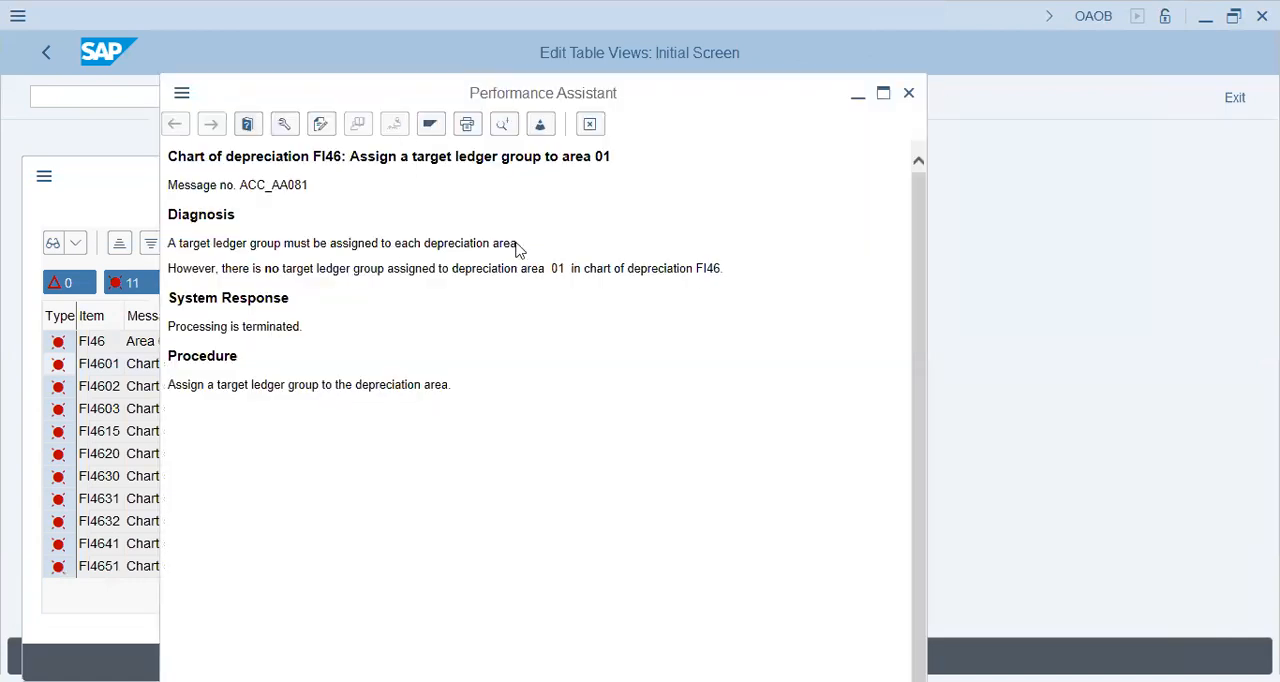
key("Escape")
key("Escape")
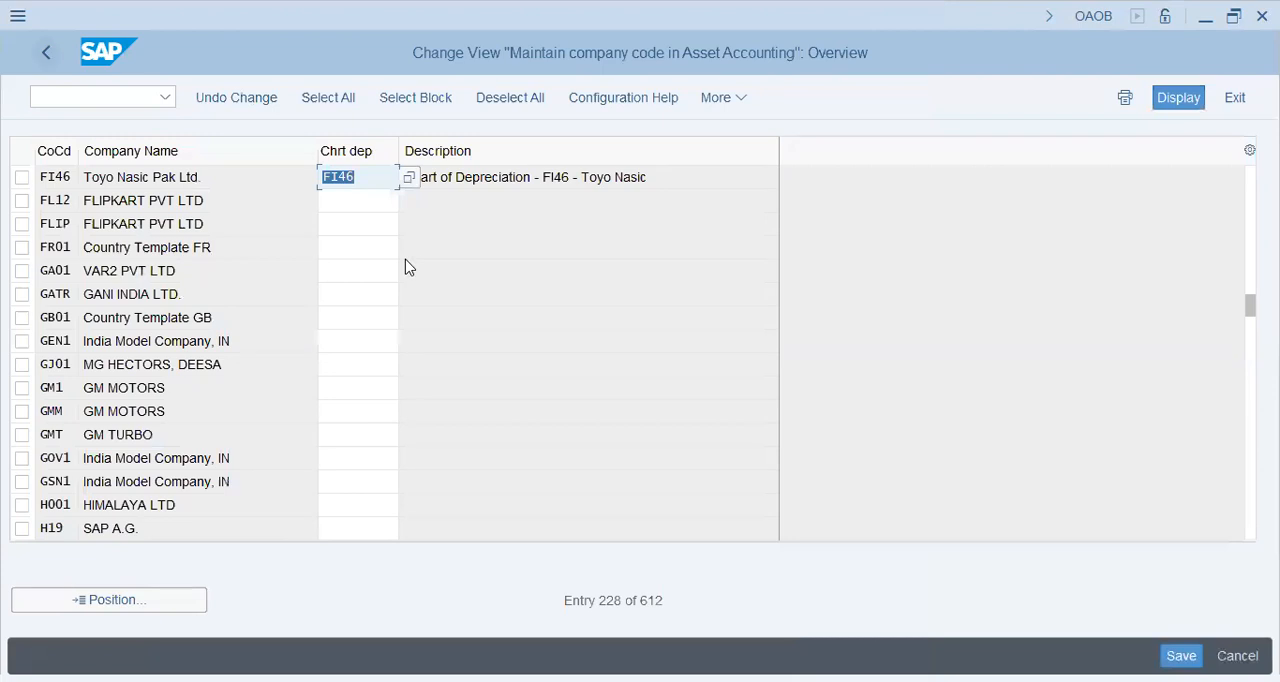
left_click(494, 458)
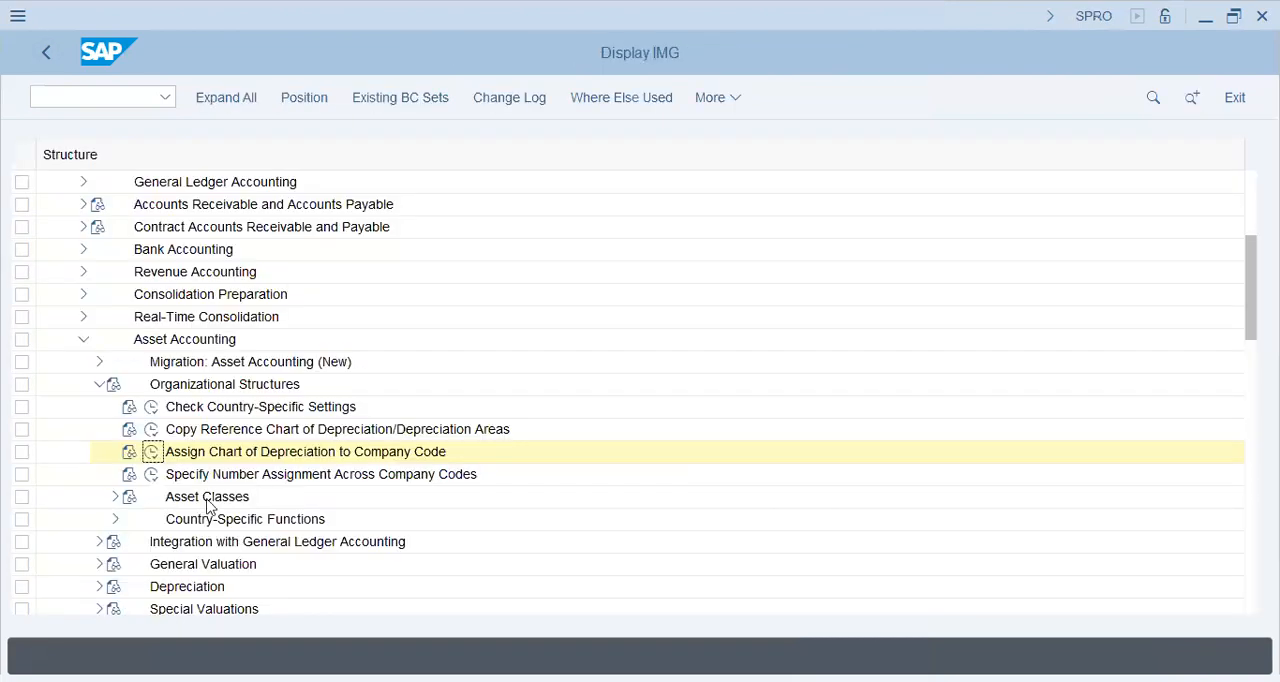
Open the activity Define How Depreciation Areas Post to General Ledger under Integration with General Ledger Accounting for chart FI46.
left_click(207, 500)
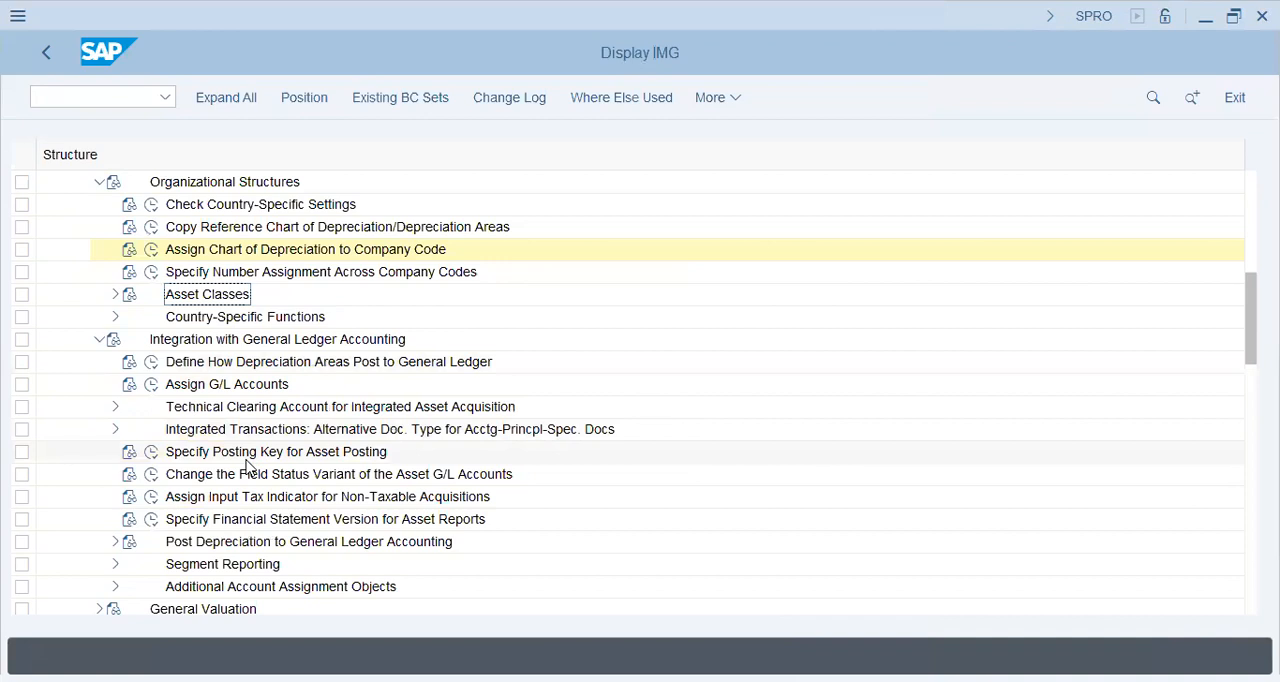
left_click(238, 362)
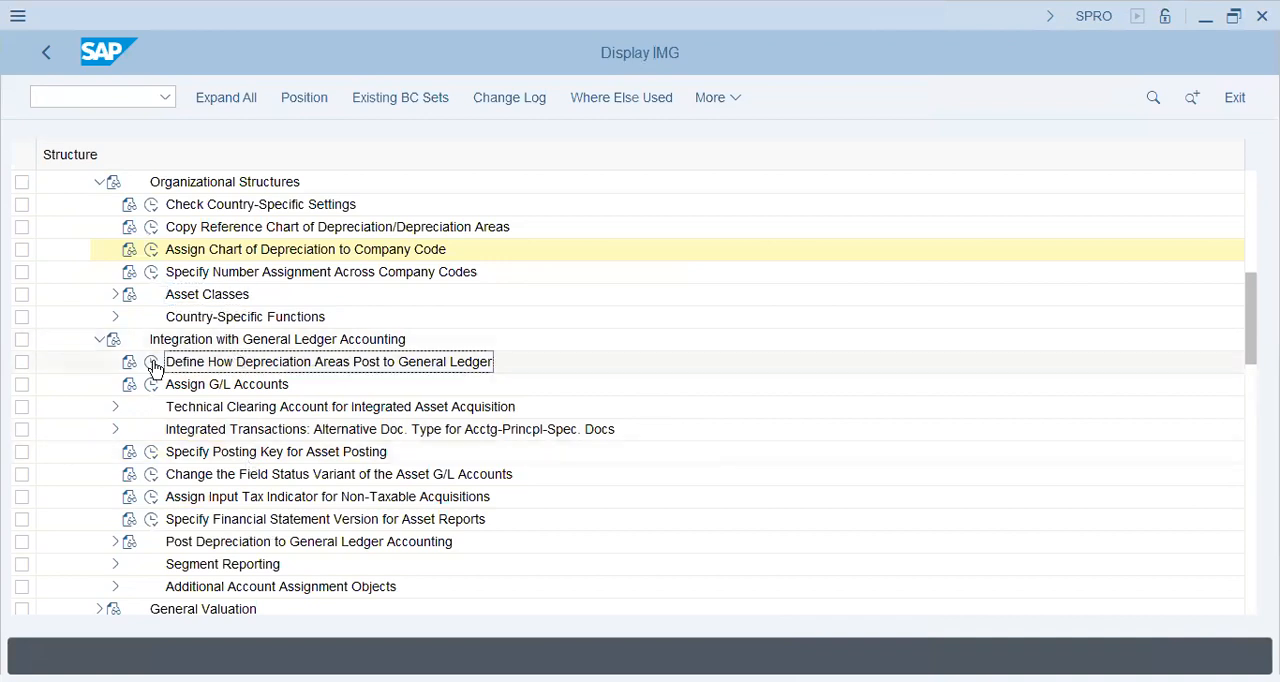
double_click(436, 366)
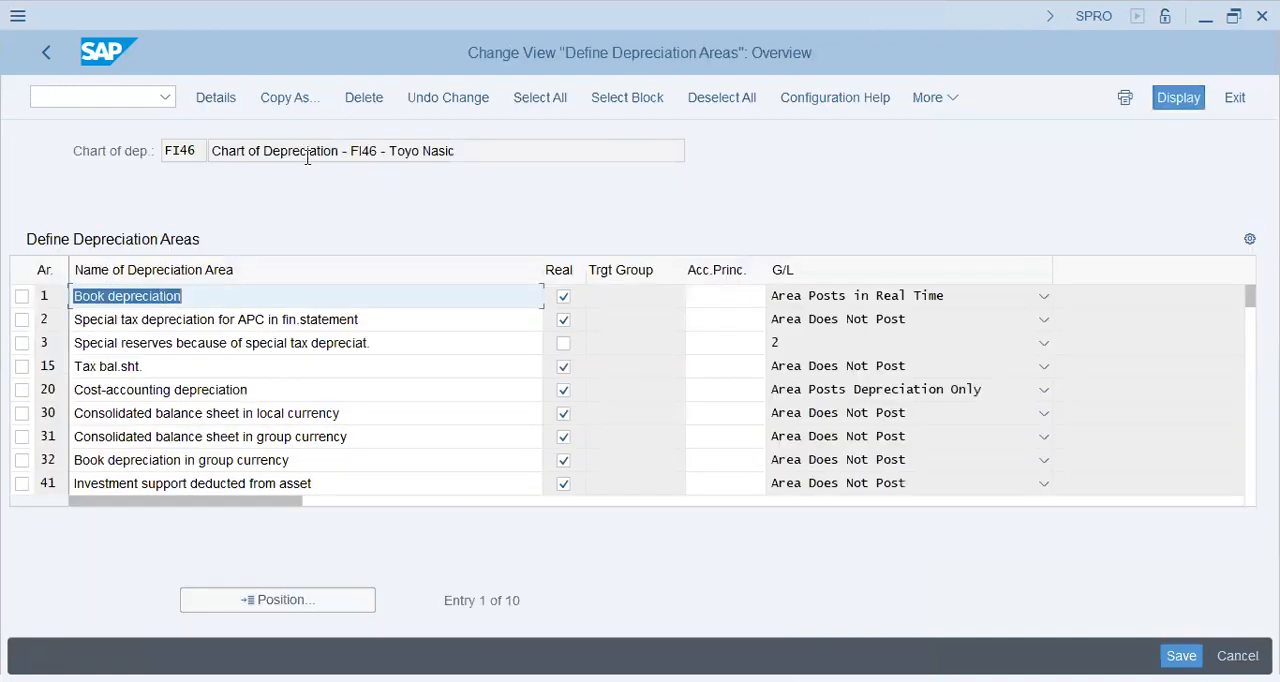
left_click(308, 156)
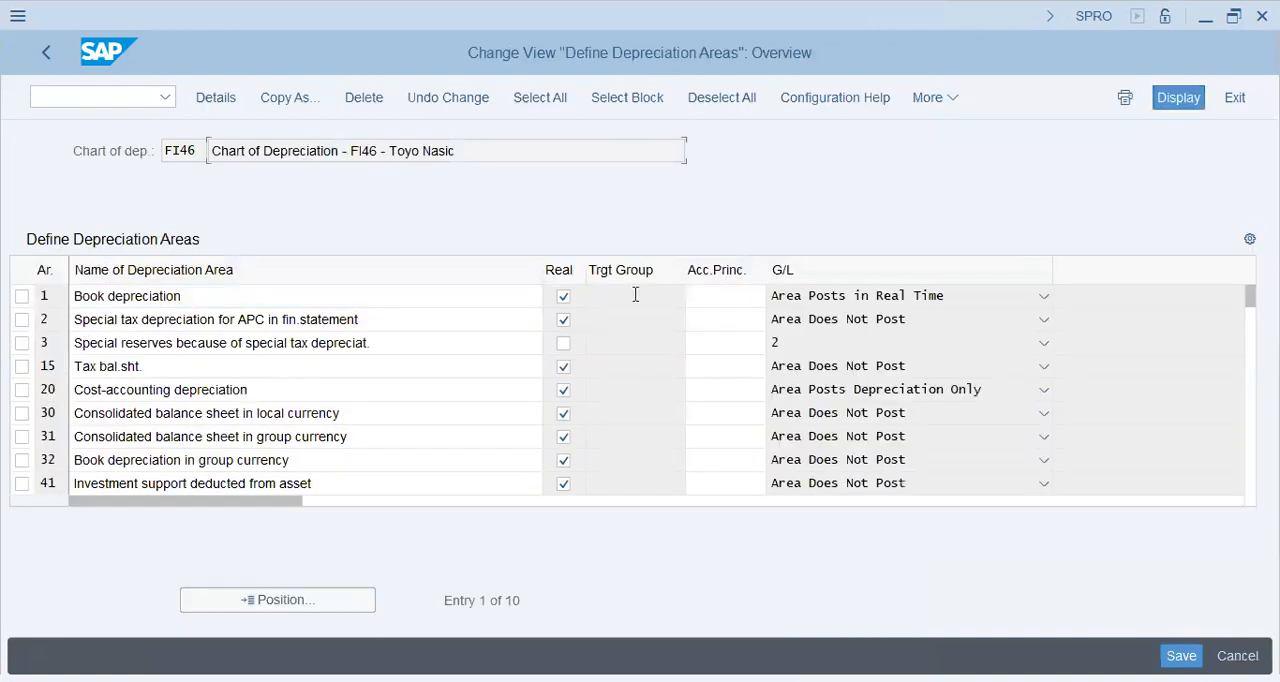
Choose GAAP as the accounting principle for area 1, Book depreciation.
left_click(716, 299)
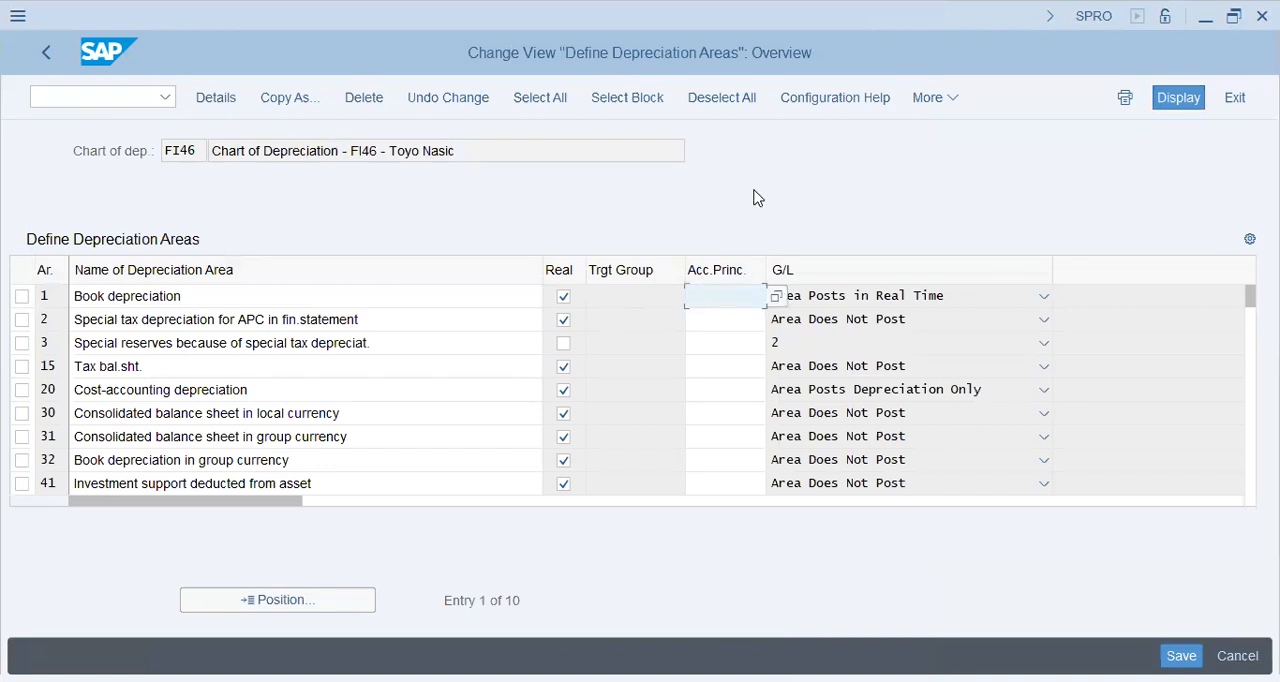
type("60")
left_click(779, 302)
type("GAAP")
key("Return")
Enter the accounting principle GAAP for depreciation areas 2, 3 and 15 and validate the entries.
left_click(714, 319)
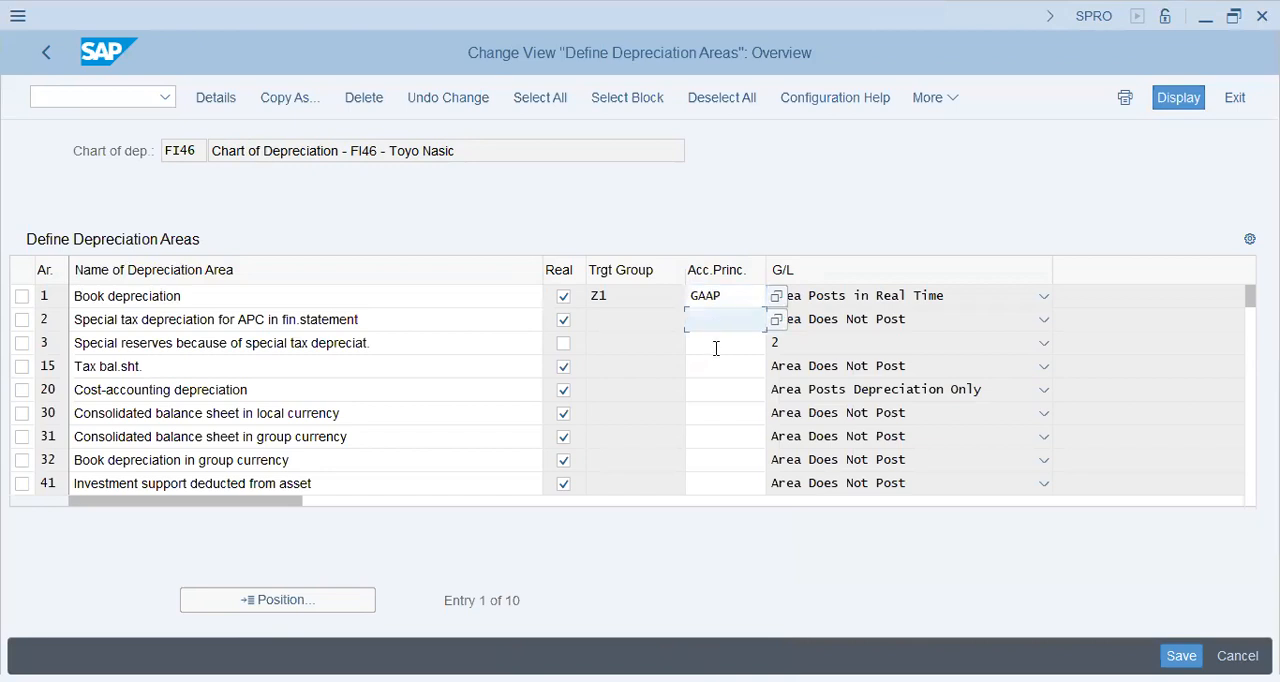
type("GAAP")
left_click(716, 347)
type("GAAP")
left_click(716, 366)
type("GAAP")
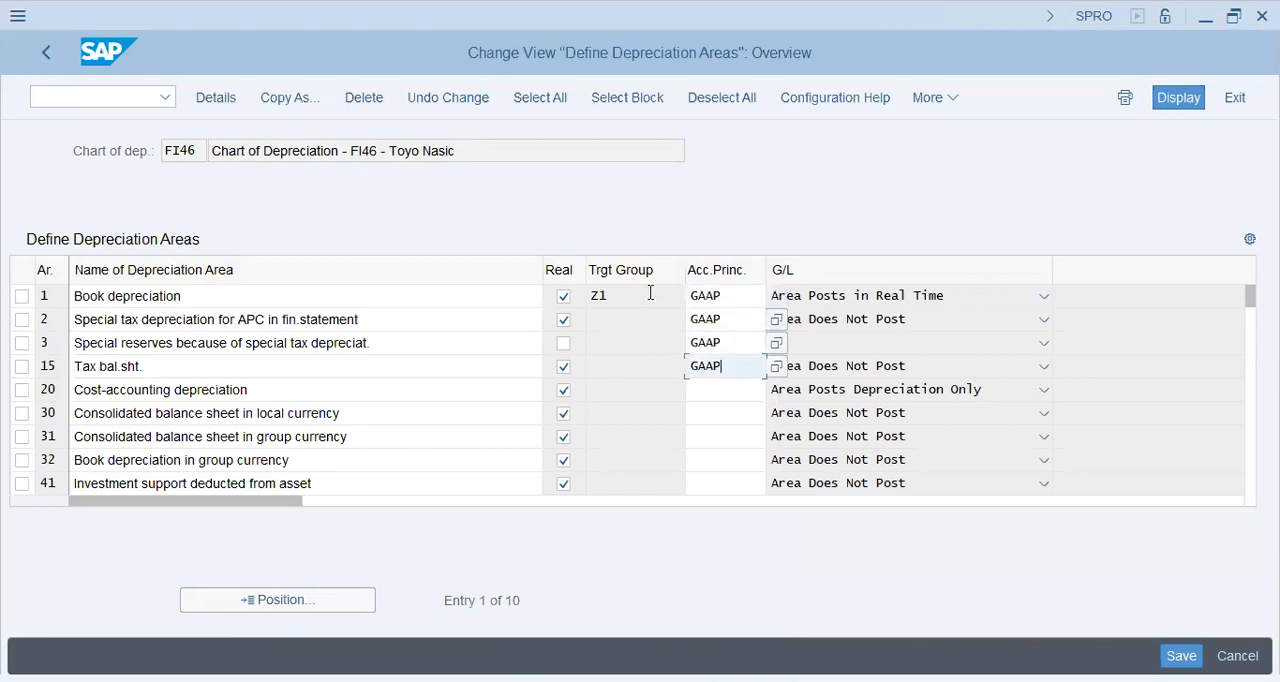
key("Return")
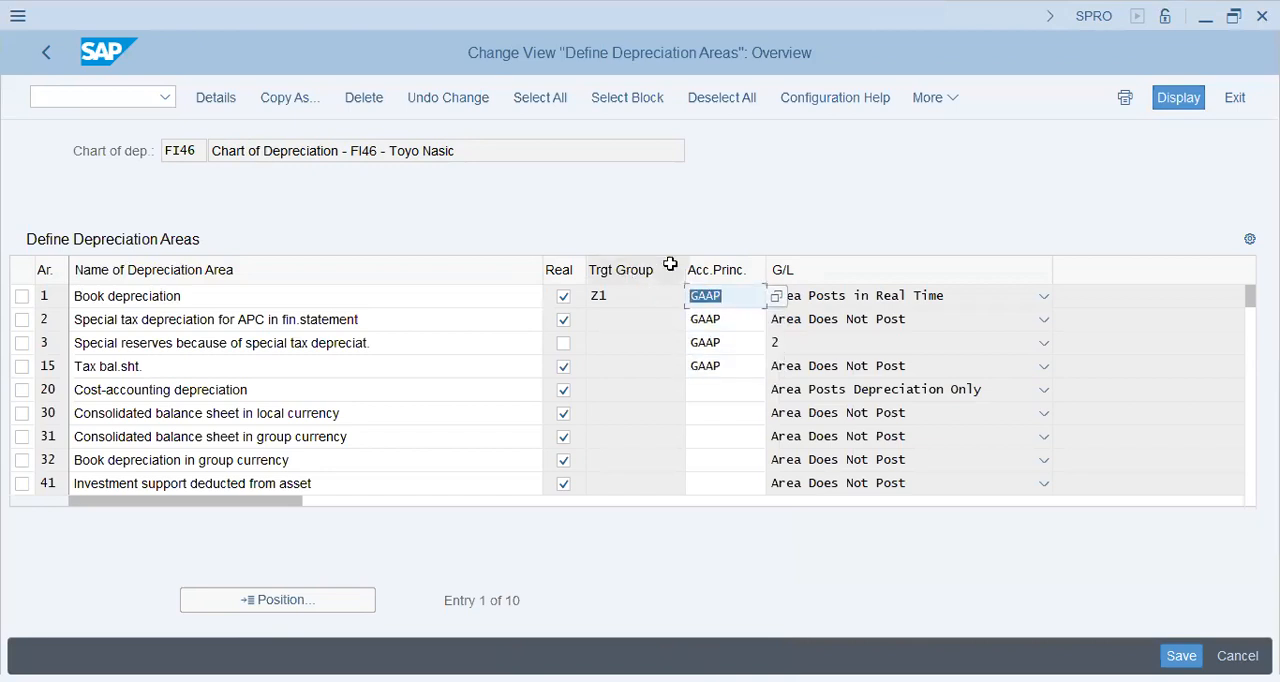
Replace the accounting principle with 60 for depreciation areas 1, 2, 3 and 15.
type("60")
left_click(725, 326)
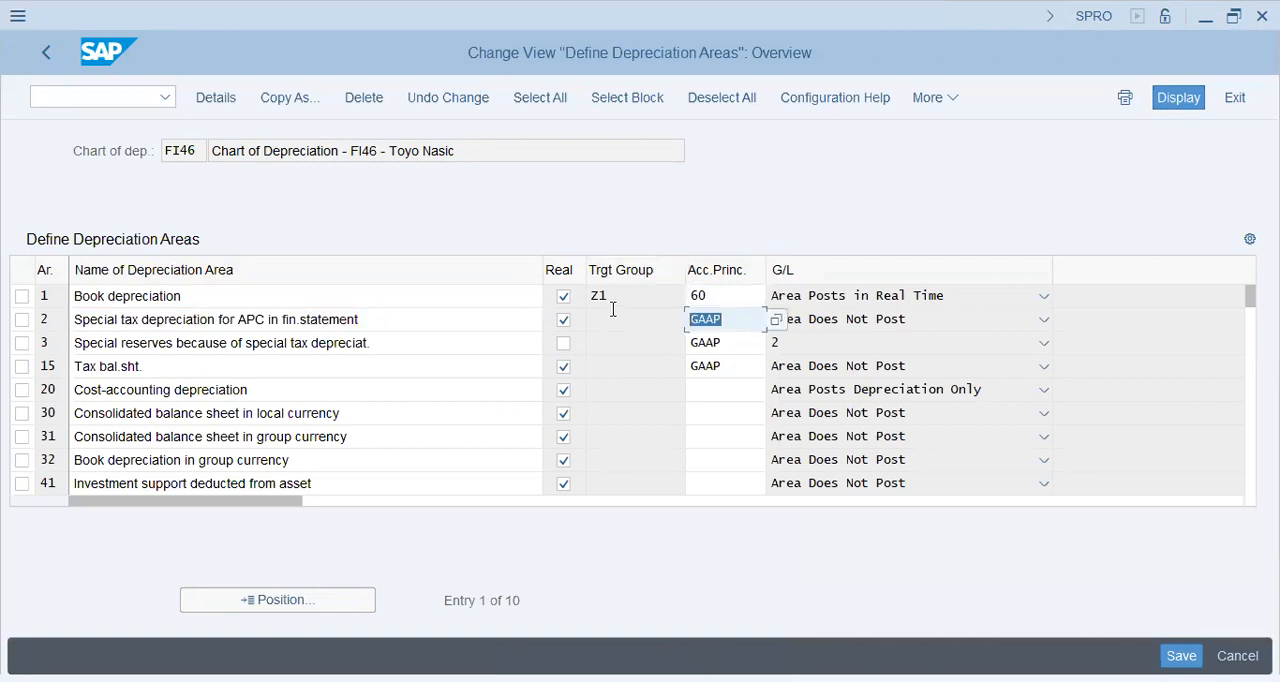
type("60")
key("Tab")
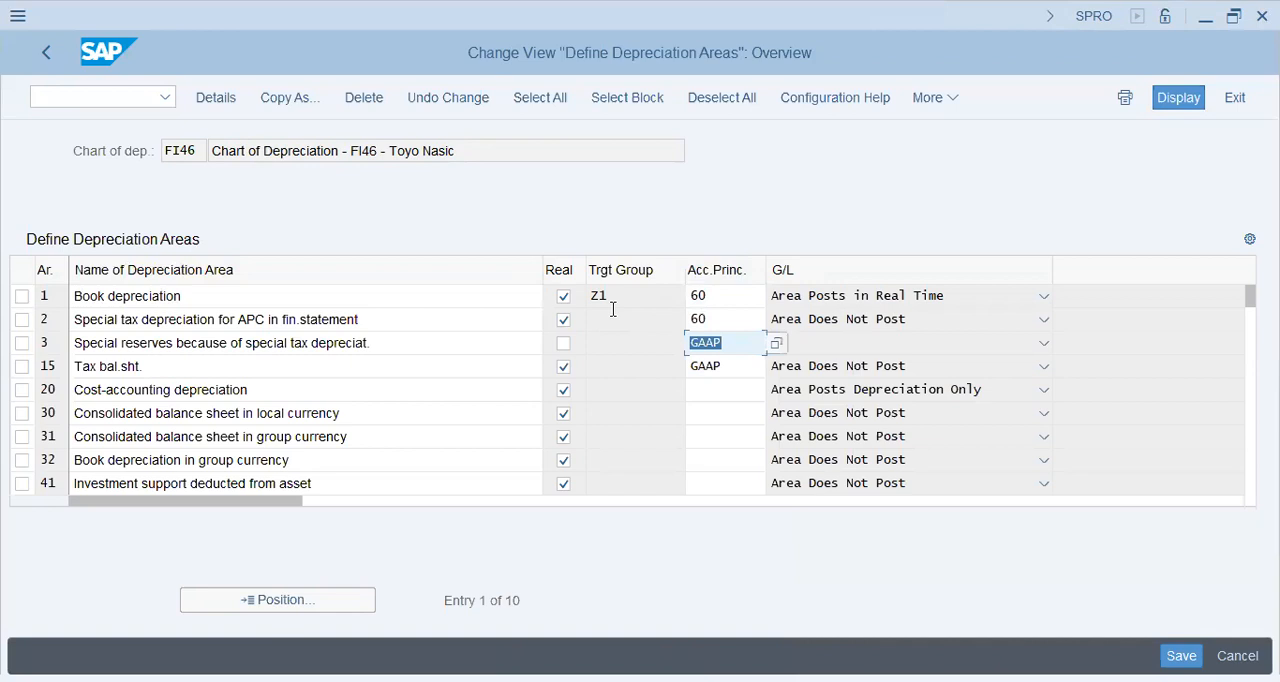
type("60")
key("Tab")
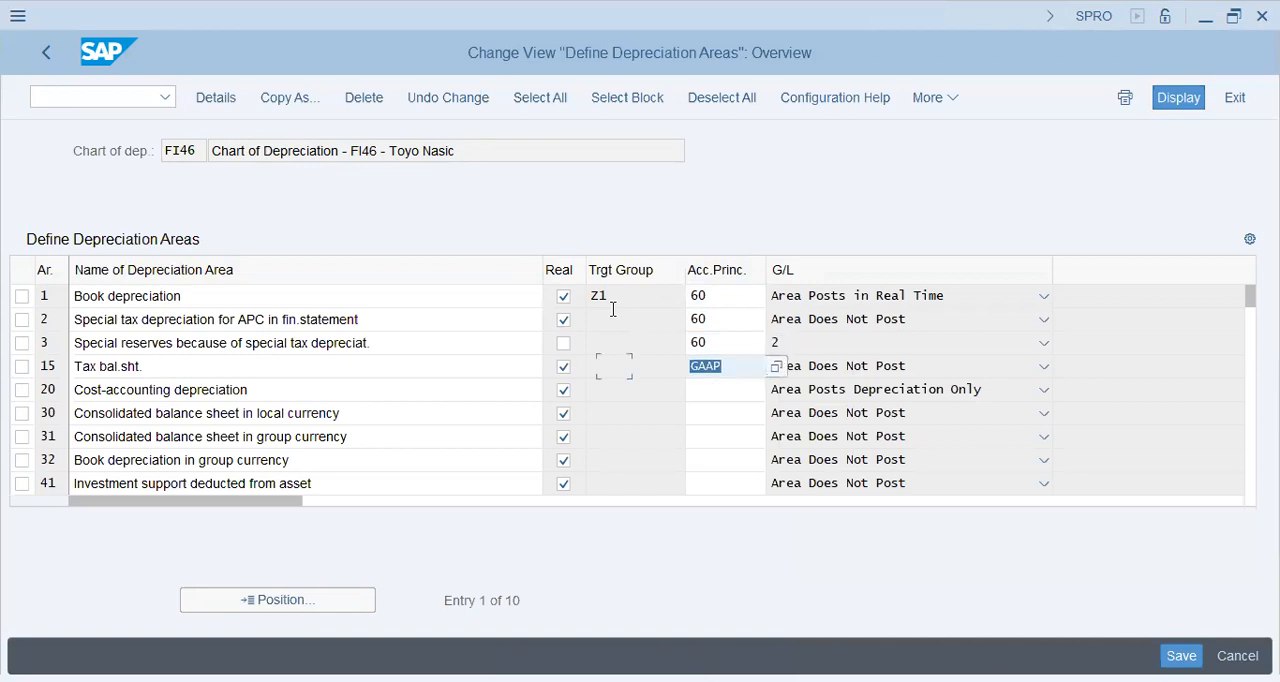
type("60")
Set the accounting principle to 60 for depreciation areas 20, 30 and 31.
left_click(732, 389)
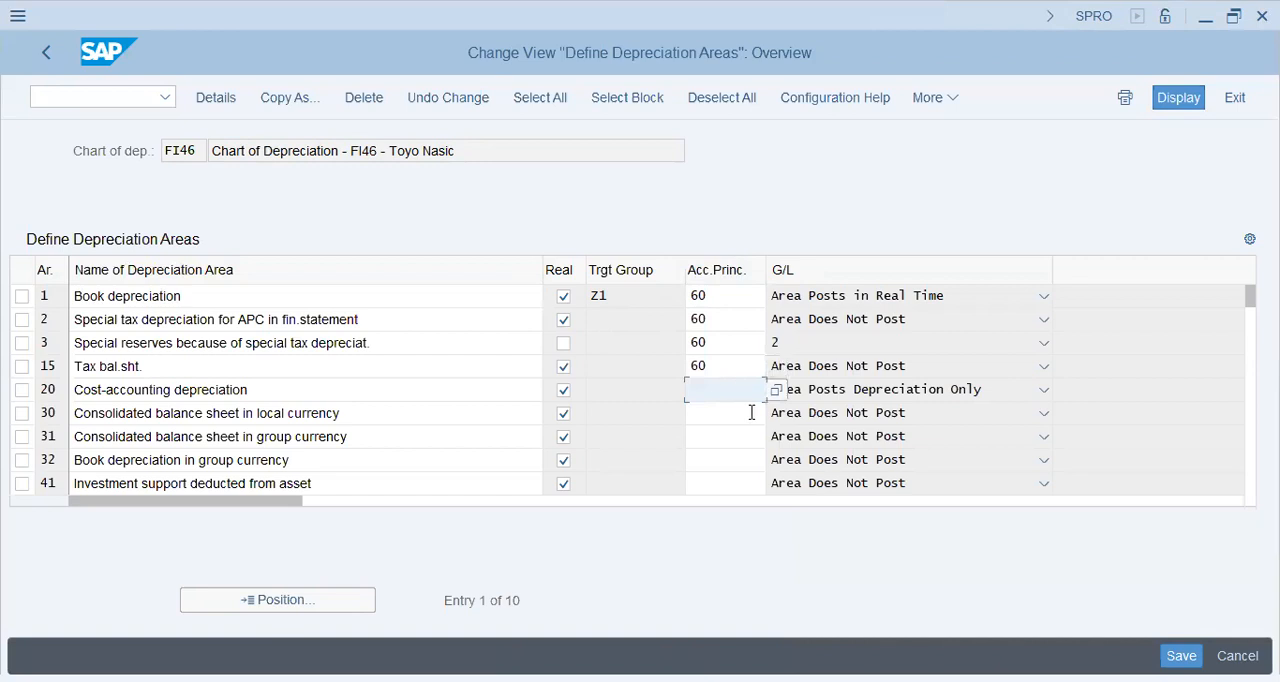
type("60")
left_click(751, 412)
type("60")
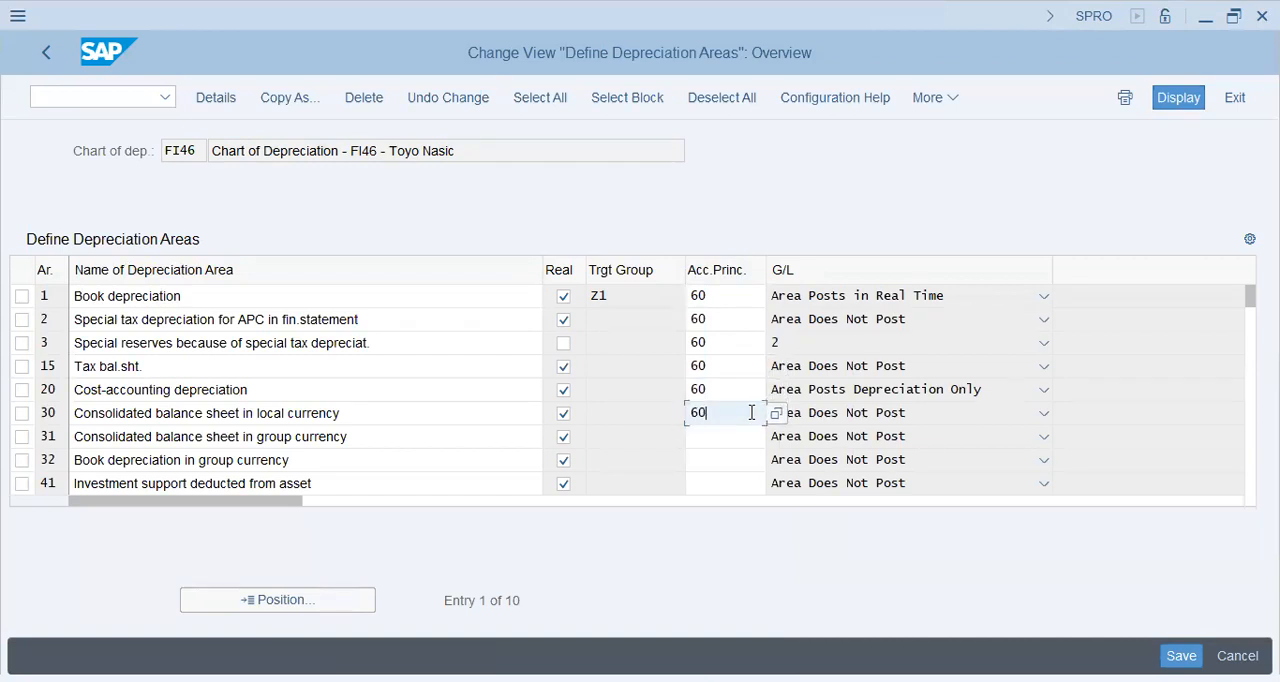
key("Down")
type("60")
Set the accounting principle to 60 for depreciation areas 32 and 41, try to save, and dismiss the message list.
key("Down")
type("60")
key("Down")
type("60")
key("Return")
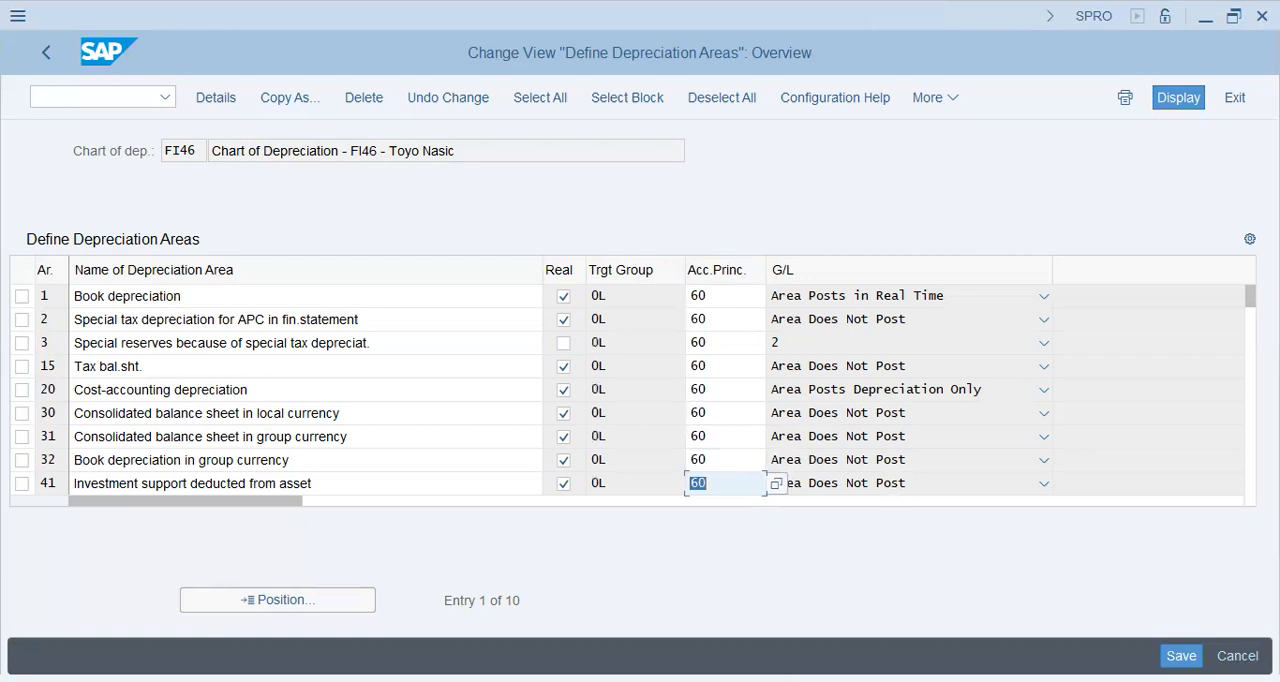
key("ctrl+s")
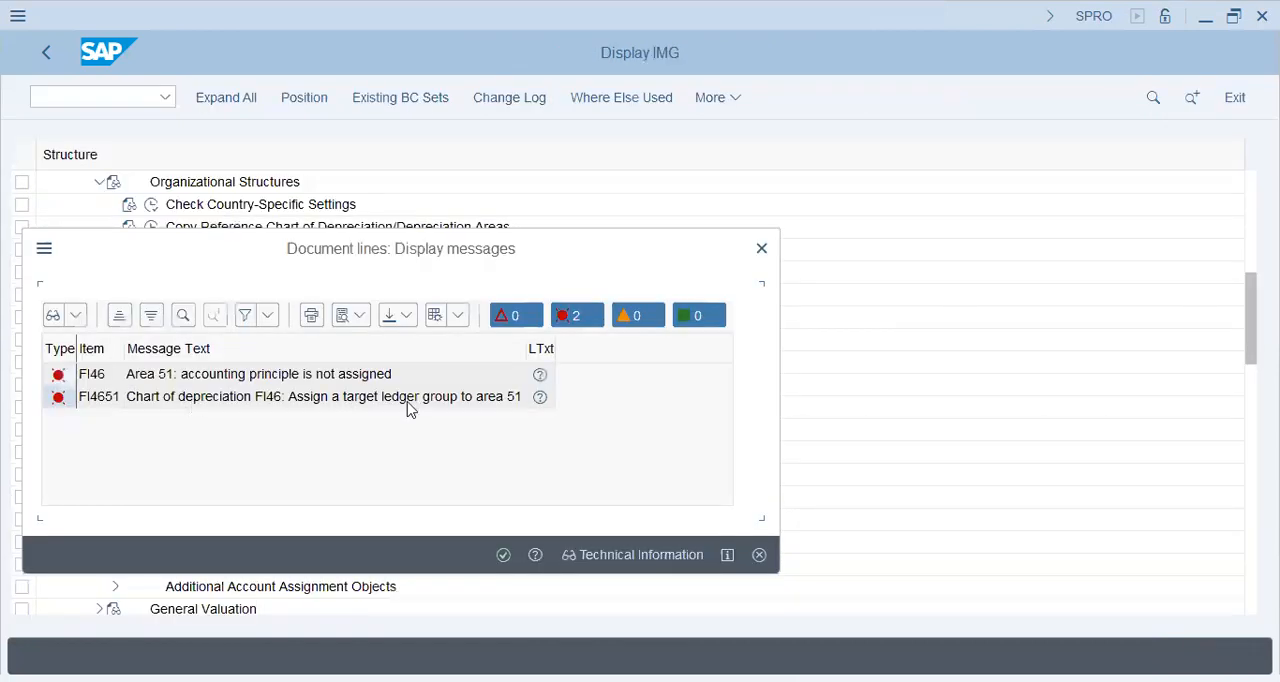
left_click(763, 250)
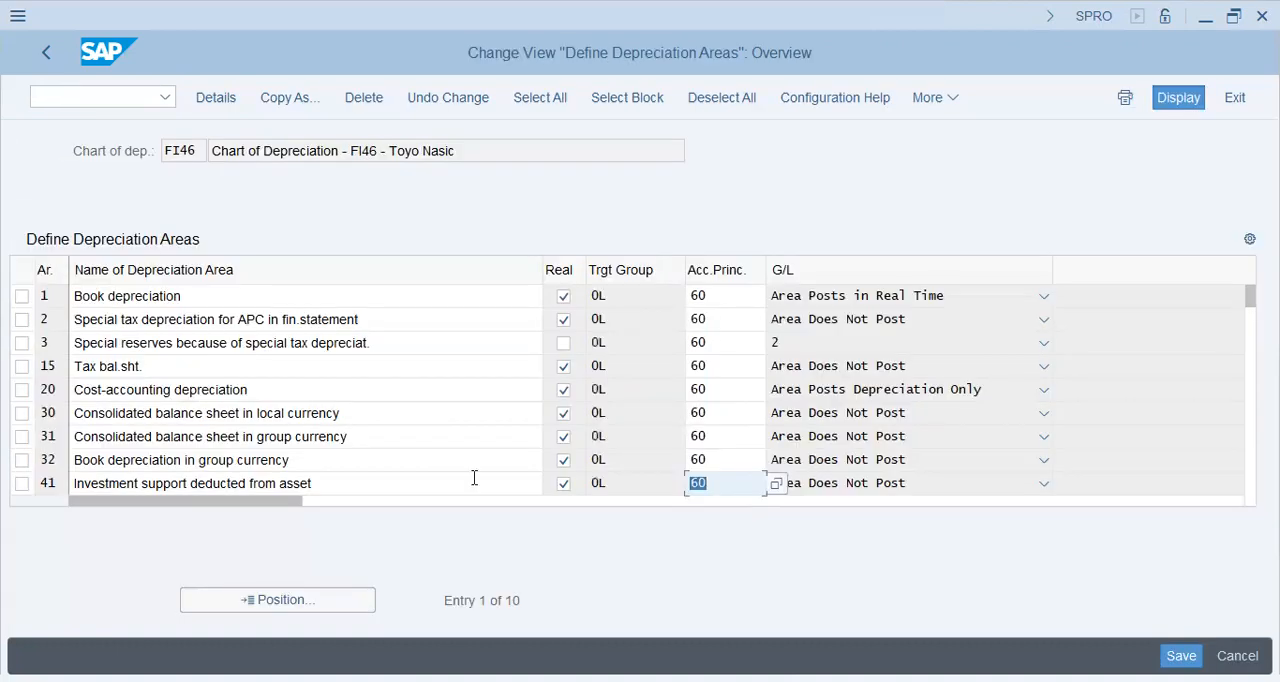
Set the accounting principle to 60 for area 51, Investment support posted to liabilities, and try to save the depreciation areas.
key("Return")
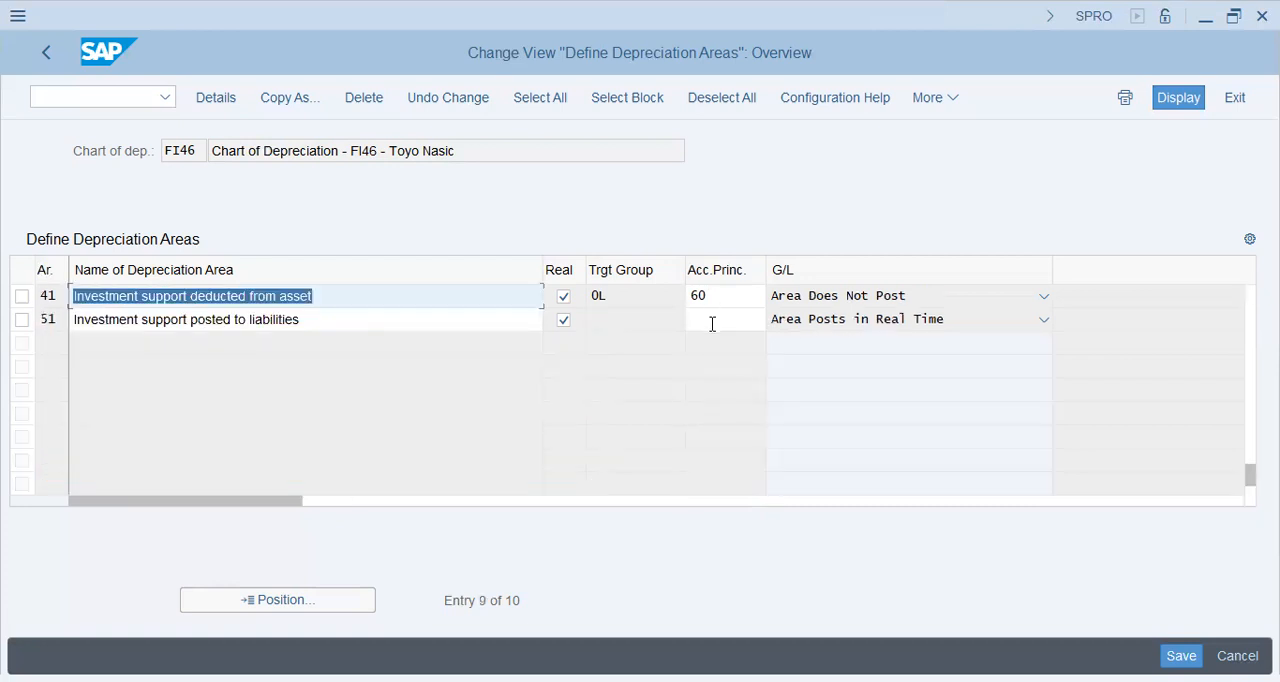
left_click(712, 323)
type("60")
key("Return")
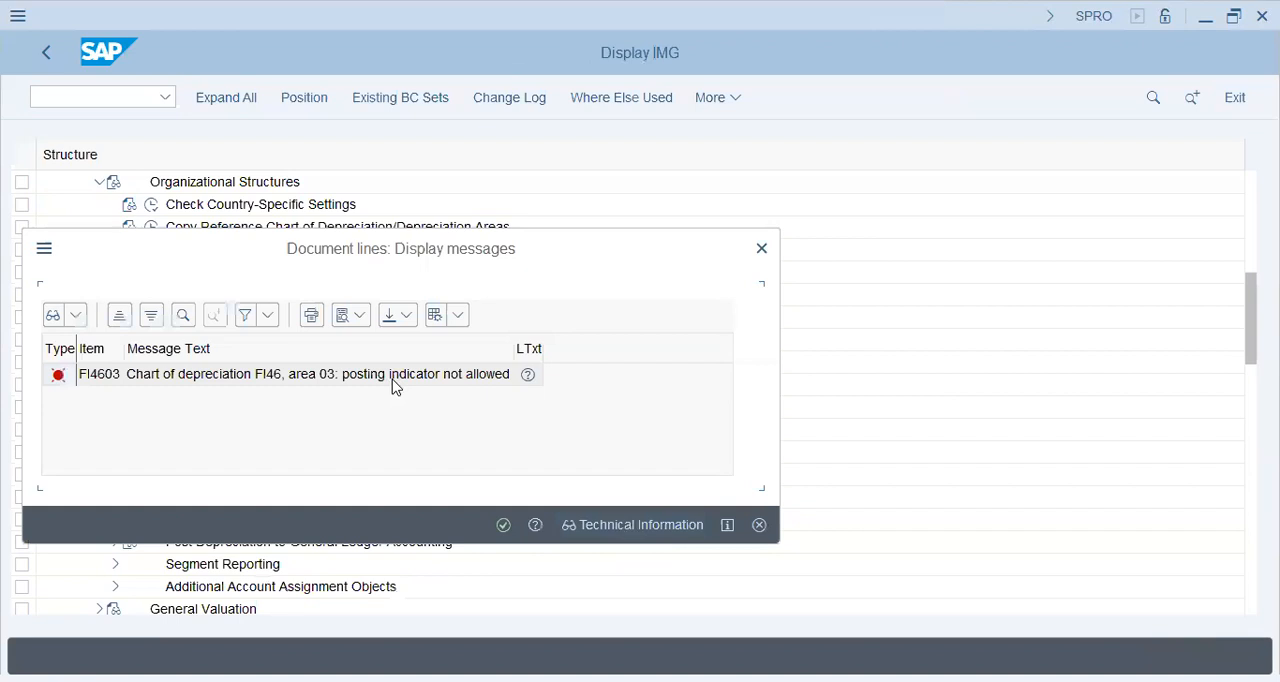
left_click(503, 525)
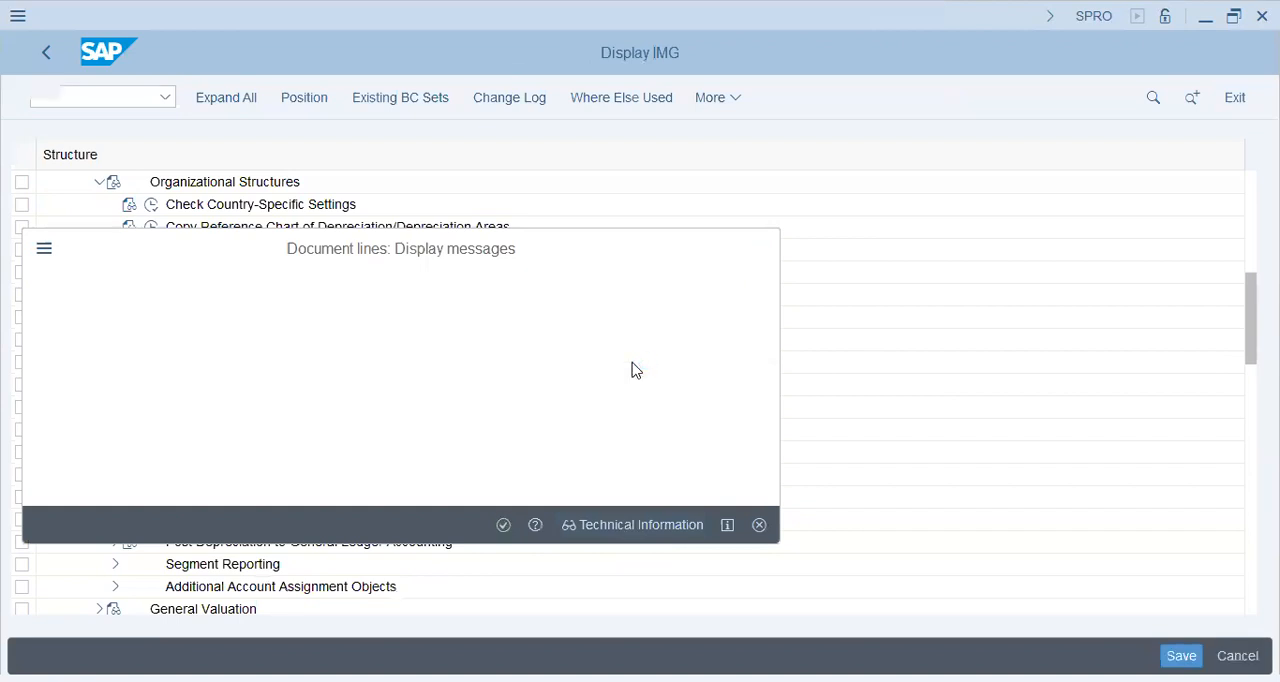
key("Return")
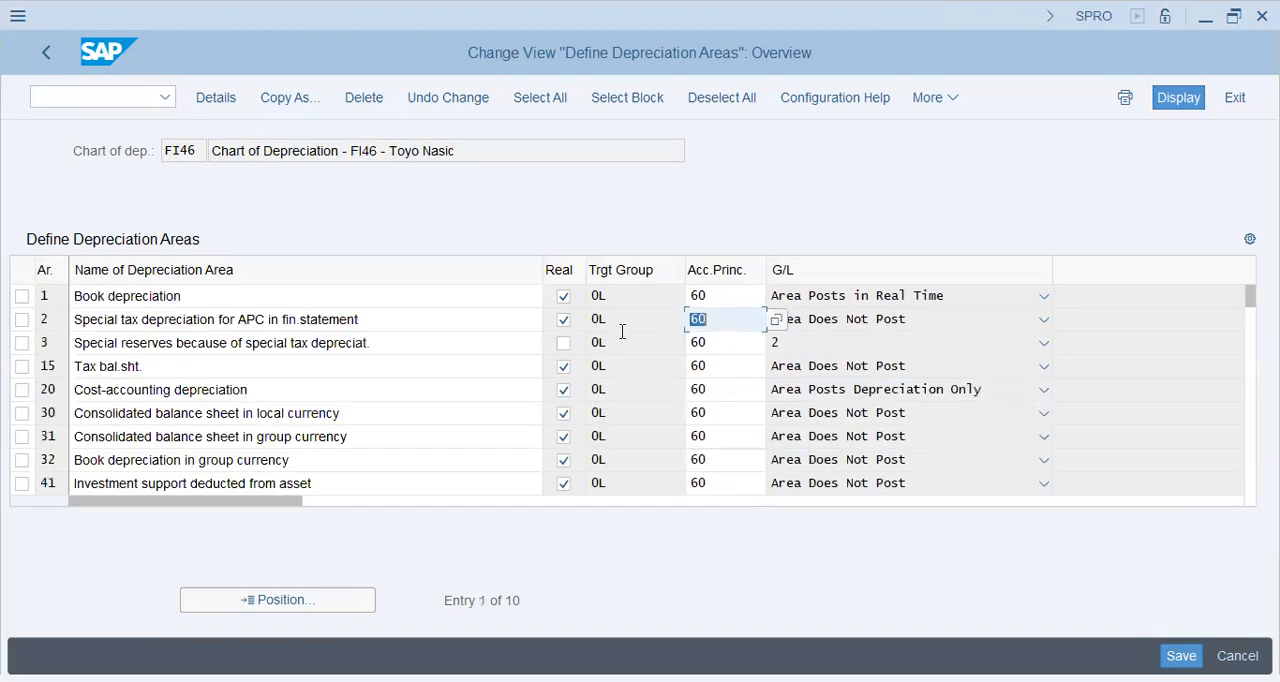
Try to mark depreciation area 3 as a real area and look through its G/L posting options.
left_click(566, 345)
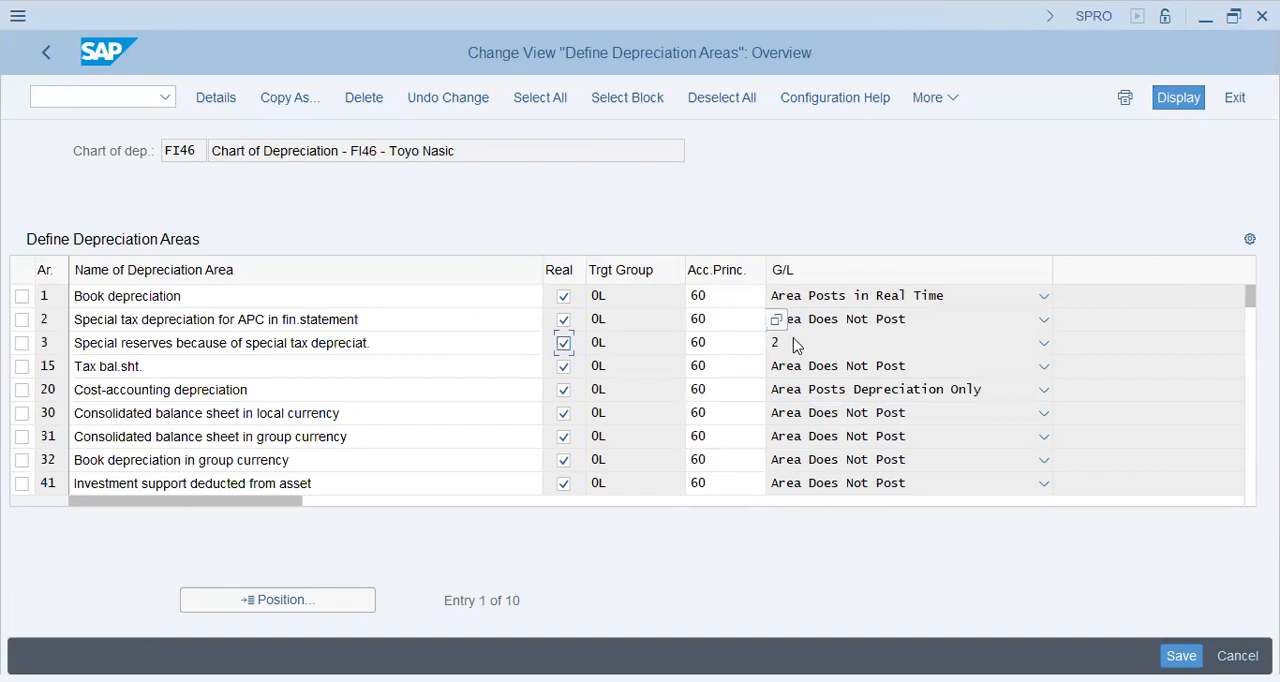
left_click(796, 342)
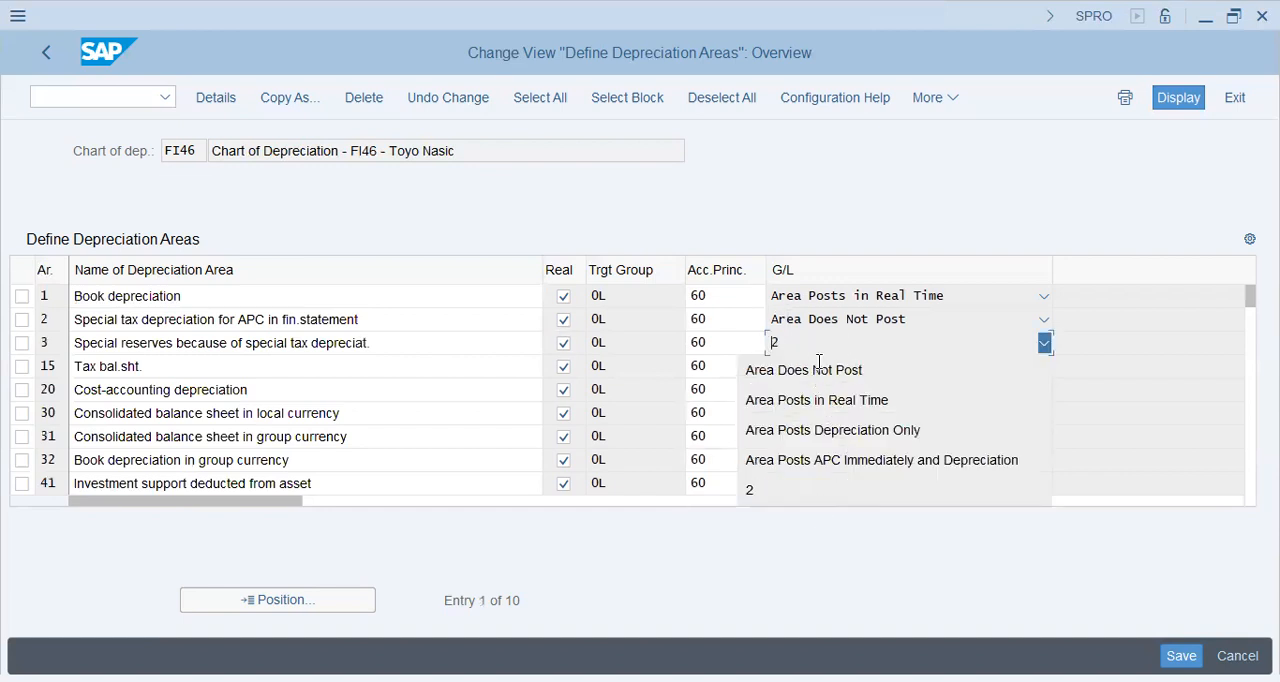
left_click(754, 341)
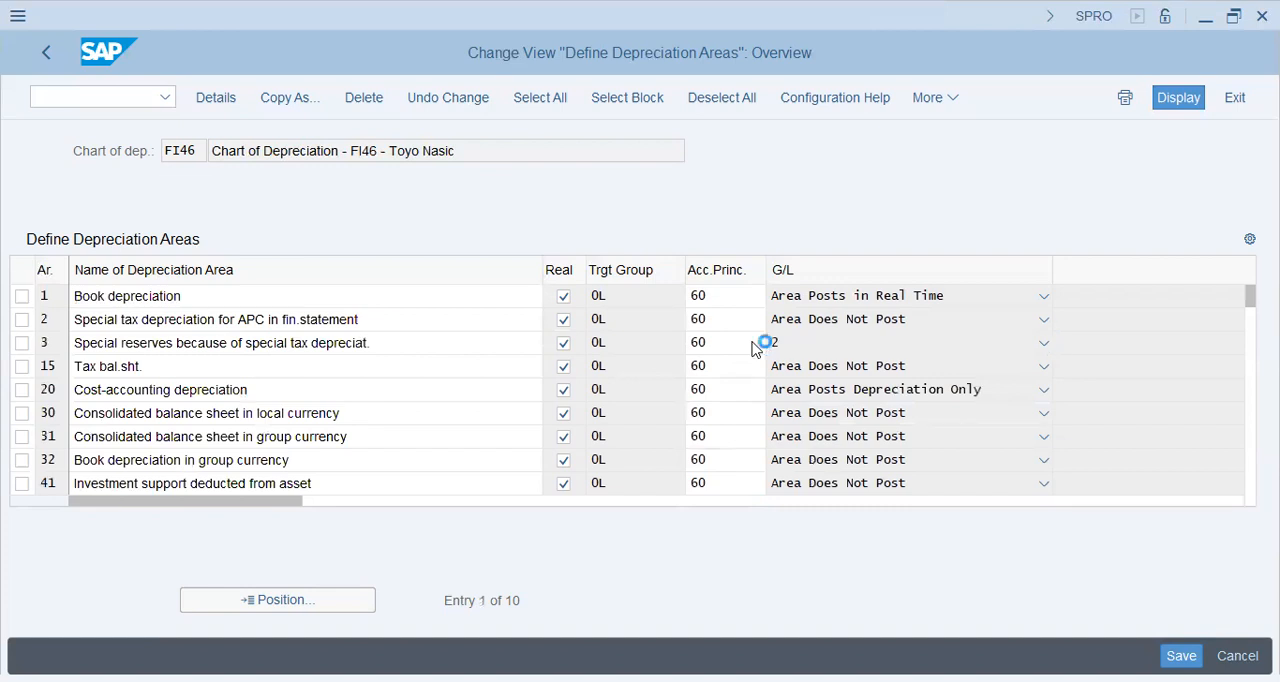
left_click(820, 344)
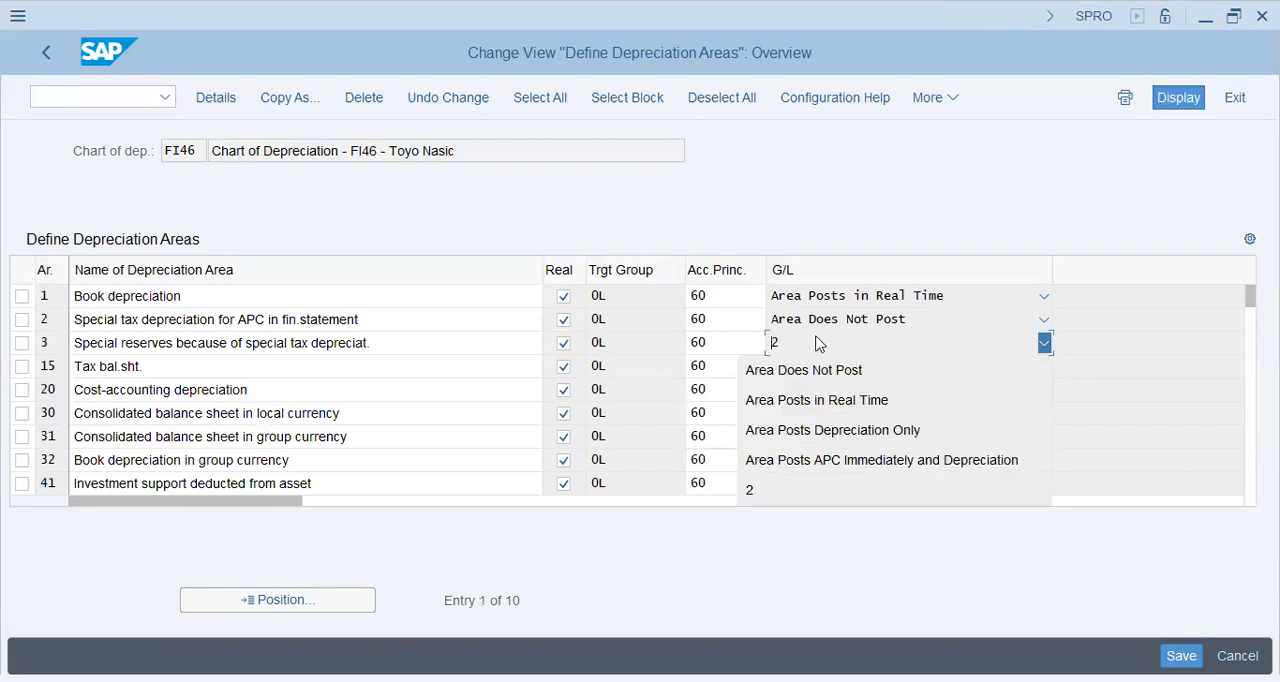
left_click(22, 343)
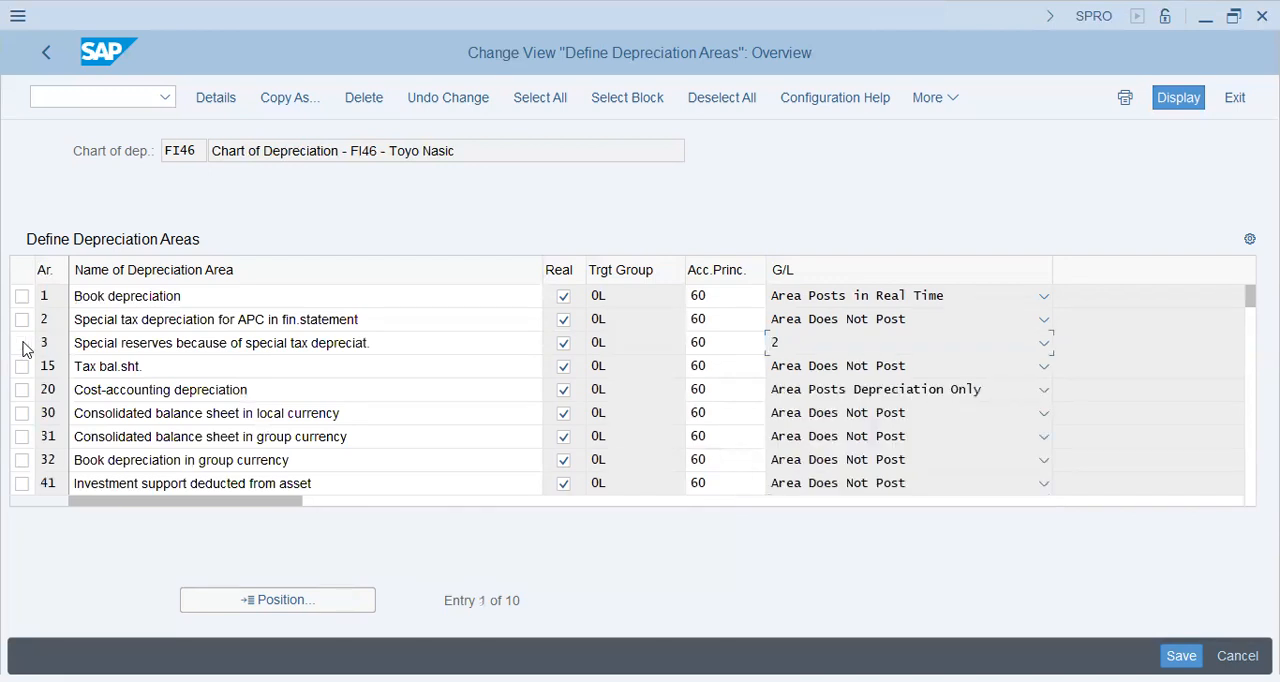
Delete depreciation area 3, Special reserves because of special tax depreciation, save the depreciation areas, and return to the configuration structure.
left_click(22, 343)
left_click(368, 102)
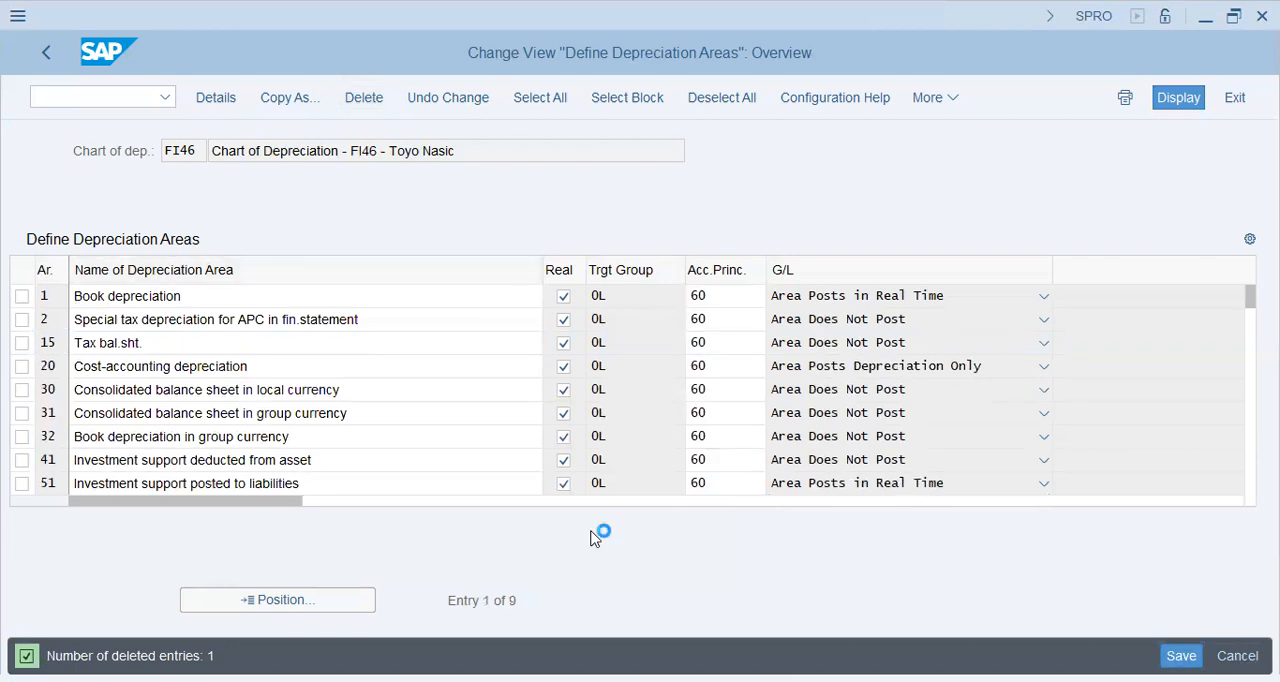
key("ctrl+s")
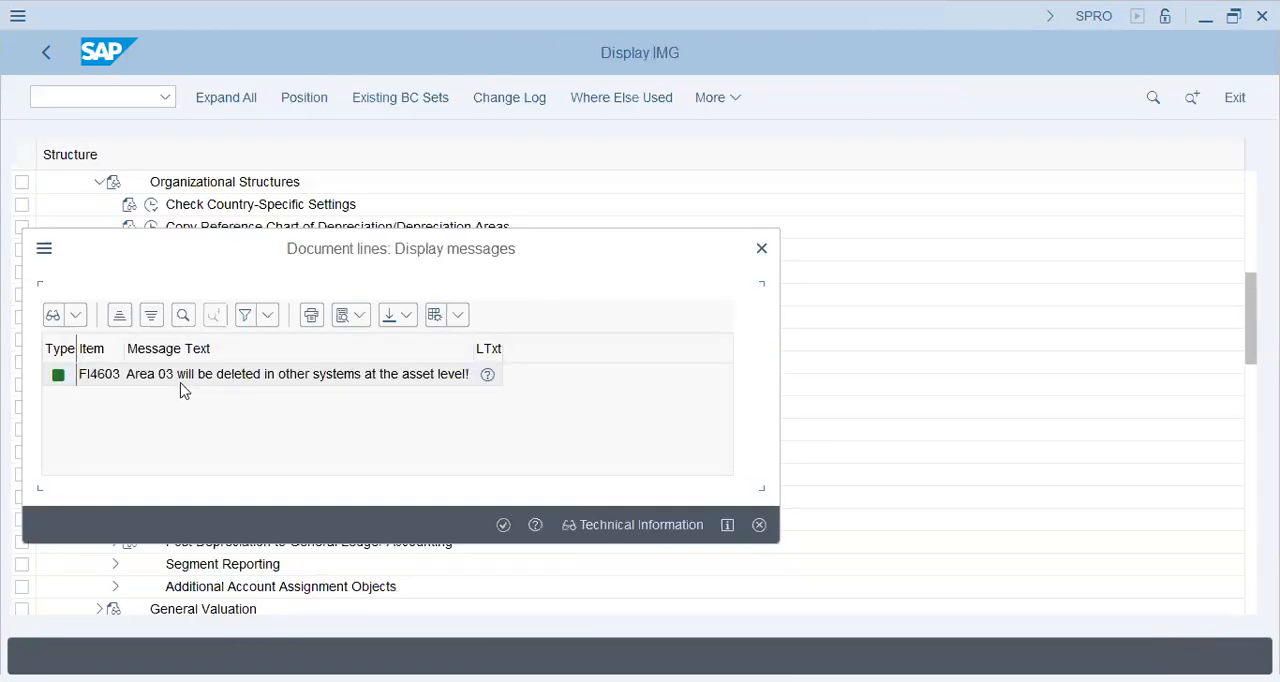
left_click(502, 526)
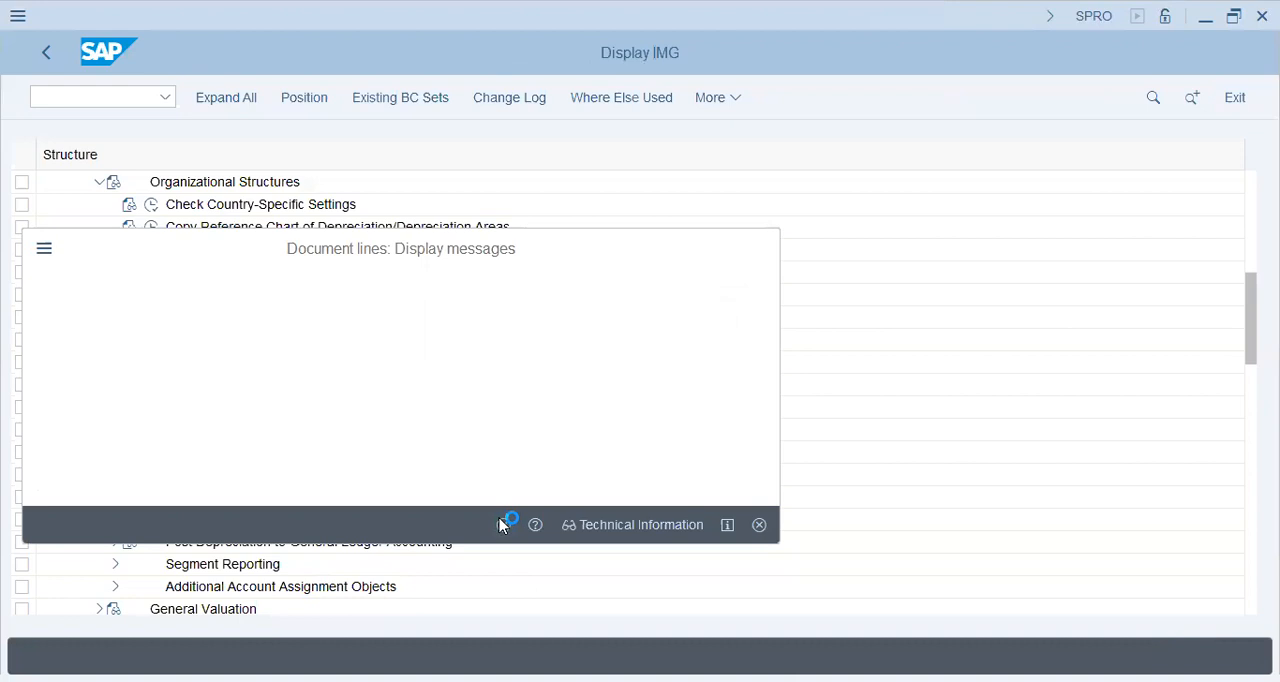
left_click(422, 442)
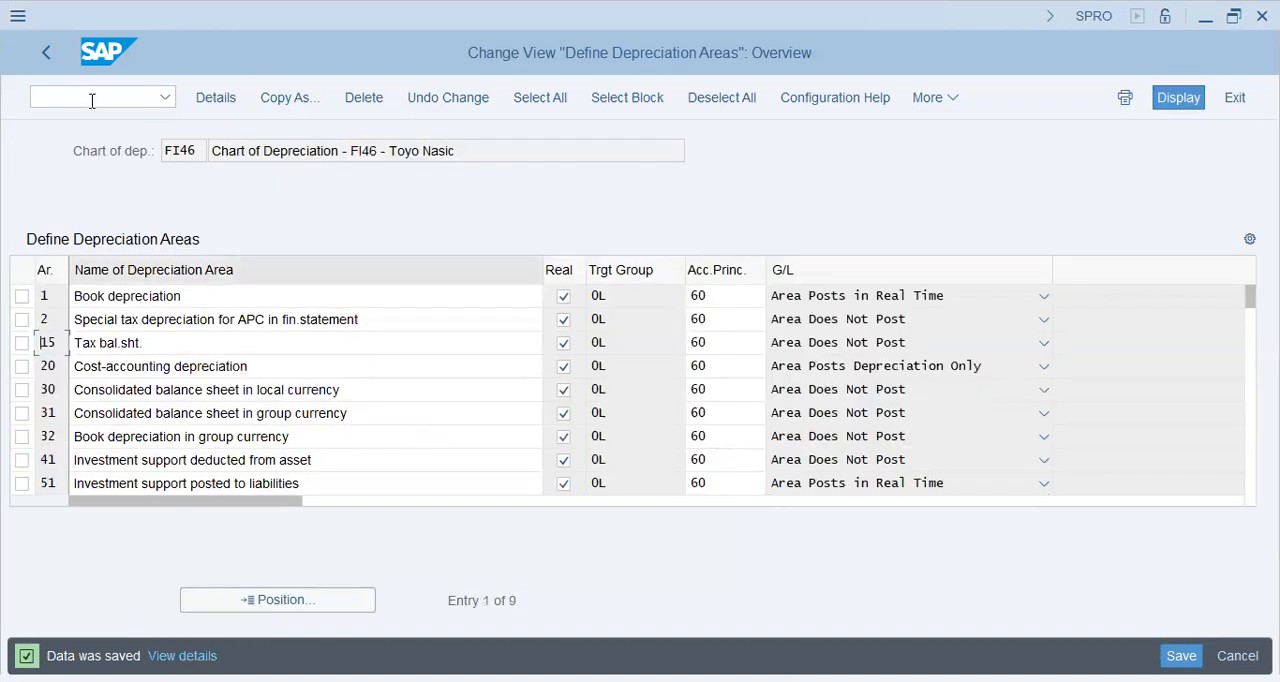
left_click(46, 62)
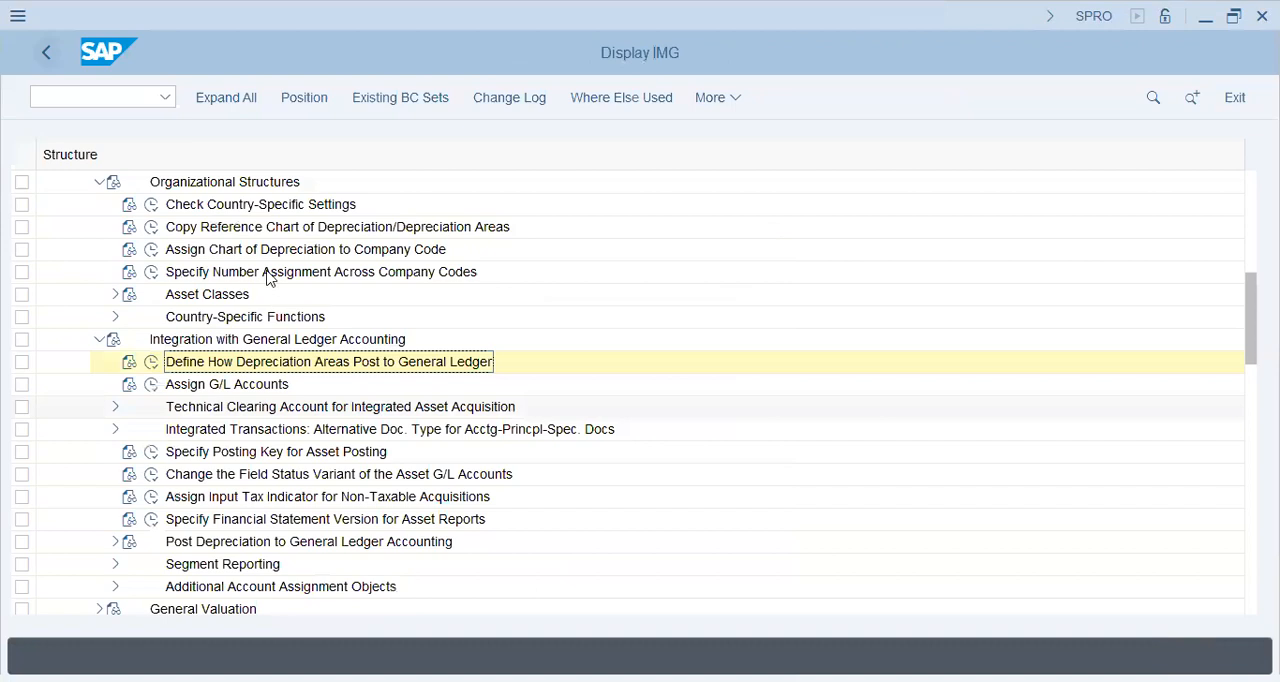
Assign chart of depreciation FI46 to company code FI46 and save it to the proposed customizing request.
left_click(320, 250)
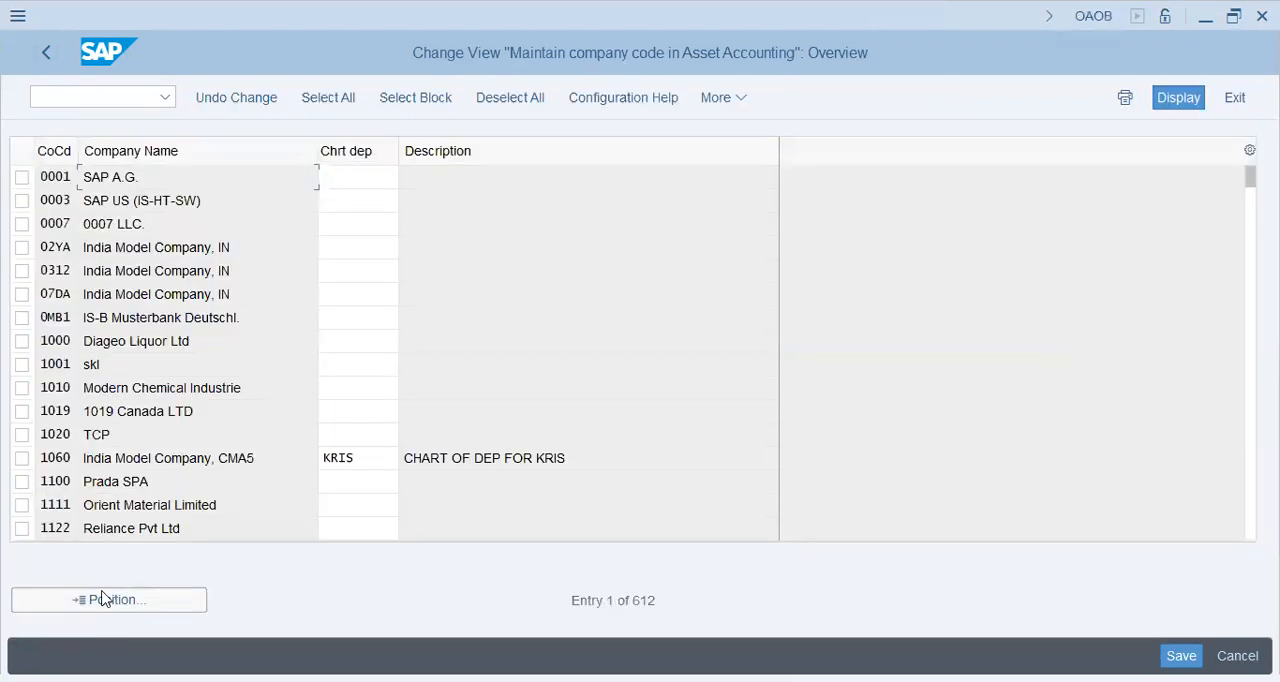
left_click(104, 599)
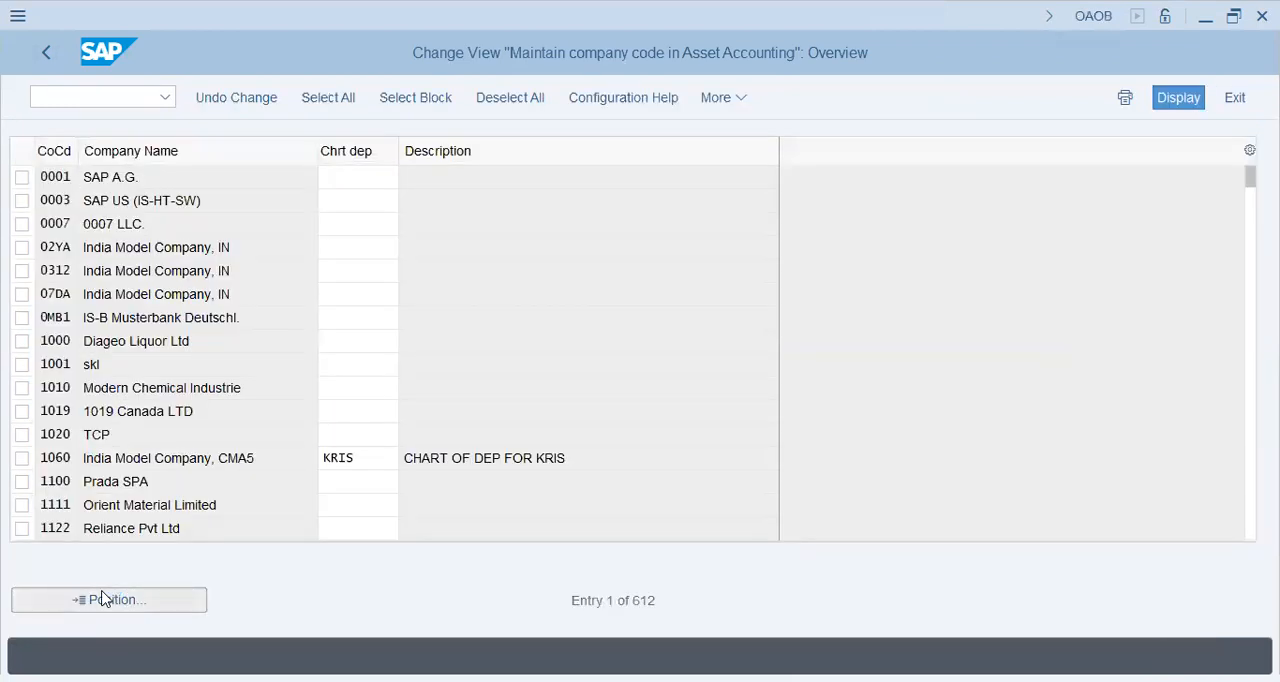
type("fi46")
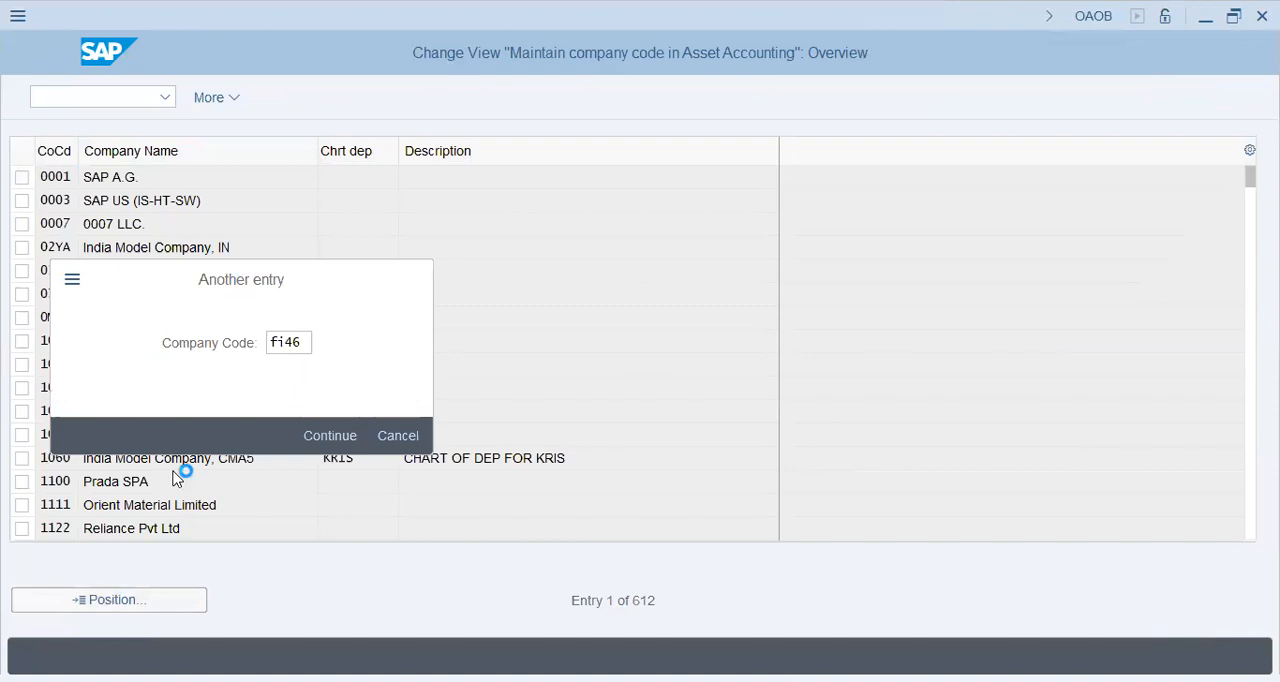
key("Return")
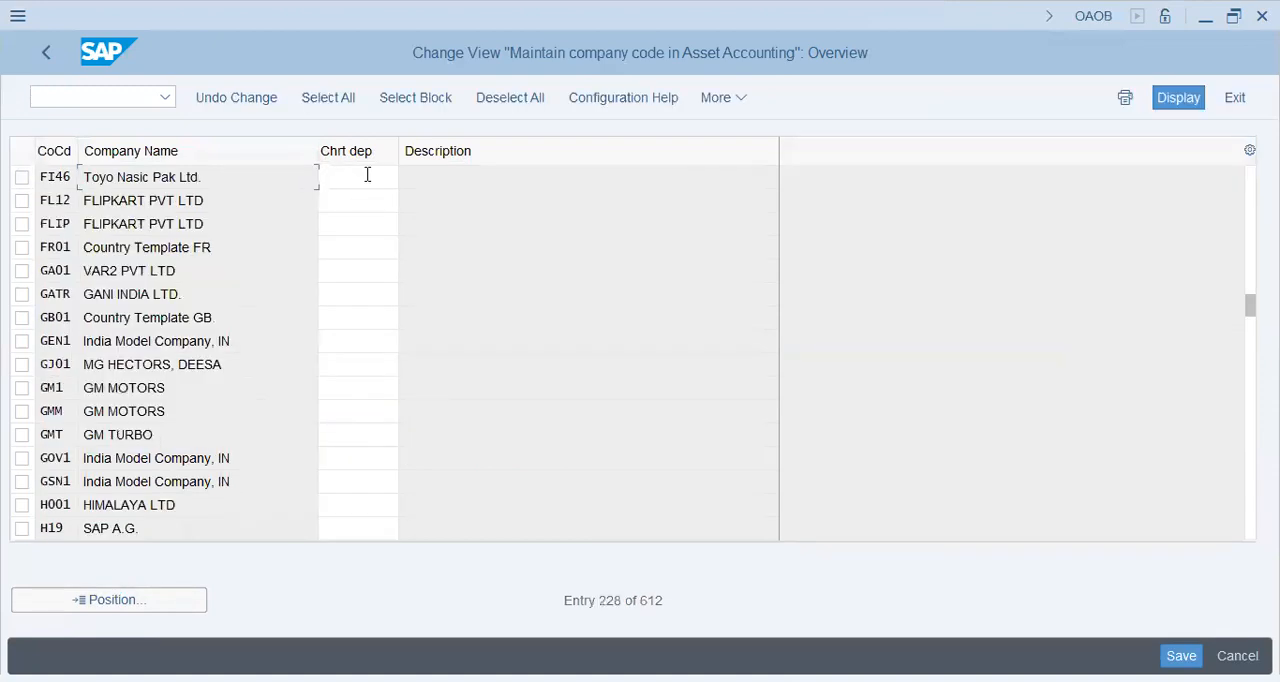
left_click(367, 175)
type("fi46")
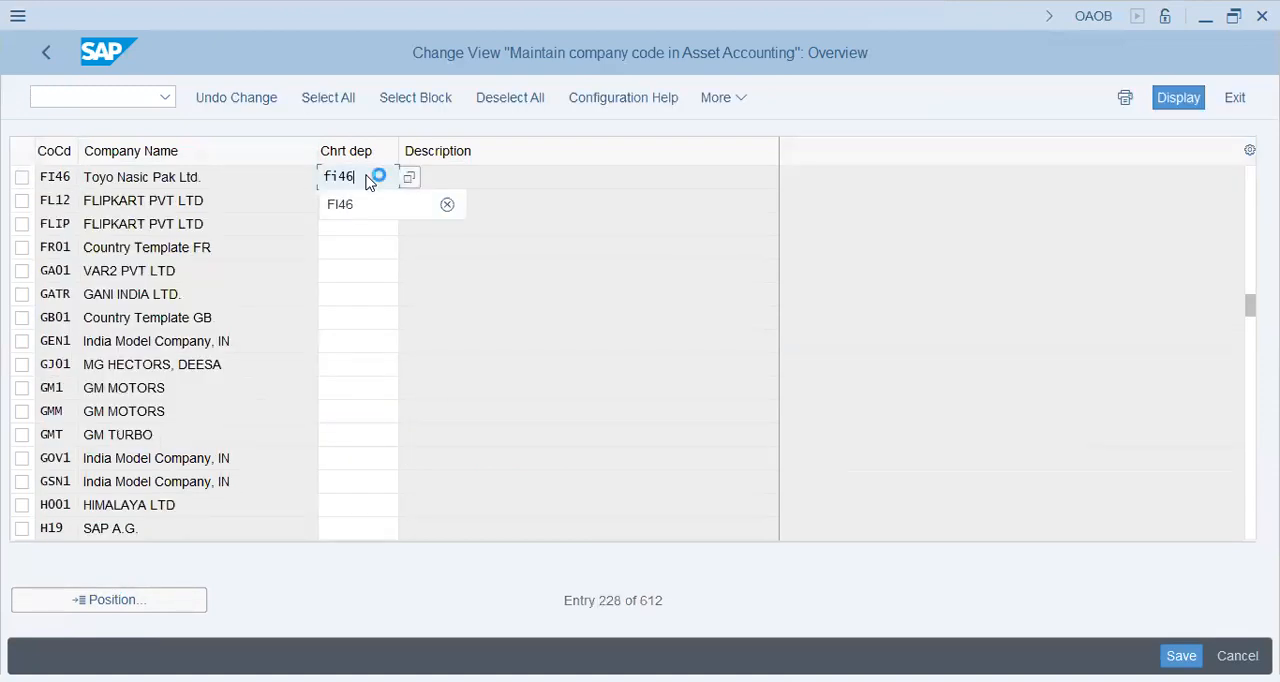
left_click(1089, 459)
key("Return")
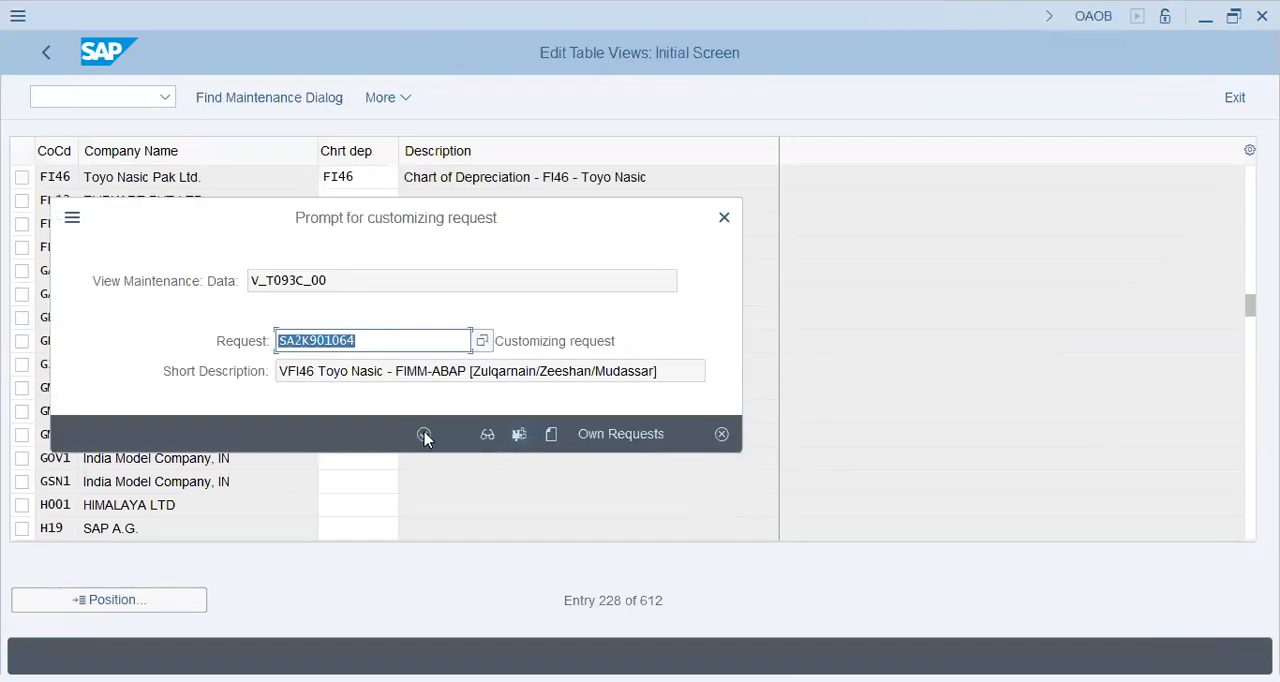
left_click(424, 434)
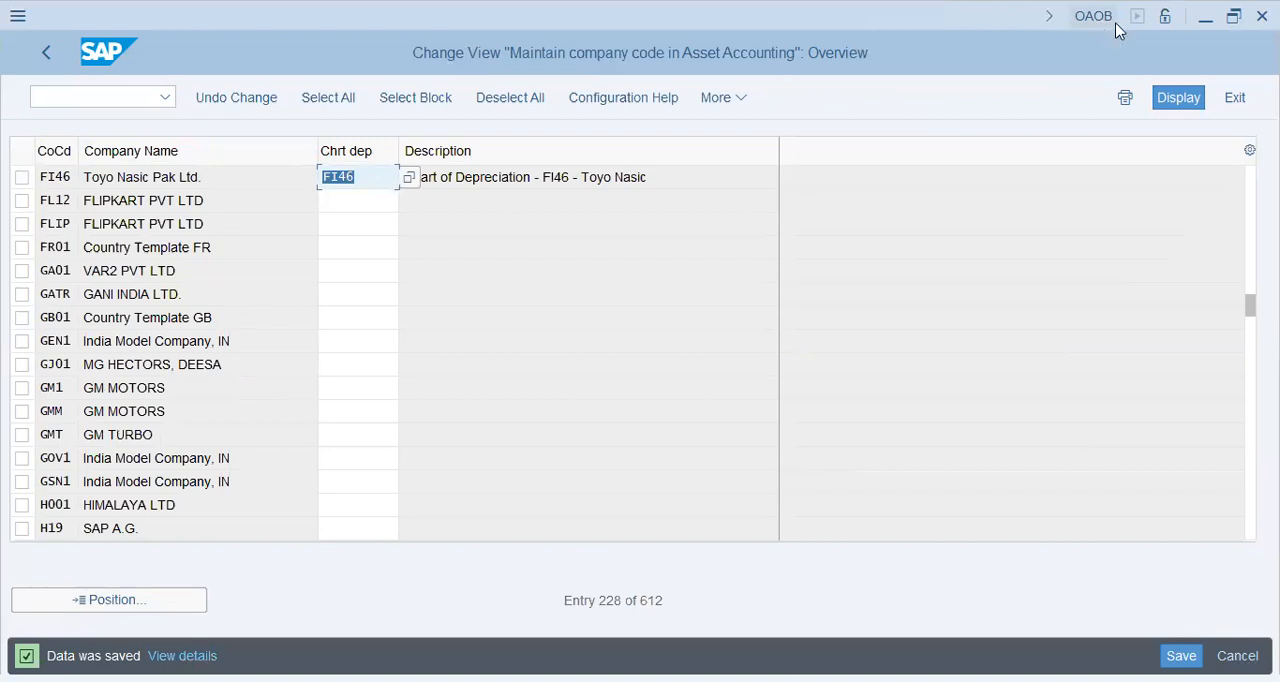
left_click(44, 55)
Review the existing account determinations under Asset Classes, then return to the configuration structure.
left_click(198, 272)
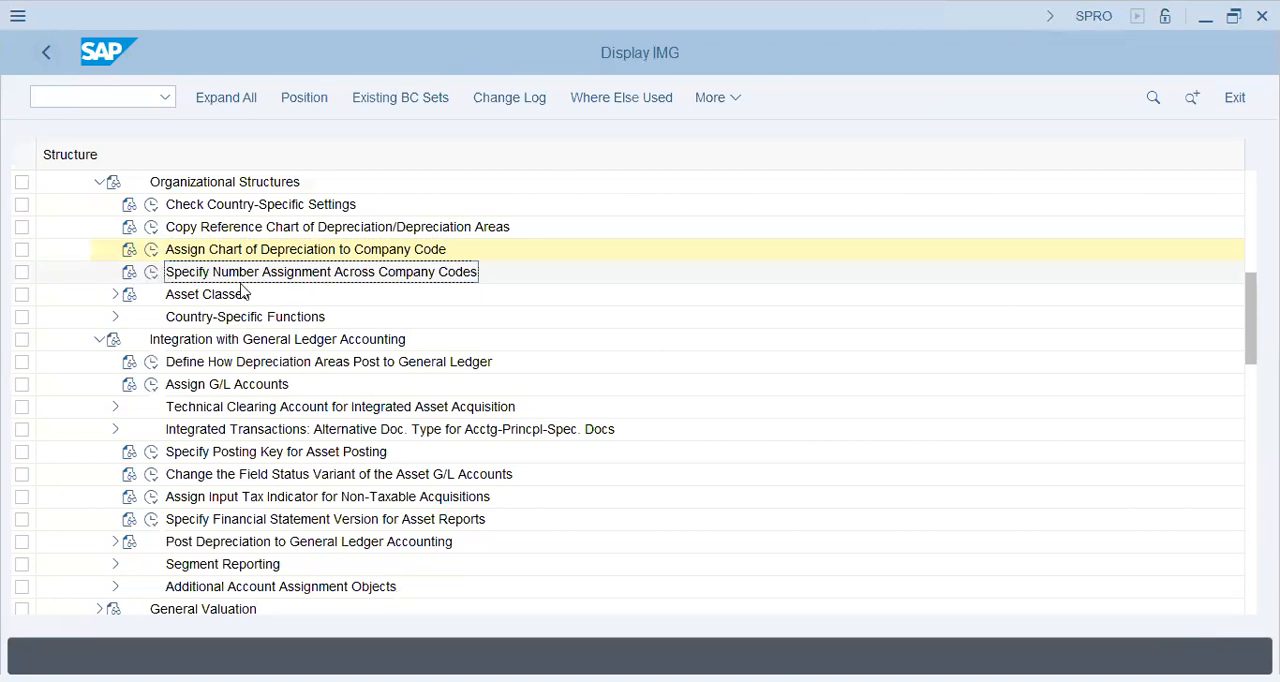
left_click(274, 290)
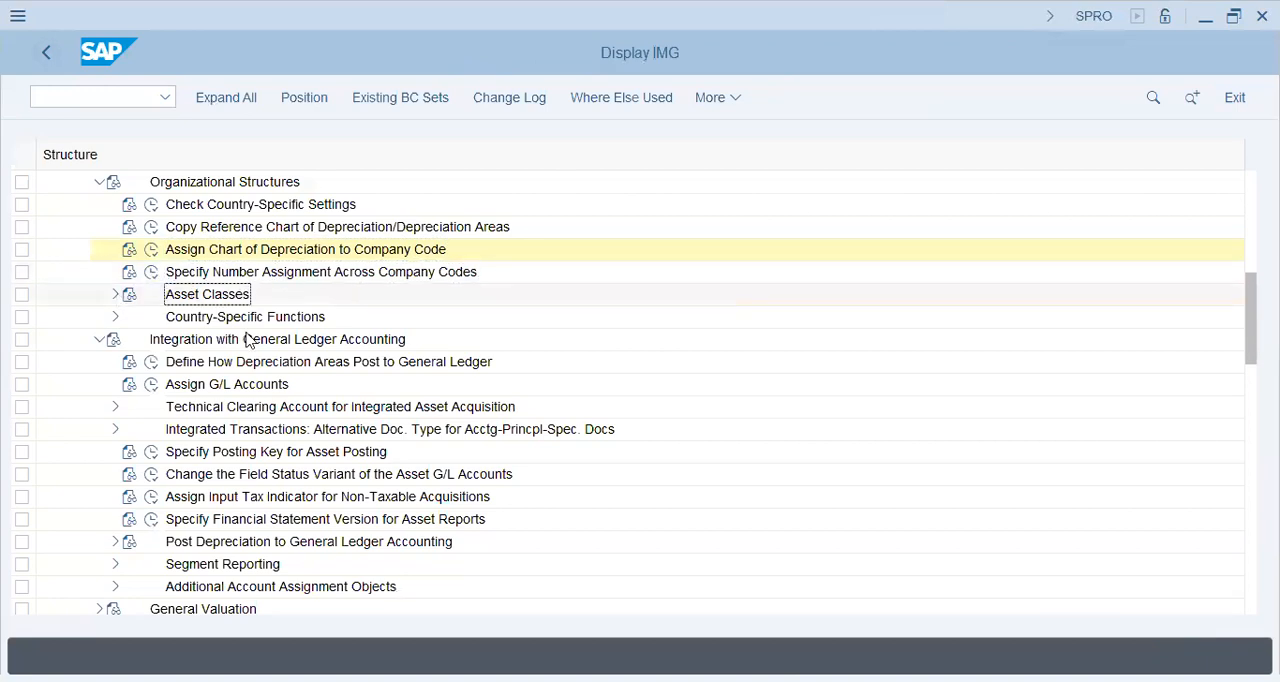
left_click(169, 318)
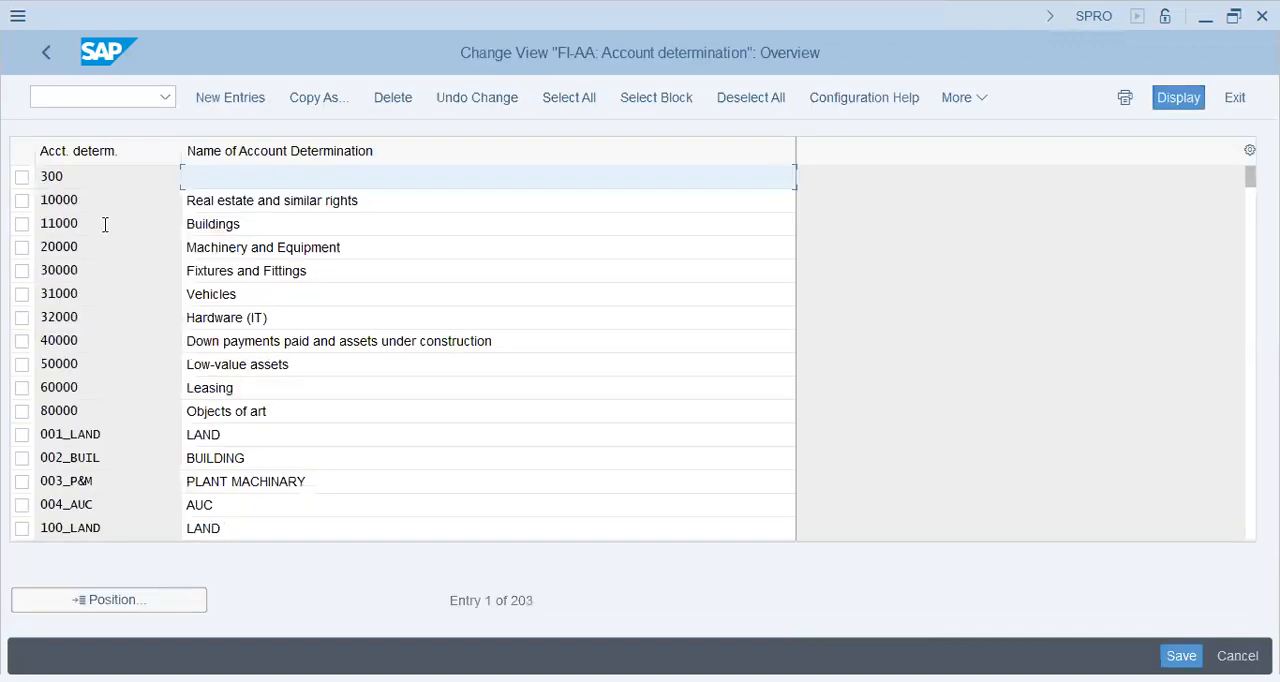
left_click(106, 223)
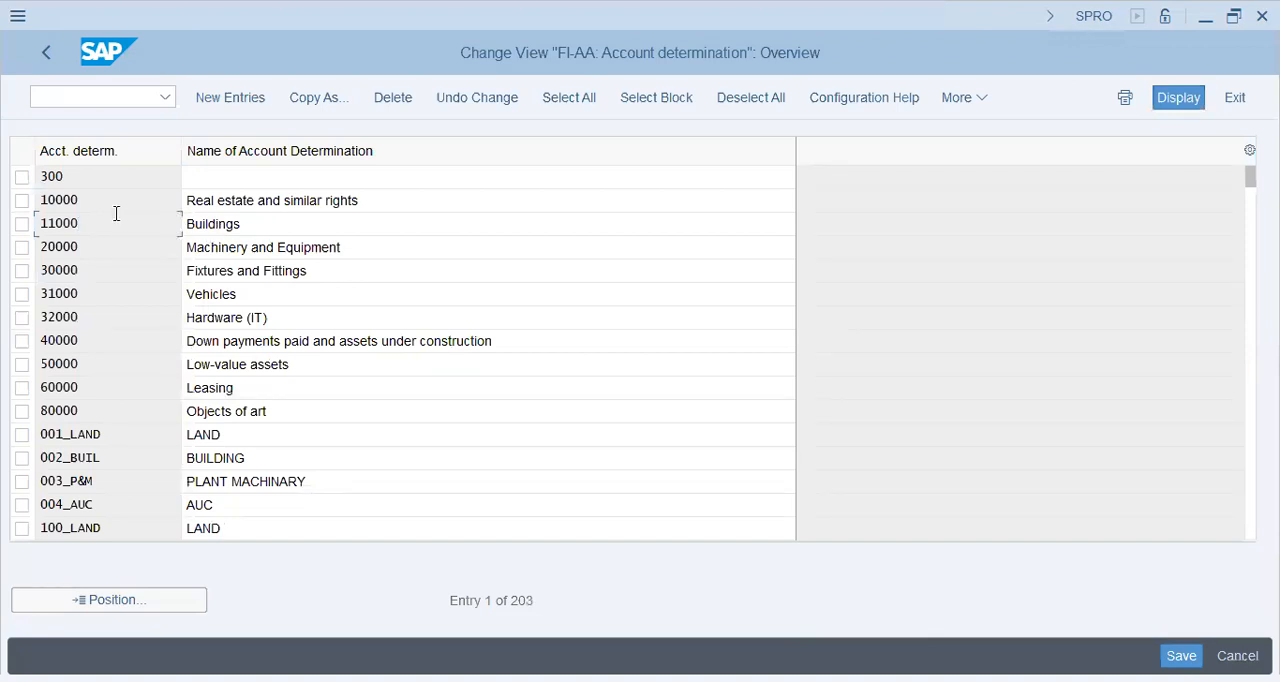
key("Tab")
left_click(48, 53)
Examine asset class 1100 Buildings for its account determination, screen layout rule and number range in Define Asset Classes.
key("Down")
key("Down")
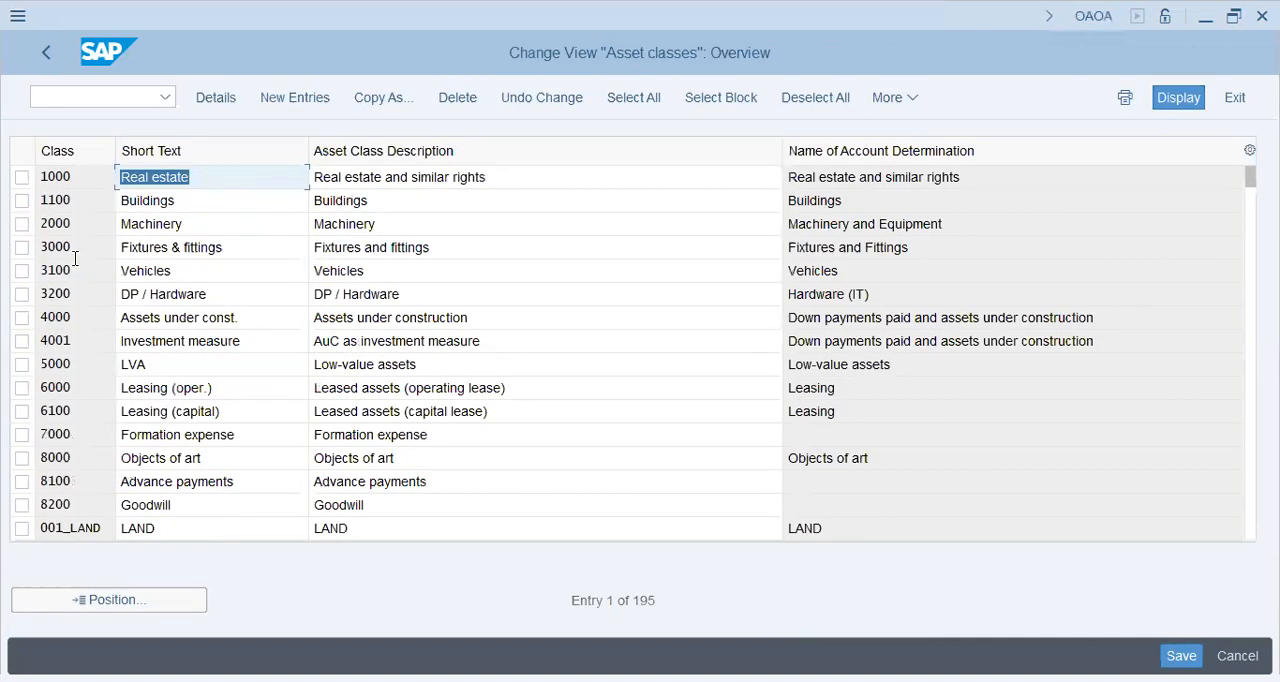
left_click(211, 200)
scroll(476, 274, "down", 3)
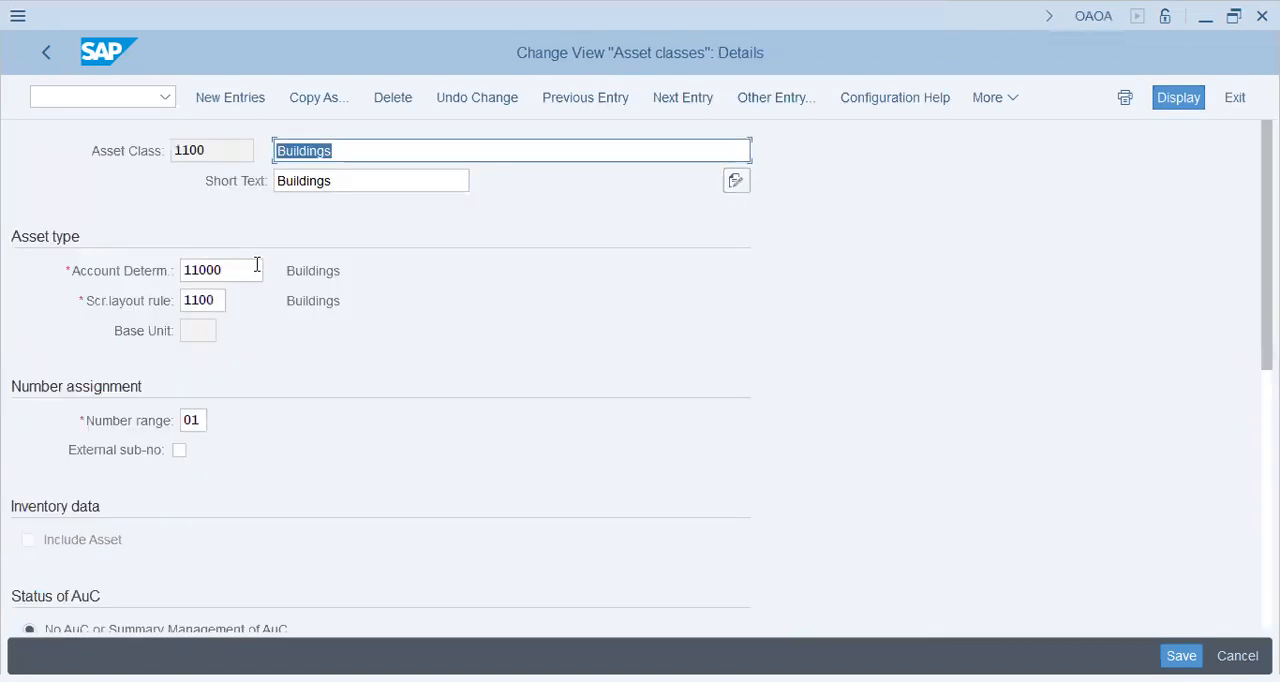
left_click(250, 267)
left_click(96, 272)
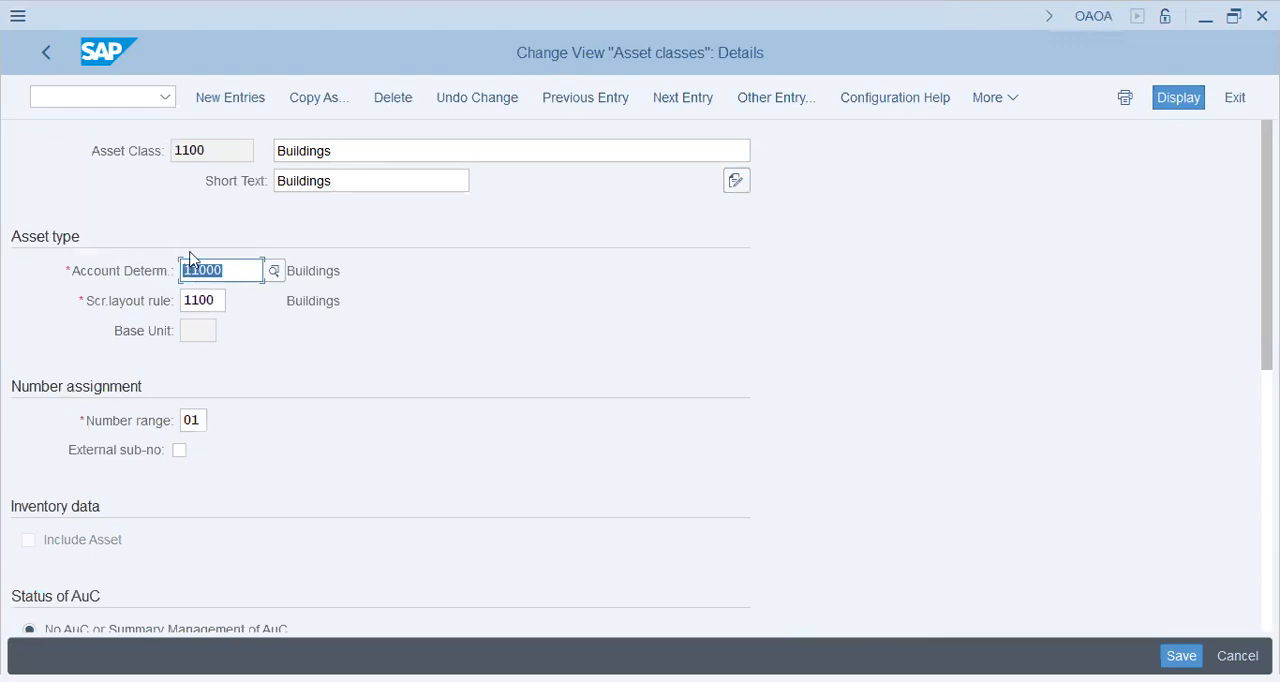
left_click(118, 276)
left_click(210, 300)
left_click_drag(216, 300, 166, 300)
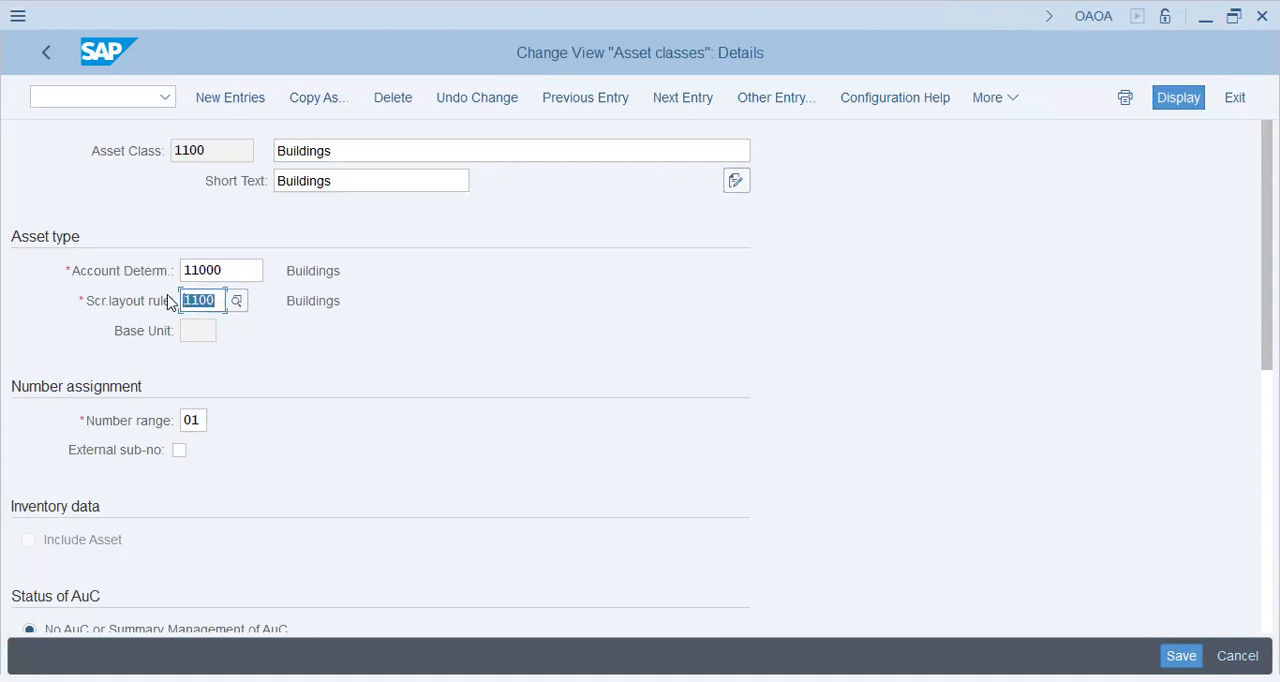
left_click(113, 304)
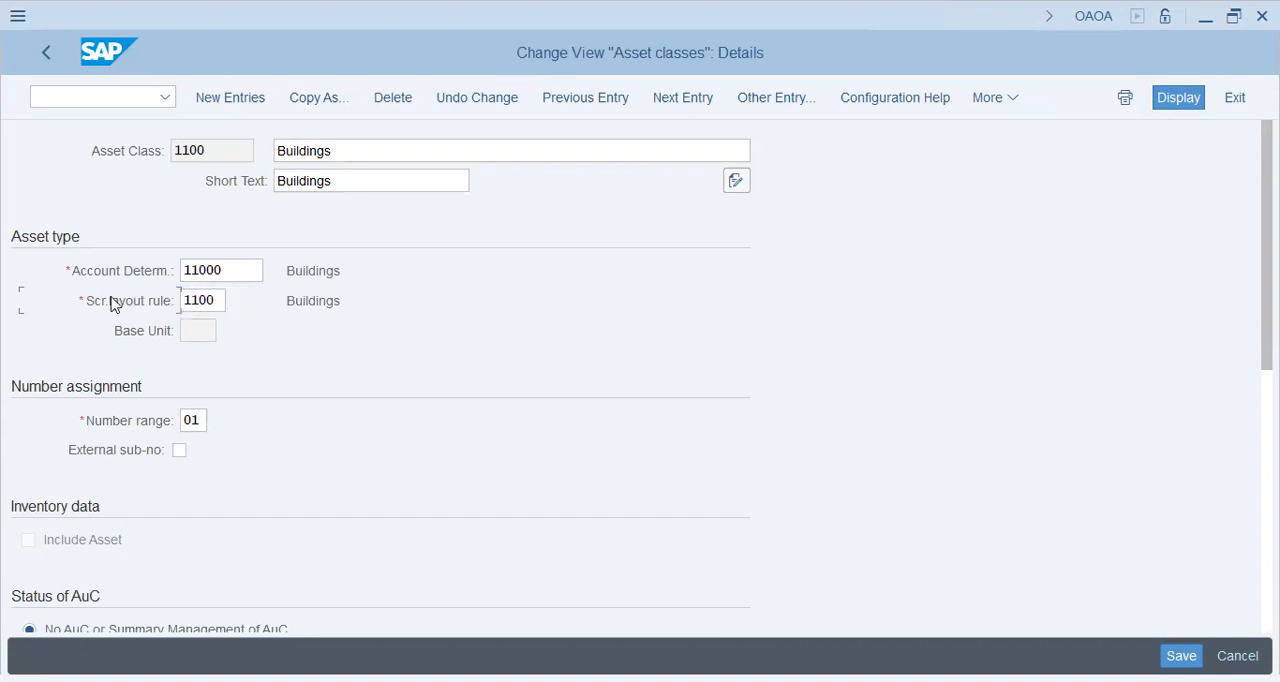
left_click(193, 420)
left_click(55, 60)
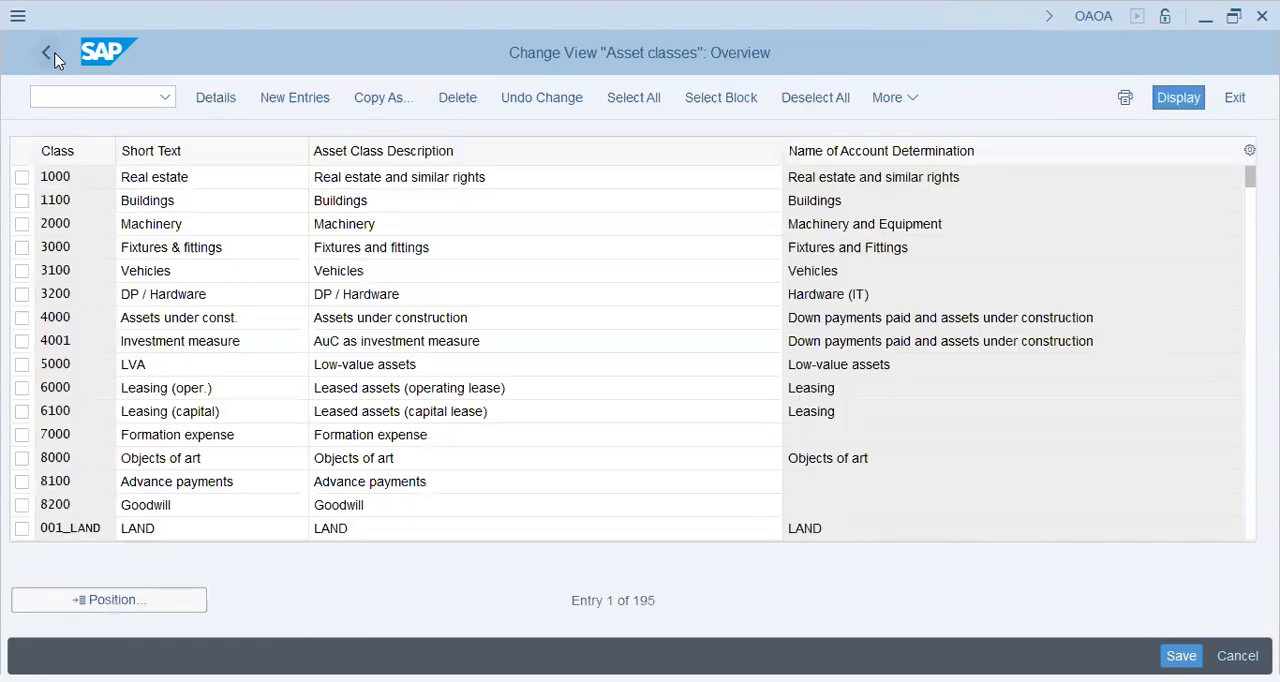
left_click(54, 58)
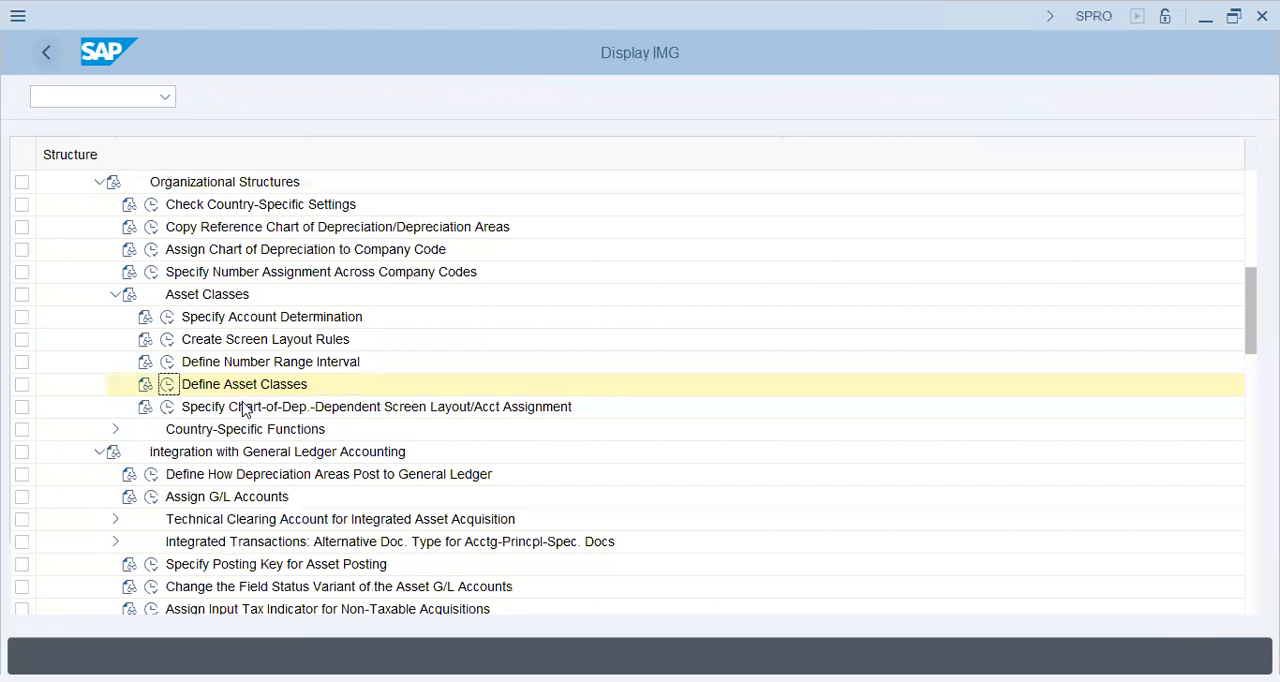
Open the chart-of-depreciation-dependent screen layout and account assignment data for asset class 1100 Buildings.
left_click(243, 410)
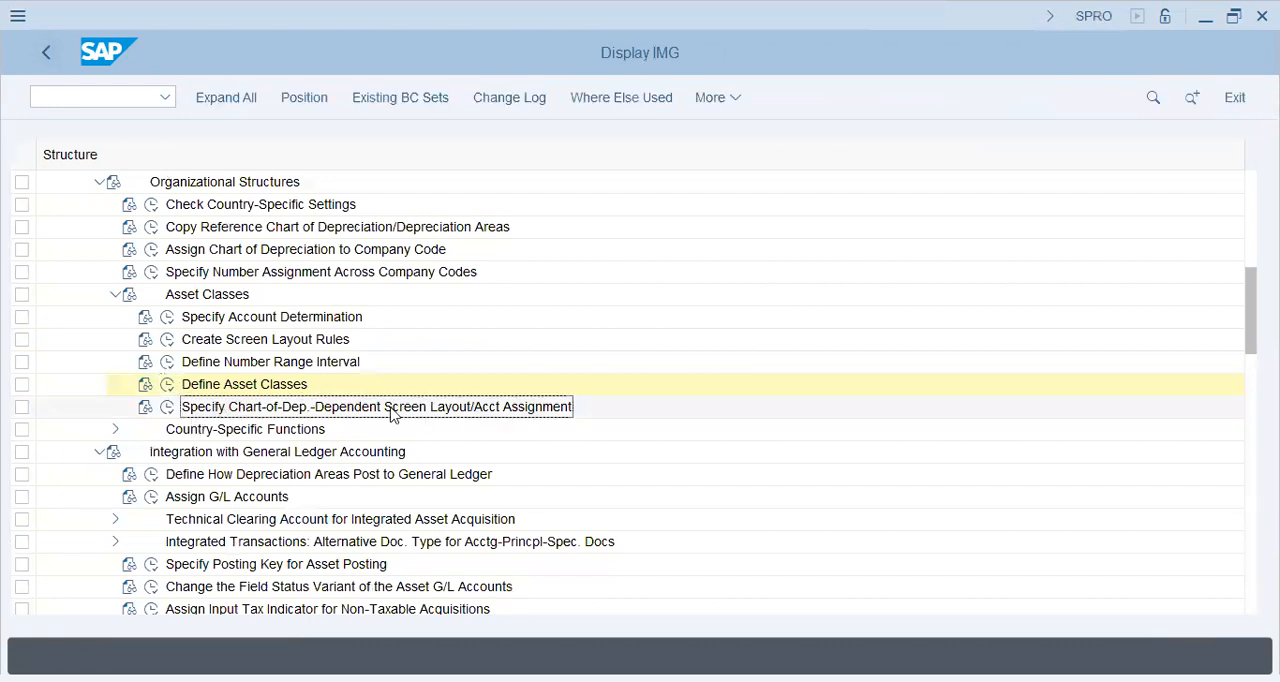
left_click(165, 408)
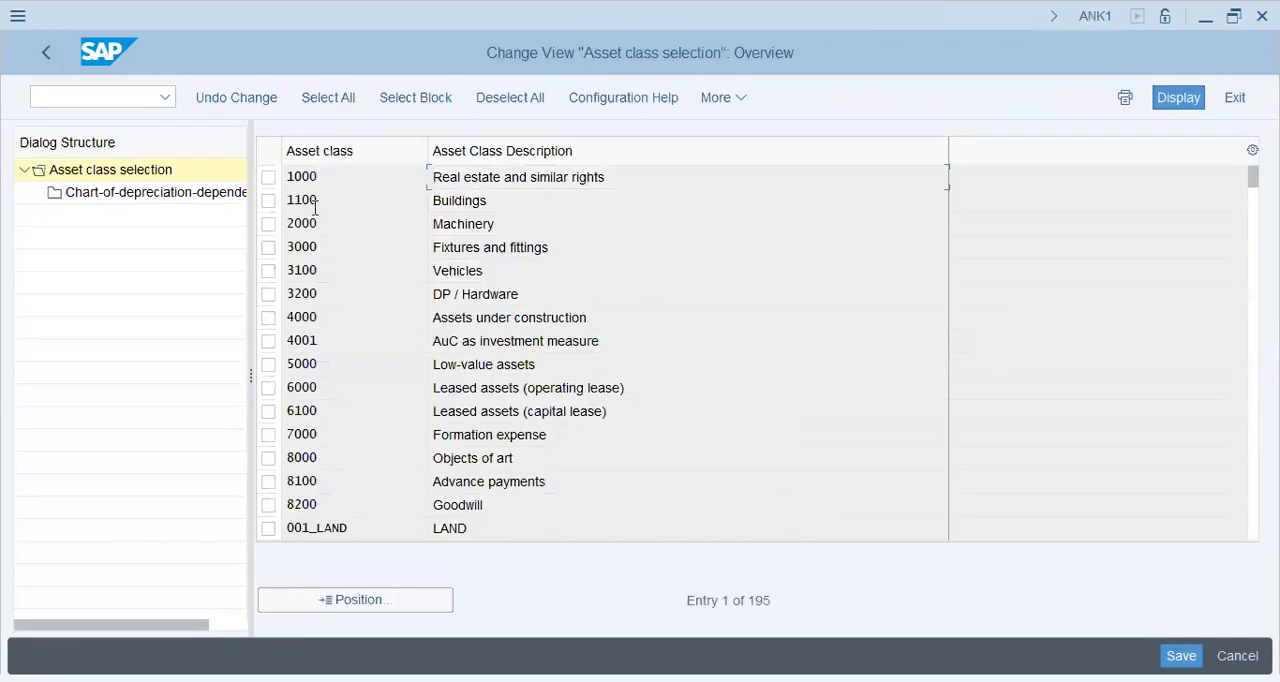
left_click(268, 201)
left_click(110, 195)
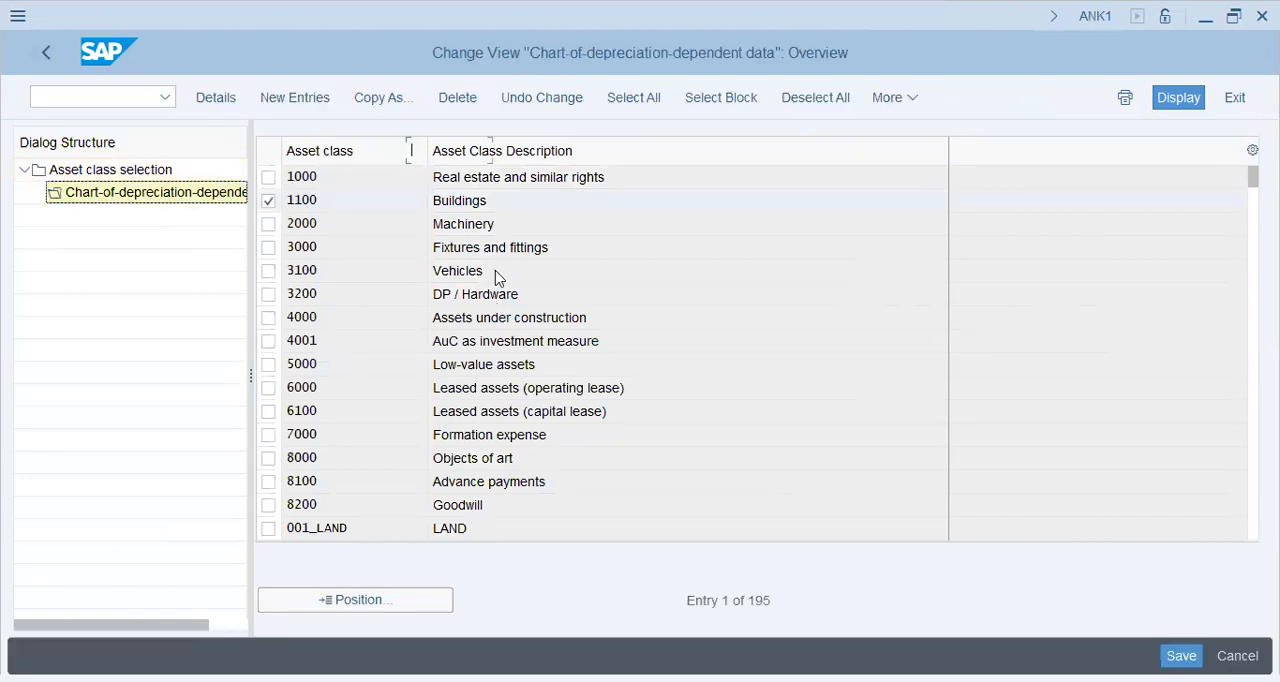
left_click(314, 260)
left_click(465, 233)
Add a new entry for chart of depreciation FI46 to asset class 1100 Buildings and save it.
left_click(314, 98)
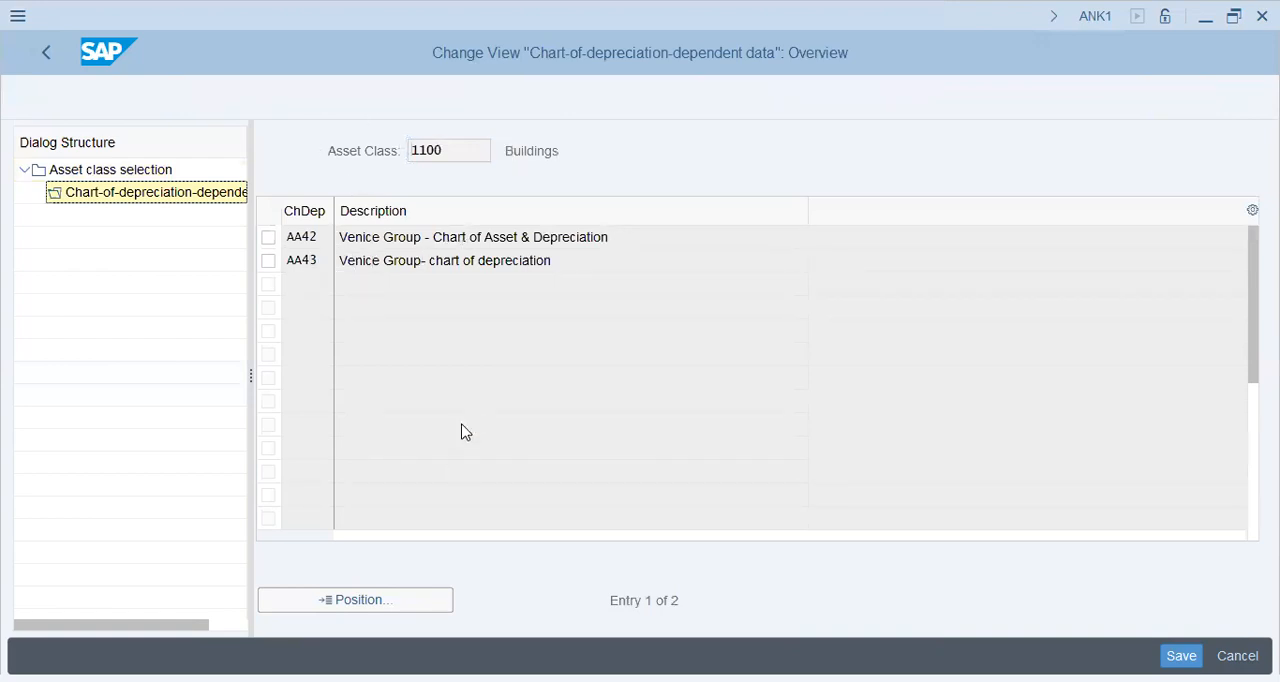
type("fi46")
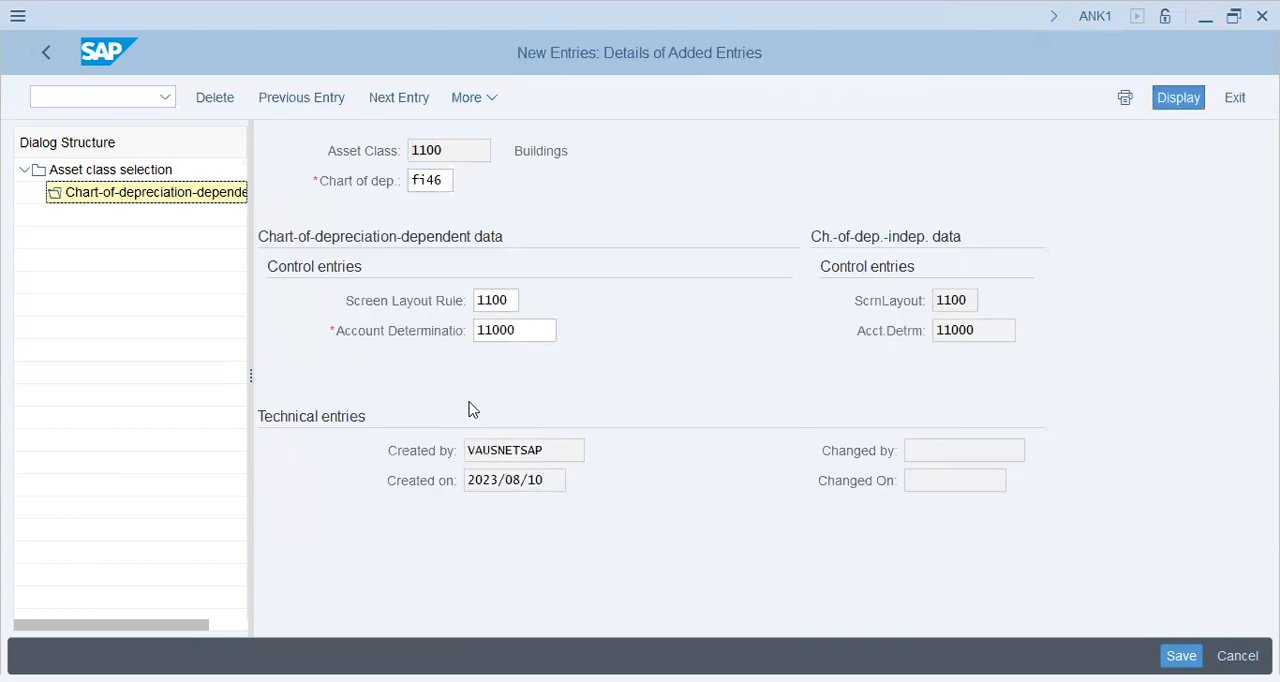
key("Return")
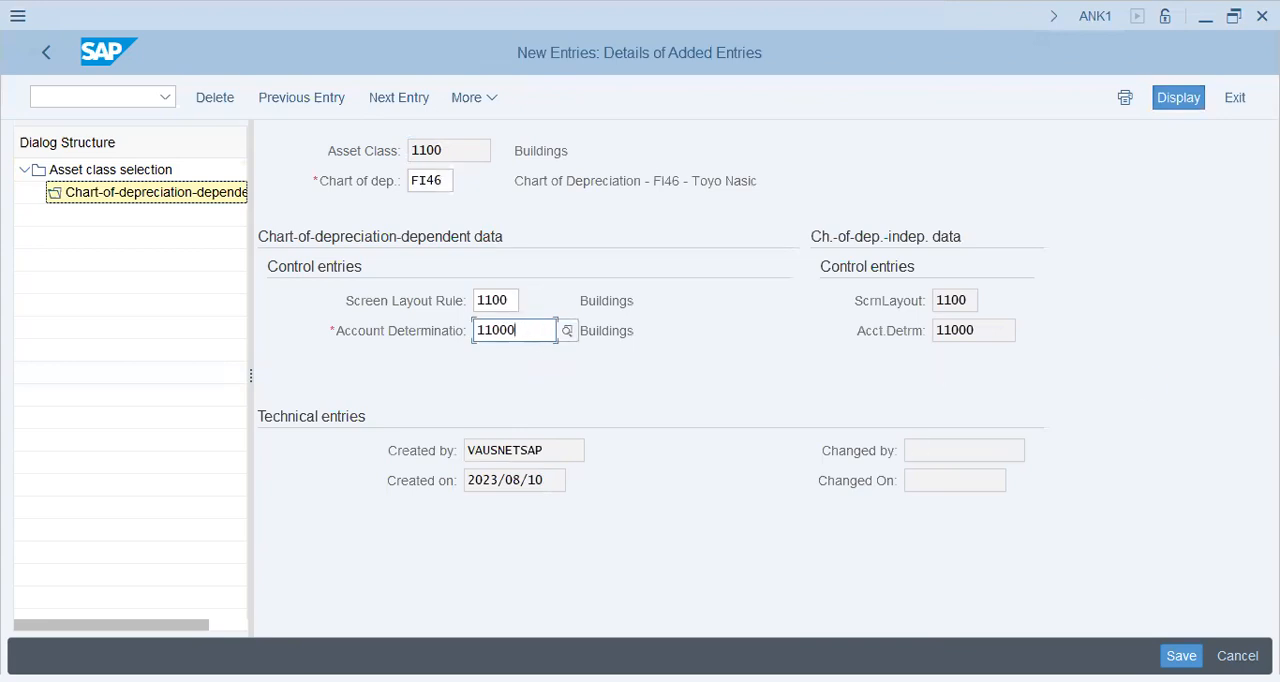
key("ctrl+s")
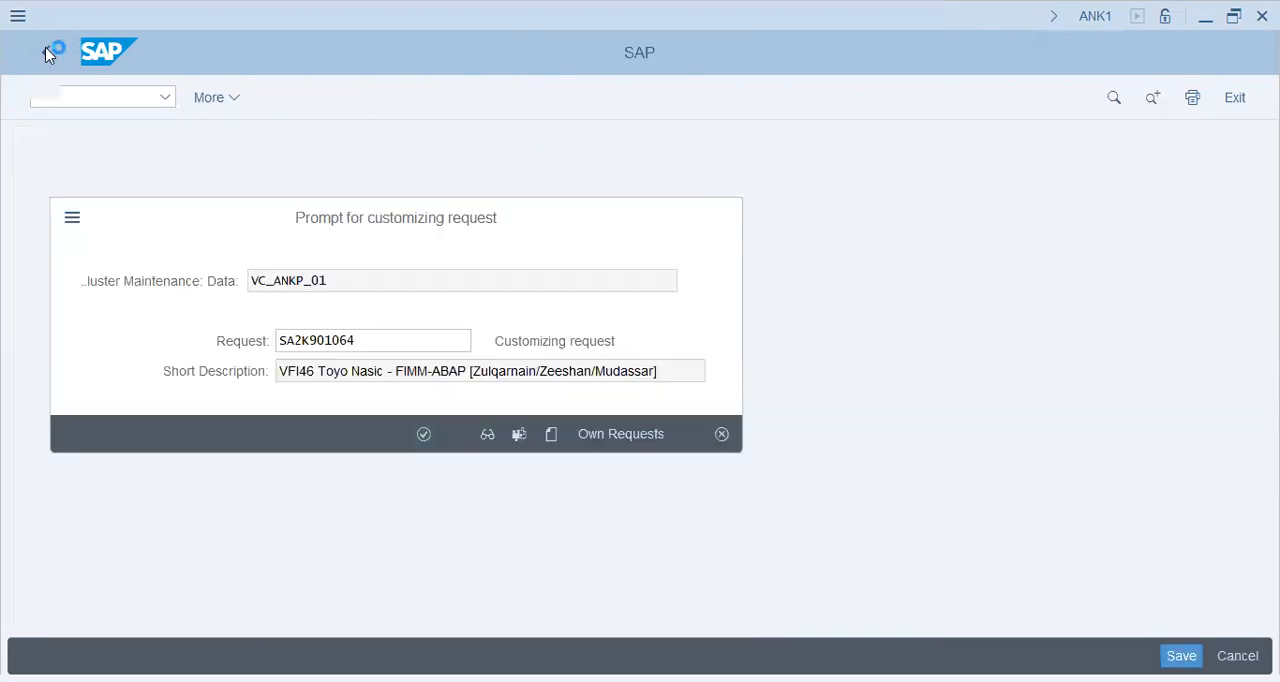
Confirm the customizing request for the new asset class 1100 entry and return to the configuration structure.
key("Return")
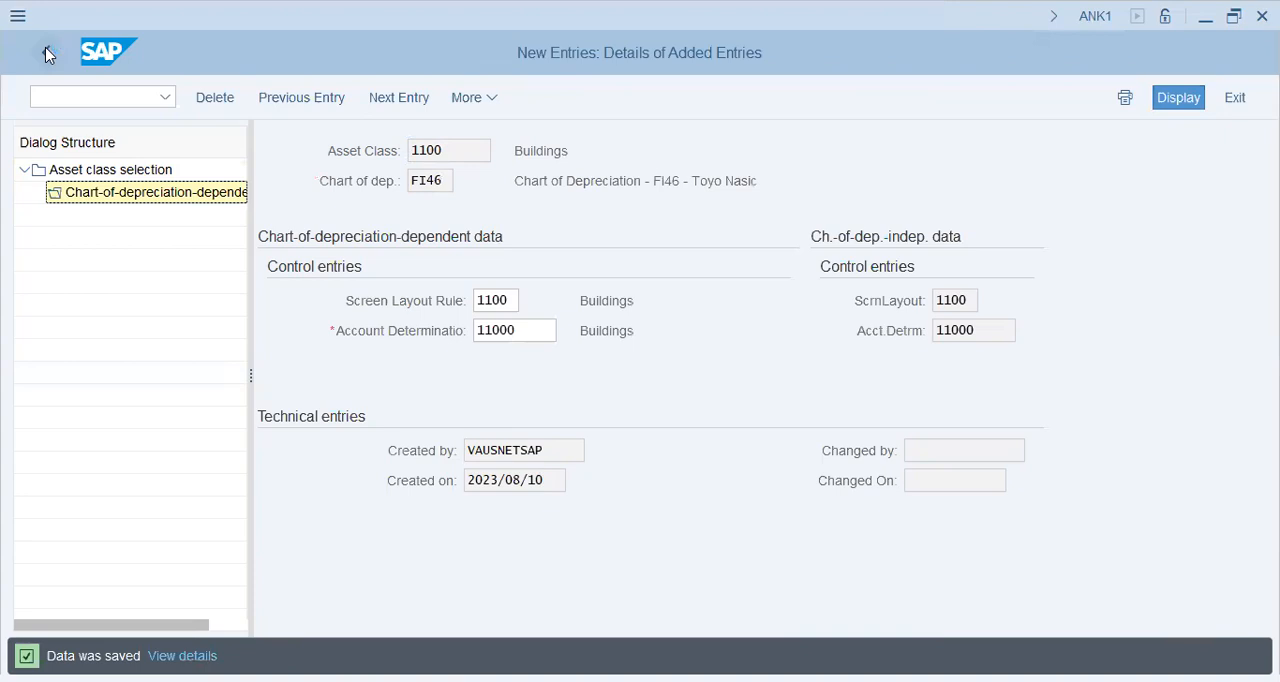
left_click(47, 55)
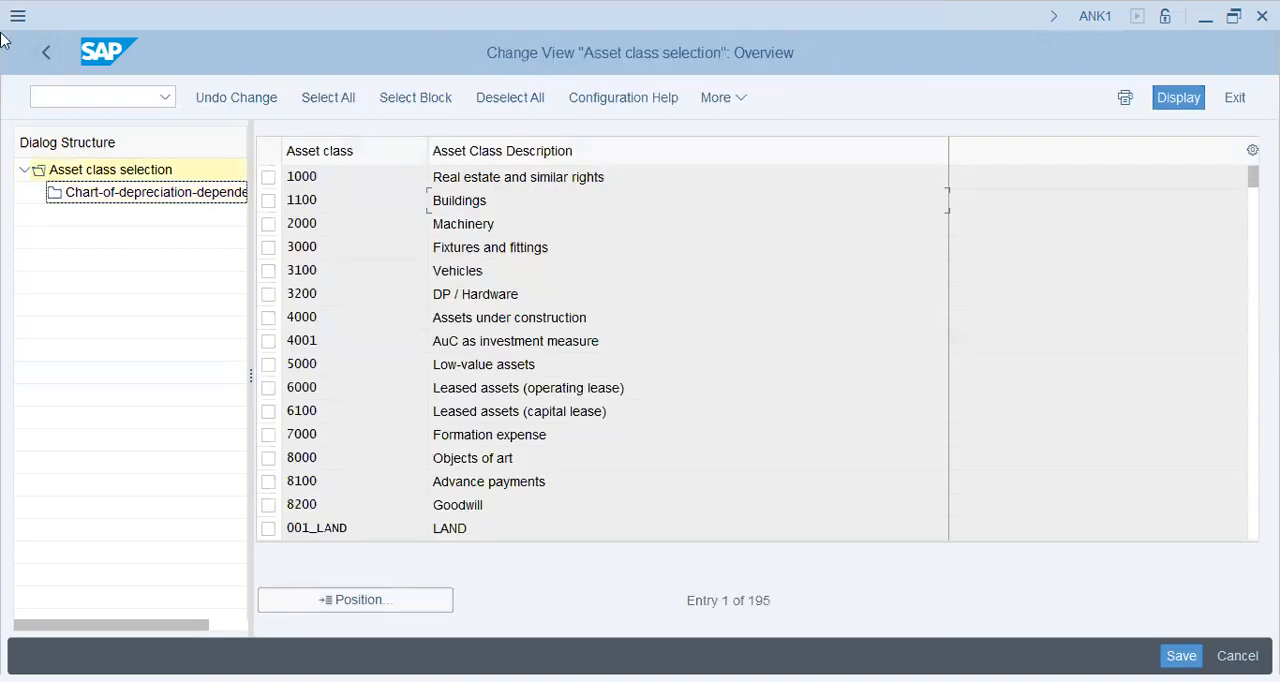
left_click(43, 52)
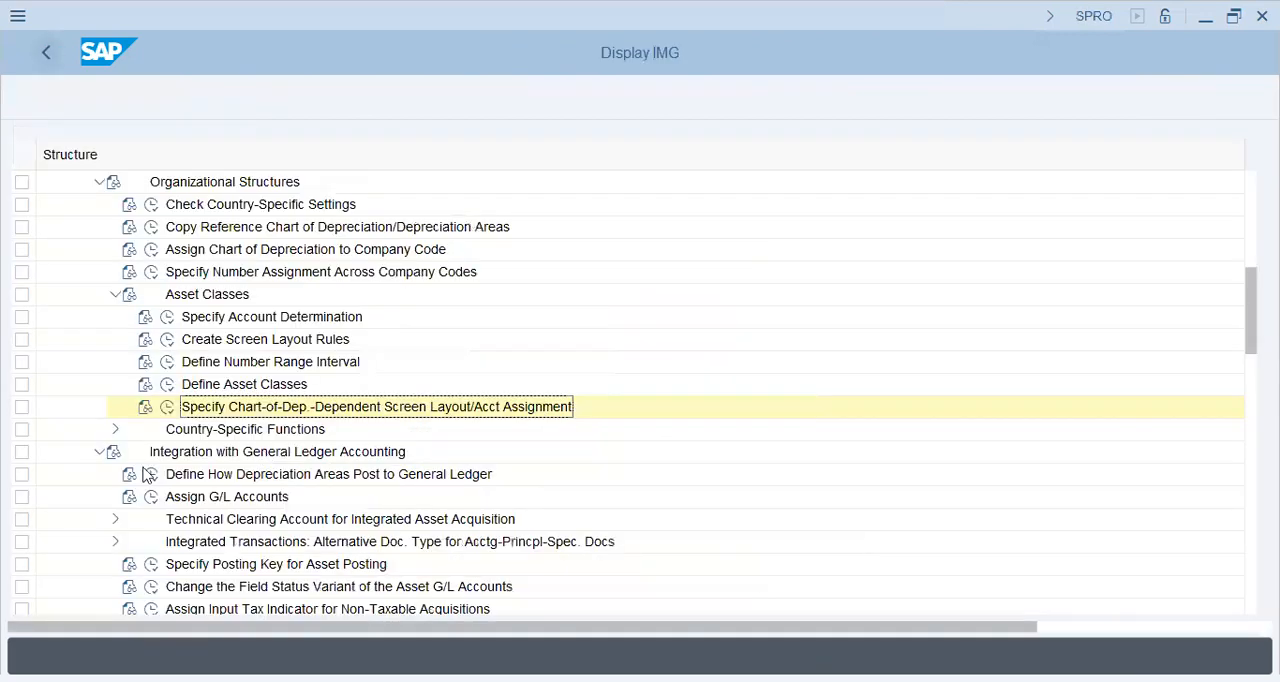
Open the balance sheet accounts of account determination 11000 Buildings for chart of accounts FI46 in Assign G/L Accounts.
left_click(151, 477)
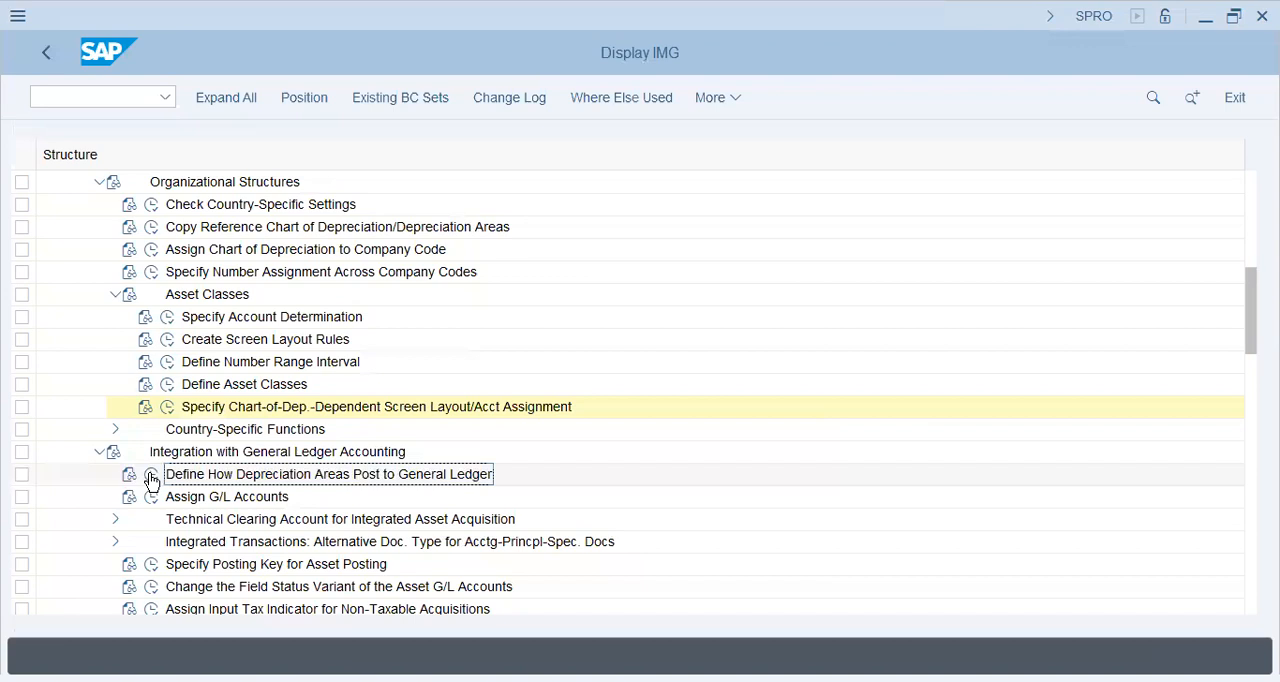
scroll(275, 505, "down", 1)
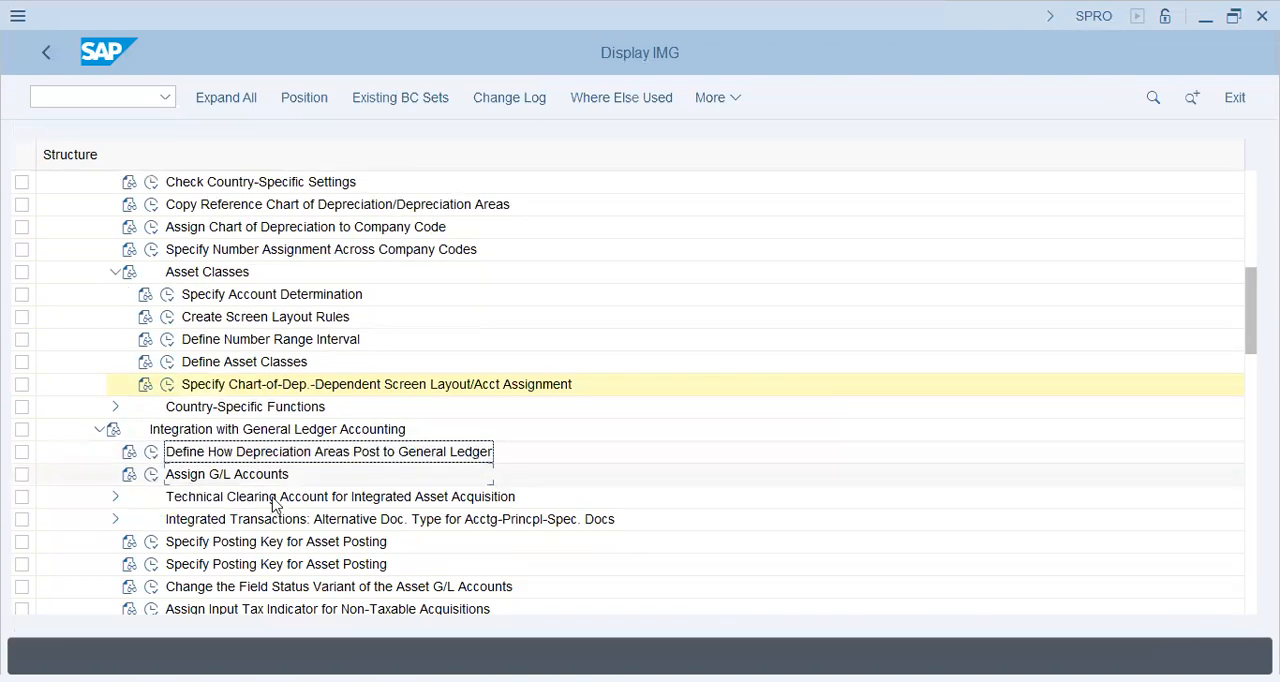
scroll(228, 473, "down", 1)
left_click(152, 460)
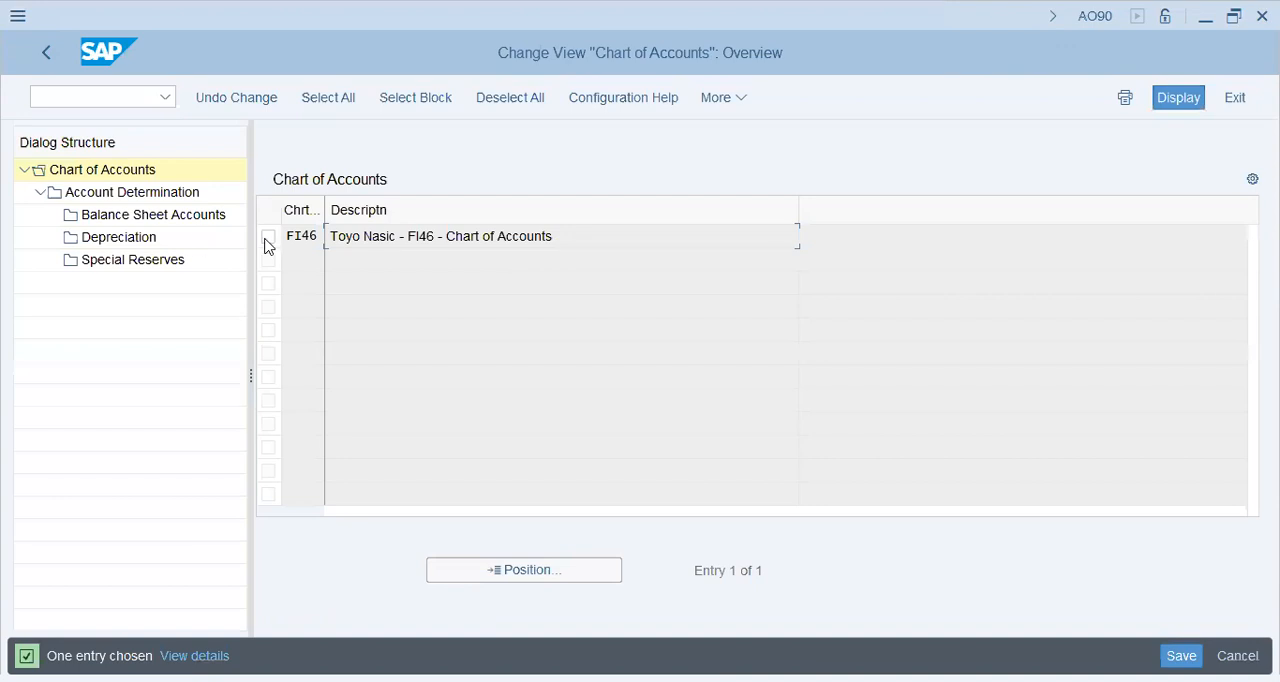
left_click(268, 243)
left_click(123, 196)
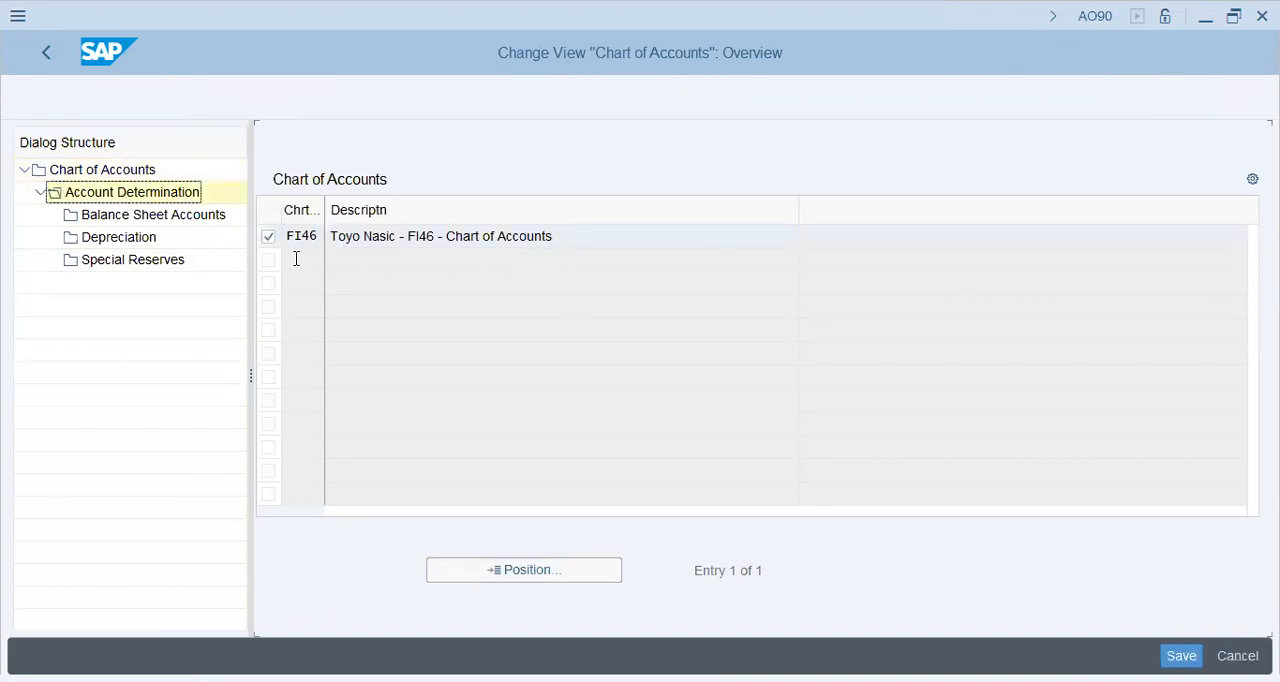
left_click(269, 313)
left_click(138, 222)
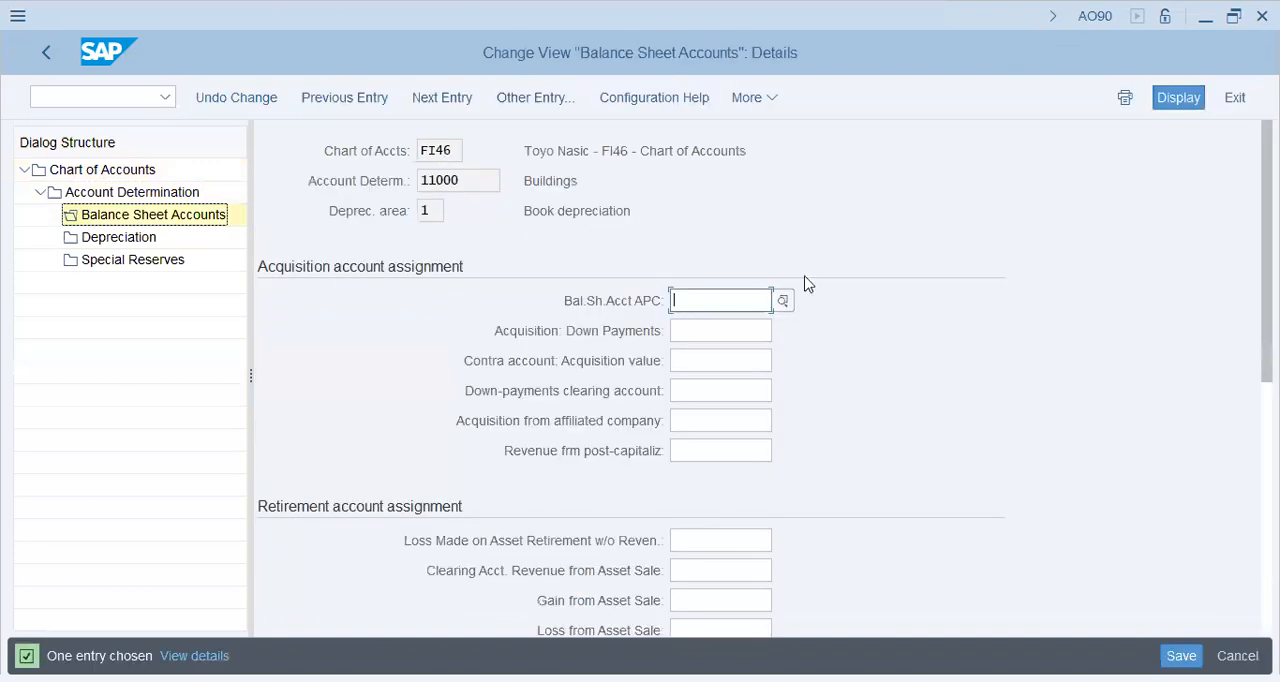
Examine which acquisition, retirement and revaluation accounts the balance sheet account assignment for Buildings requires.
key("BackSpace")
left_click(738, 300)
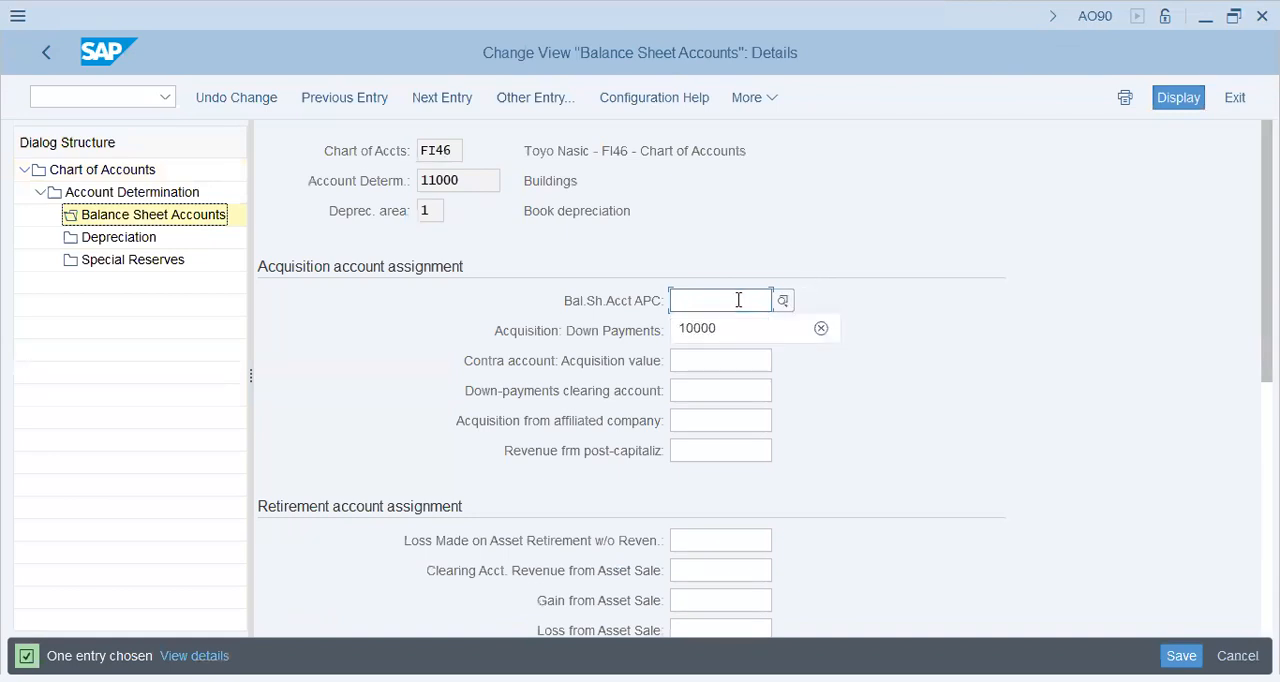
left_click(646, 308)
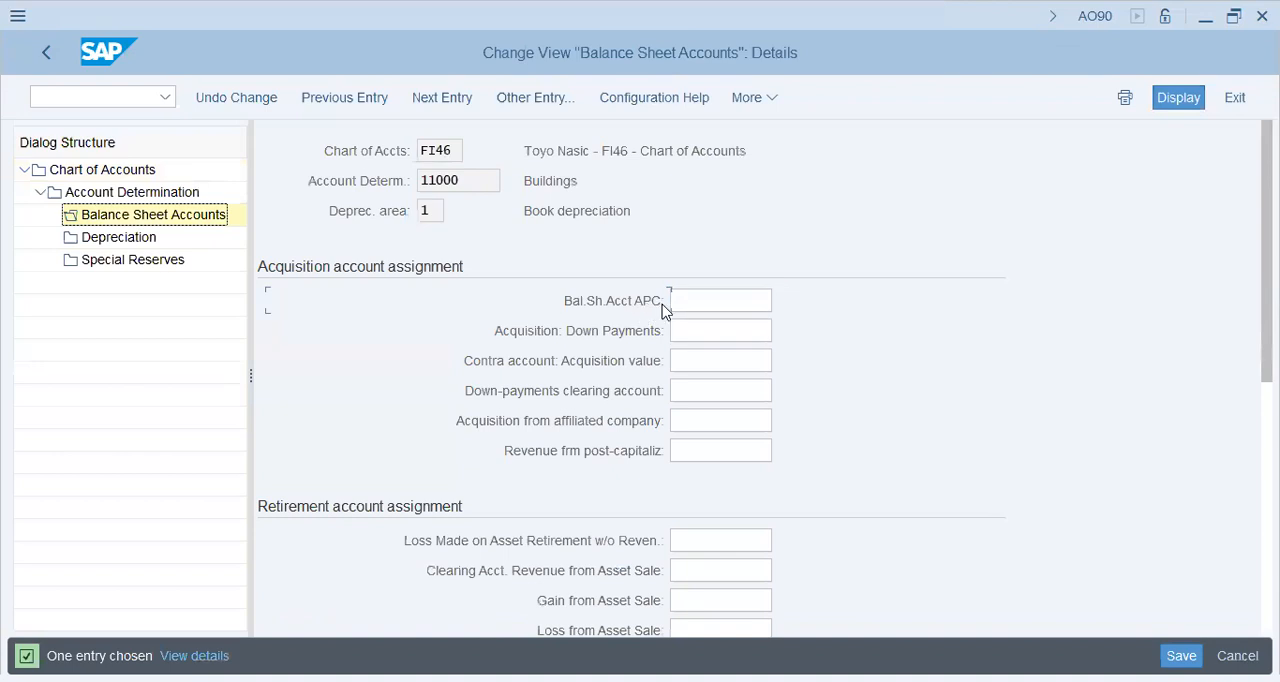
left_click(696, 302)
left_click(709, 571)
left_click(703, 603)
left_click(702, 629)
scroll(612, 540, "down", 3)
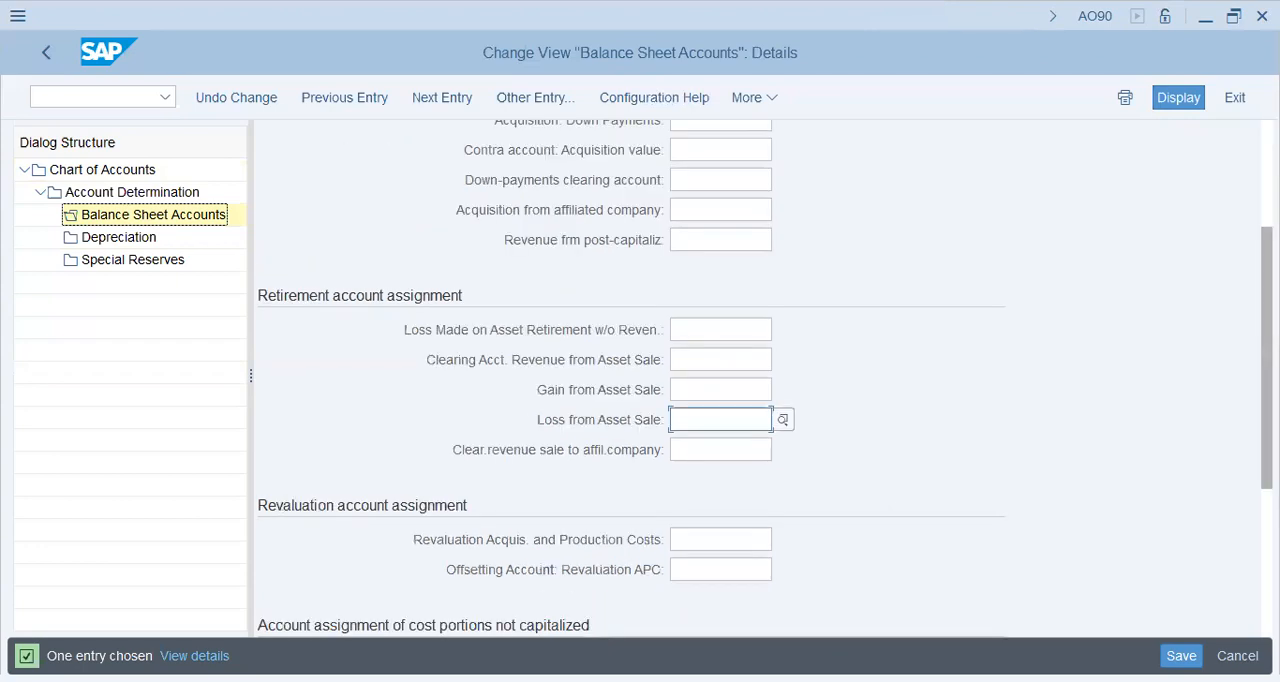
left_click(730, 569)
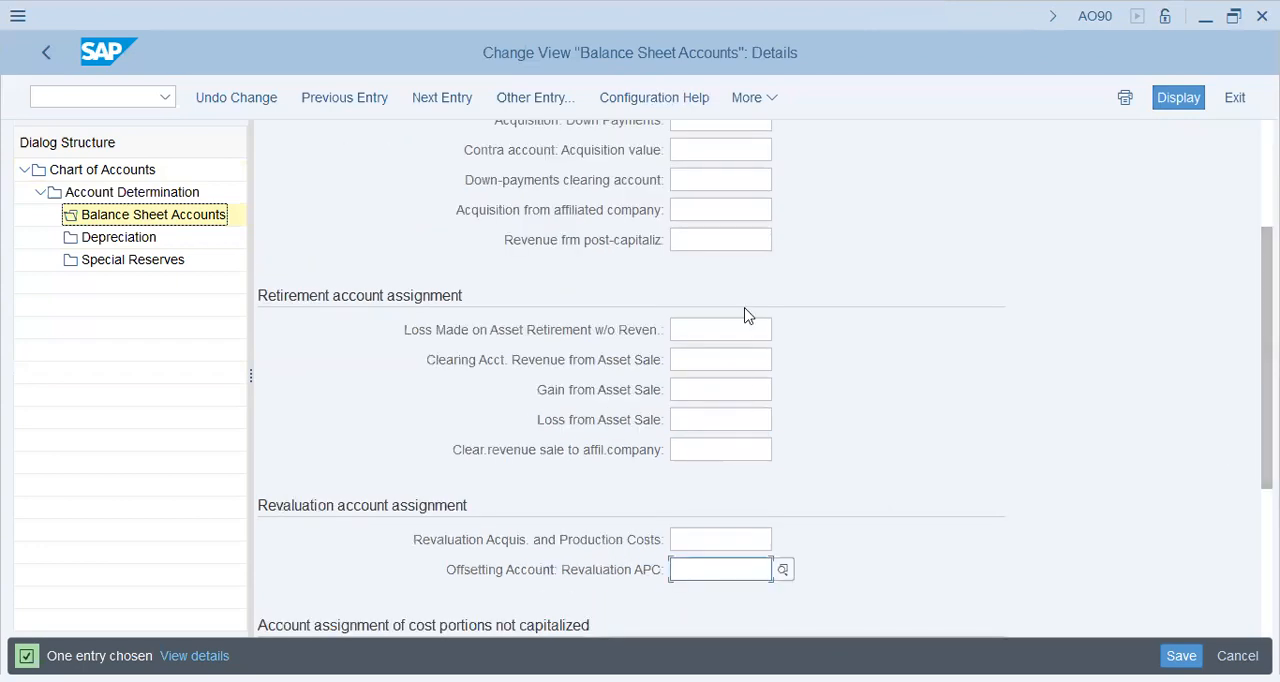
scroll(740, 280, "up", 1)
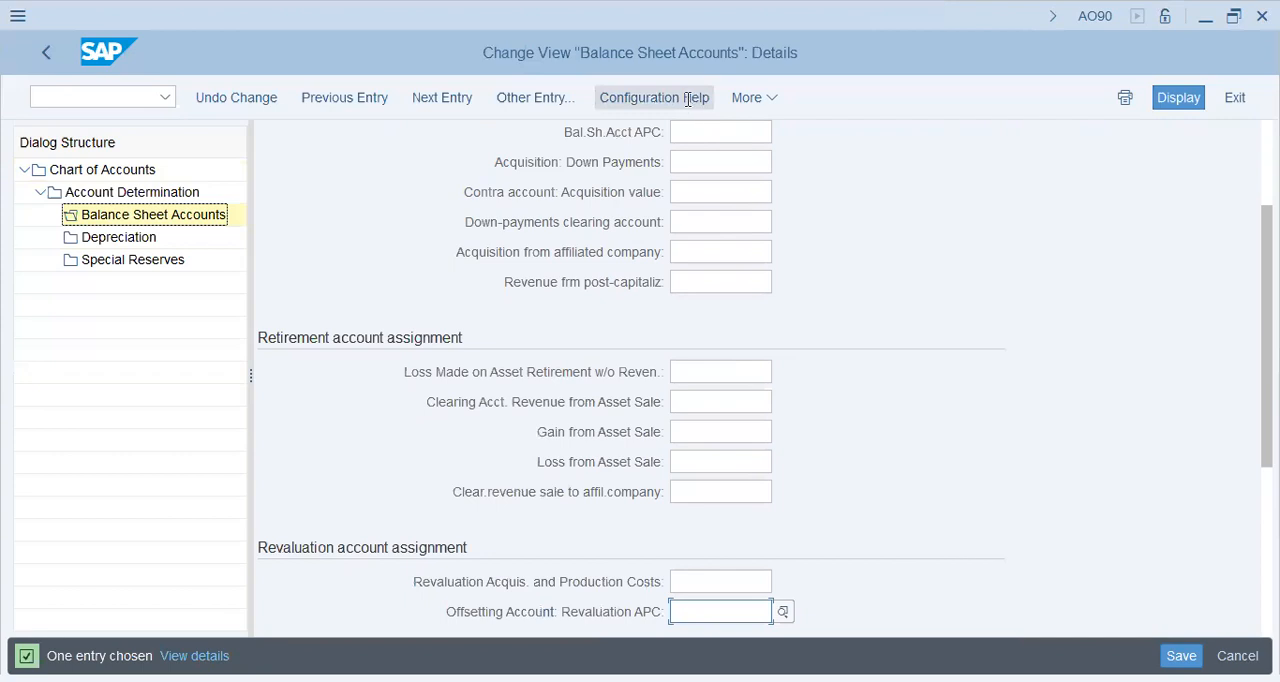
Open transaction FS00 in a new session and switch its account list to company code AA42.
left_click(118, 91)
type("/ofs00")
key("Return")
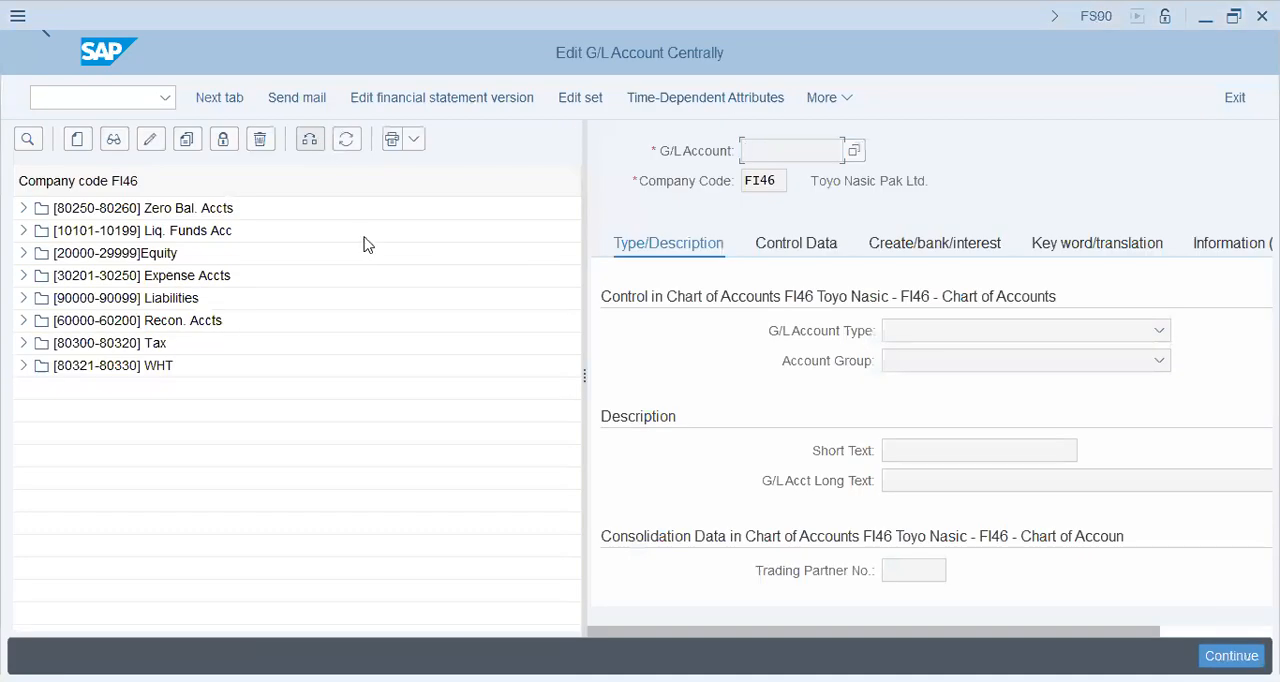
key("F7")
type("aa42")
key("Return")
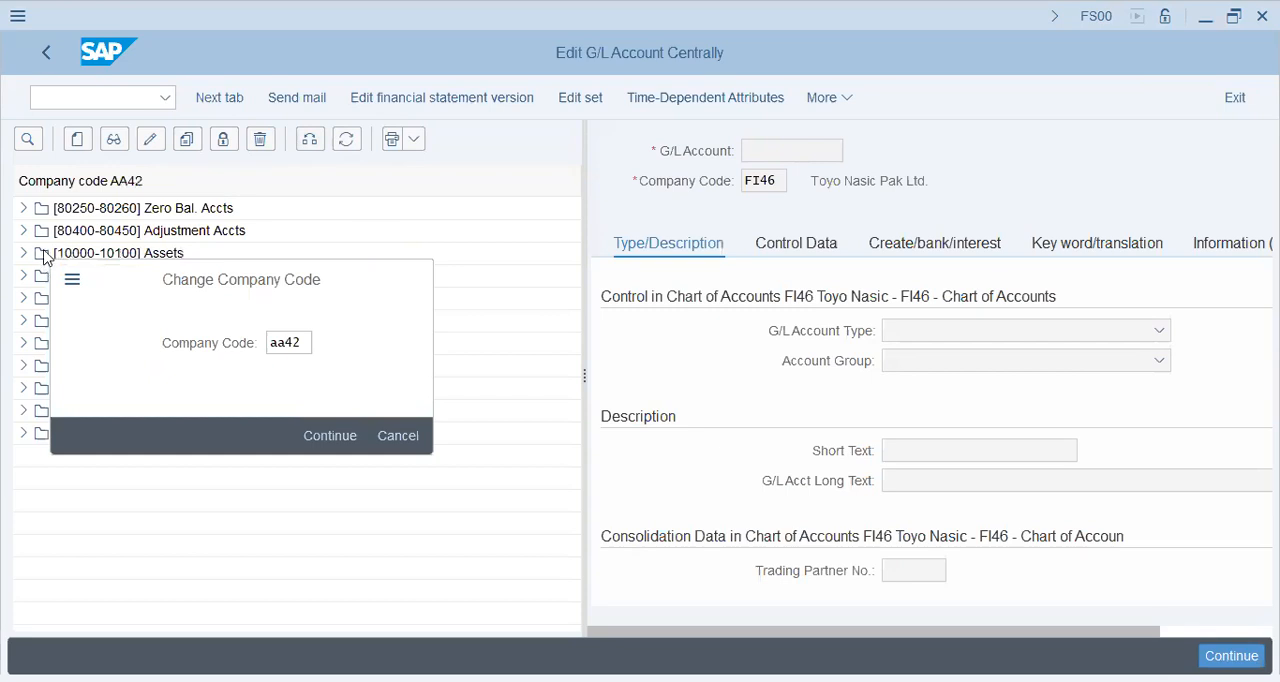
Copy G/L account 10000 Building APC from company code AA42 to FI46 and save it.
left_click(24, 254)
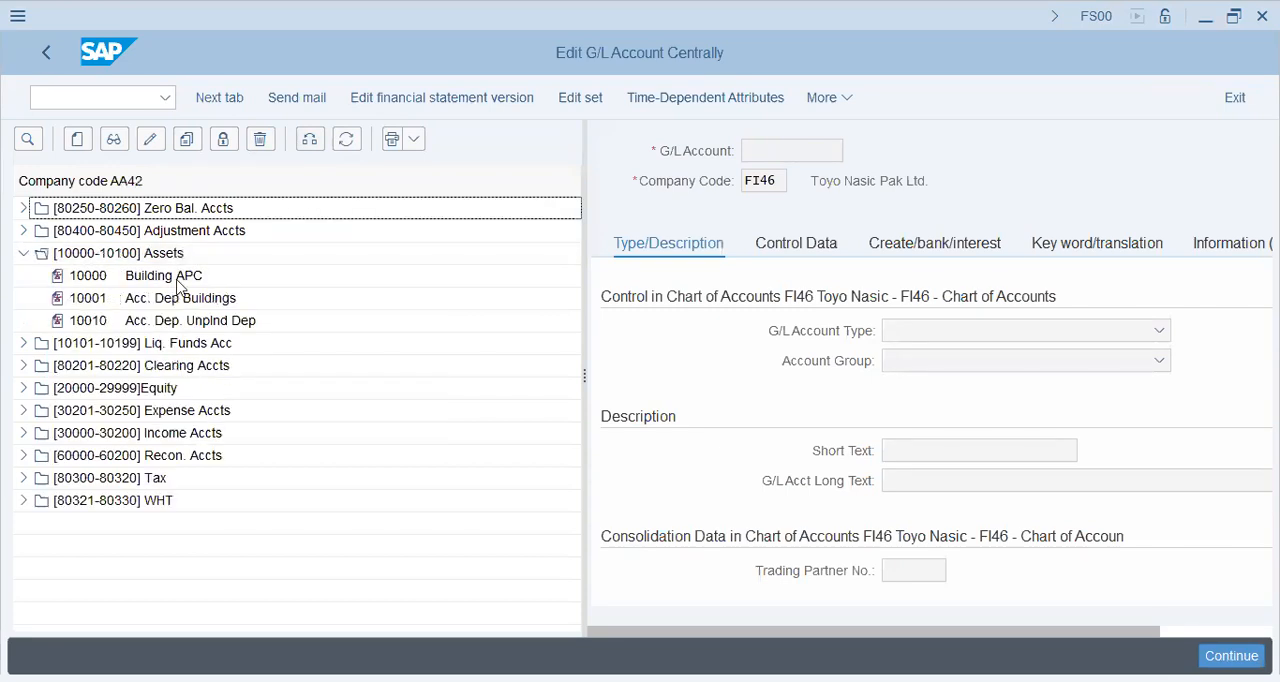
left_click(180, 283)
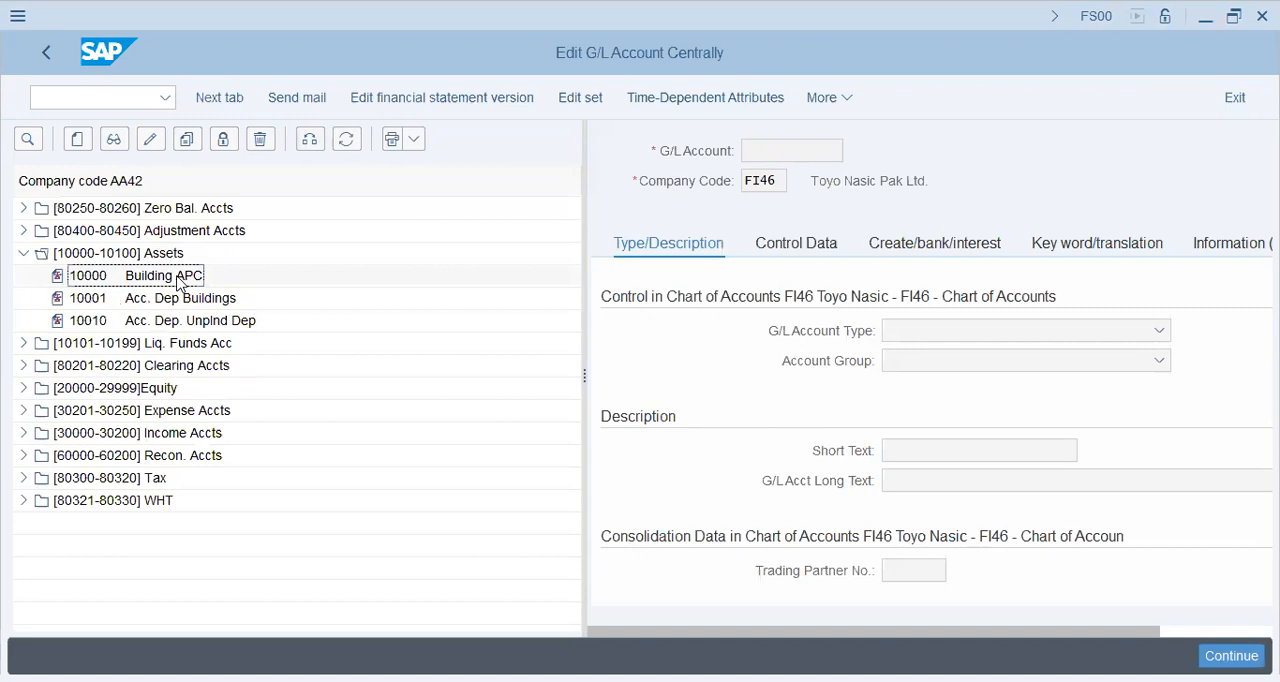
left_click(190, 143)
left_click(188, 141)
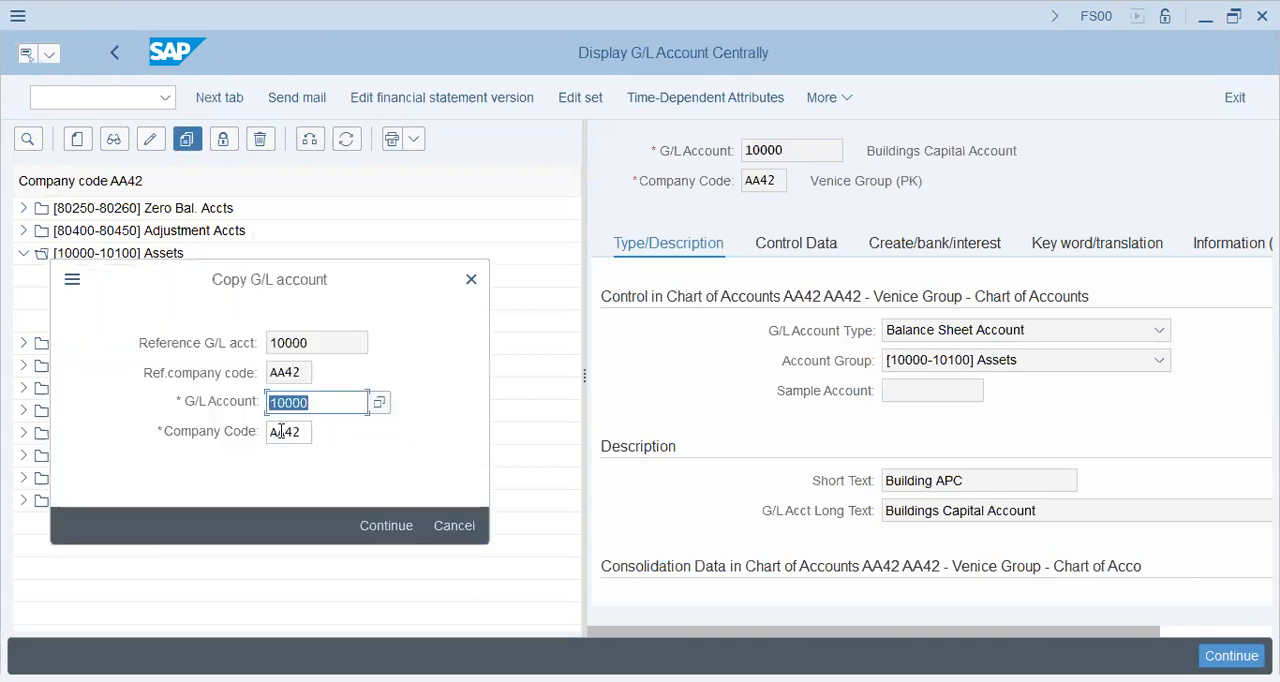
key("Tab")
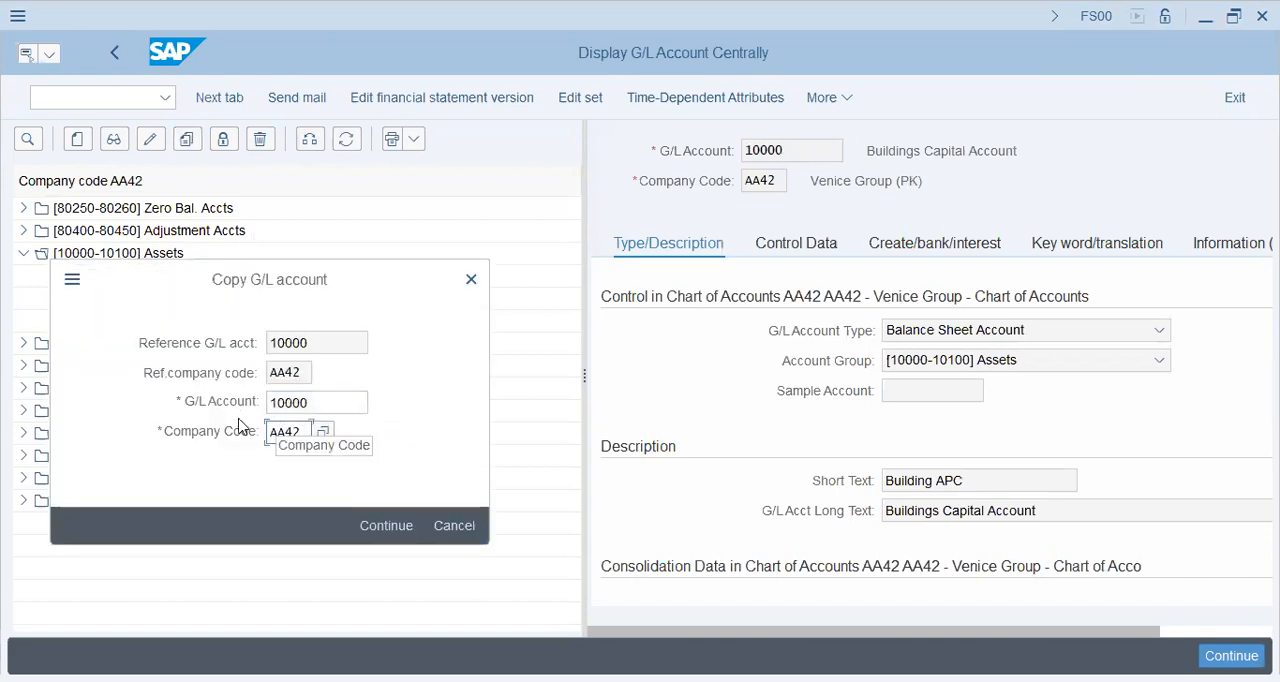
type("FI46")
key("Return")
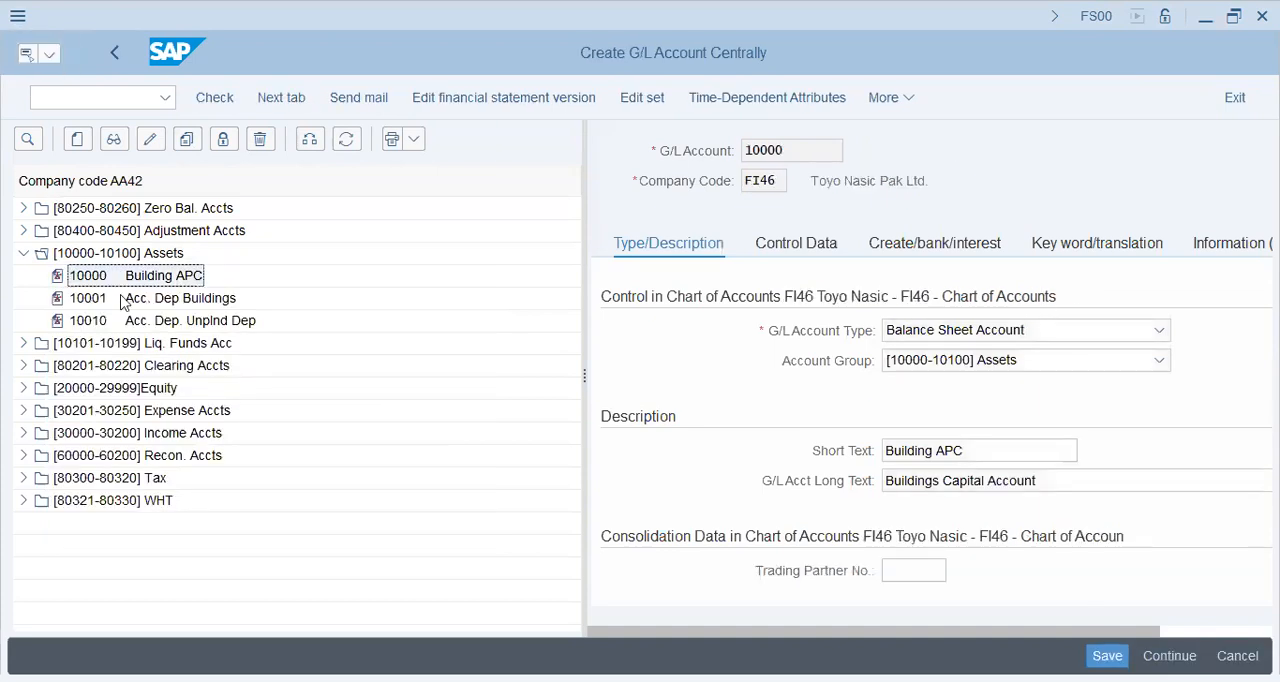
key("ctrl+s")
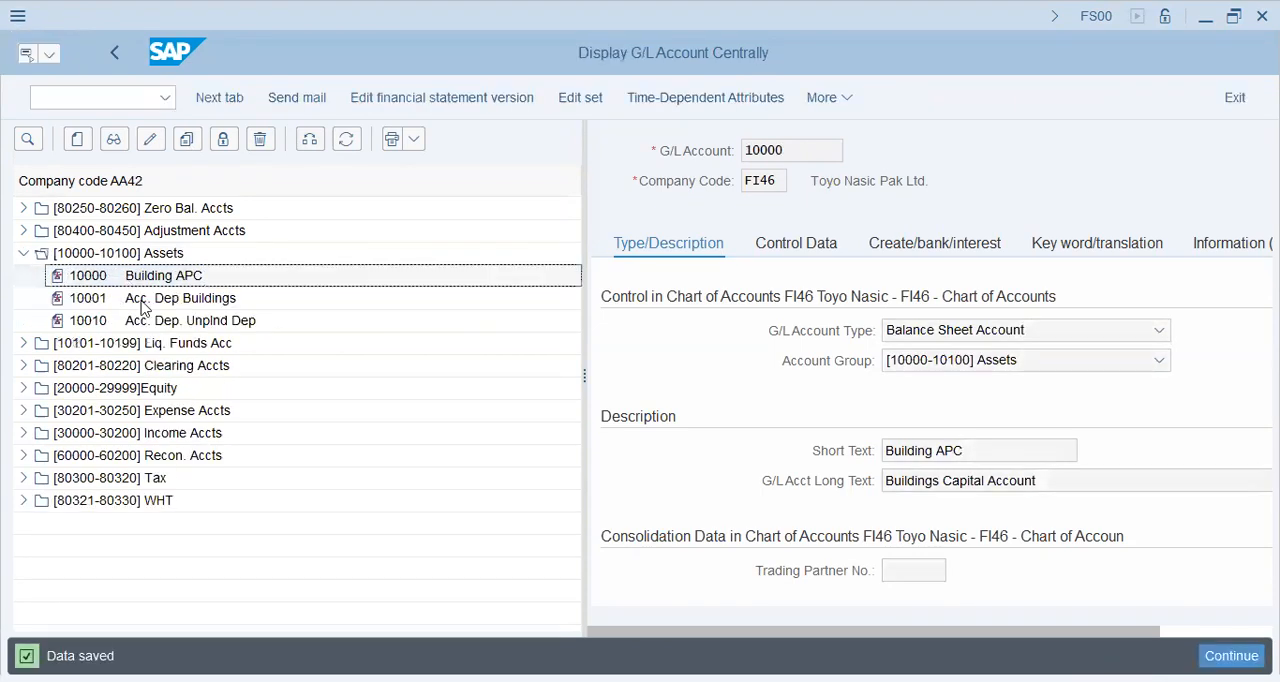
Copy G/L account 10001 Acc. Dep Buildings from company code AA42 to FI46 and save it.
left_click(143, 300)
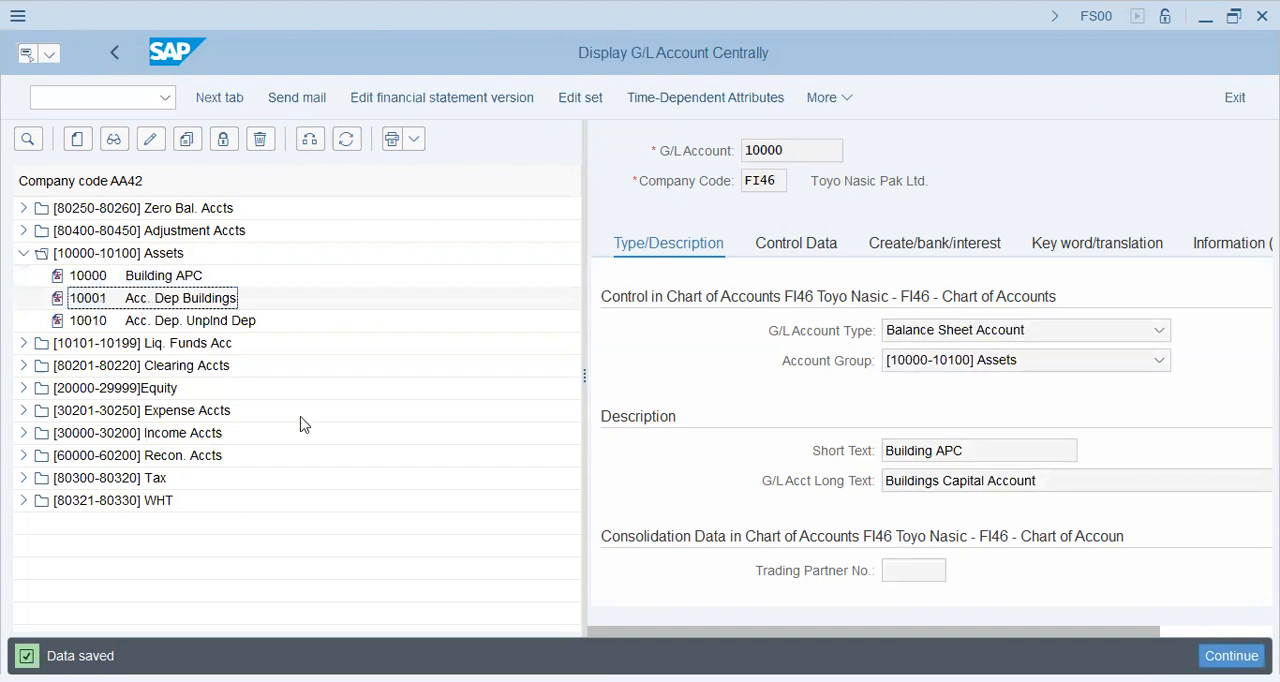
key("Tab")
type("fi46")
key("Return")
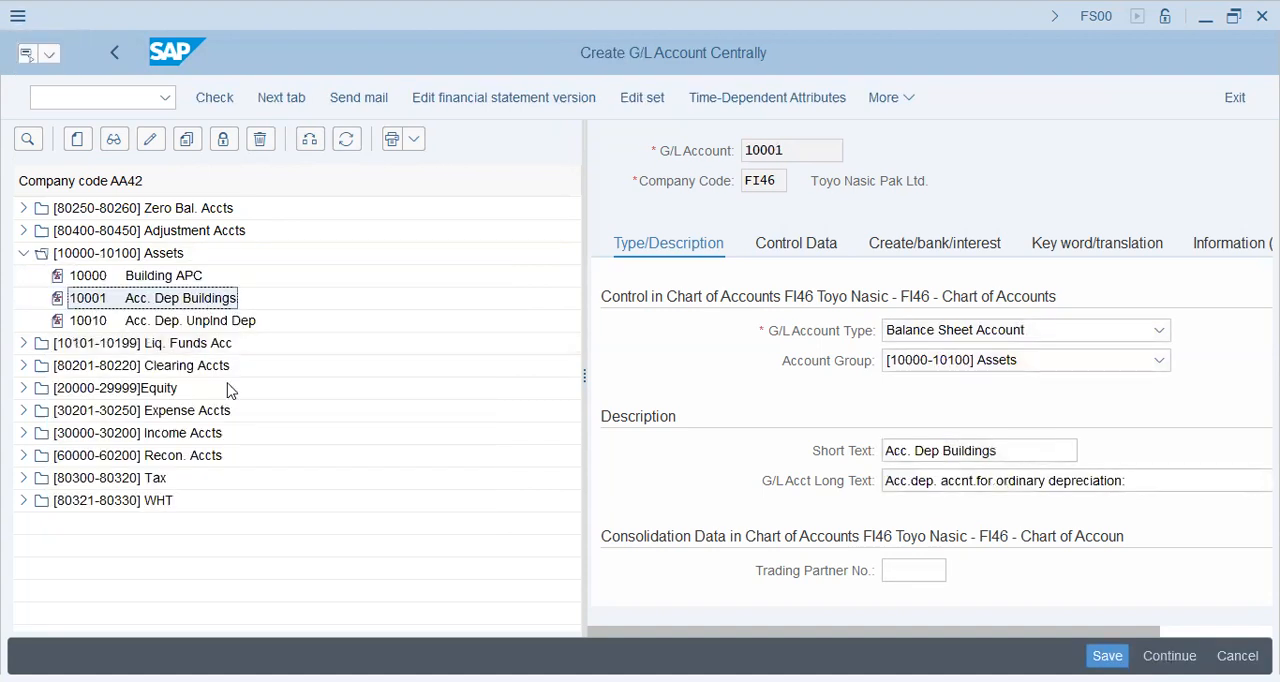
key("ctrl+s")
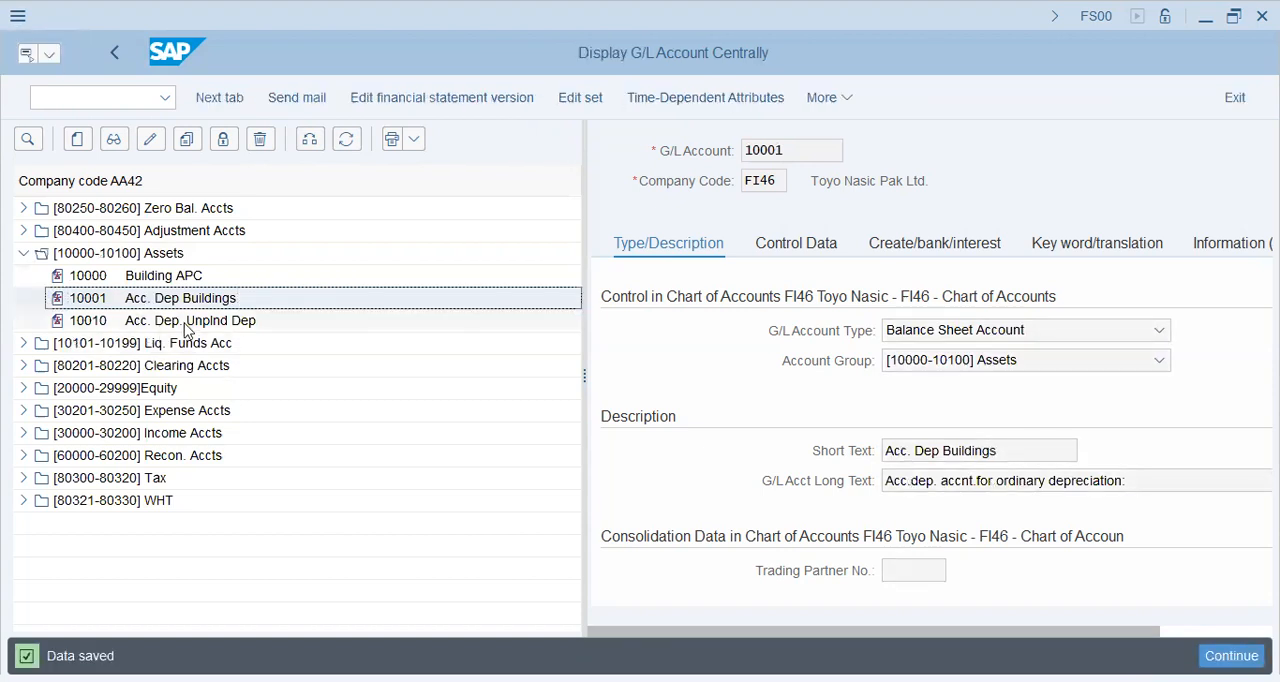
Copy G/L account 10010 Acc. Dep. Unplnd Dep from company code AA42 to FI46 and save it.
left_click(185, 324)
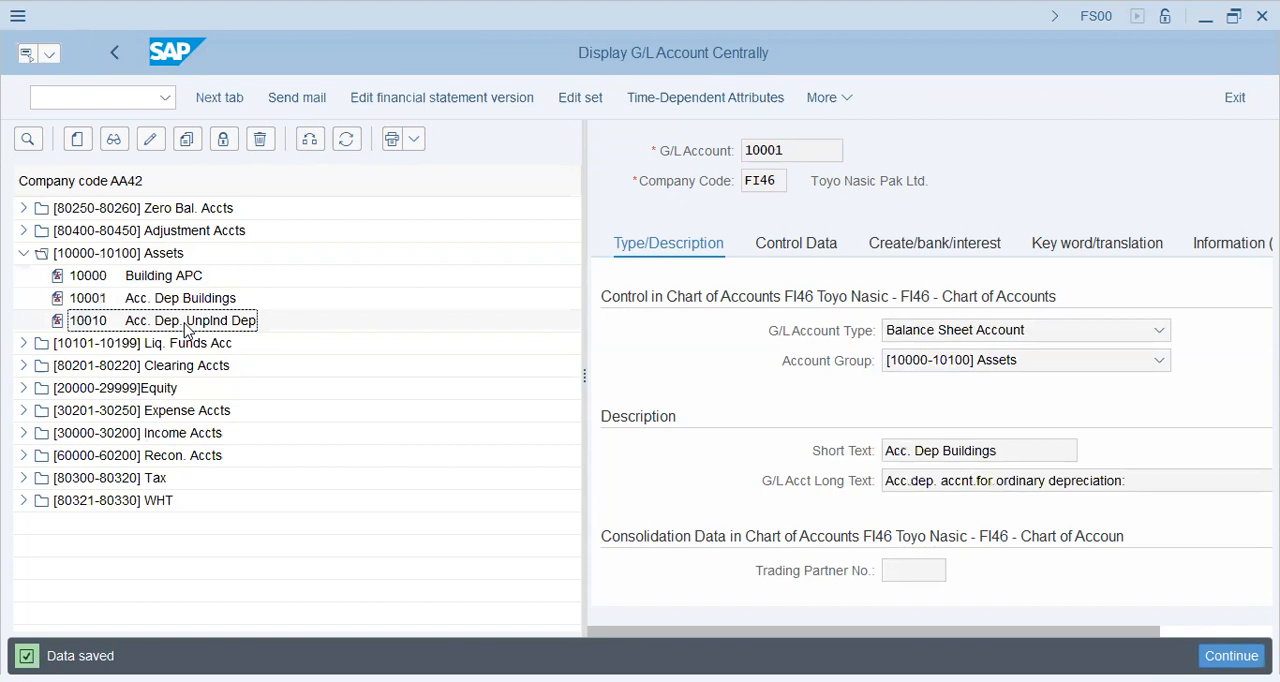
double_click(185, 324)
type("fi46")
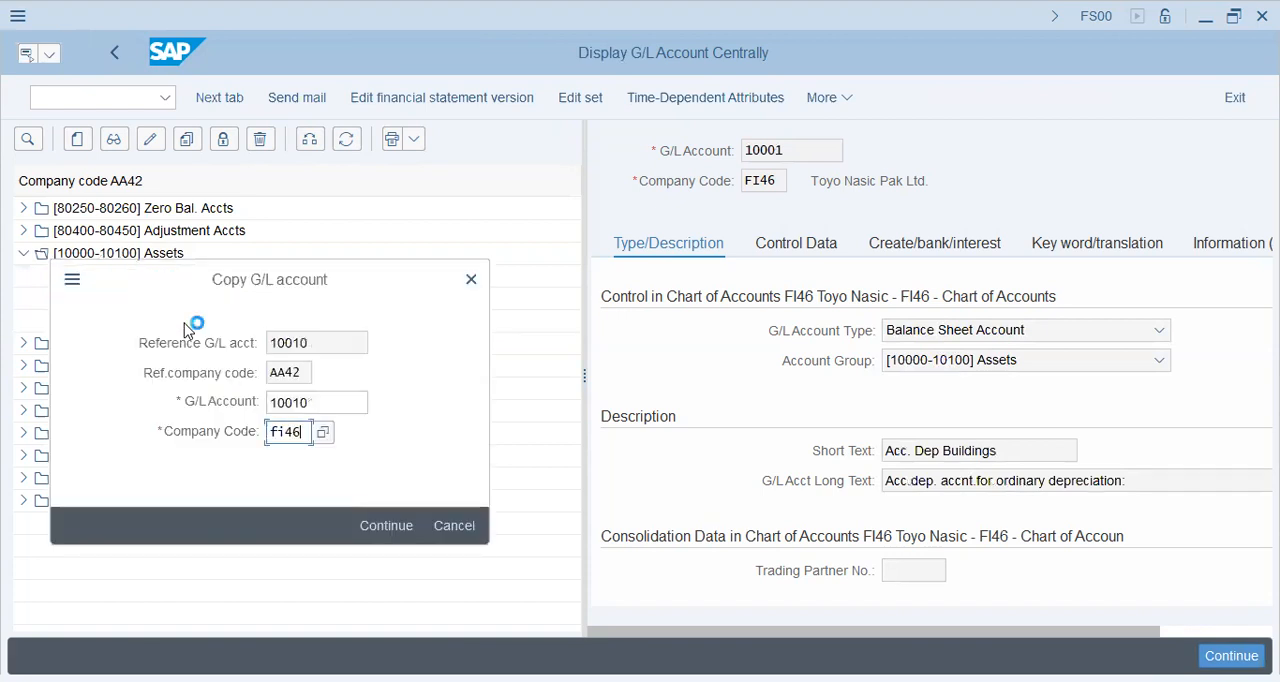
key("Return")
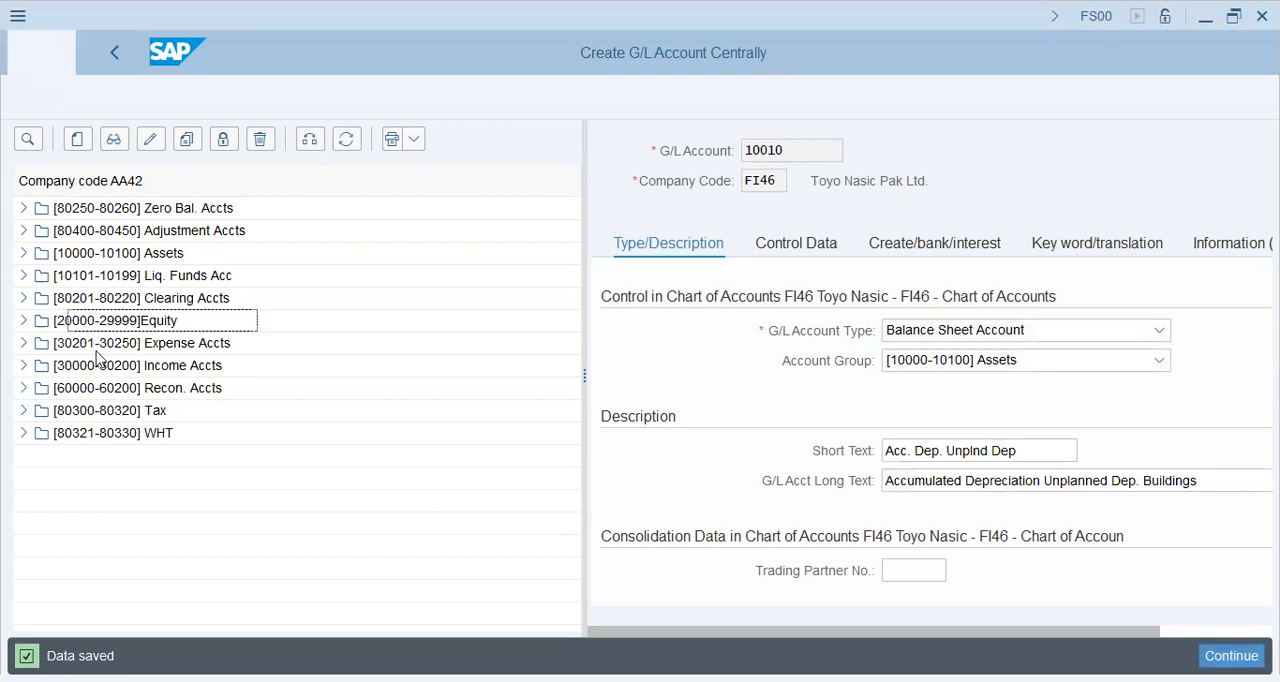
Copy the clearing account 80201 Interim Asset Clrng from company code AA42 to FI46 and save it.
left_click(23, 365)
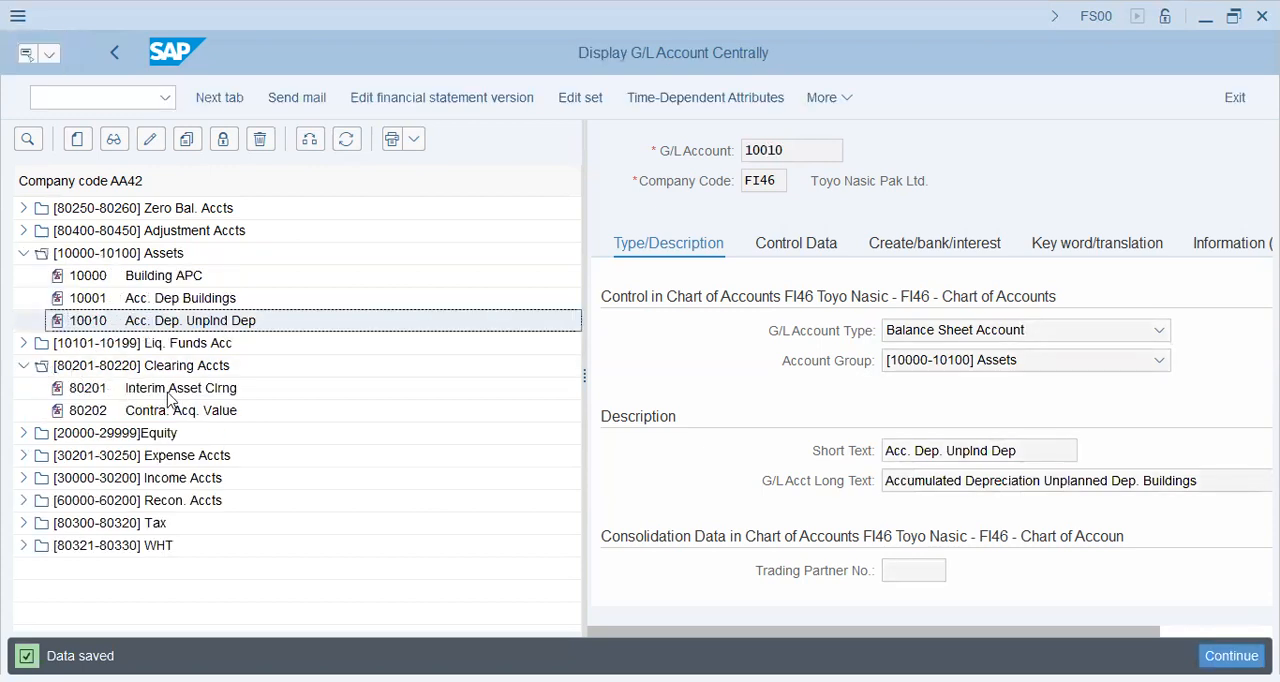
left_click(172, 389)
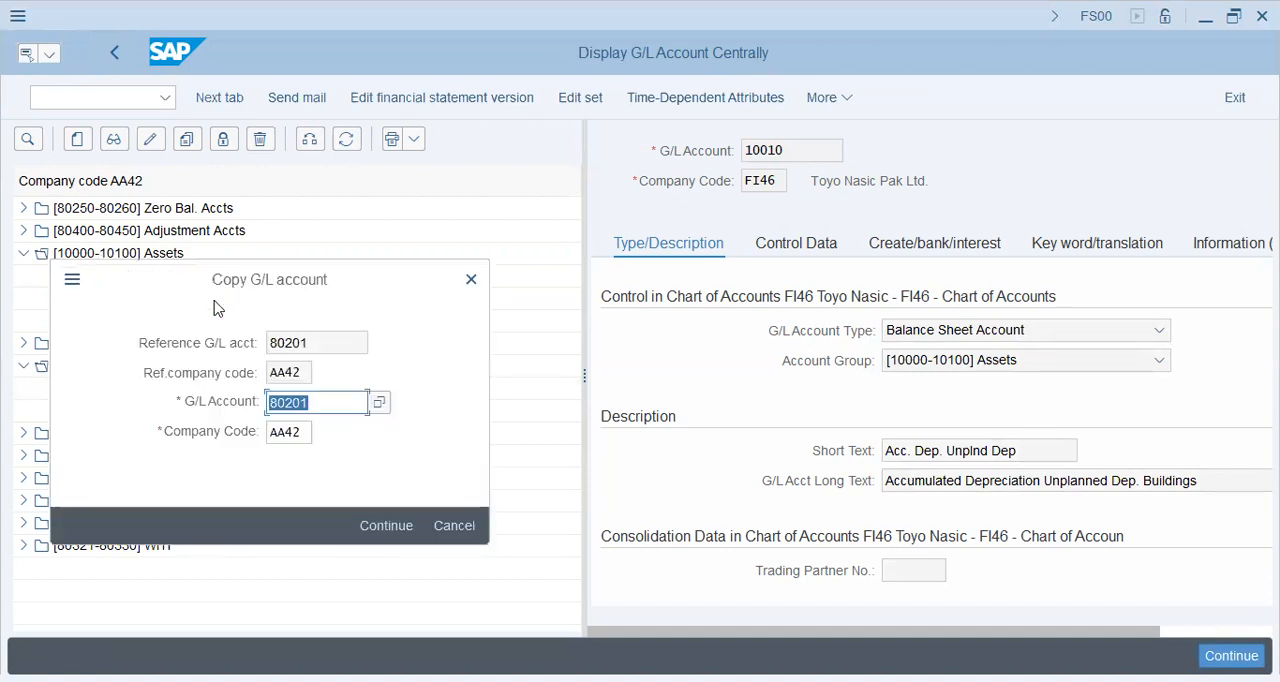
key("Tab")
type("fi46")
key("Return")
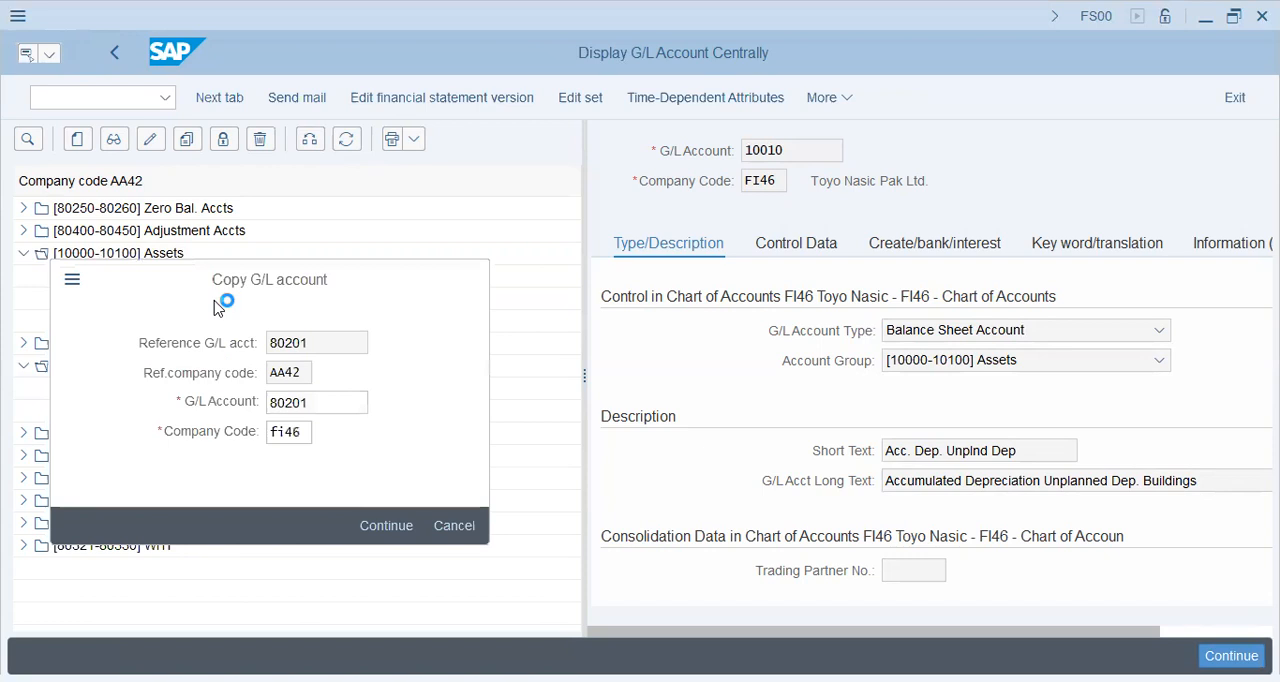
left_click(183, 413)
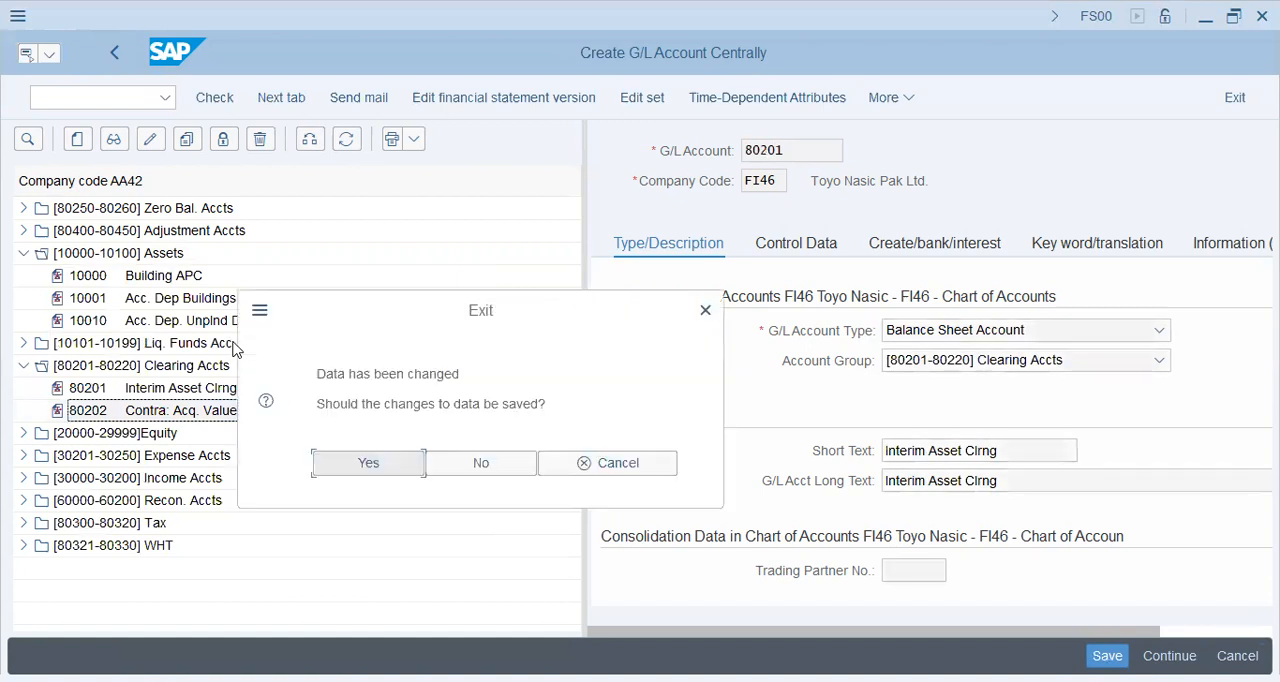
left_click(364, 466)
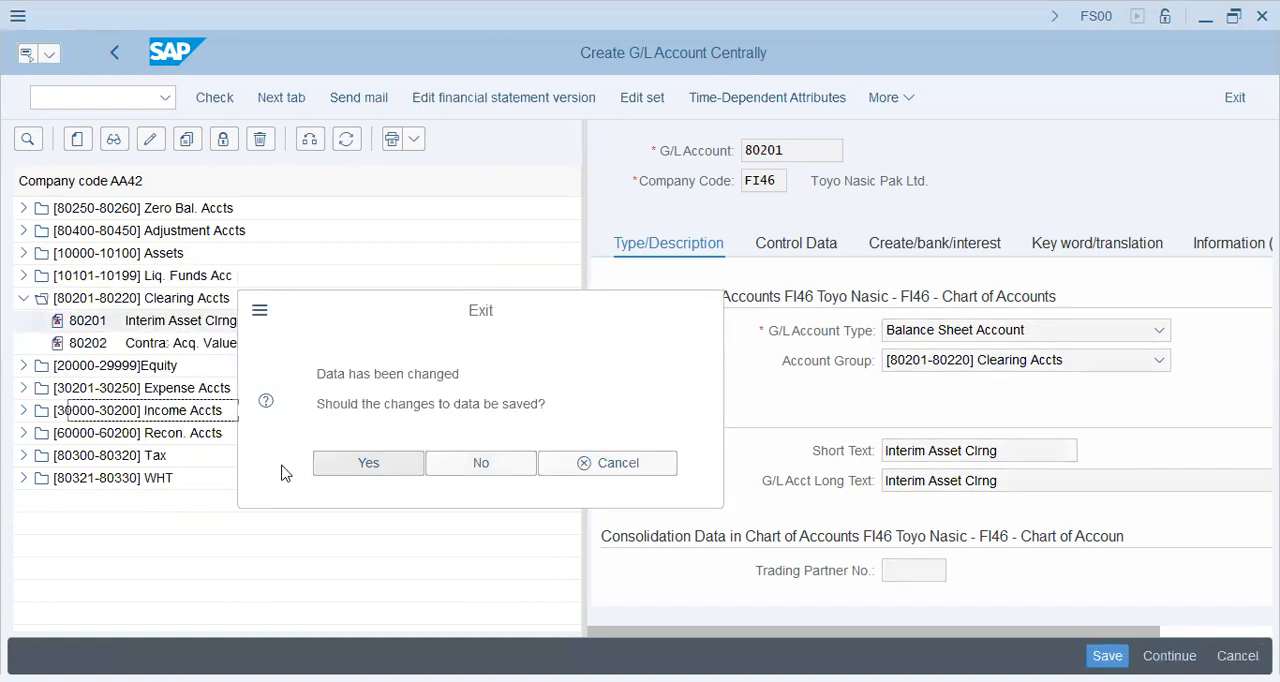
Copy the clearing account 80202 Contra: Acq. Value from company code AA42 to FI46 and save it.
key("Tab")
type("fi")
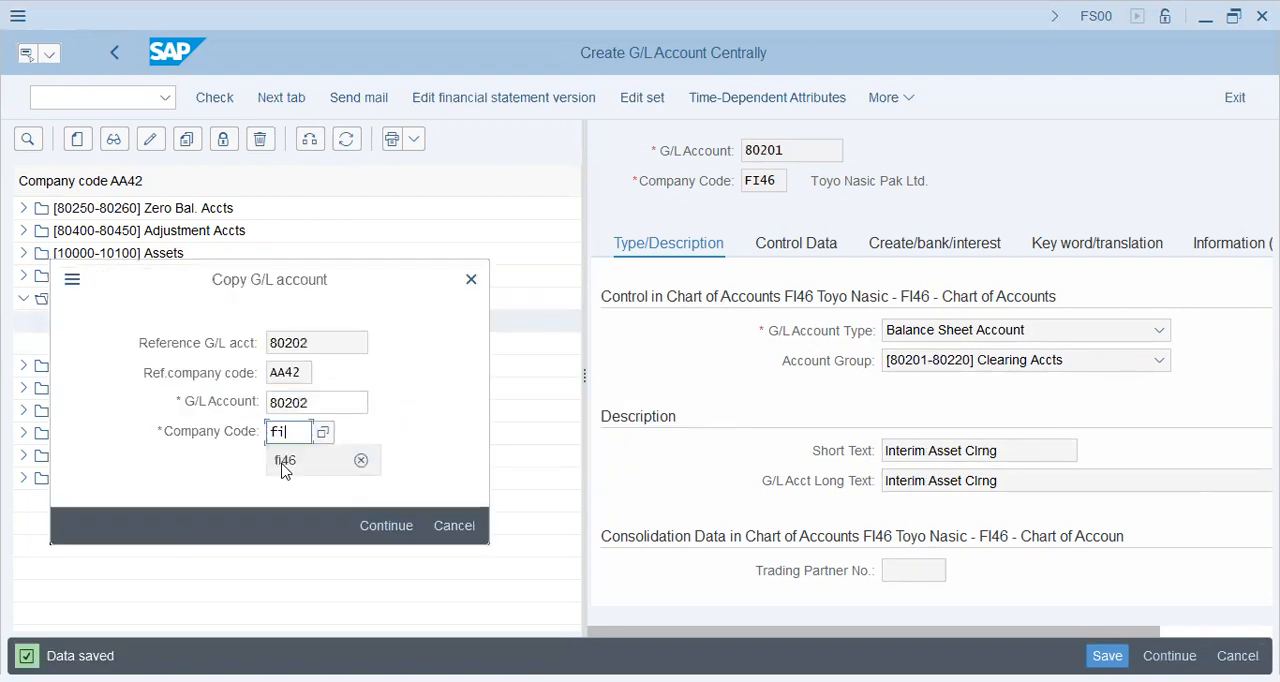
left_click(285, 463)
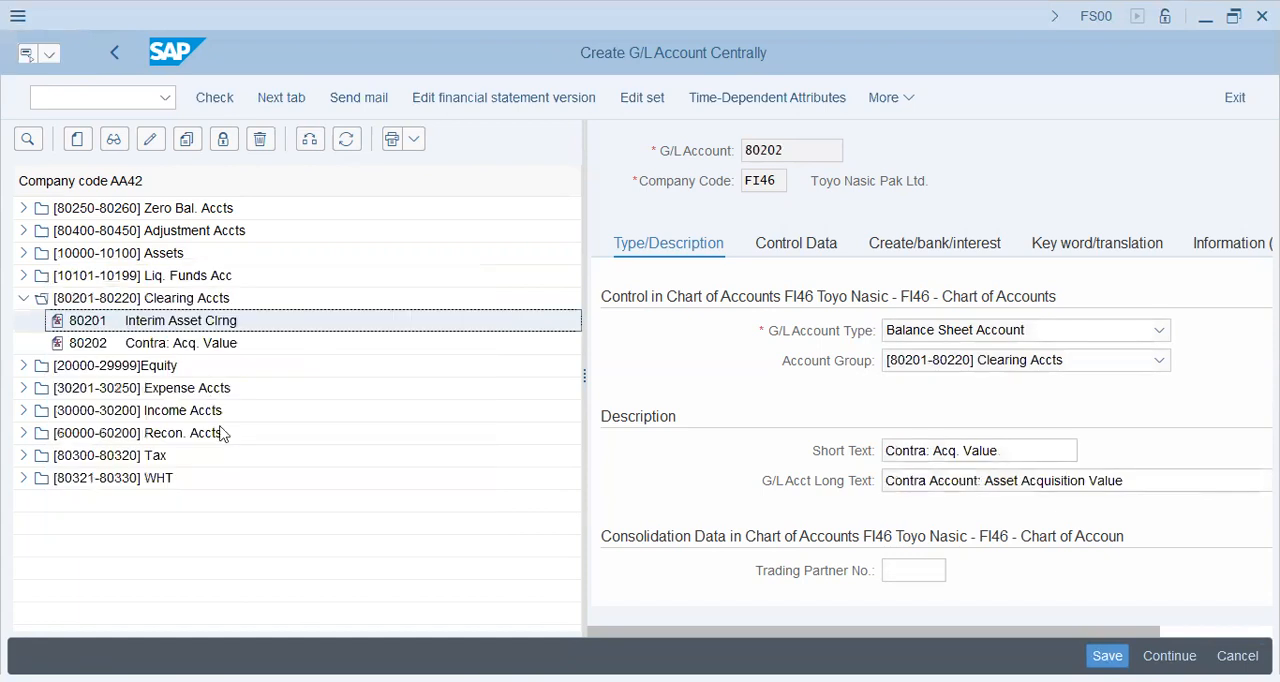
key("ctrl+s")
left_click(72, 505)
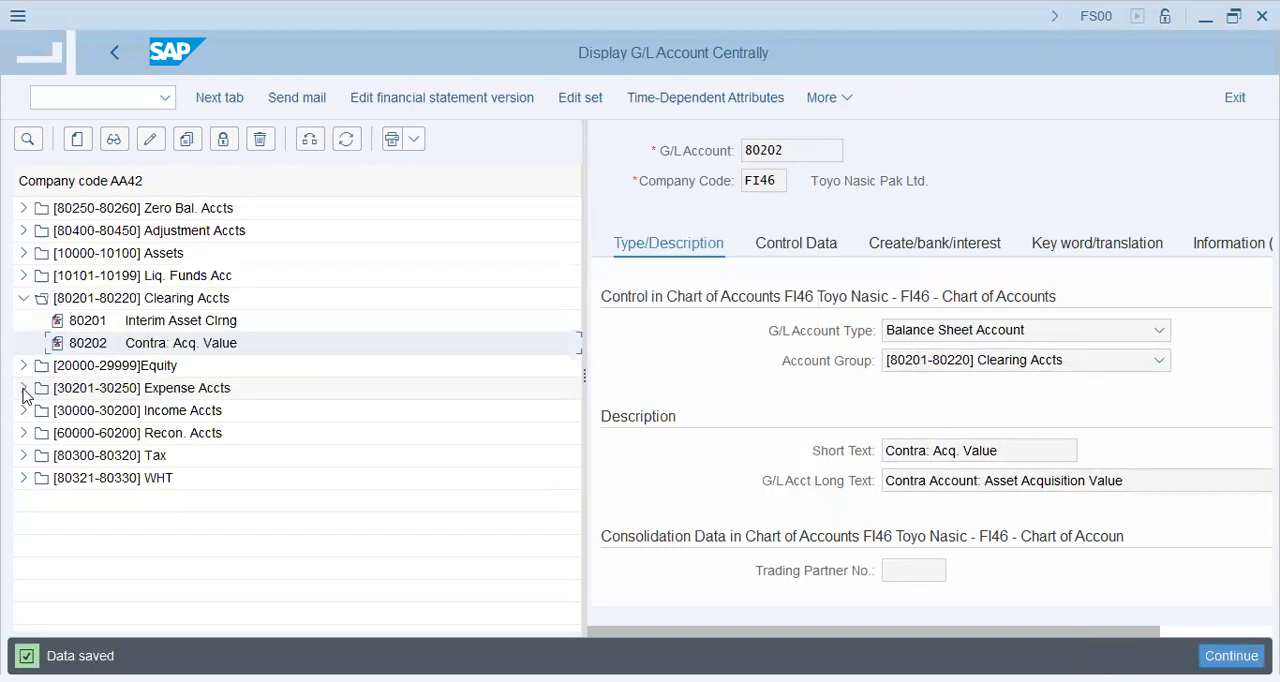
Copy the expense account 30240 Asset Loss Exp wo Rv from company code AA42 to FI46 and save it.
left_click(23, 388)
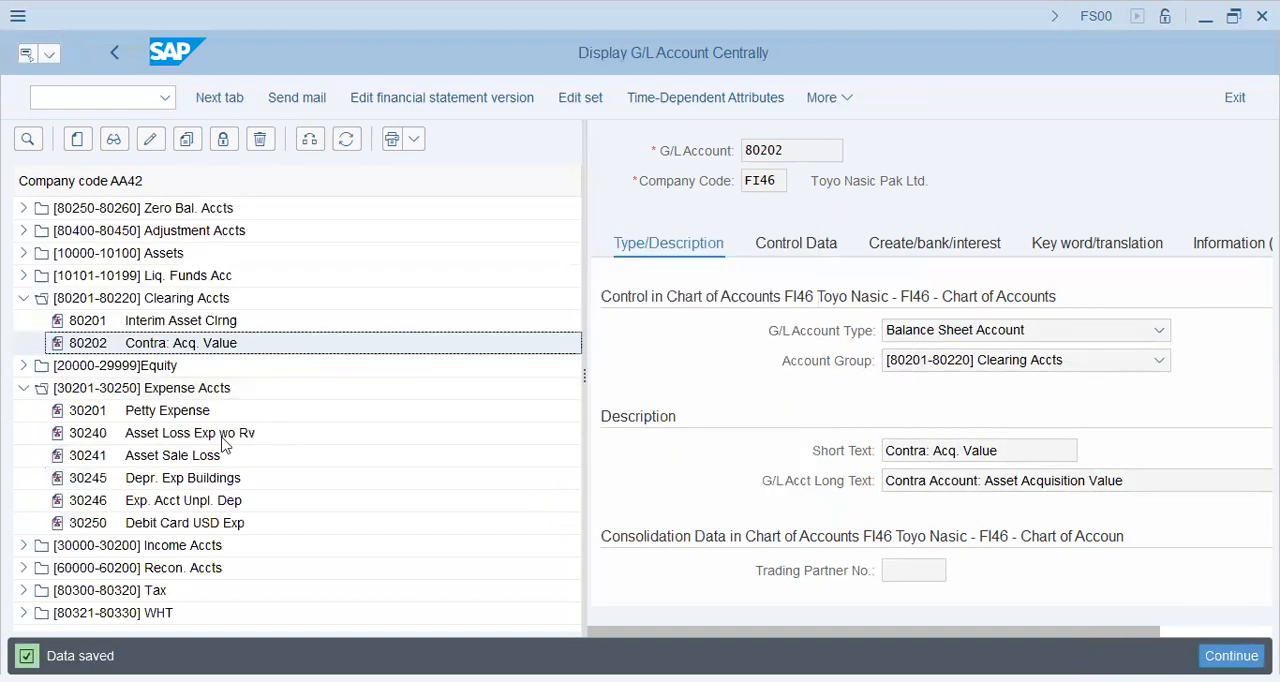
left_click(187, 436)
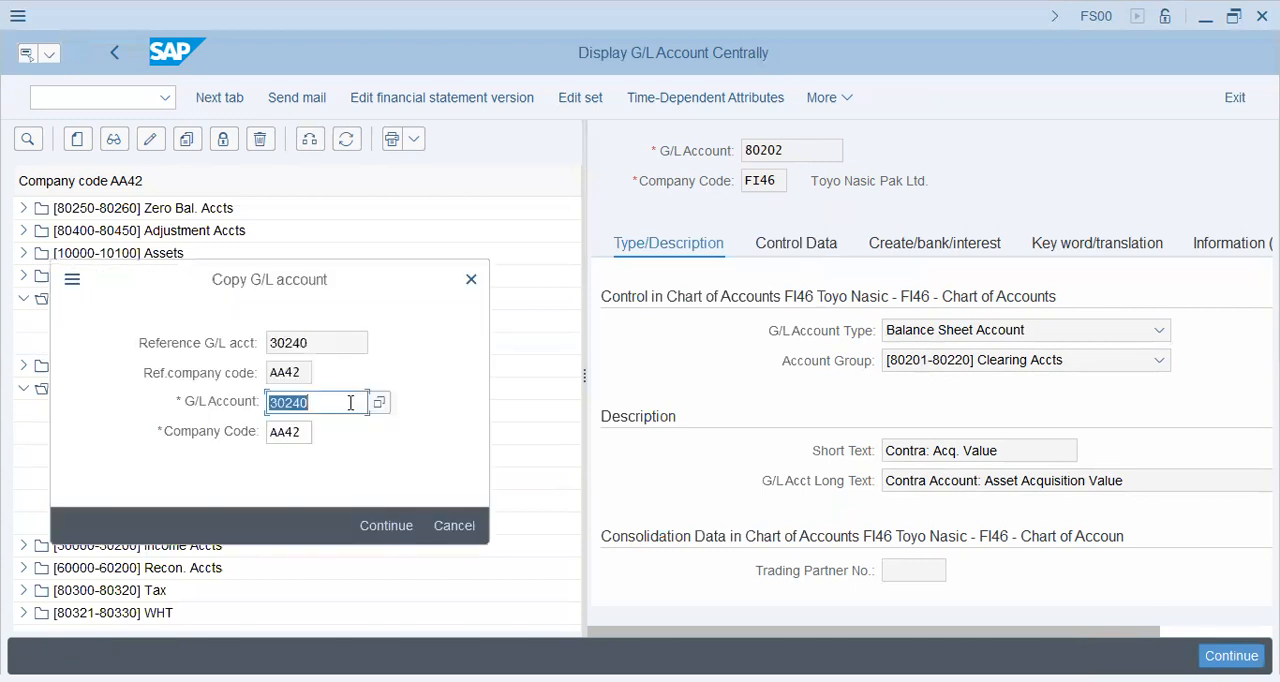
key("Tab")
type("fi46")
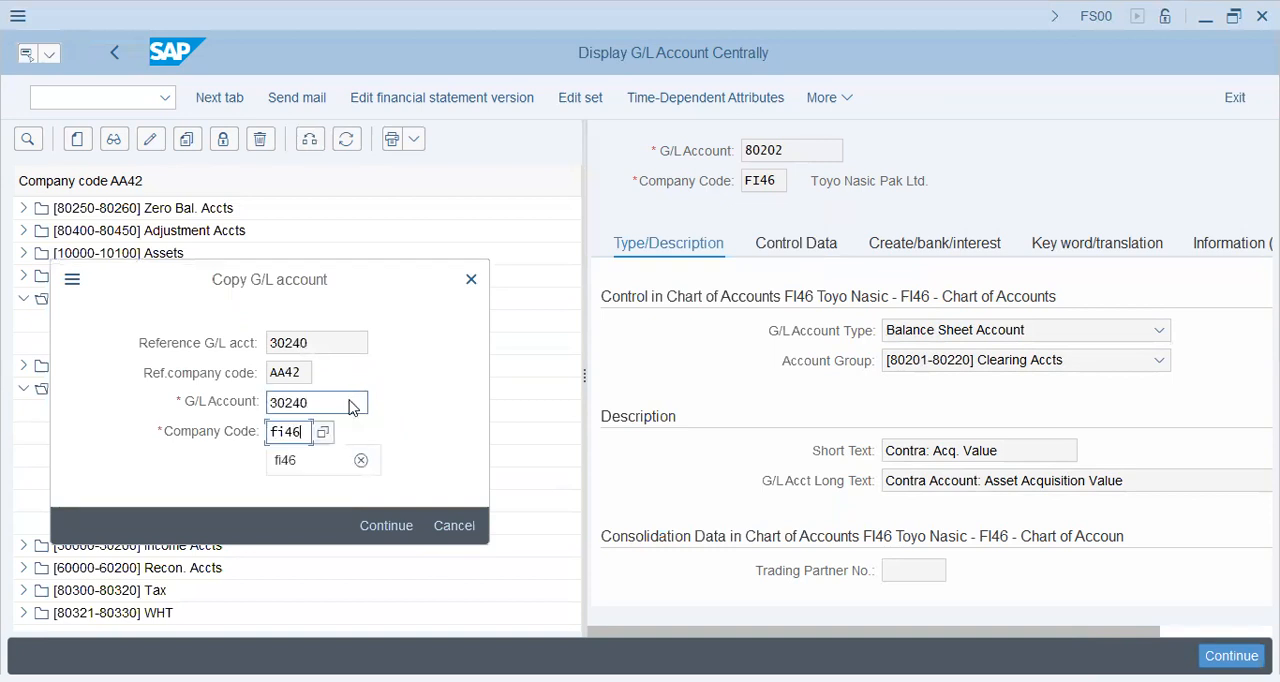
key("Return")
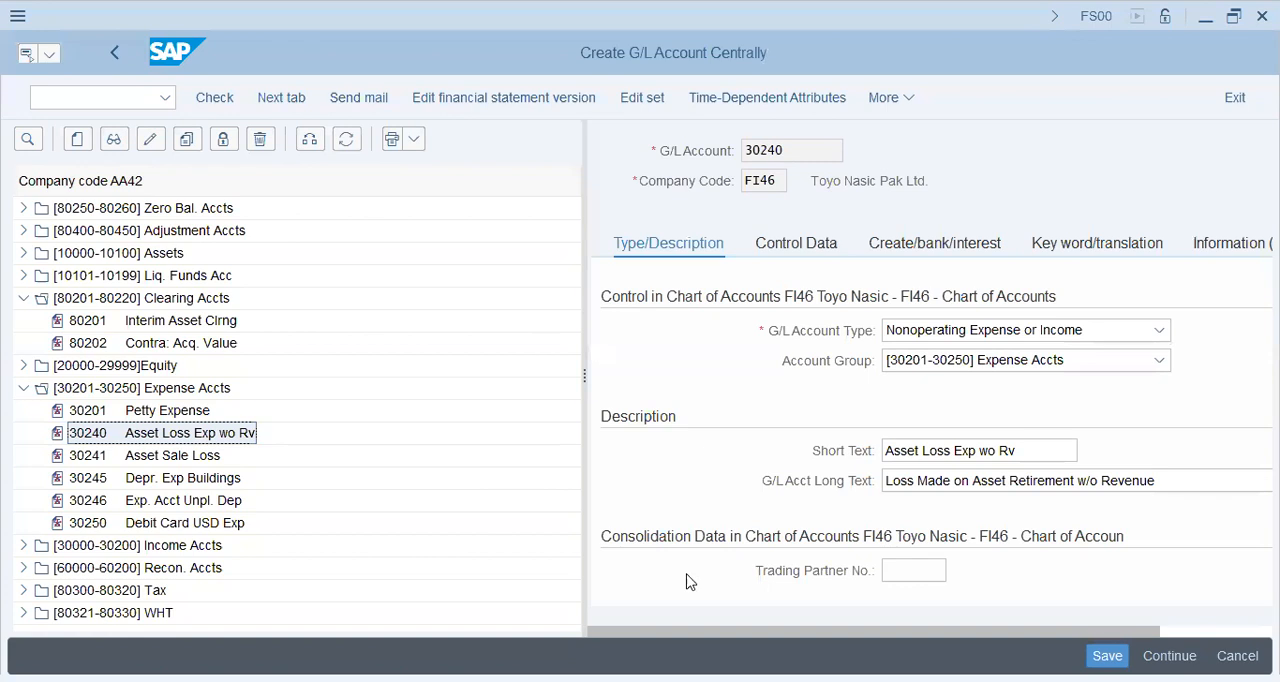
key("ctrl+s")
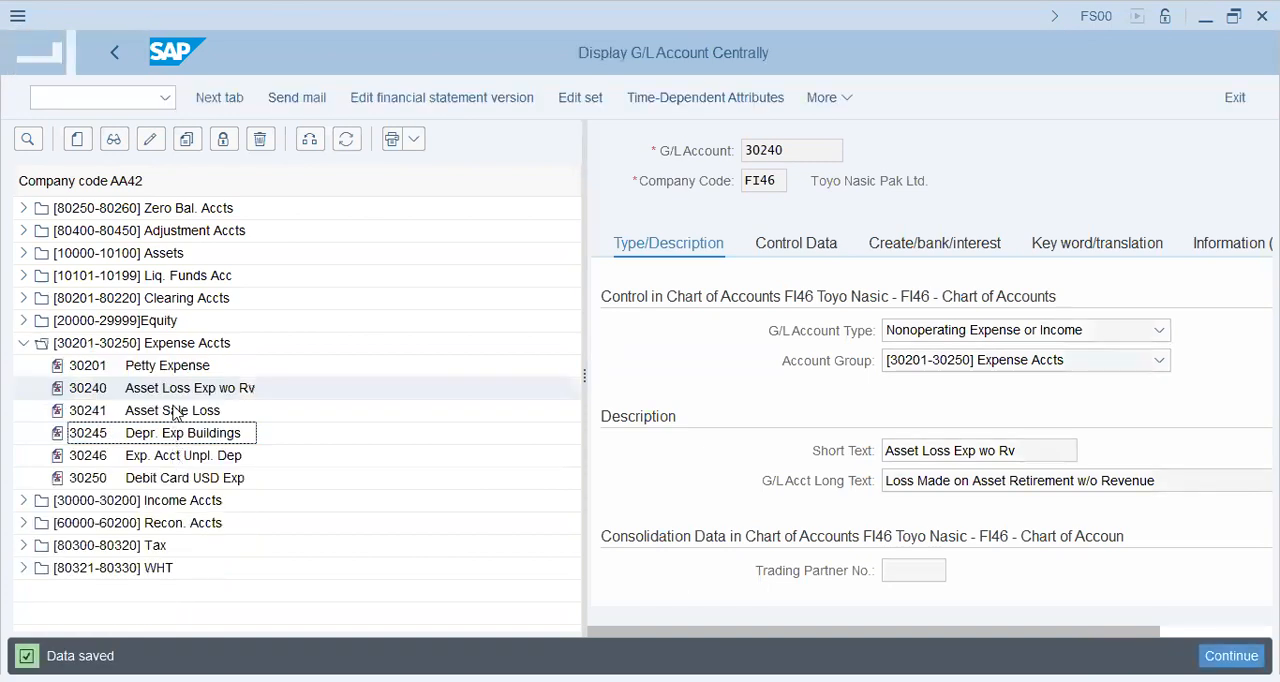
Copy the expense account 30241 Asset Sale Loss from company code AA42 to FI46 and save it.
left_click(173, 414)
left_click_drag(182, 390, 183, 363)
key("Tab")
type("fi46")
key("Return")
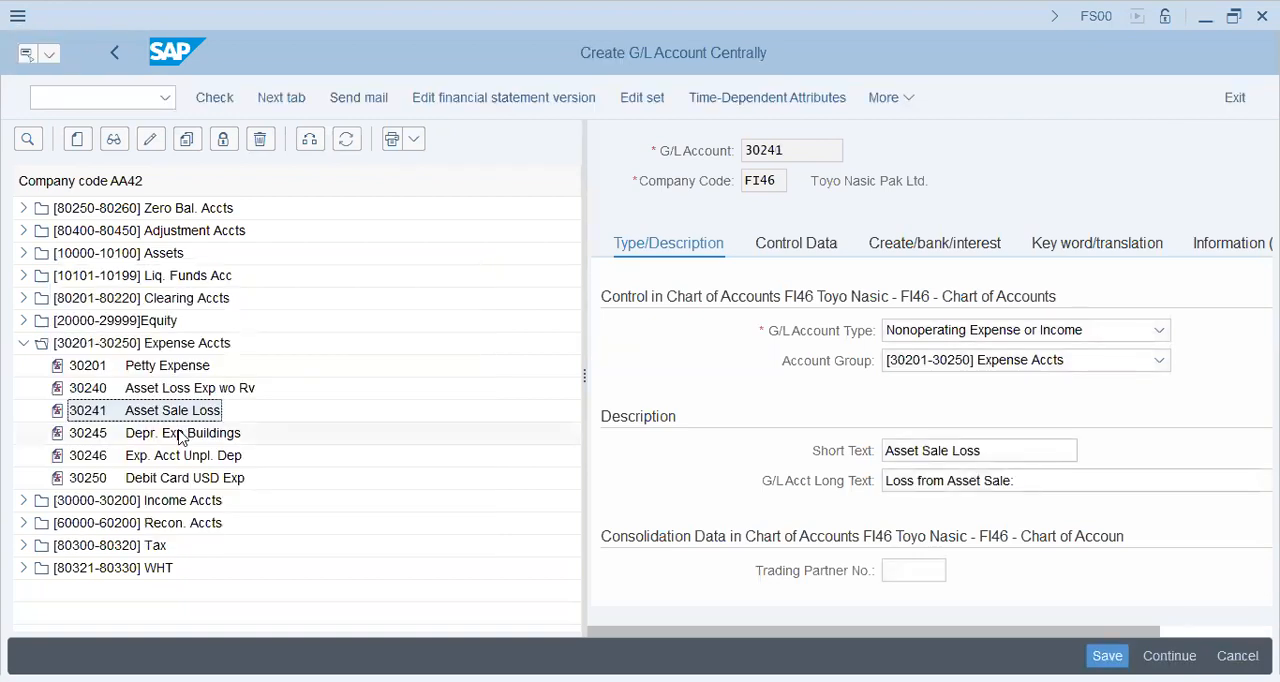
left_click(180, 435)
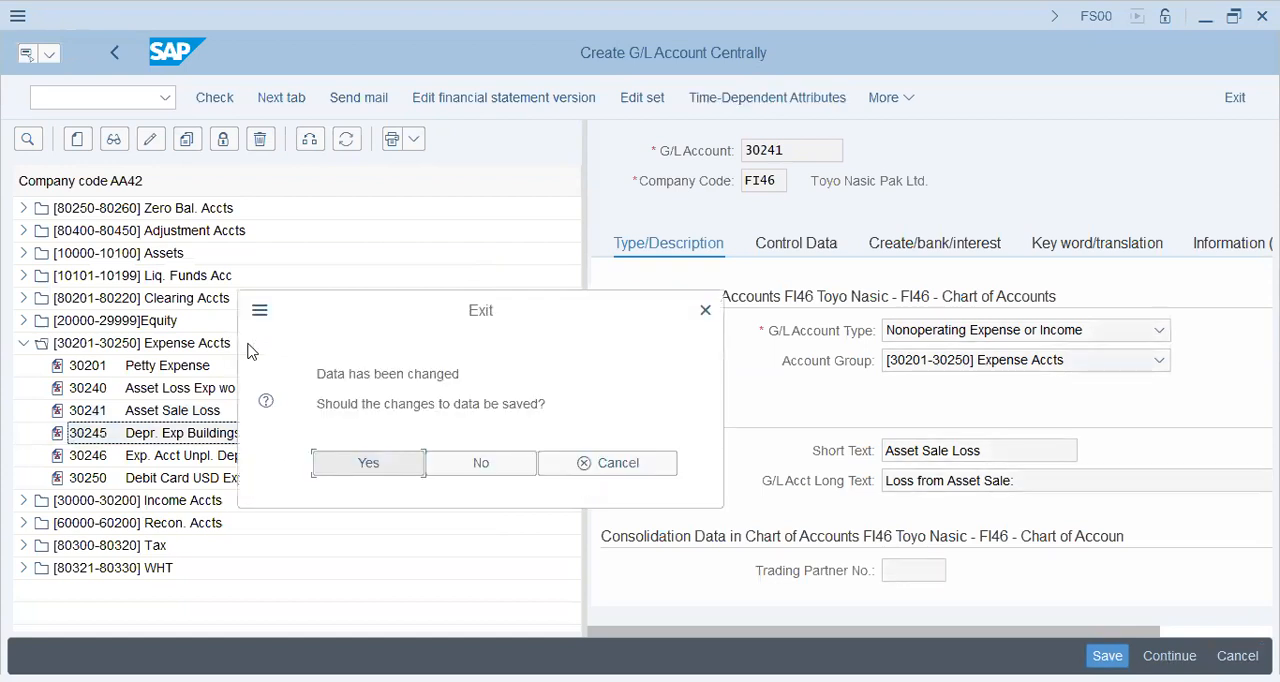
left_click(369, 466)
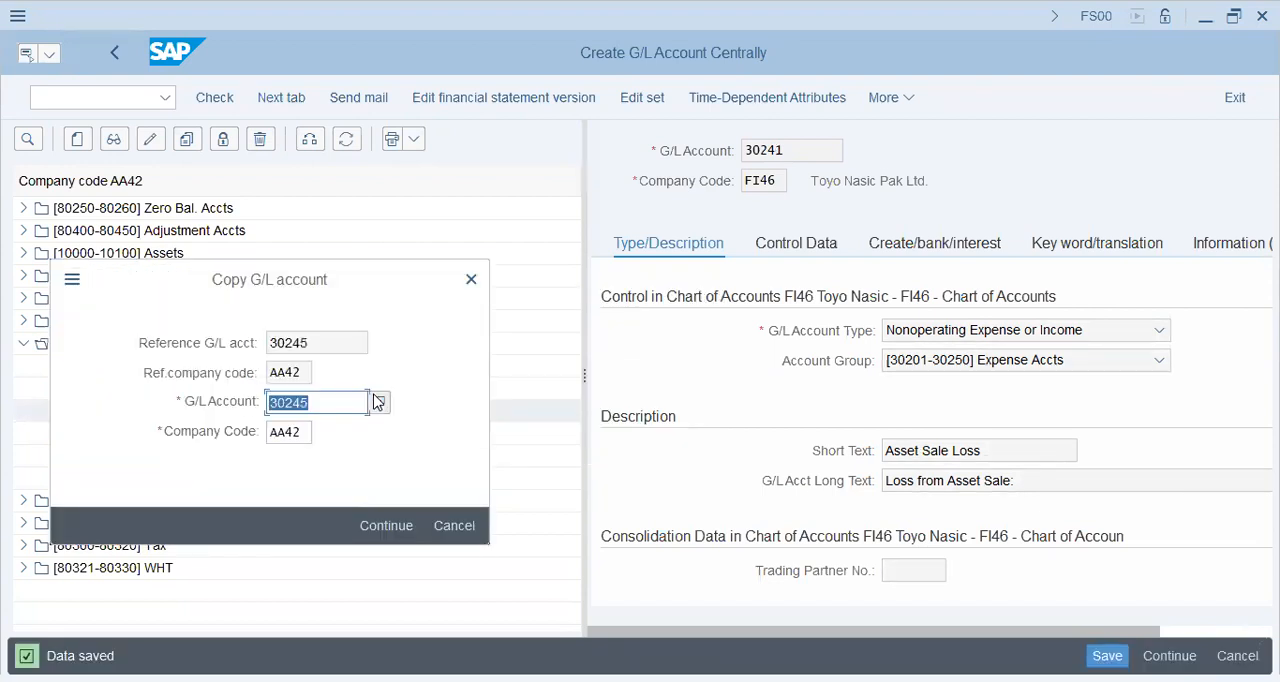
Copy the expense account 30245 Depr. Exp Buildings from company code AA42 to FI46 and save it.
key("Tab")
type("fi46")
key("Return")
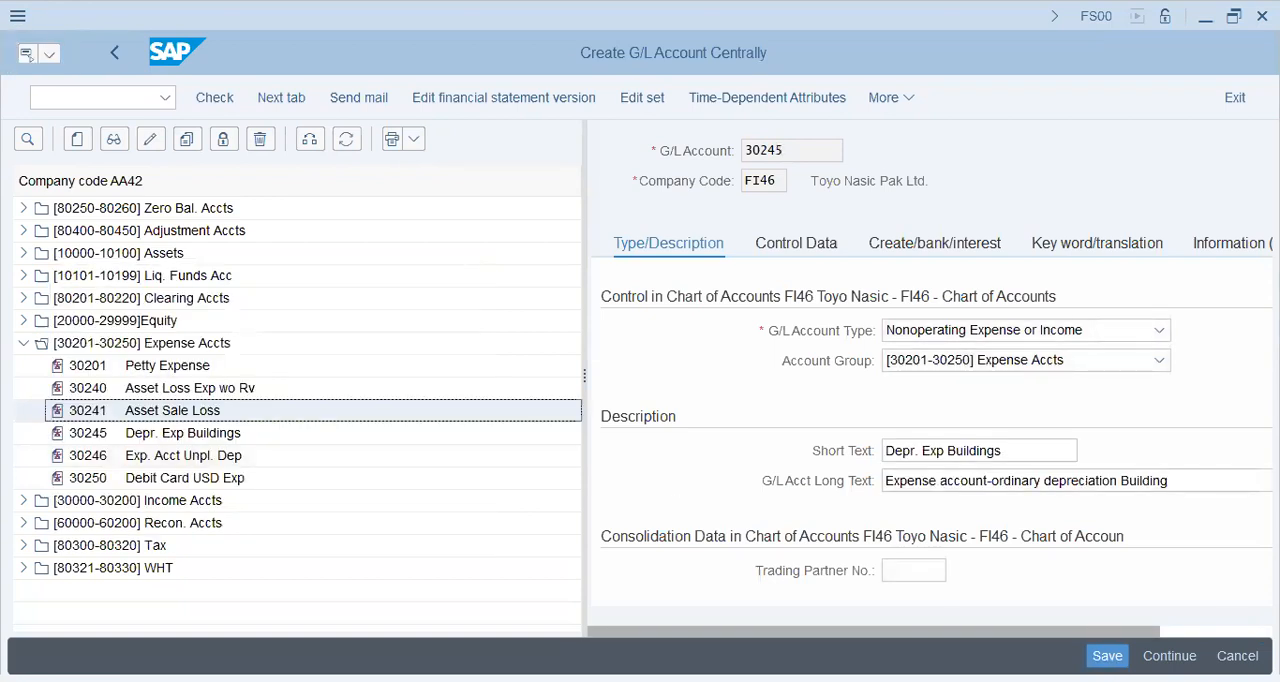
left_click(1107, 656)
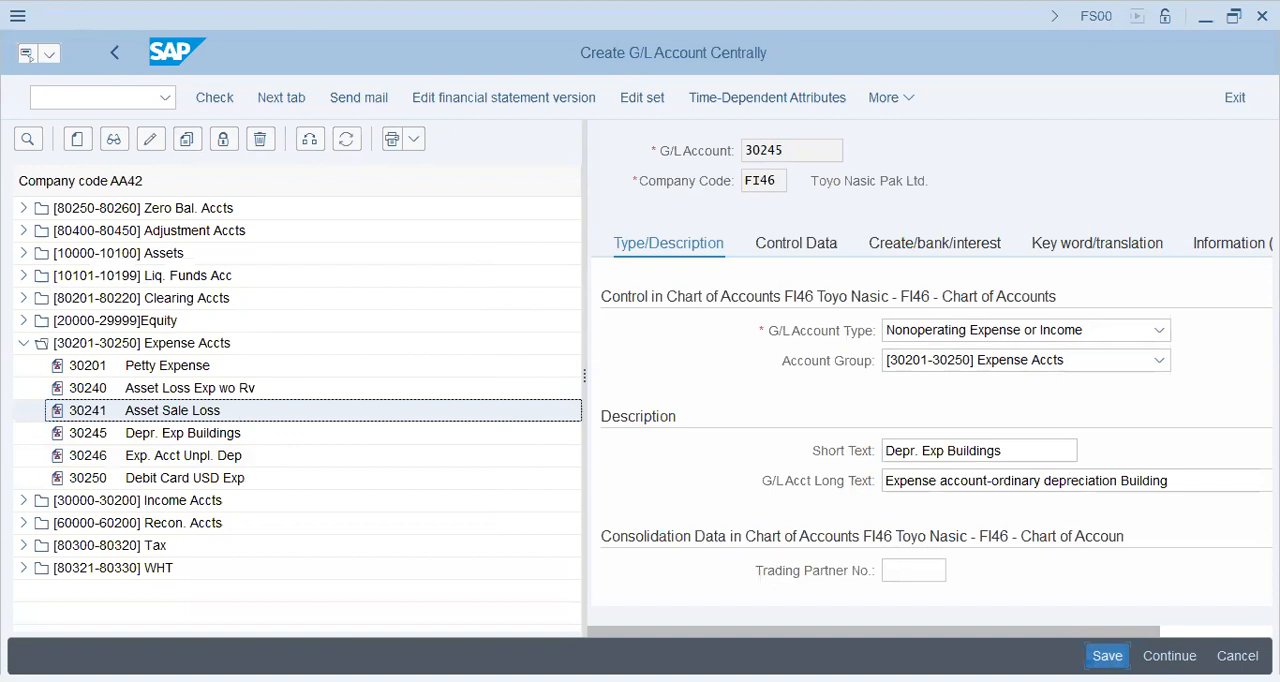
Copy the expense account 30246 Exp. Acct Unpl. Dep from company code AA42 to FI46 and save it.
left_click(186, 462)
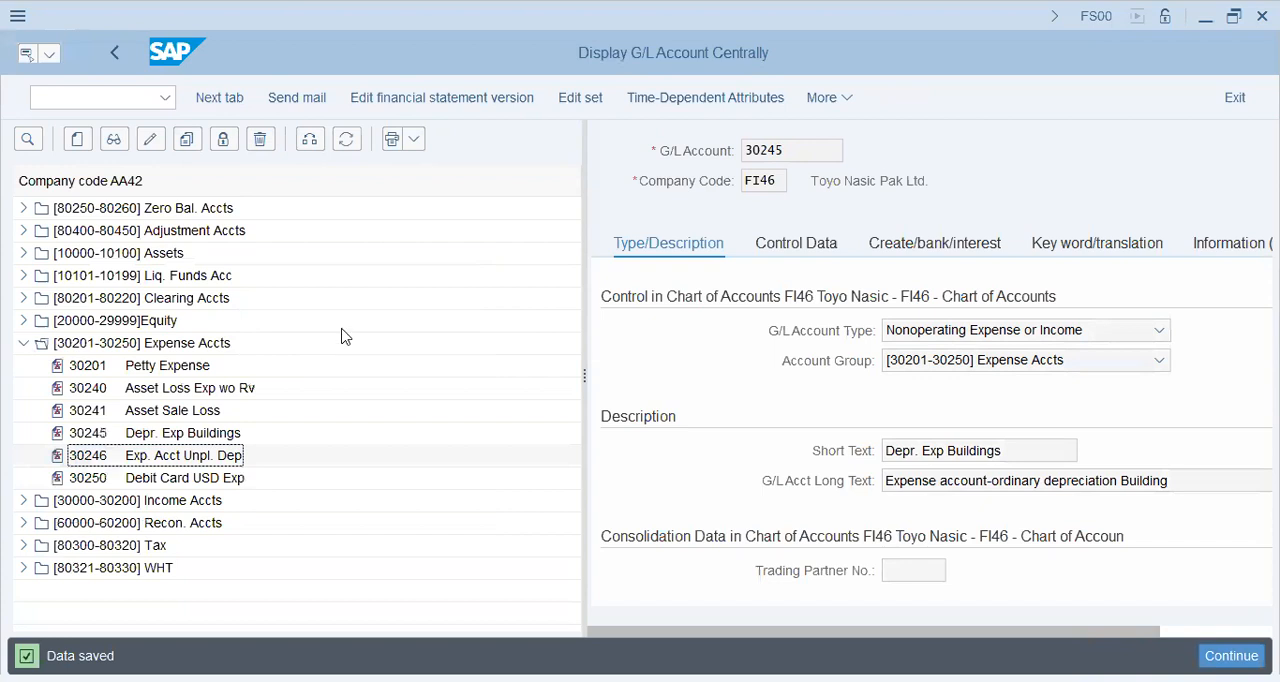
key("Tab")
type("fi46")
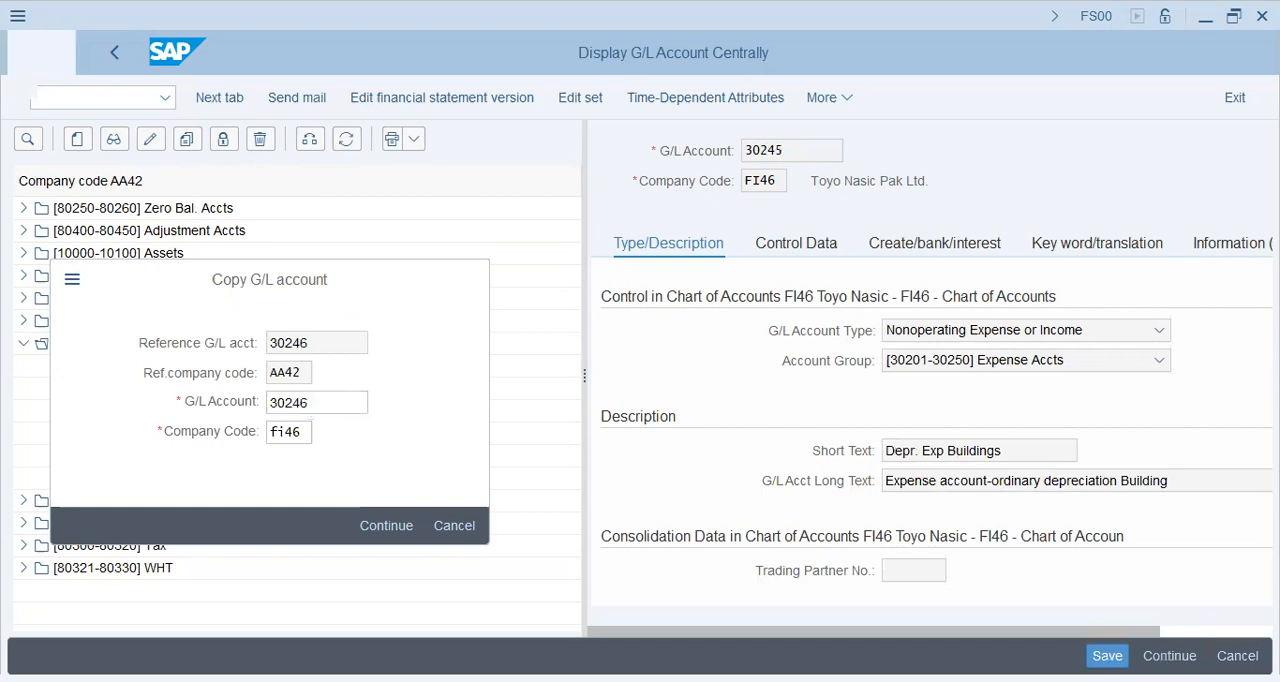
key("Return")
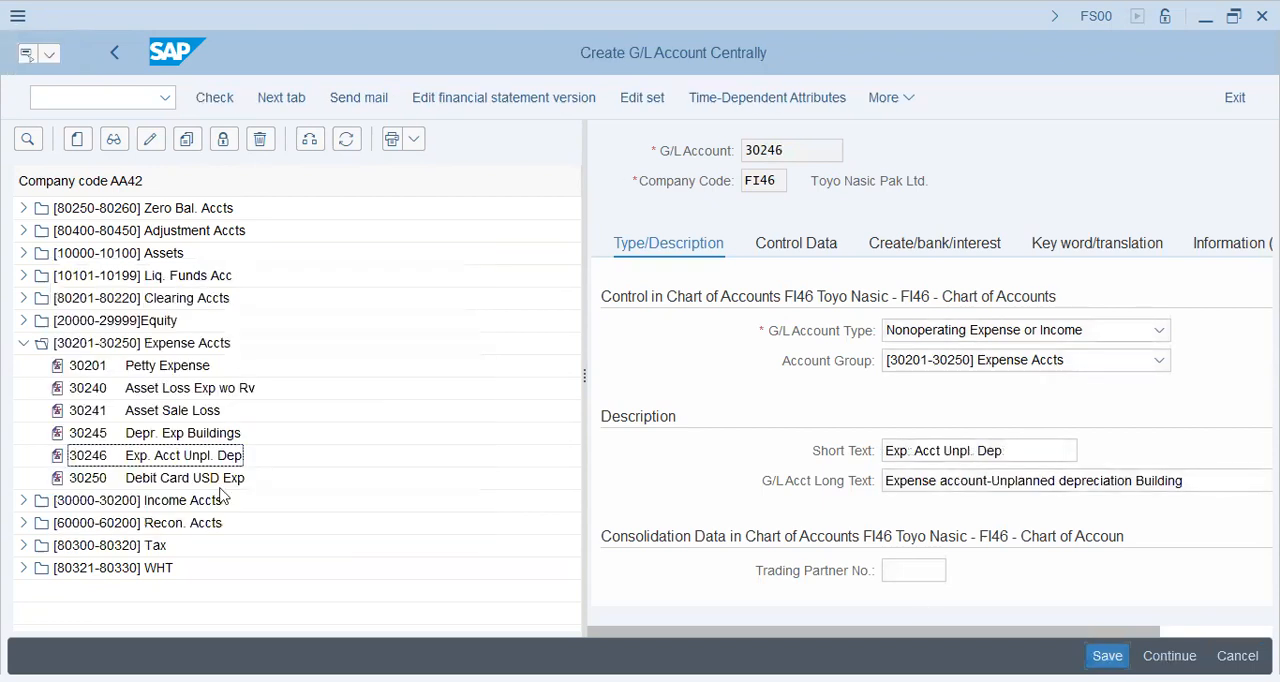
key("ctrl+s")
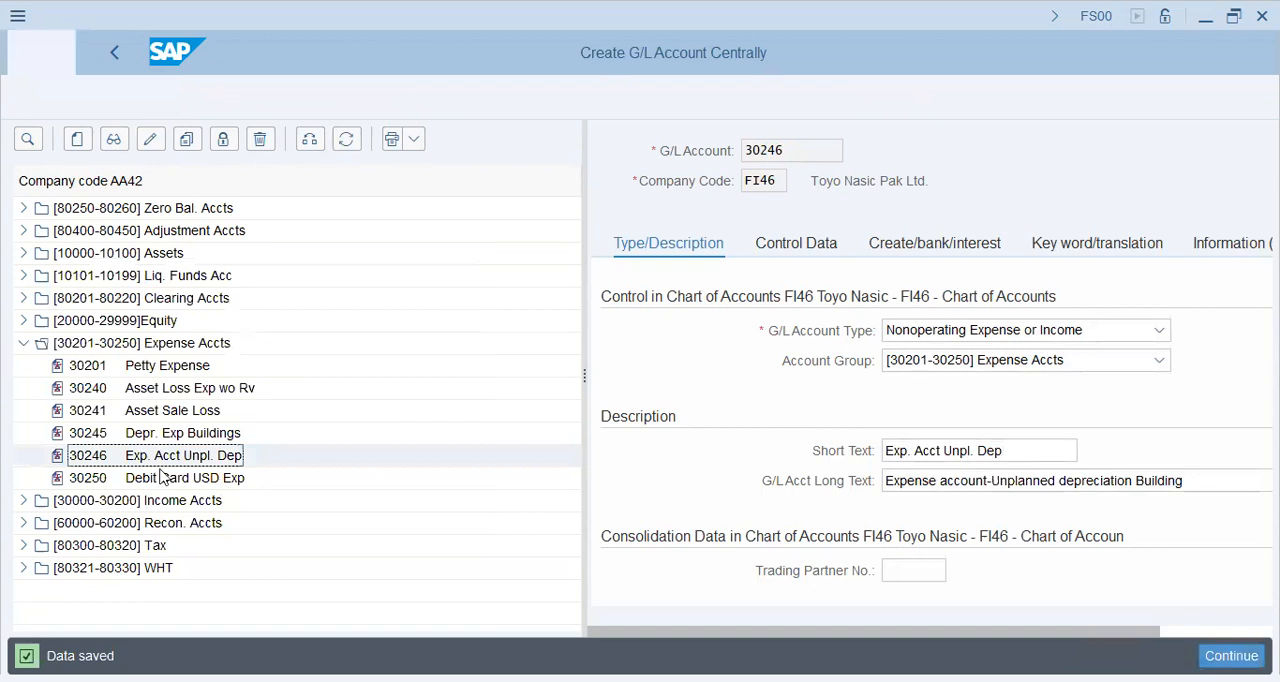
Copy the income account 30100 Clrng Acc Asset Sale from company code AA42 to FI46 and save it.
left_click(24, 343)
left_click(24, 366)
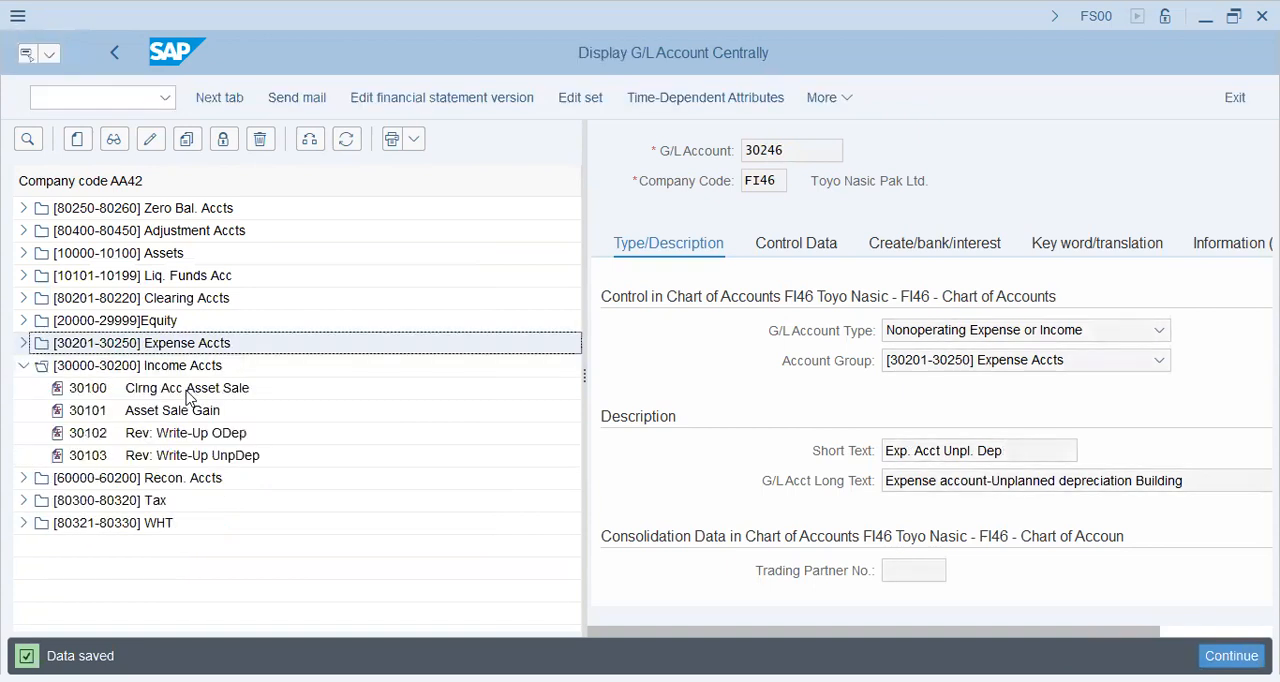
left_click(188, 389)
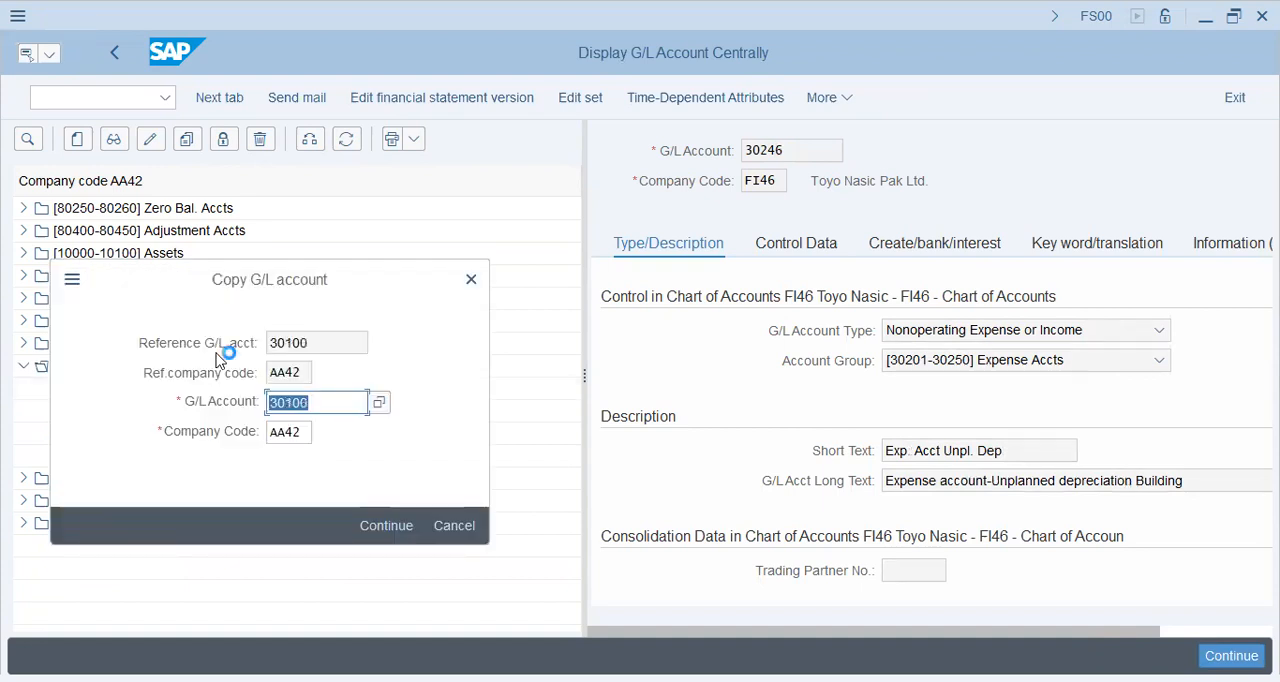
key("Tab")
type("fi46")
key("Return")
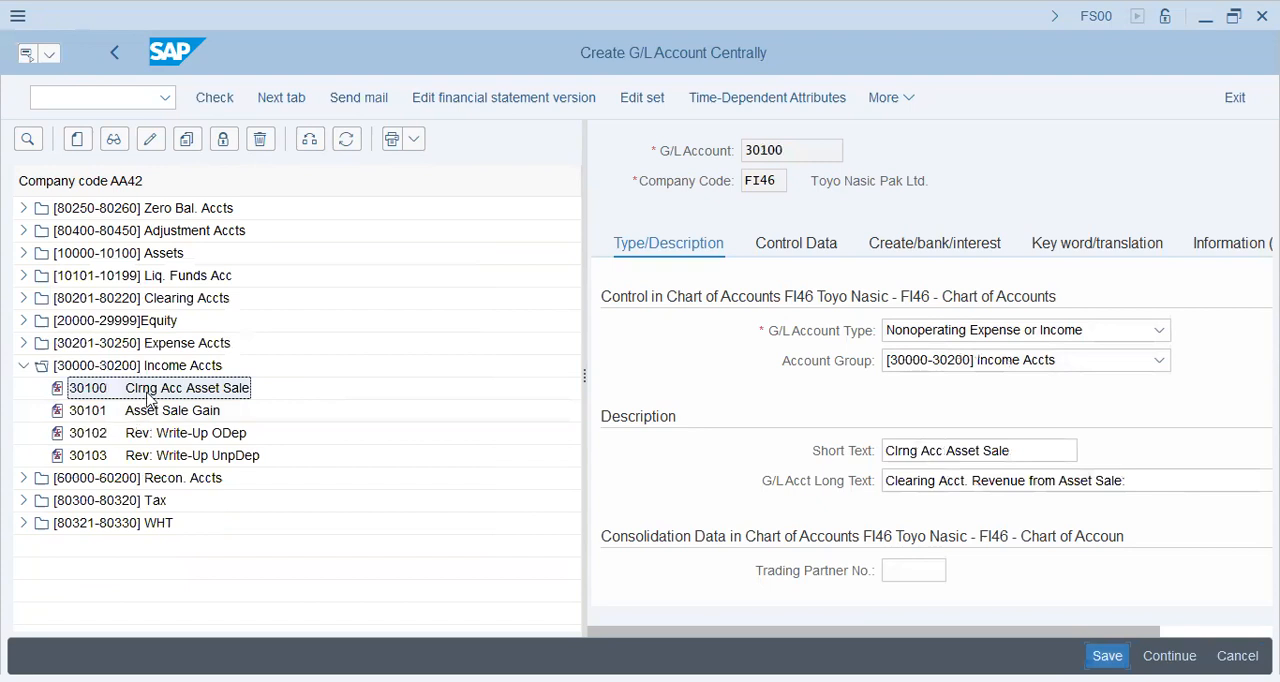
key("ctrl+s")
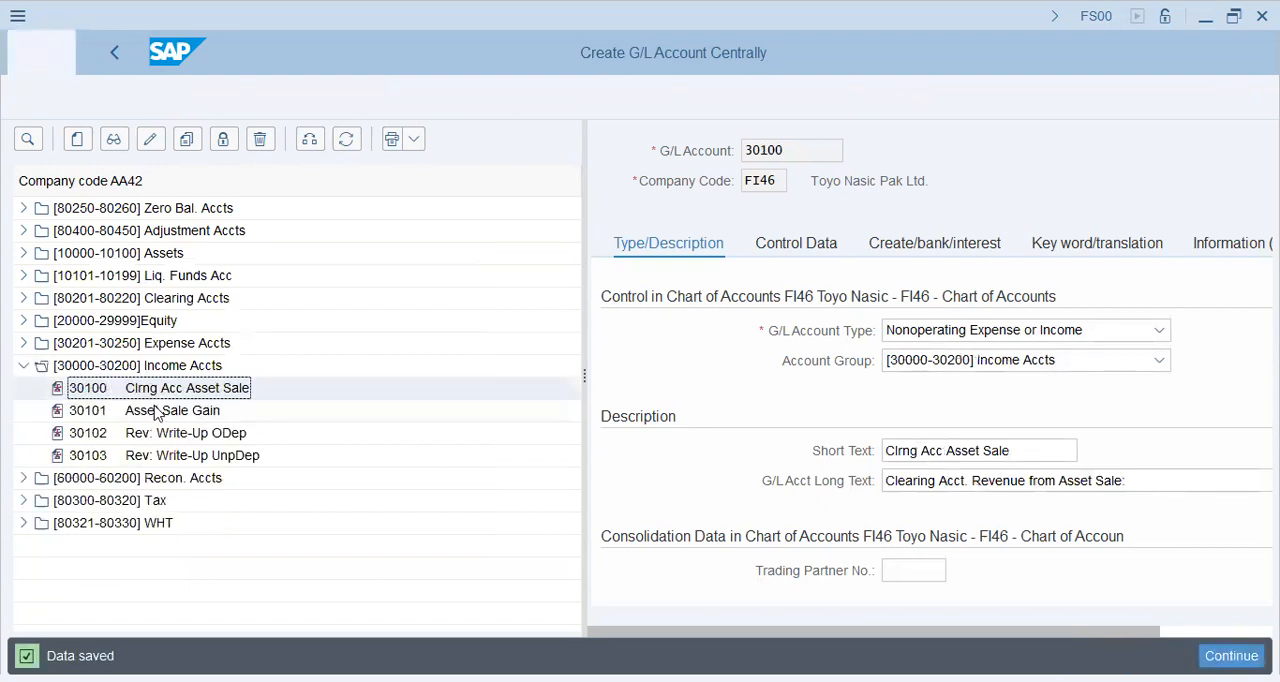
Copy the income account 30101 Asset Sale Gain from company code AA42 to FI46 and save it.
left_click(155, 412)
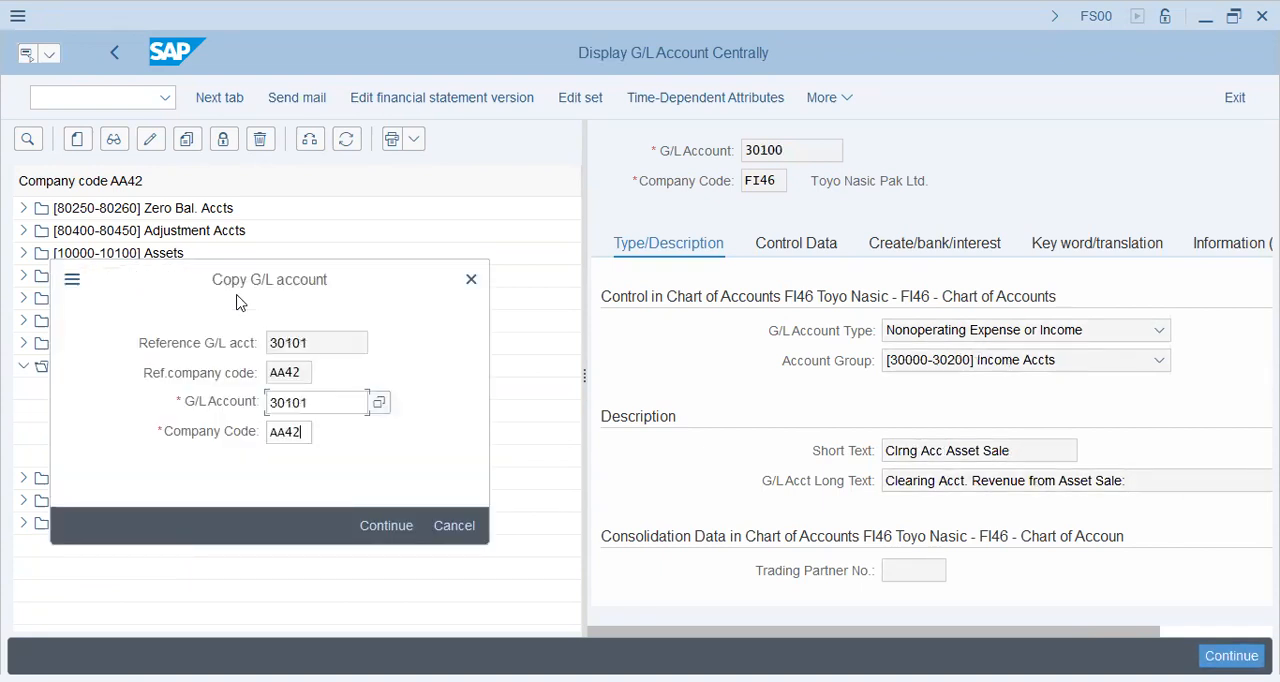
key("Tab")
type("fi46")
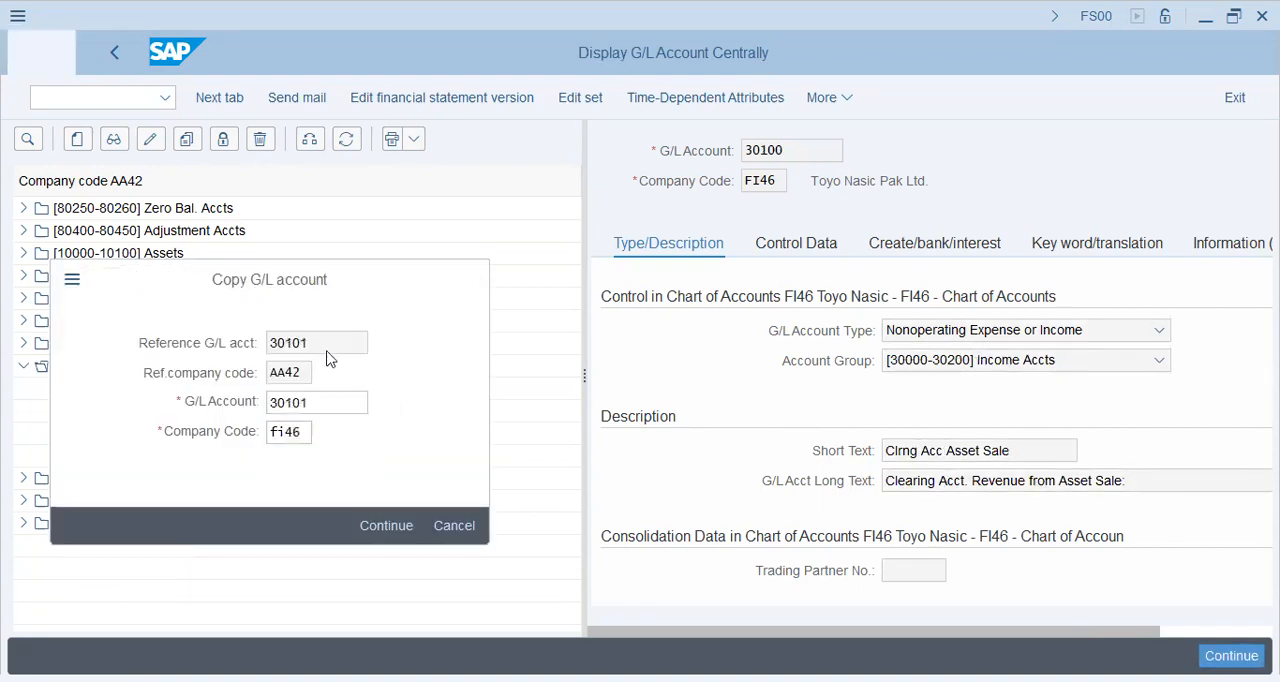
key("Return")
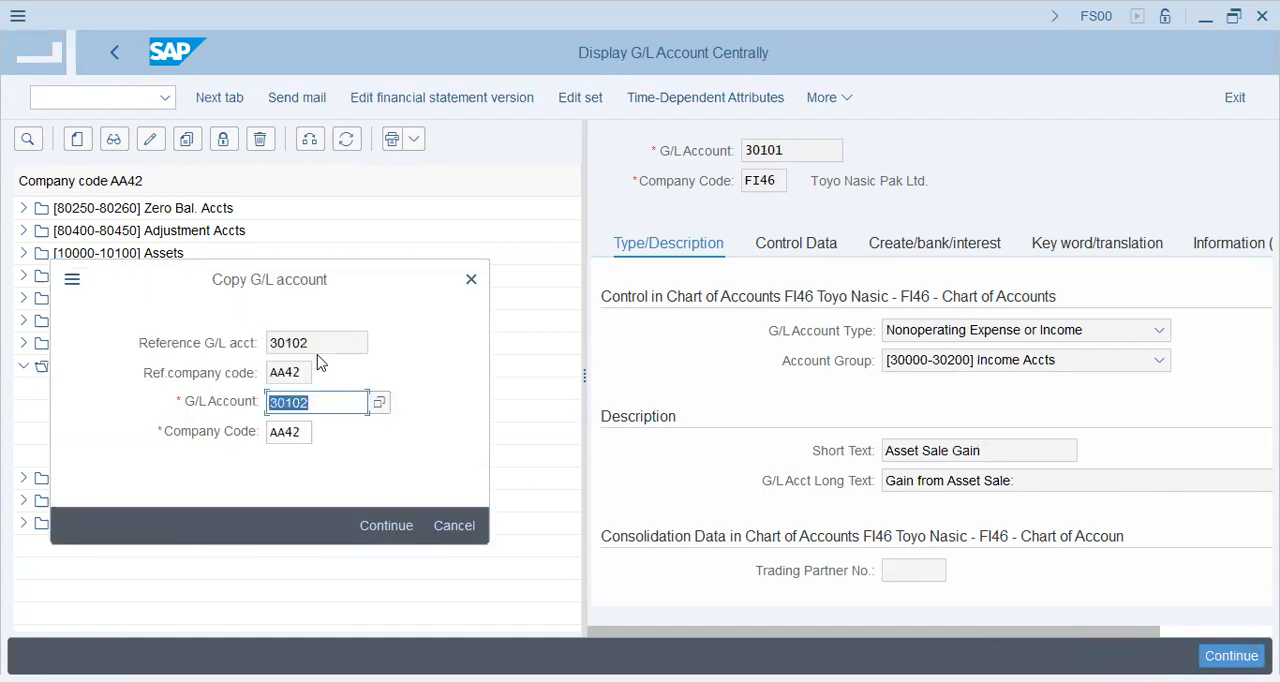
Copy the income account 30102 Rev: Write-Up ODep from company code AA42 to FI46 and save it.
key("Tab")
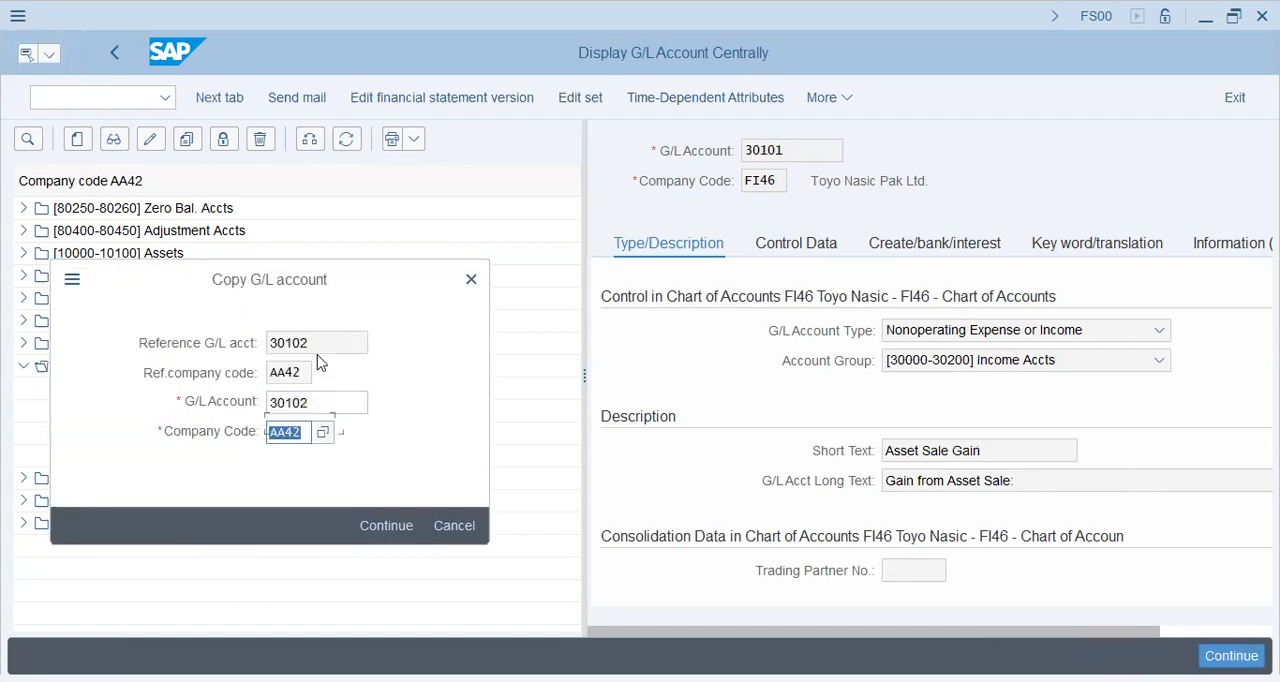
type("fi46")
key("Return")
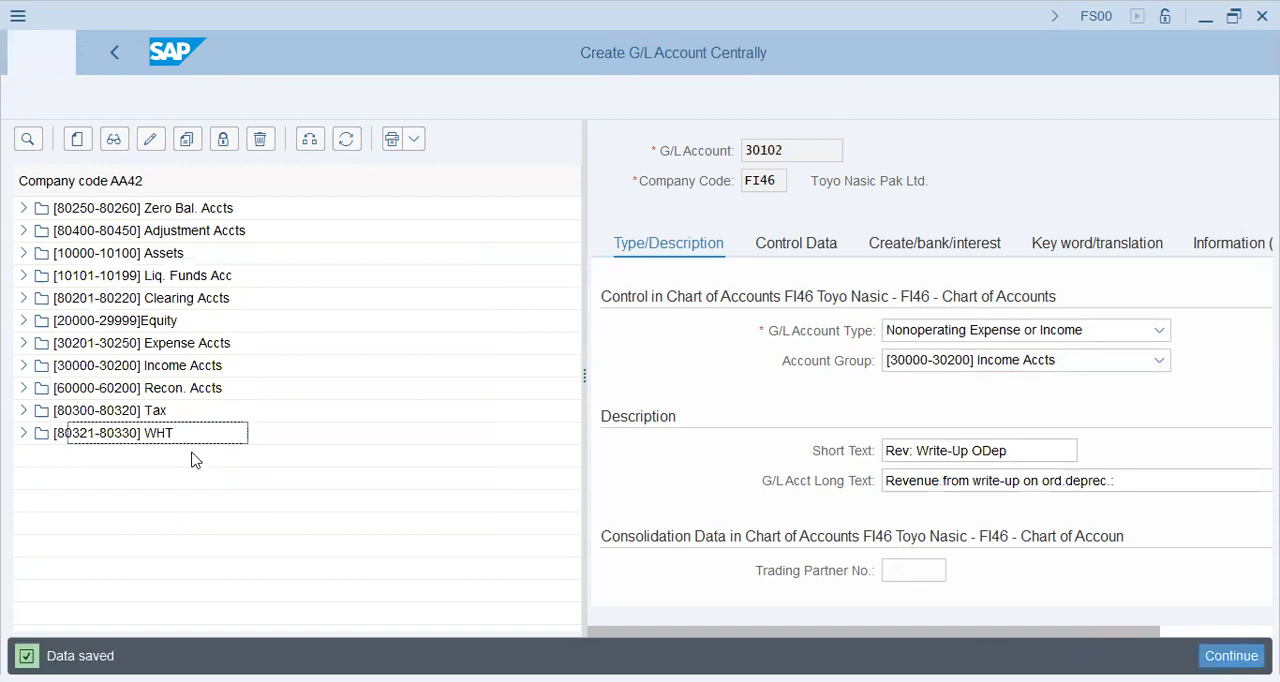
Copy the income account 30103 Rev: Write-Up UnpDep from company code AA42 to FI46 and save it.
left_click(195, 457)
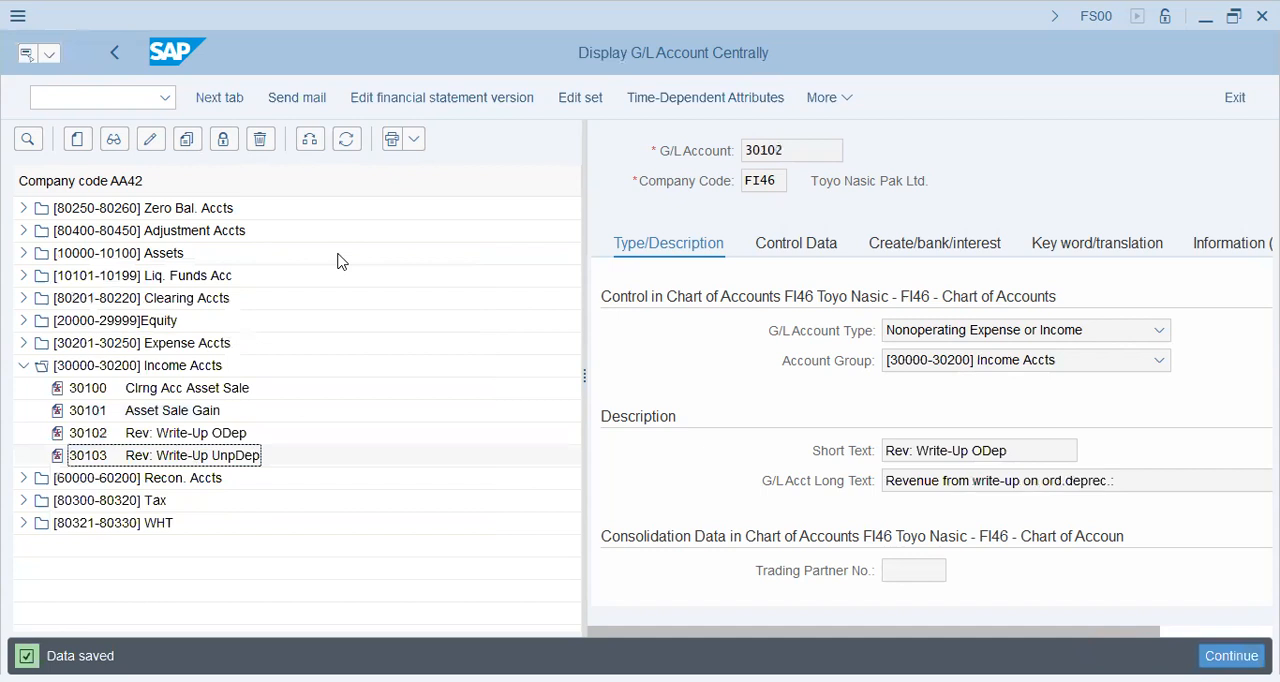
key("Tab")
type("fi46")
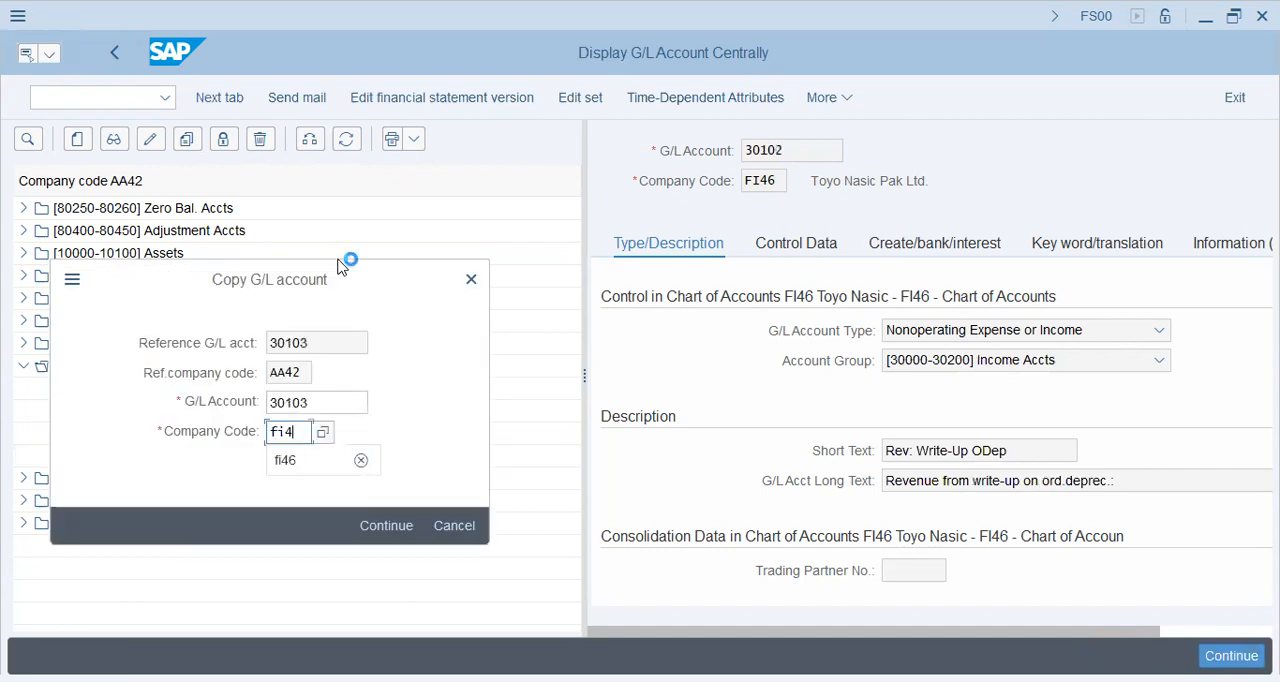
key("Return")
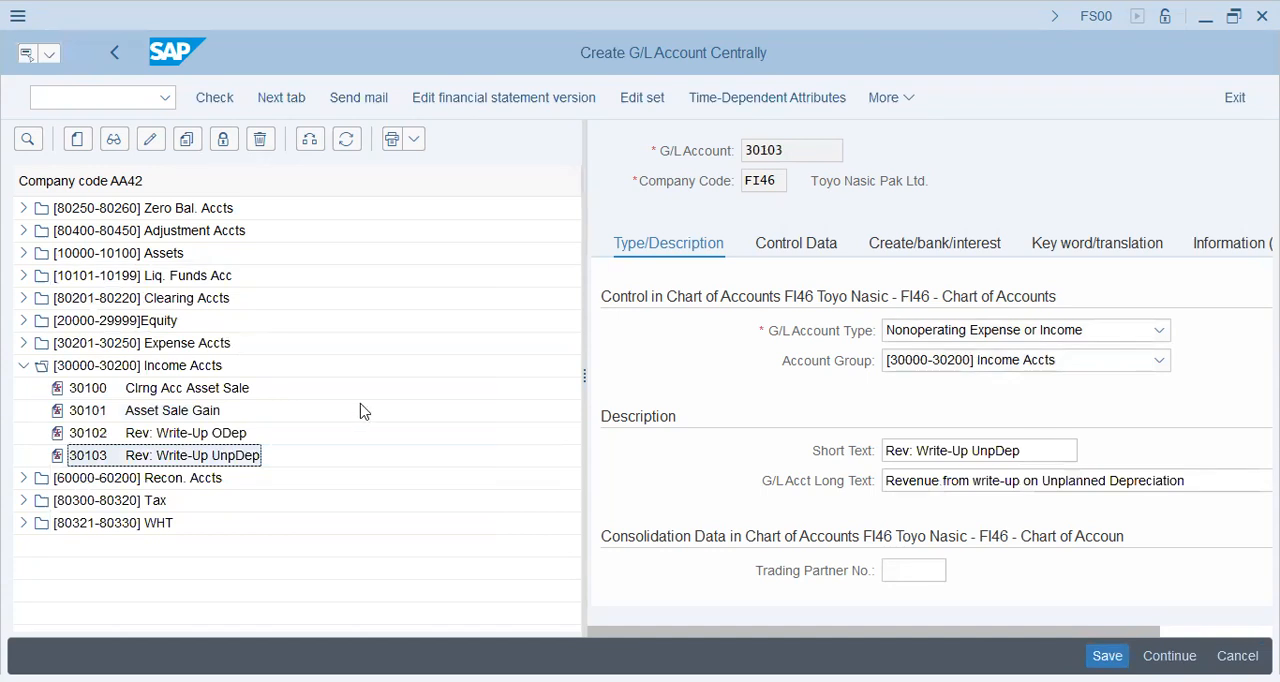
key("ctrl+s")
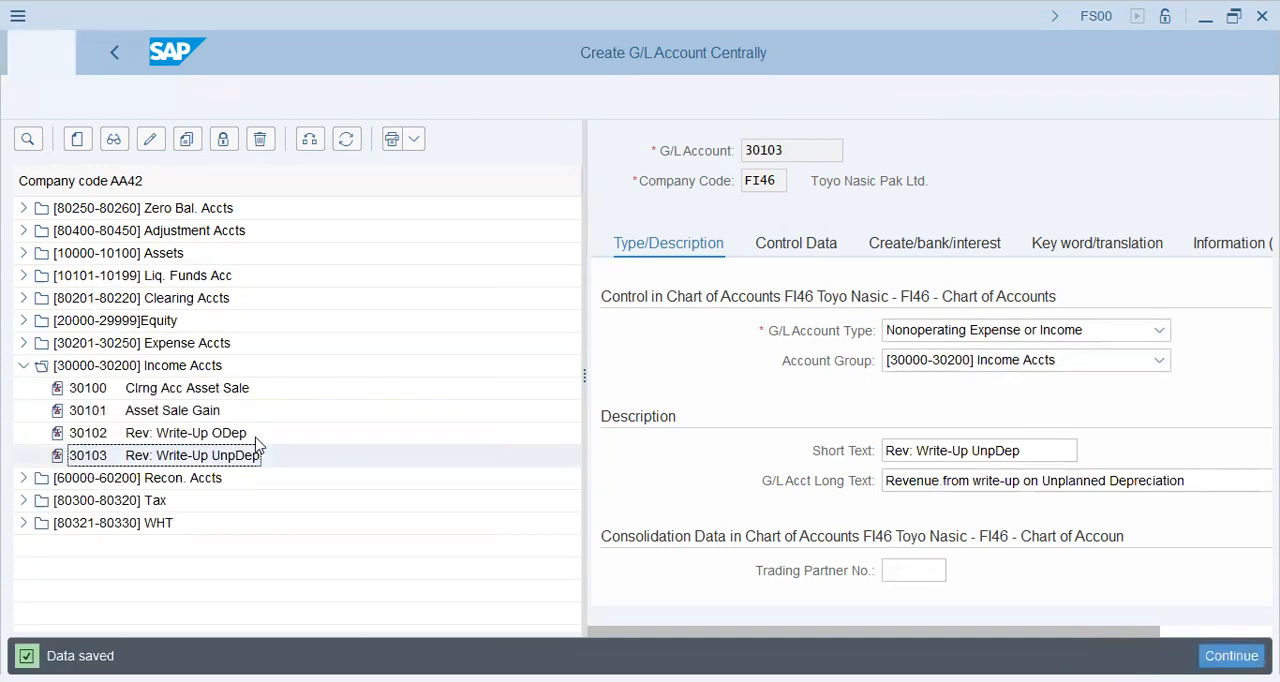
Check the Recon., Tax, WHT, Zero Bal. and Adjustment account groups of company code AA42 for further accounts to copy.
left_click(23, 478)
double_click(171, 523)
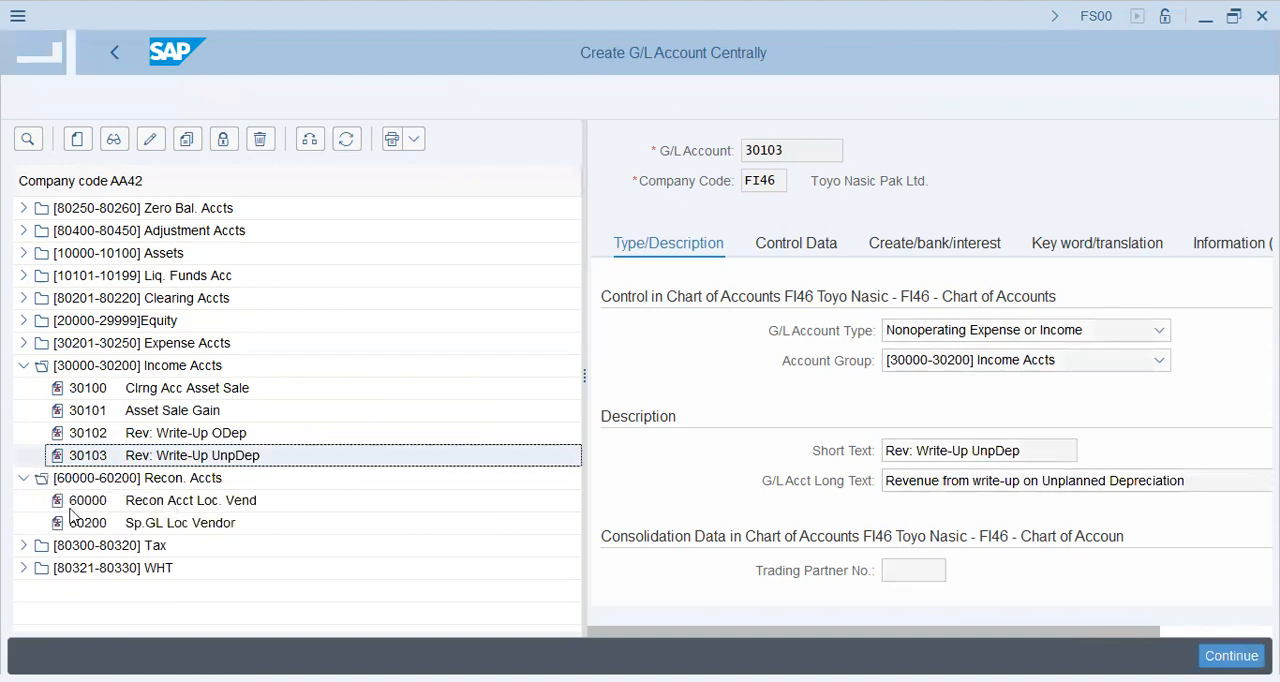
left_click(24, 479)
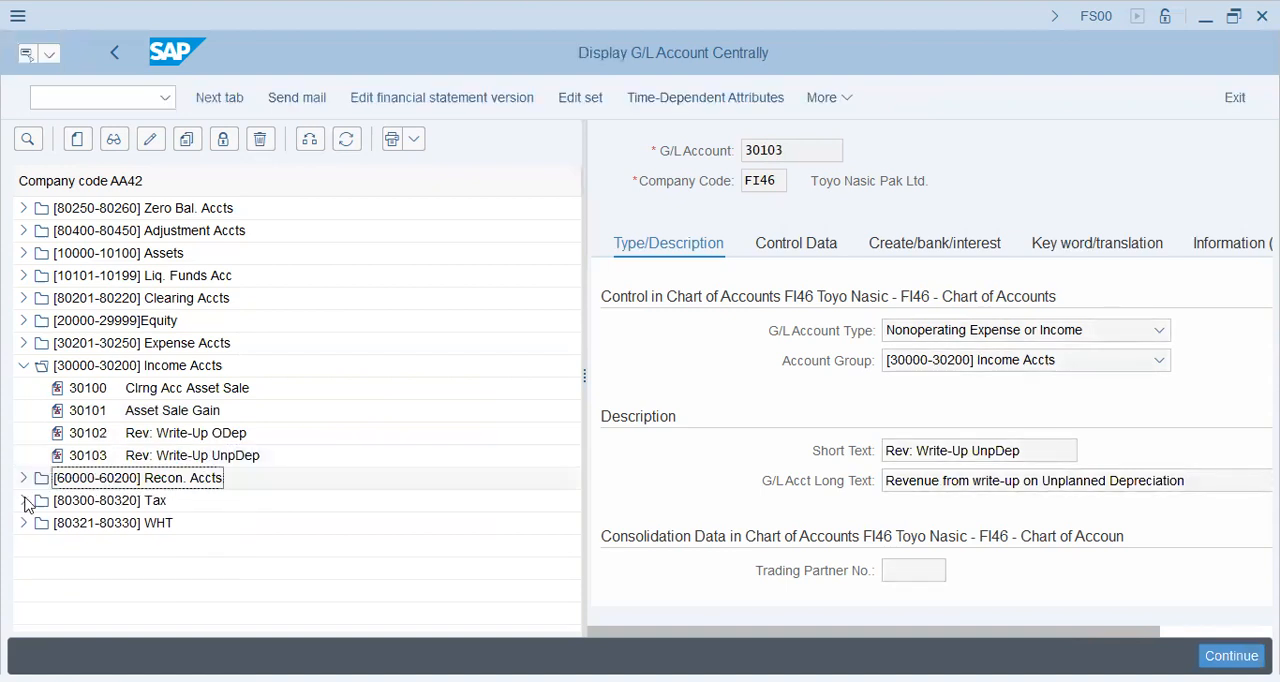
left_click(24, 501)
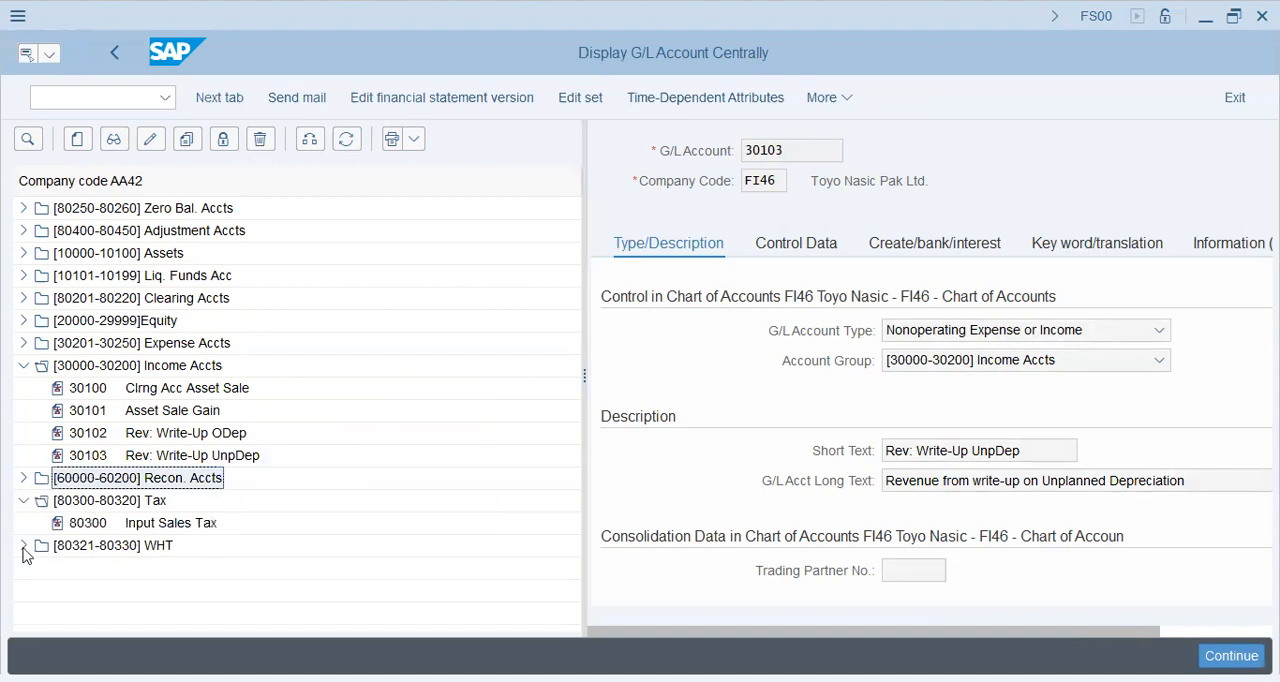
left_click(24, 502)
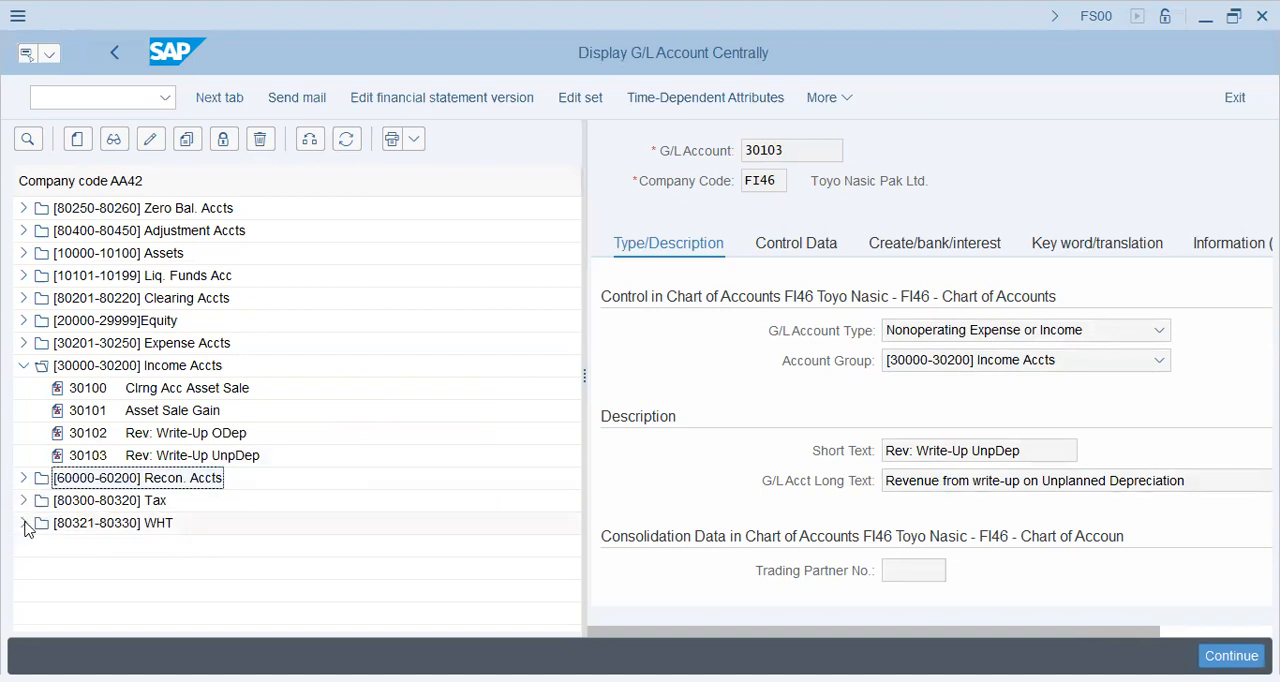
left_click(24, 523)
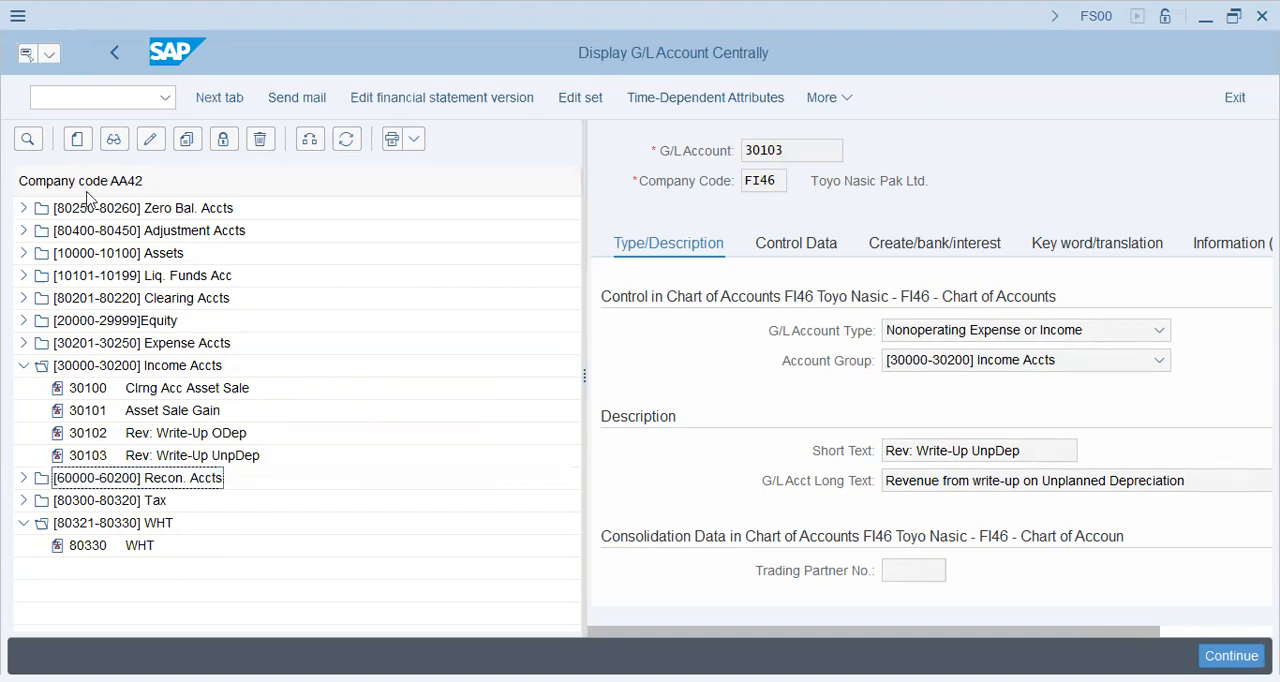
double_click(90, 207)
left_click(212, 238)
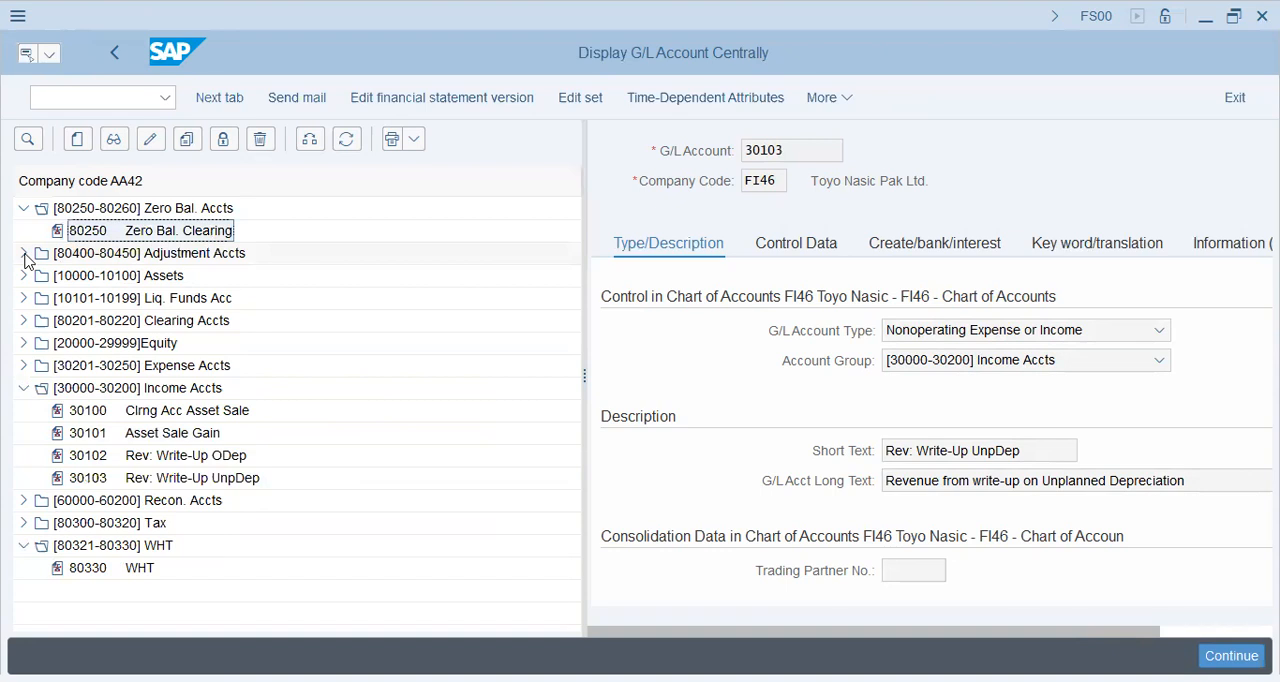
left_click(24, 254)
left_click(175, 316)
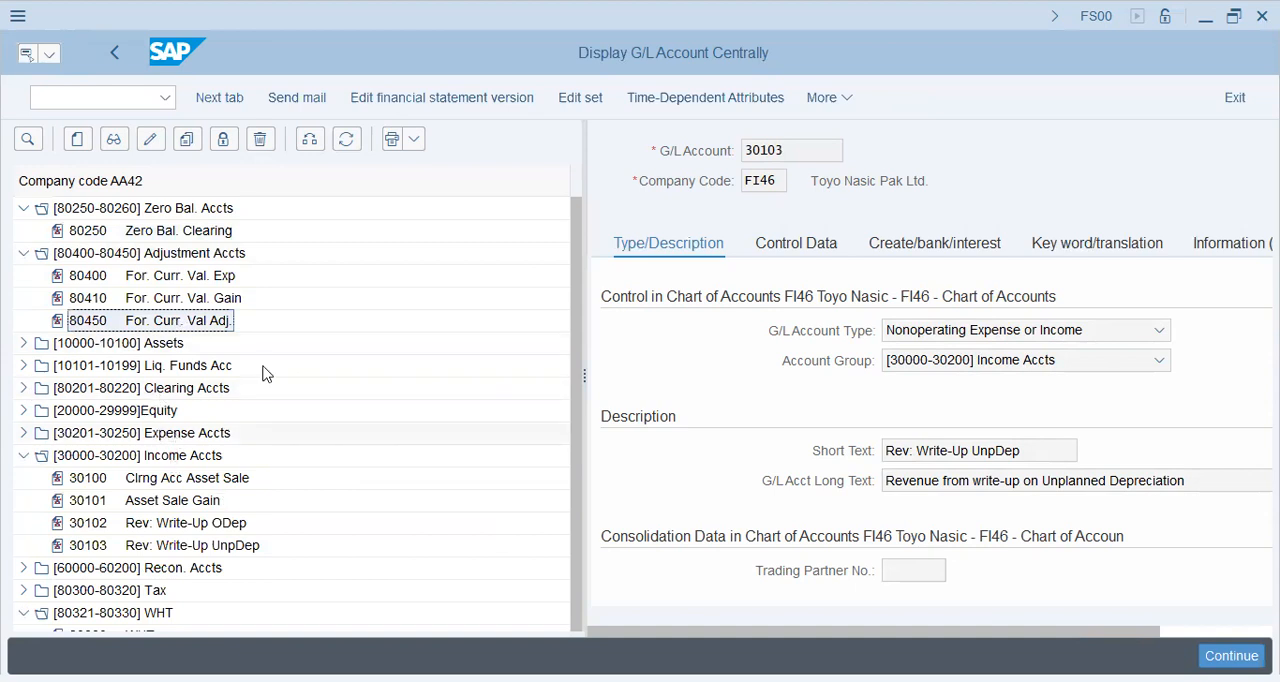
Open transaction SPRO in a new session and display the SAP Customizing Implementation Guide.
left_click(130, 101)
type("/ospro")
key("Return")
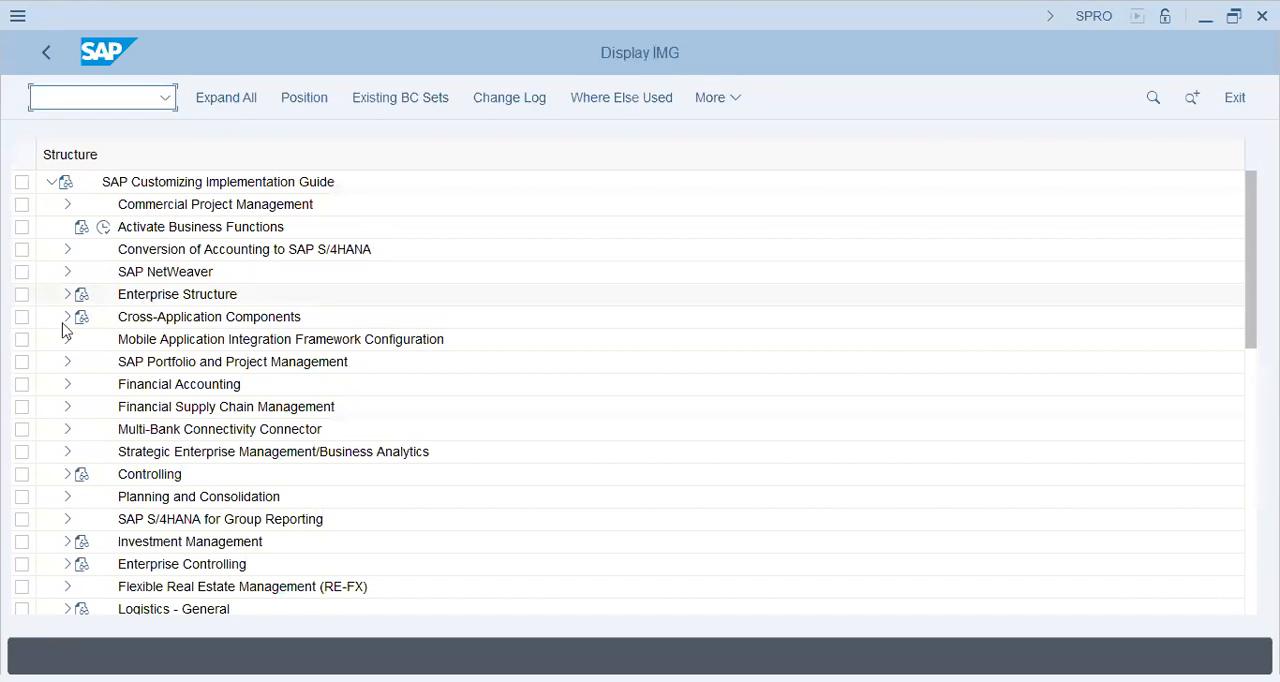
Open the activity for classifying G/L accounts for document splitting under General Ledger Accounting, Business Transactions, Document Splitting.
left_click(65, 386)
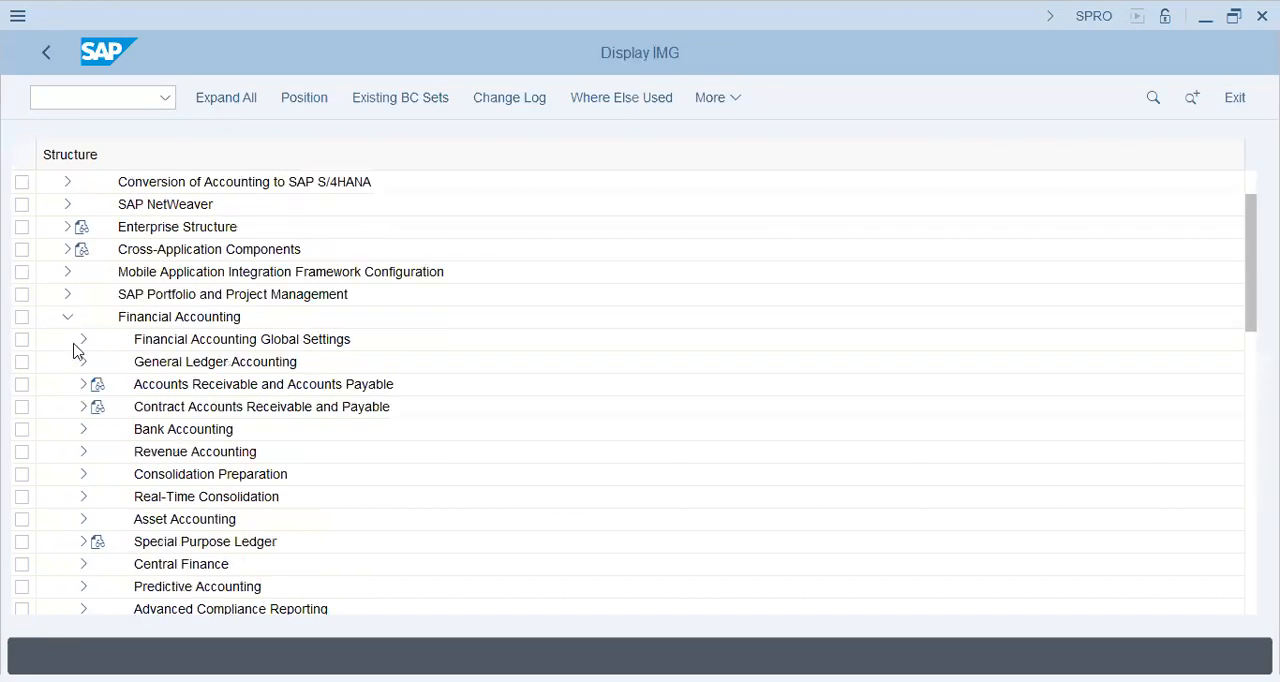
left_click(84, 362)
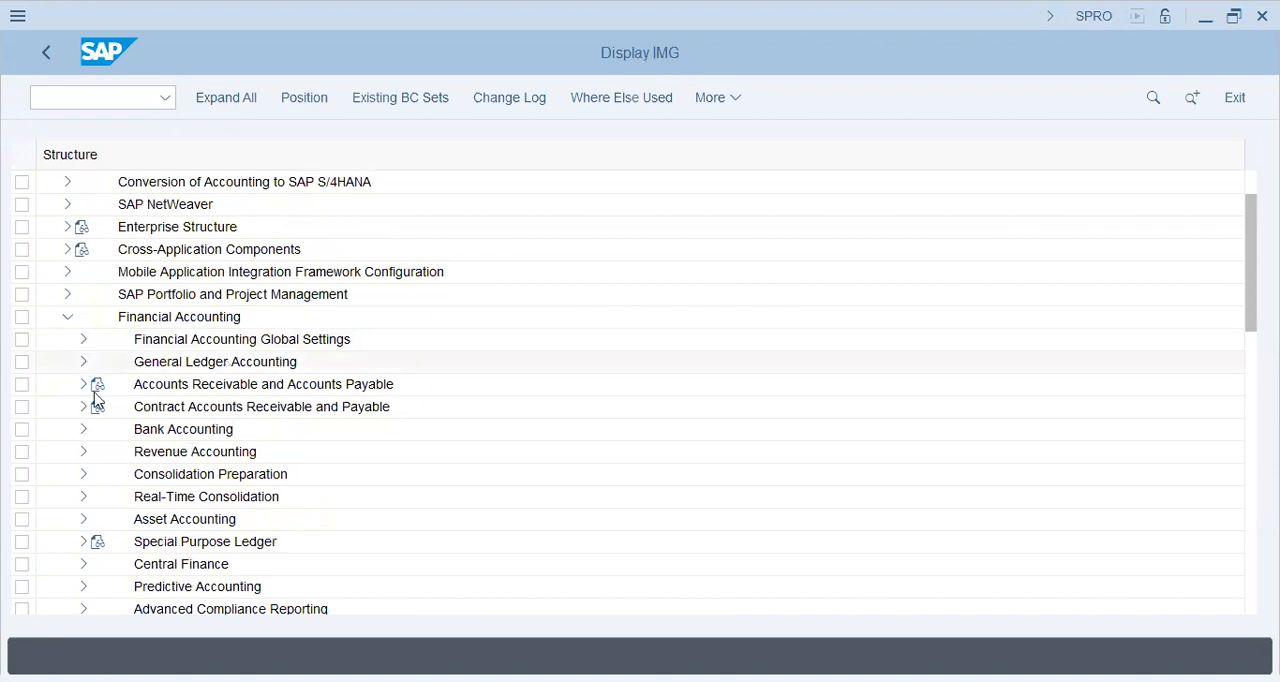
left_click(99, 406)
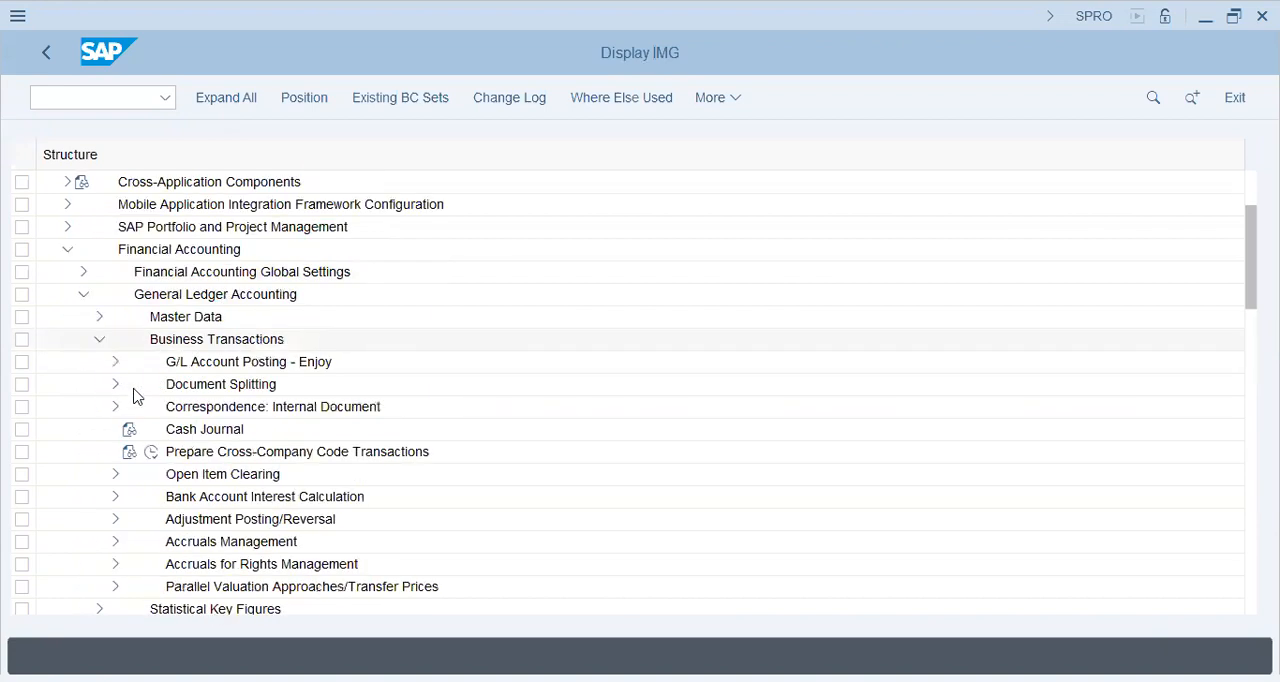
left_click(117, 384)
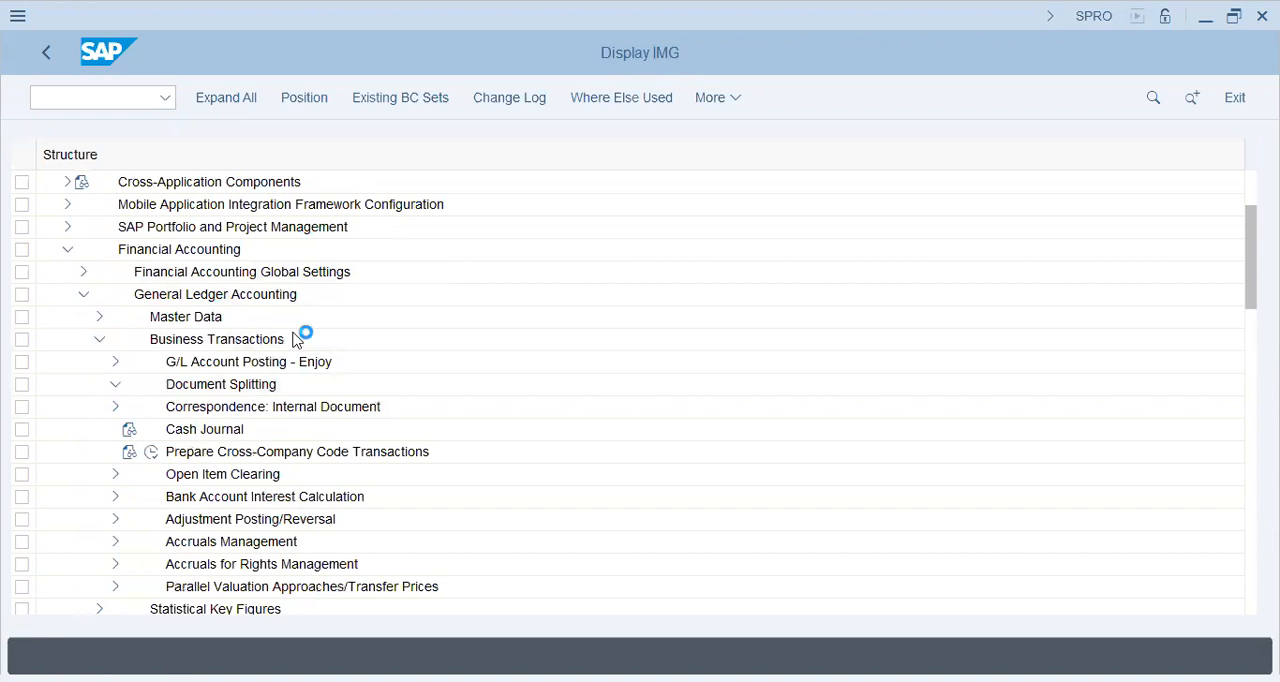
left_click(168, 339)
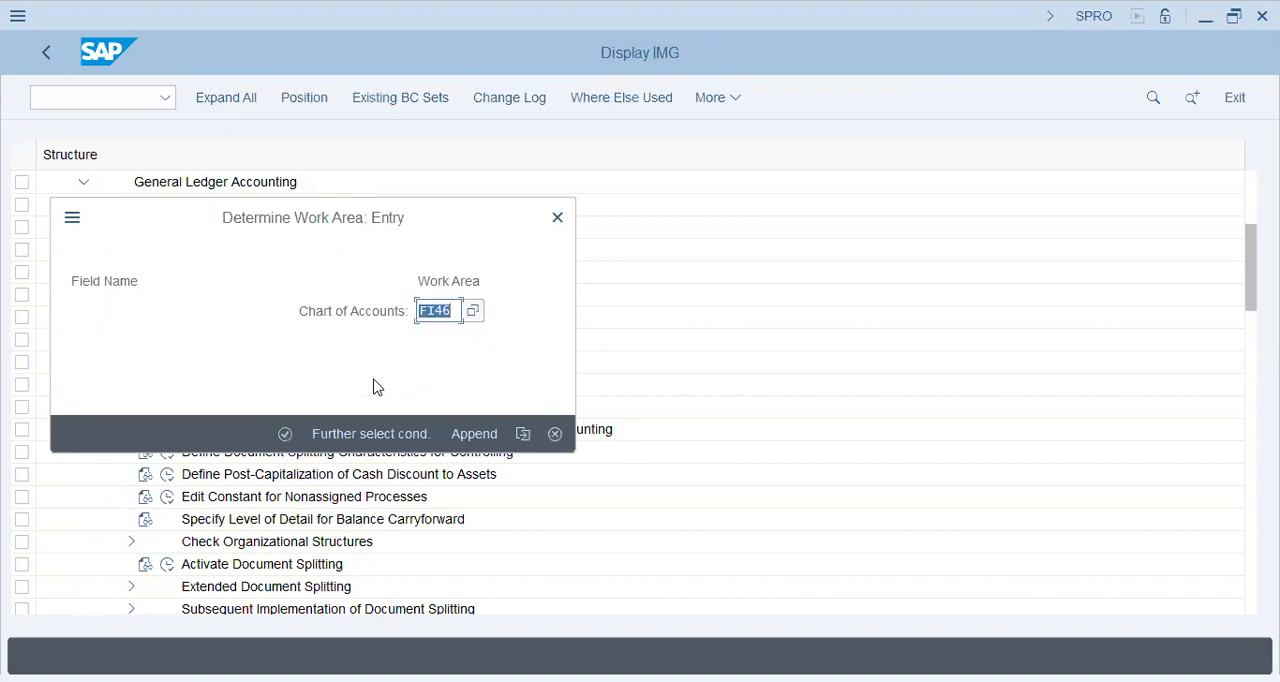
Set the work area to chart of accounts AA42 and review its account ranges and document splitting categories.
key("BackSpace")
type("aa42")
key("Return")
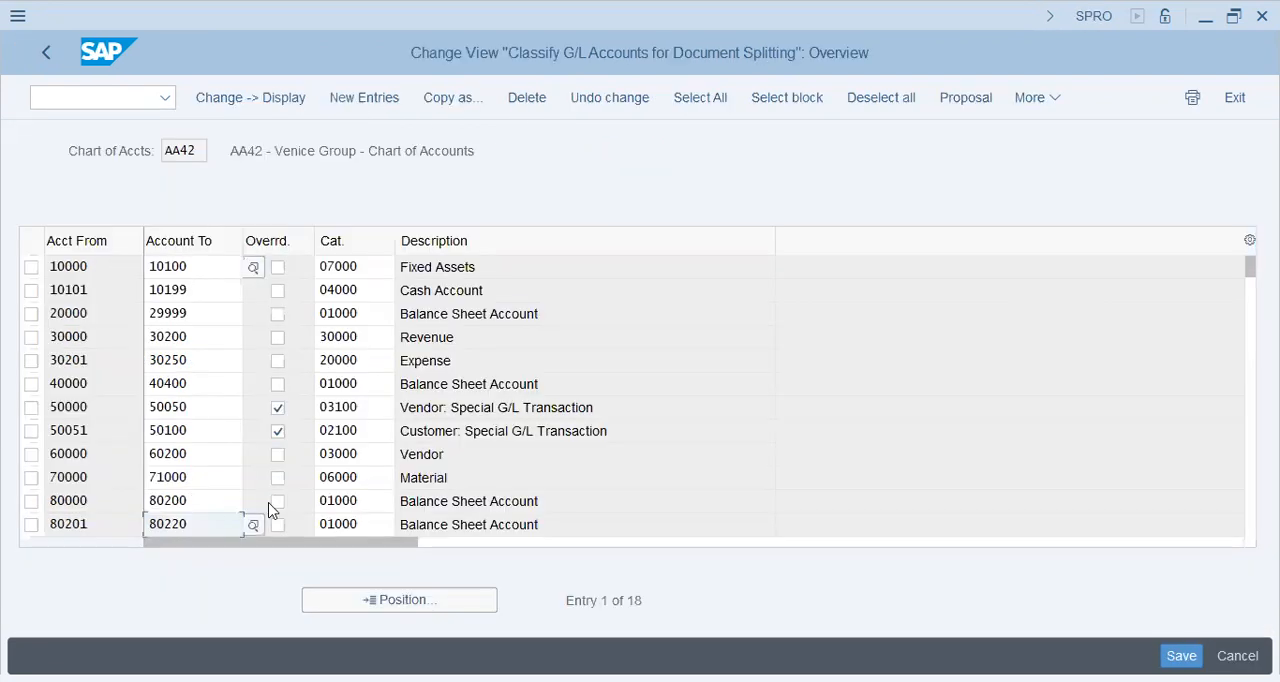
scroll(268, 503, "down", 3)
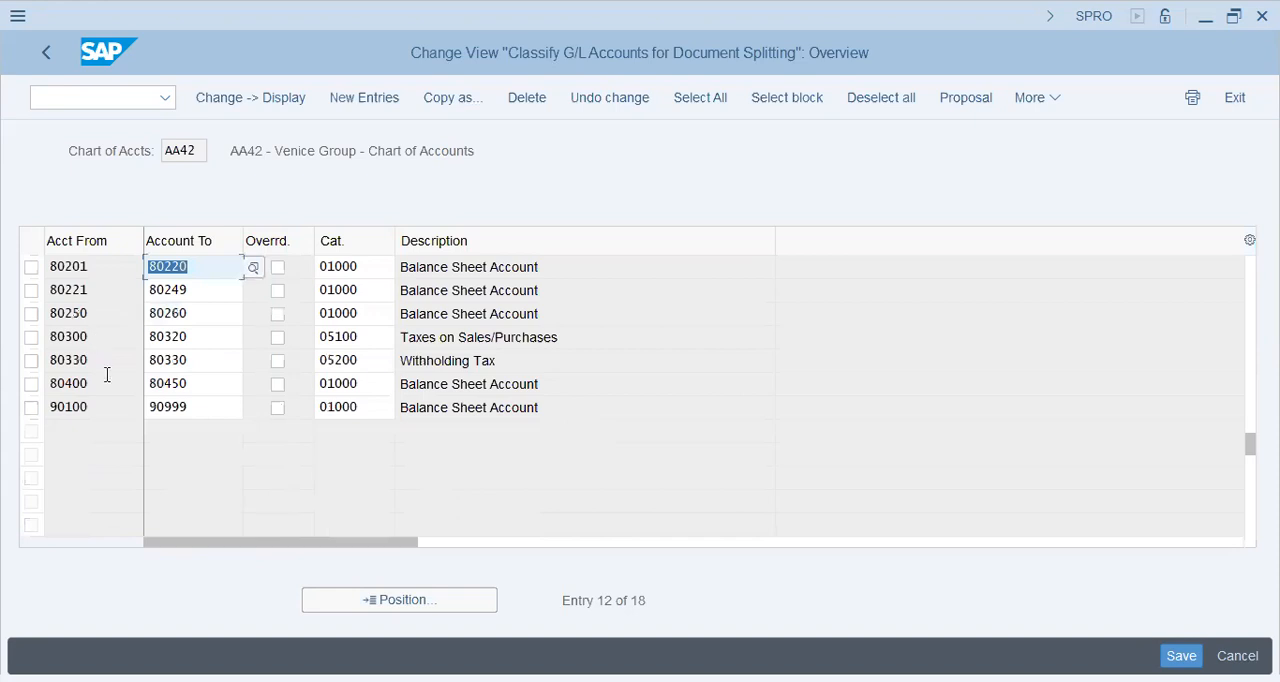
left_click(214, 382)
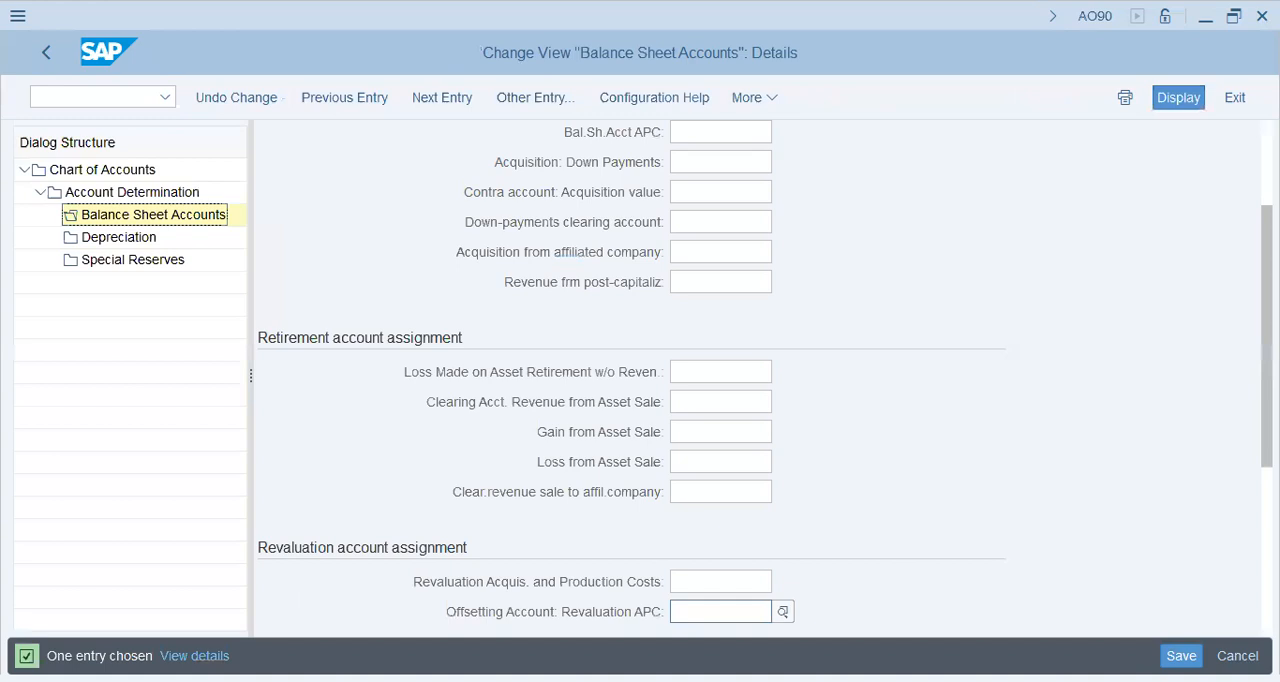
Assign the Building APC account 10000 as the balance sheet APC account for the Buildings account determination.
scroll(746, 214, "up", 3)
left_click(727, 301)
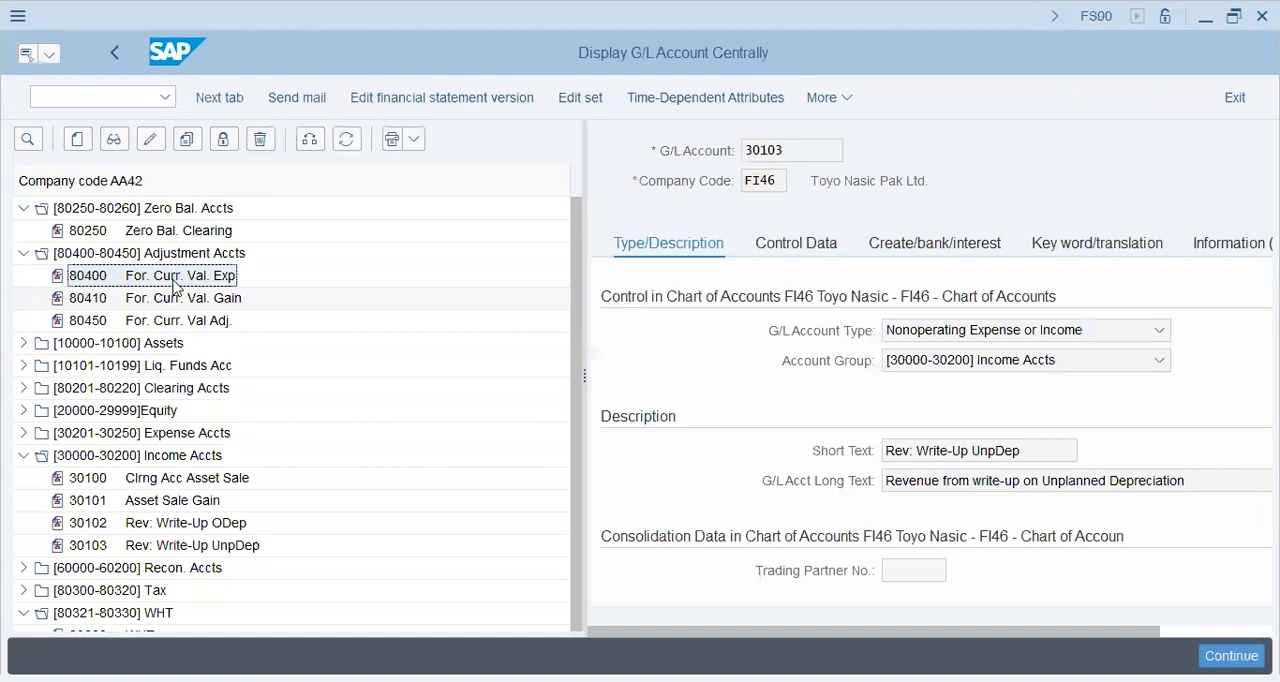
left_click(23, 343)
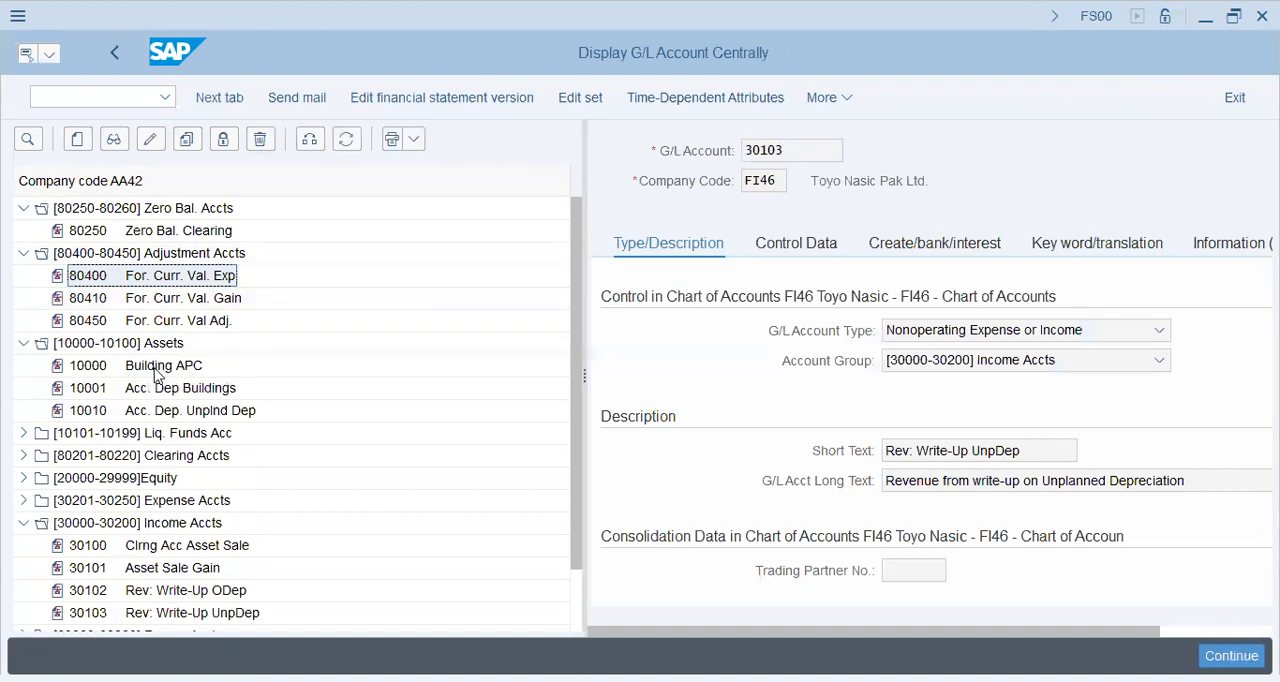
left_click(157, 372)
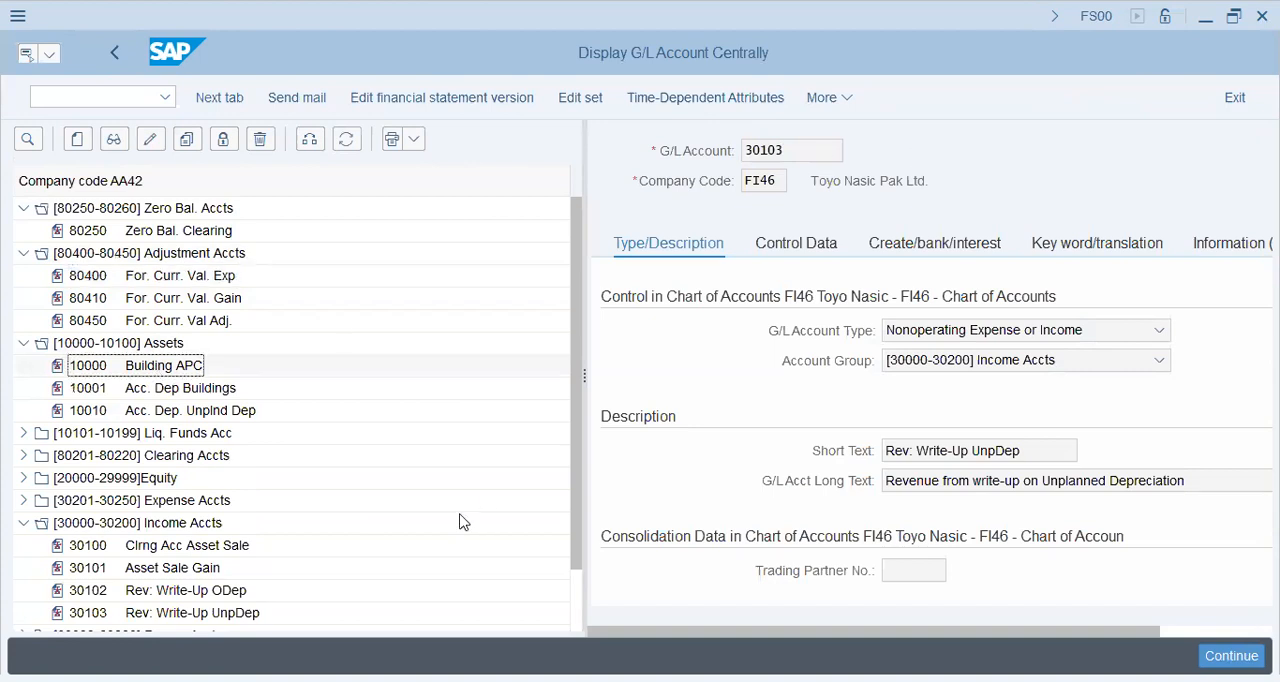
key("Escape")
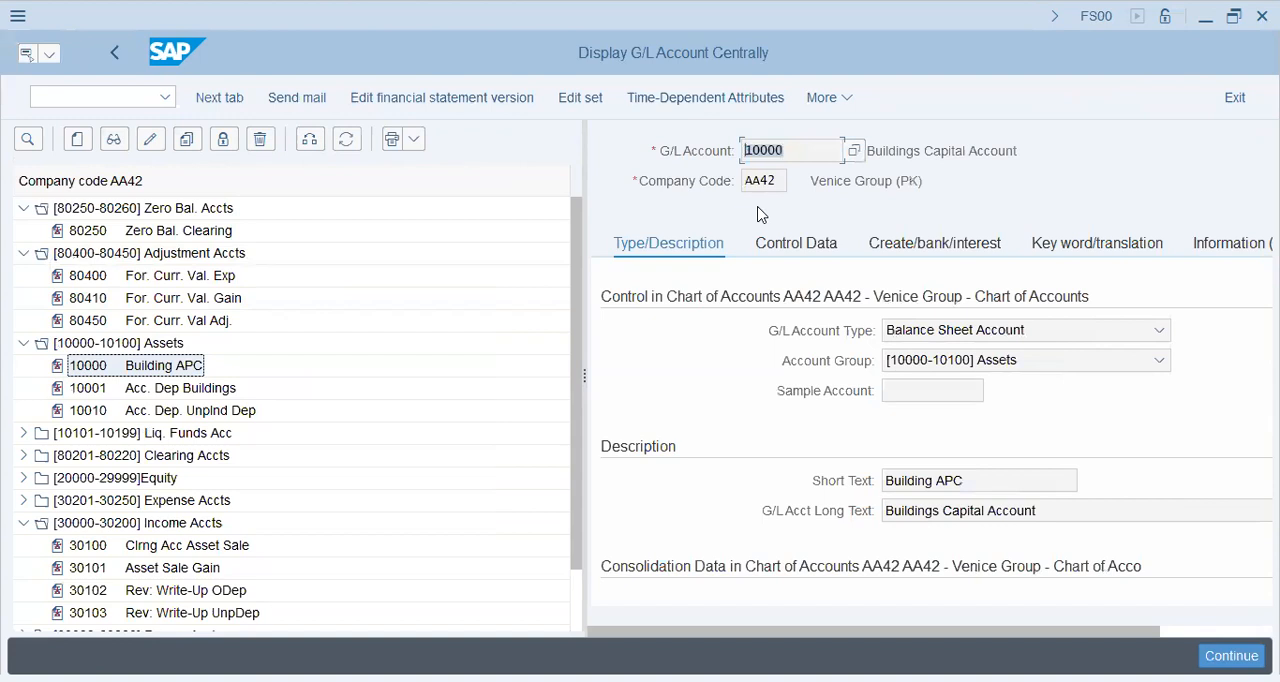
key("alt+Tab")
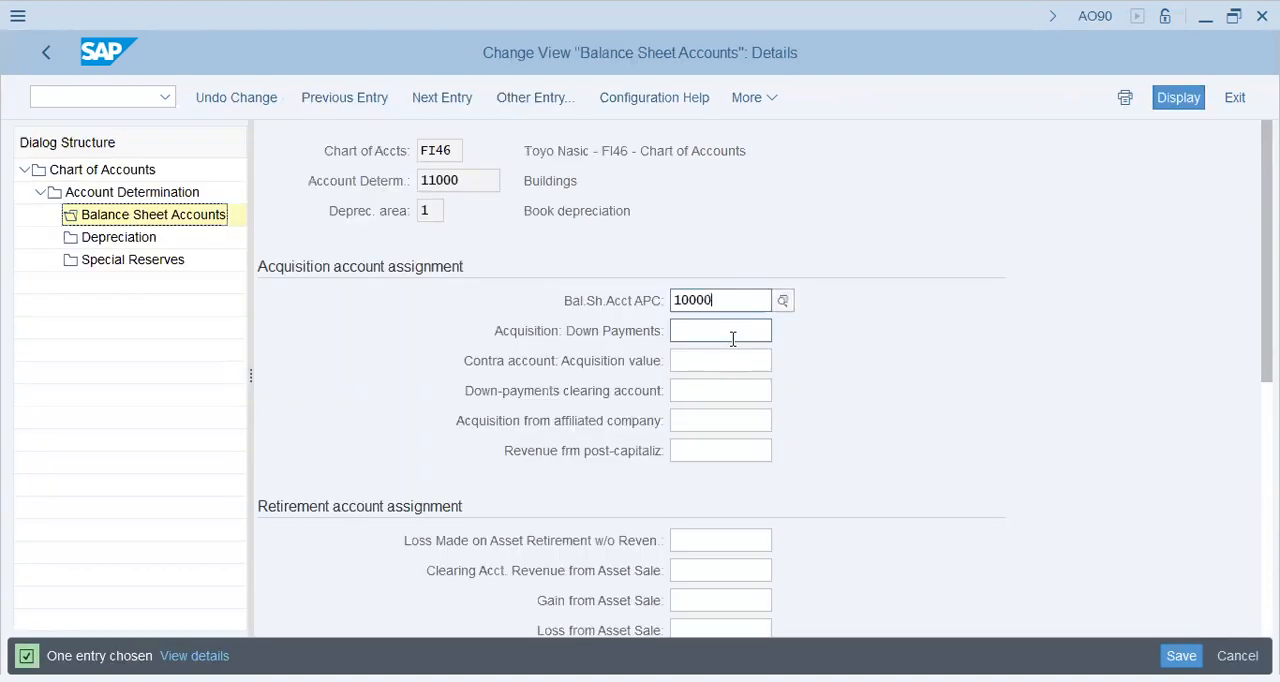
Look up the accumulated depreciation accounts 10001 and 10010 in the Assets group of company code AA42.
key("alt+Tab")
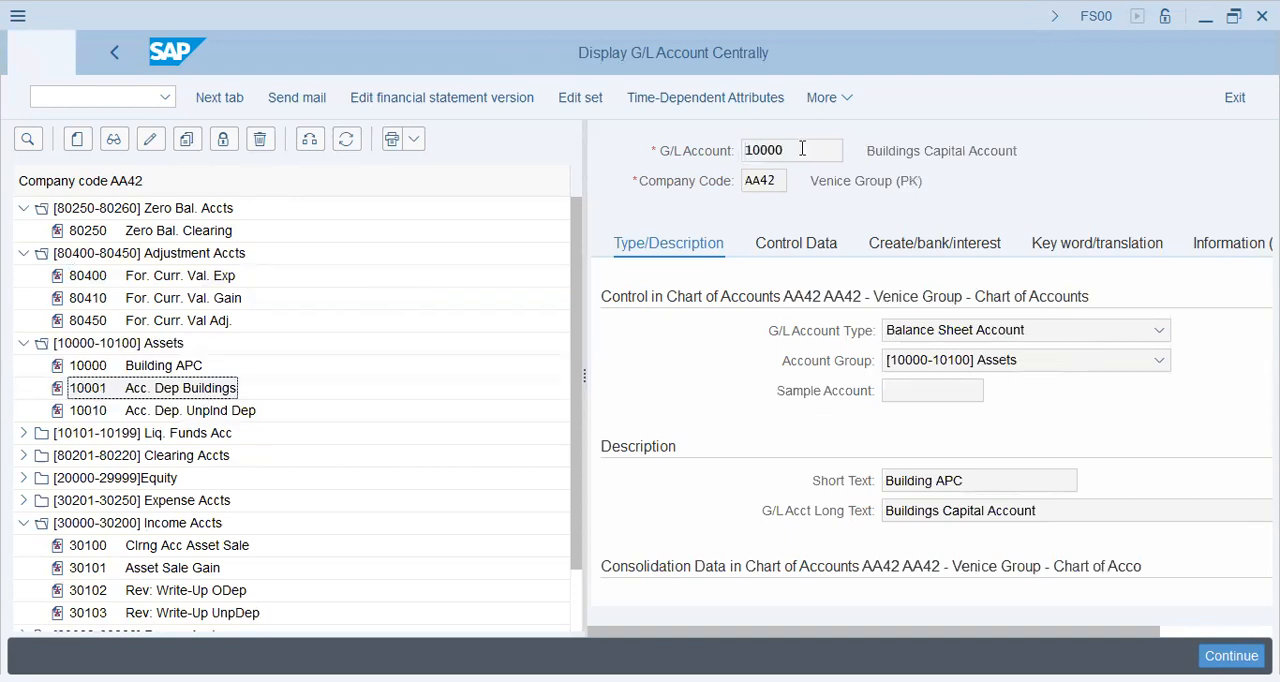
left_click_drag(802, 149, 707, 140)
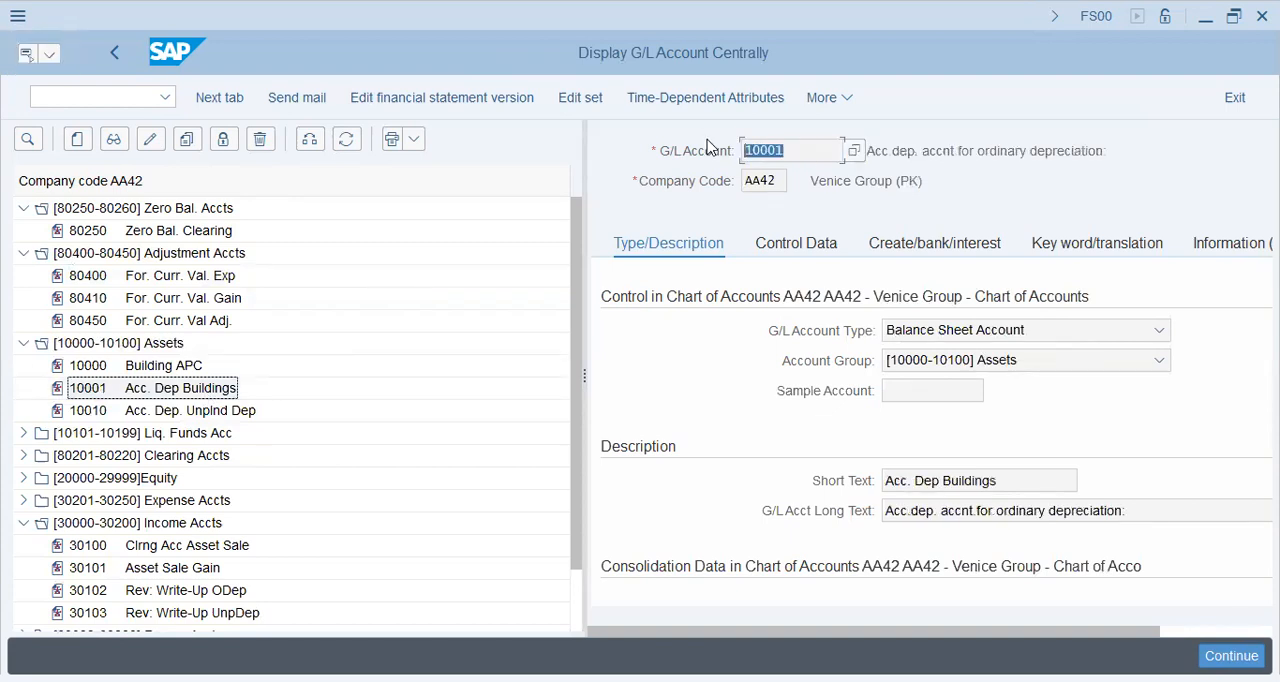
key("ctrl+c")
key("alt+Tab")
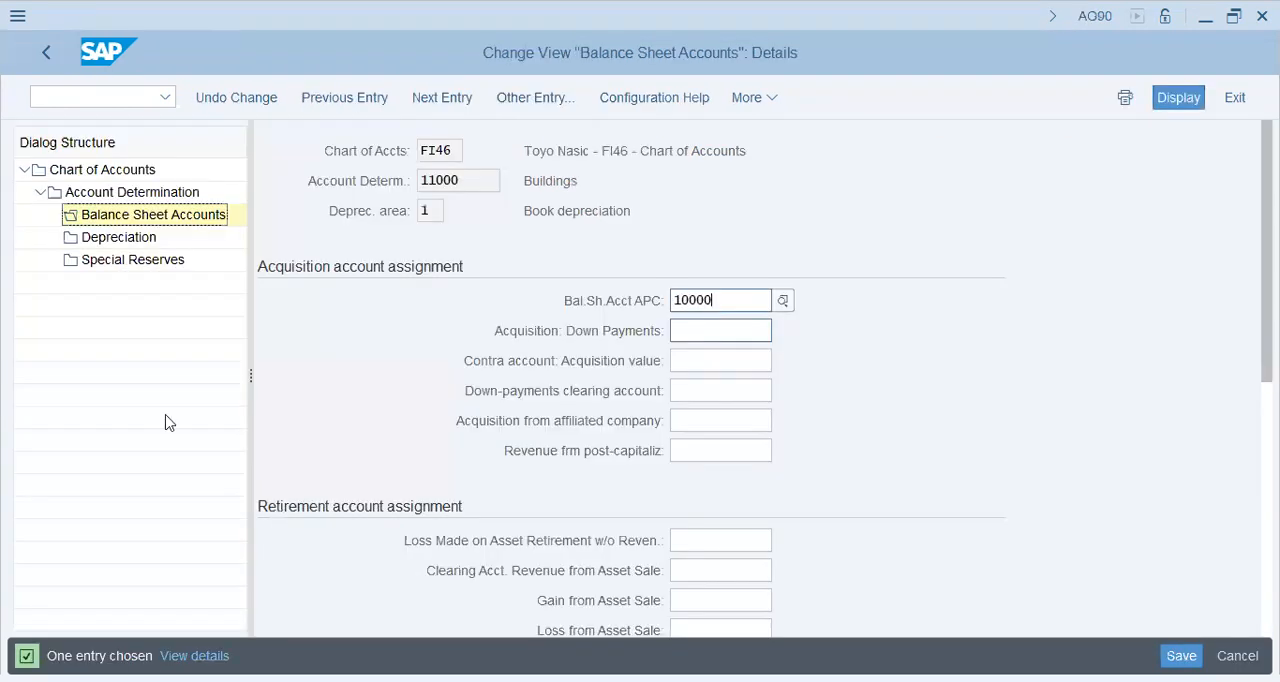
key("alt+Tab")
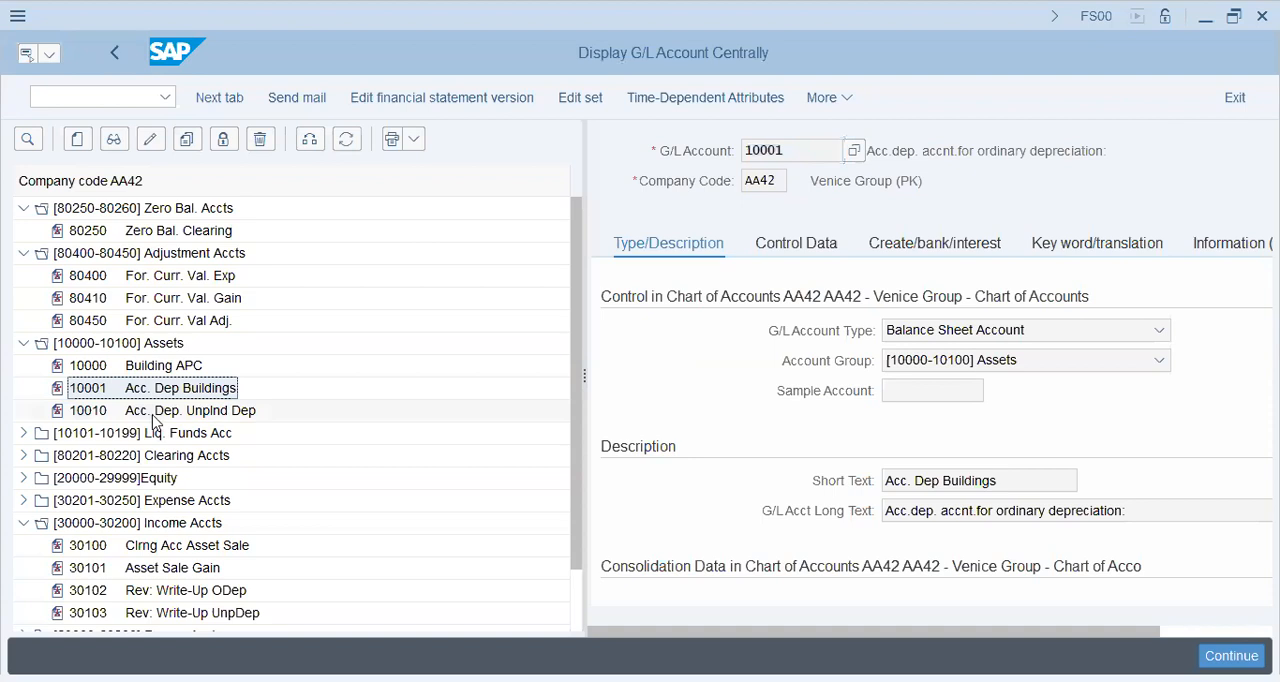
left_click(250, 414)
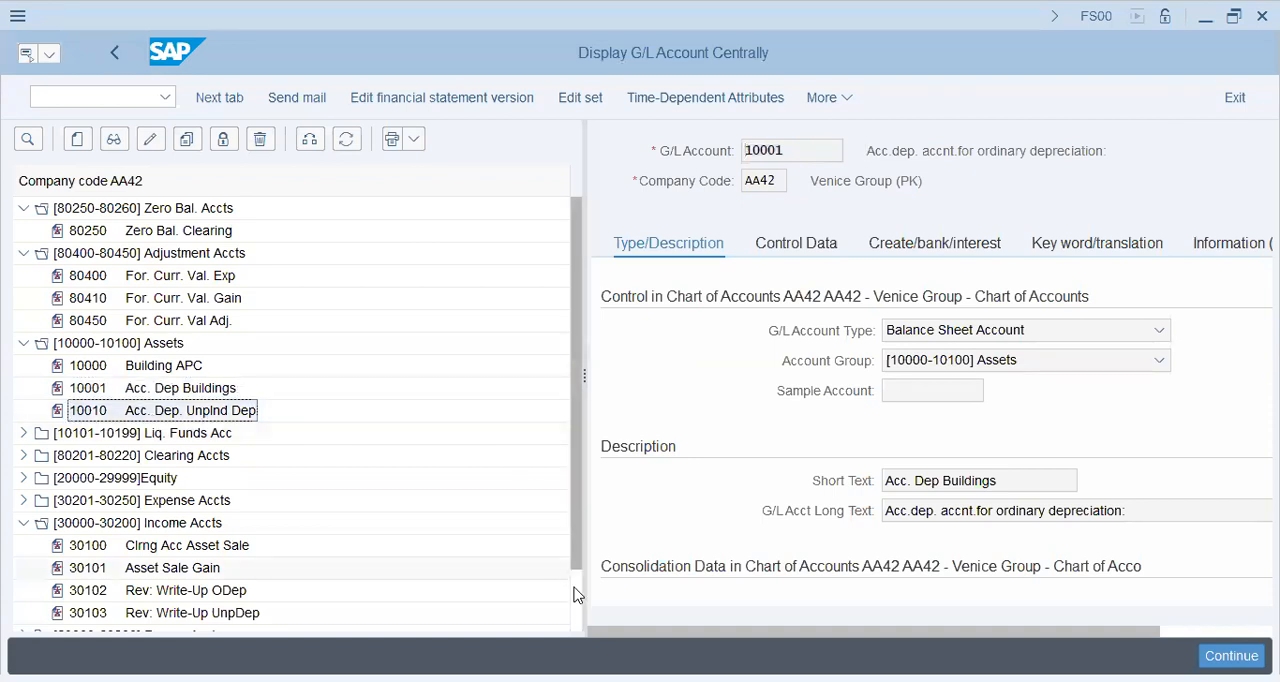
Assign account 30100 Clrng Acc Asset Sale as the clearing account for revenue from asset sale.
scroll(215, 430, "down", 1)
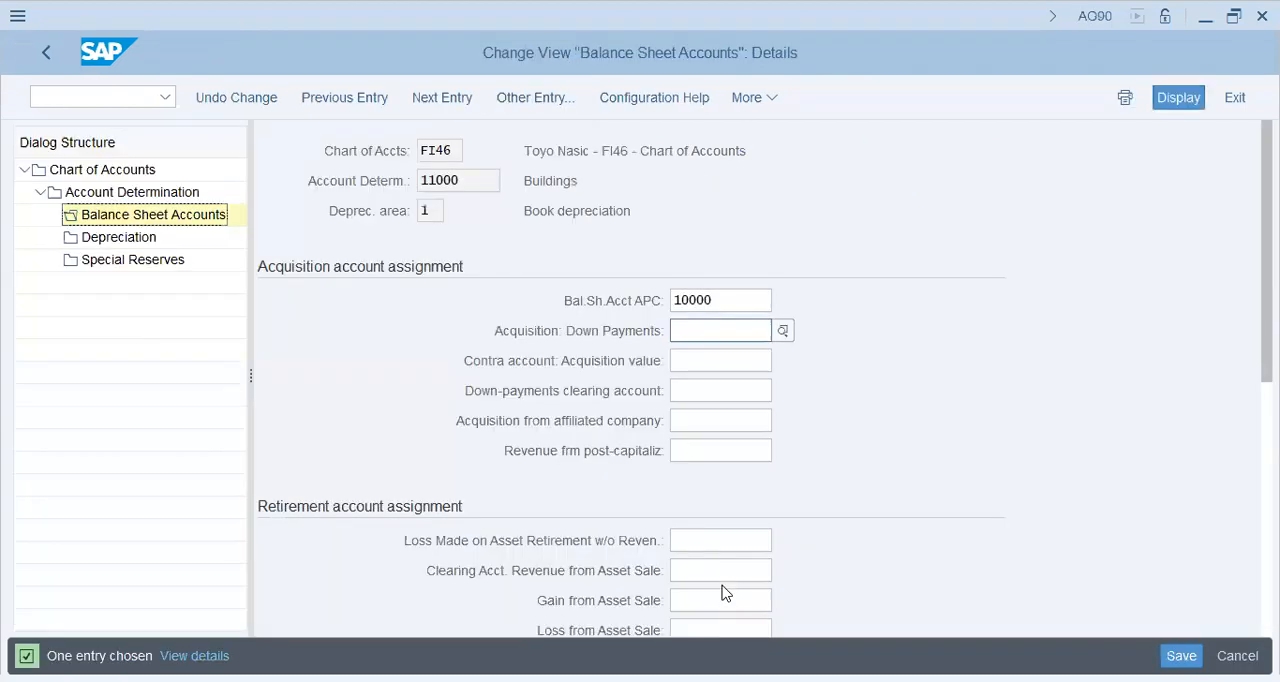
scroll(725, 593, "down", 2)
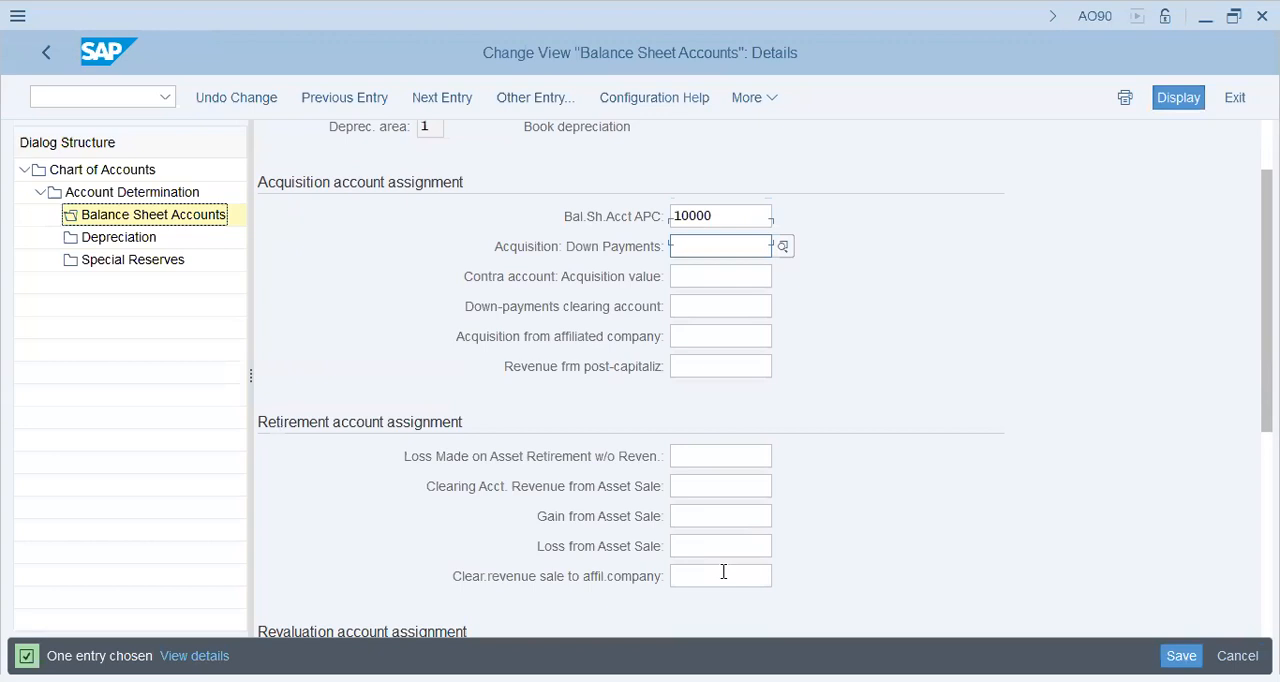
scroll(700, 460, "down", 1)
left_click(701, 451)
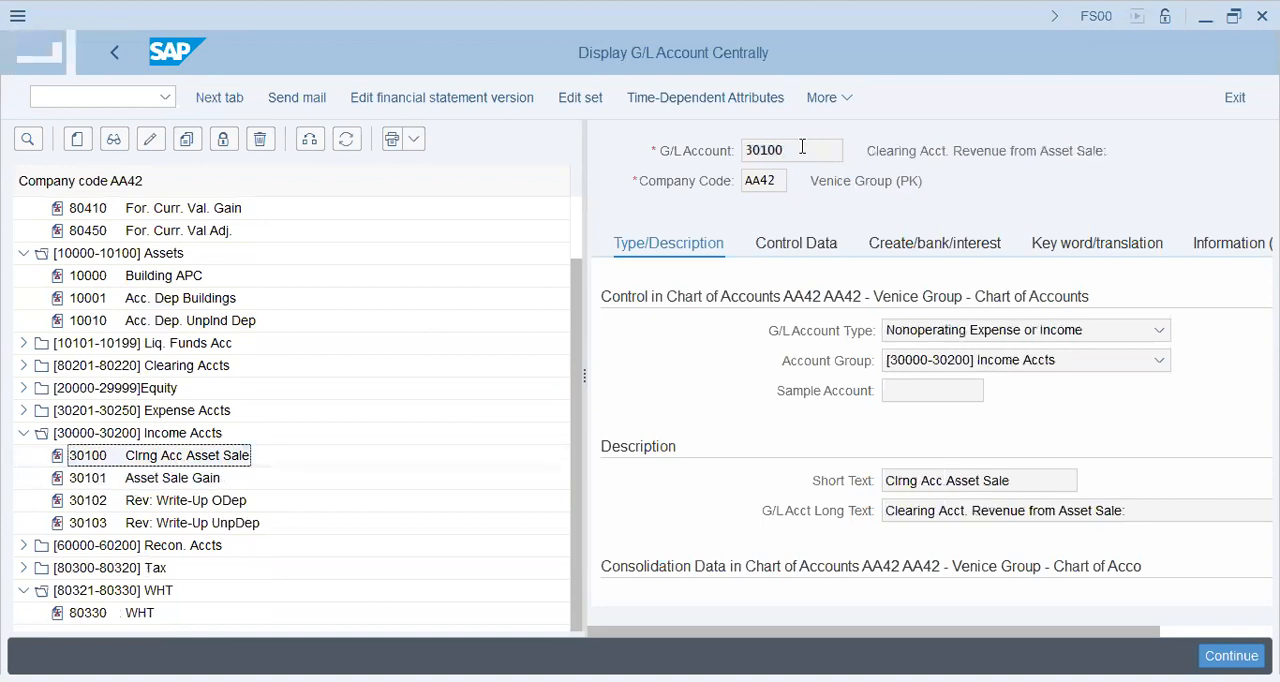
left_click(738, 150)
left_click(711, 230)
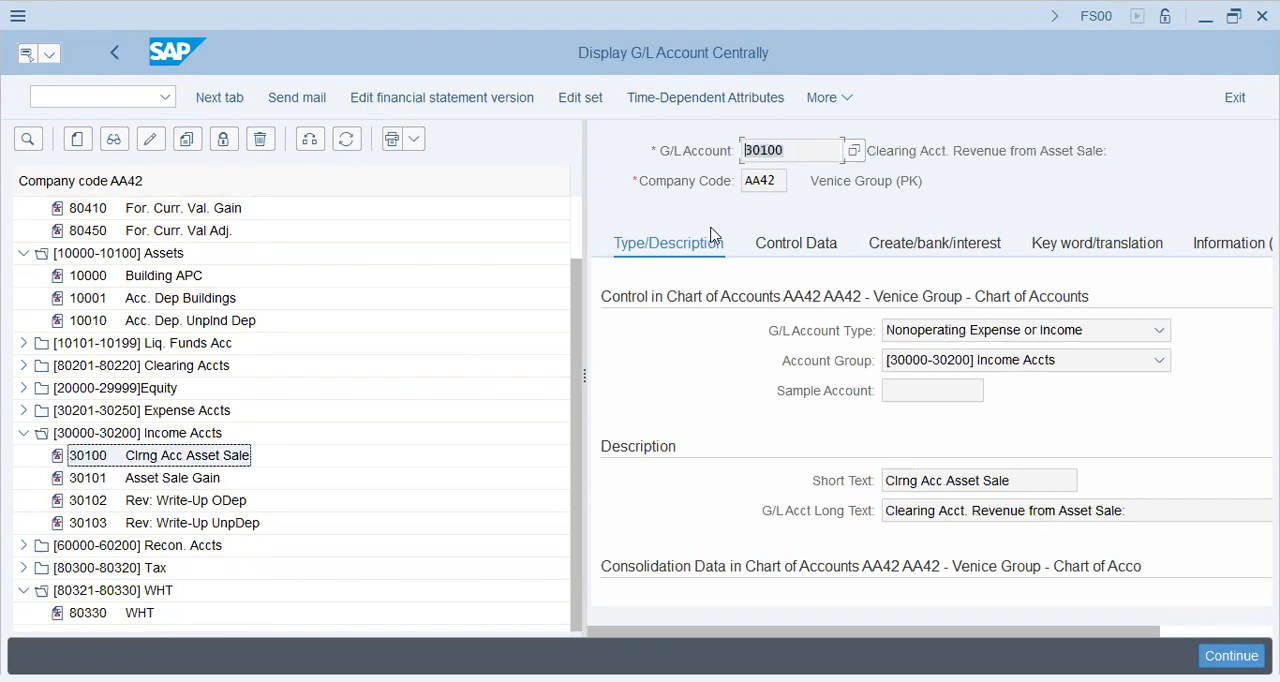
key("alt+Tab")
Assign account 30101 to Gain from Asset Sale and account 30241 to Loss from Asset Sale.
left_click(706, 471)
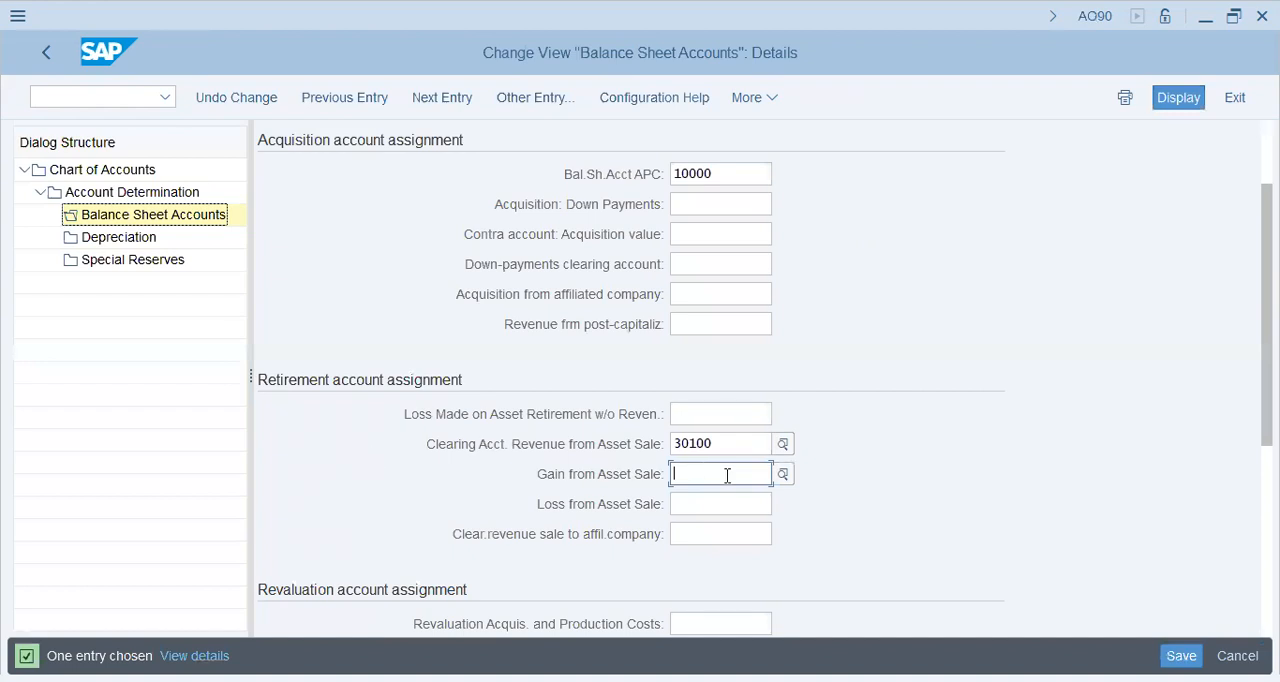
key("alt+Tab")
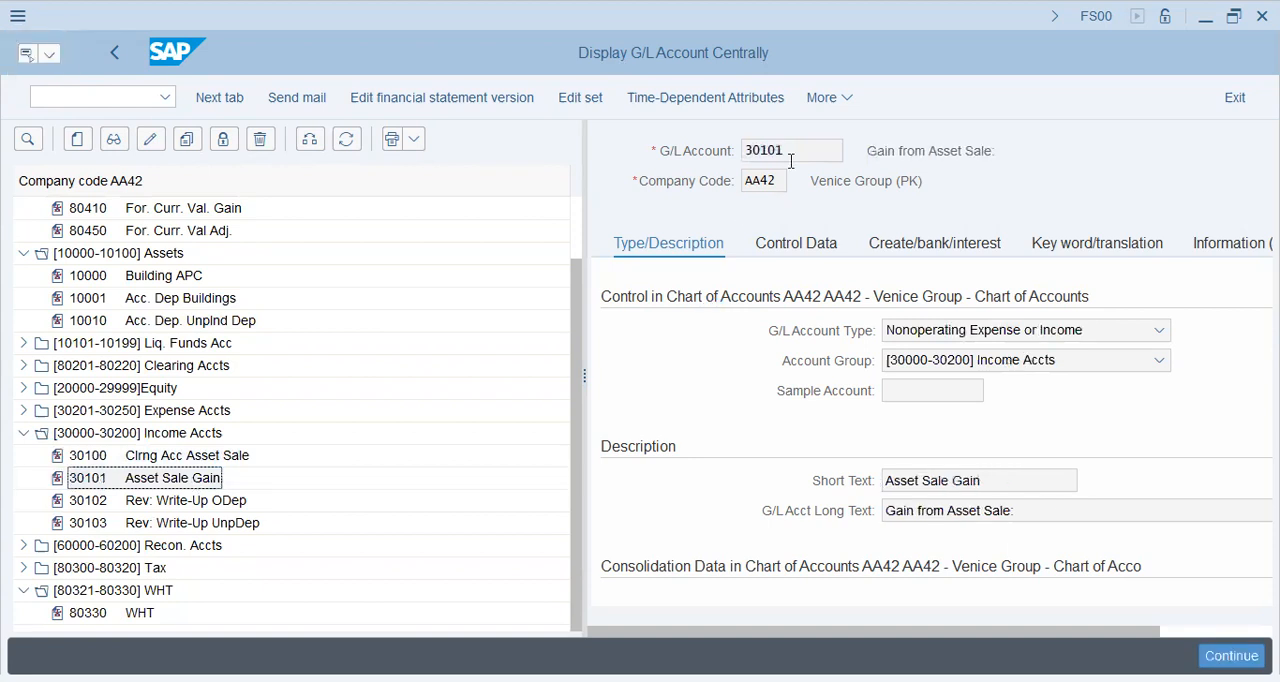
left_click(710, 148)
left_click(25, 411)
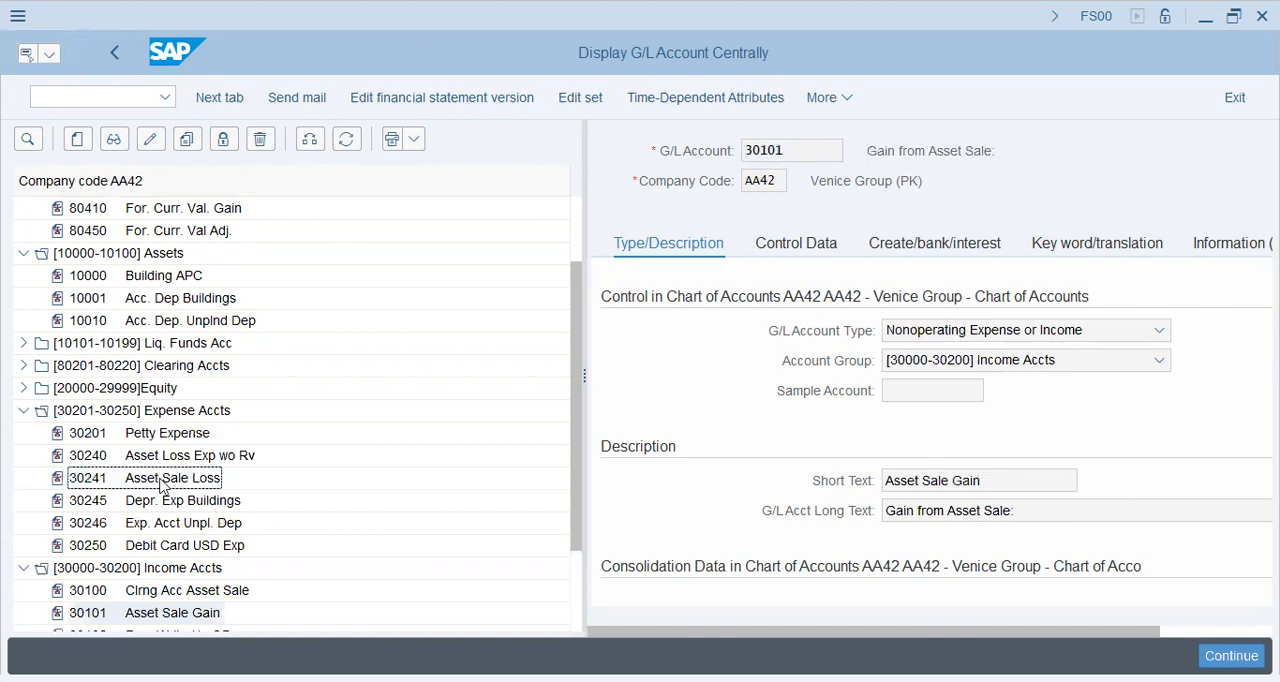
left_click(171, 478)
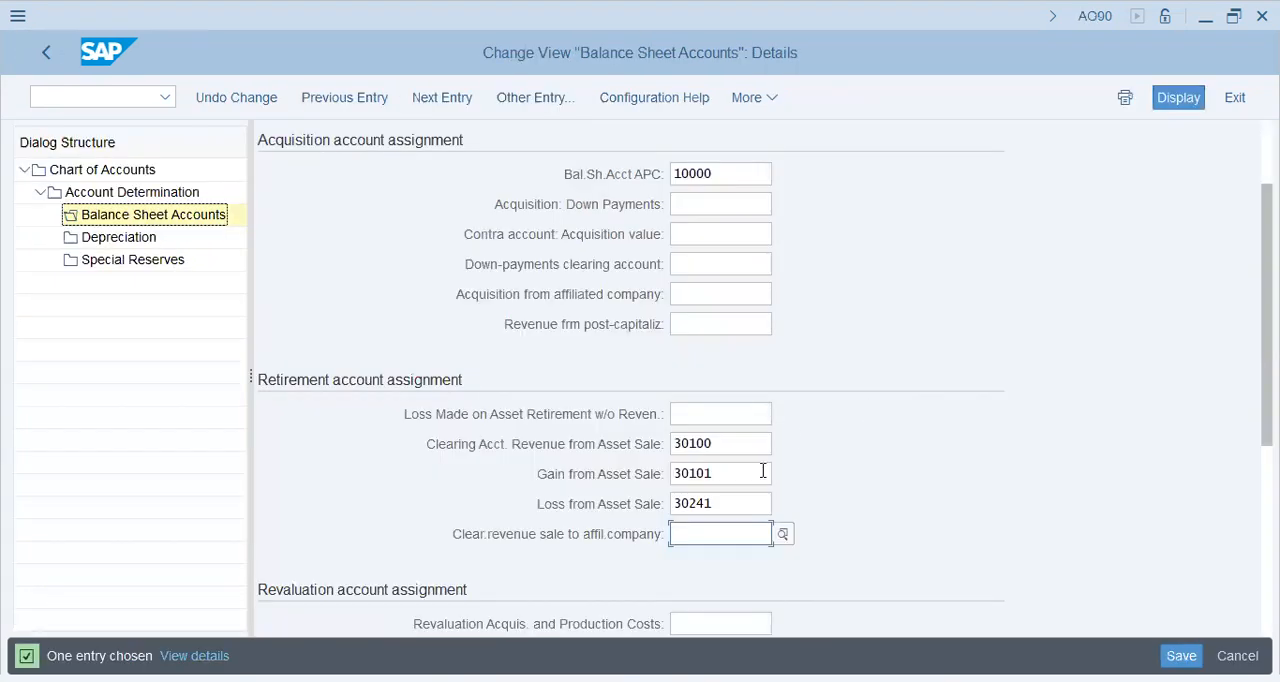
Look up the Interim Asset Clrng account 80201 in the Clearing Accts group of company code AA42.
left_click(714, 415)
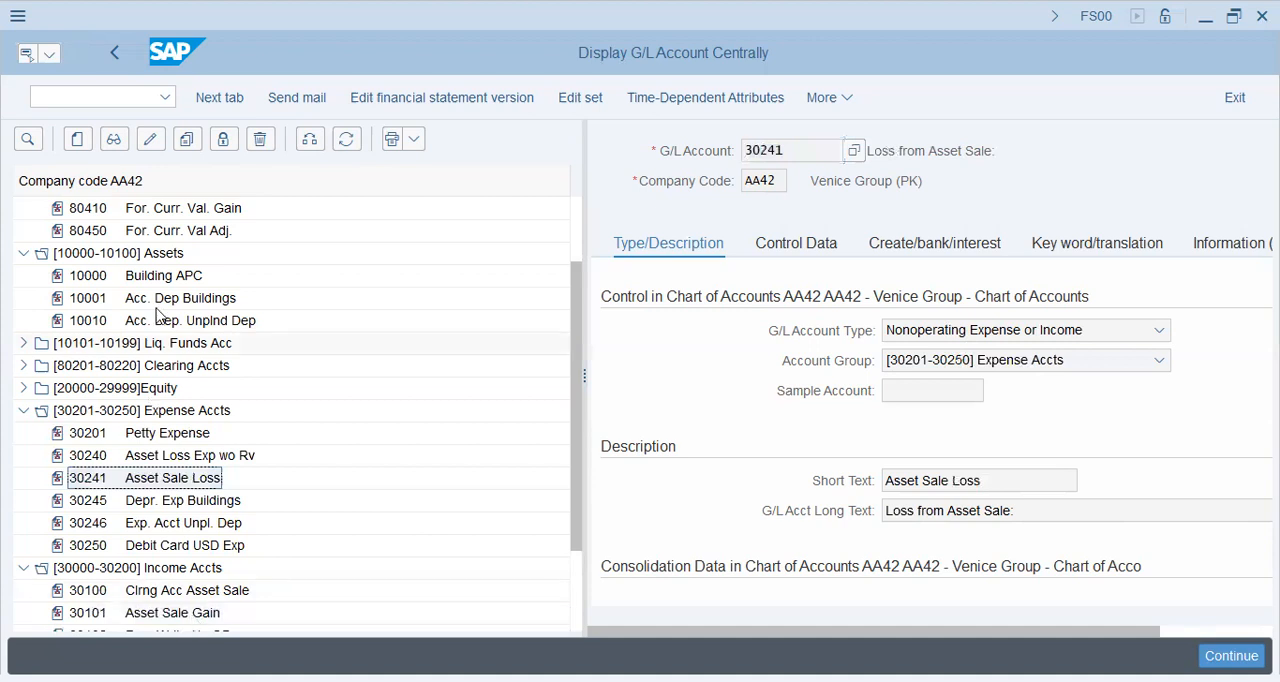
scroll(460, 483, "down", 1)
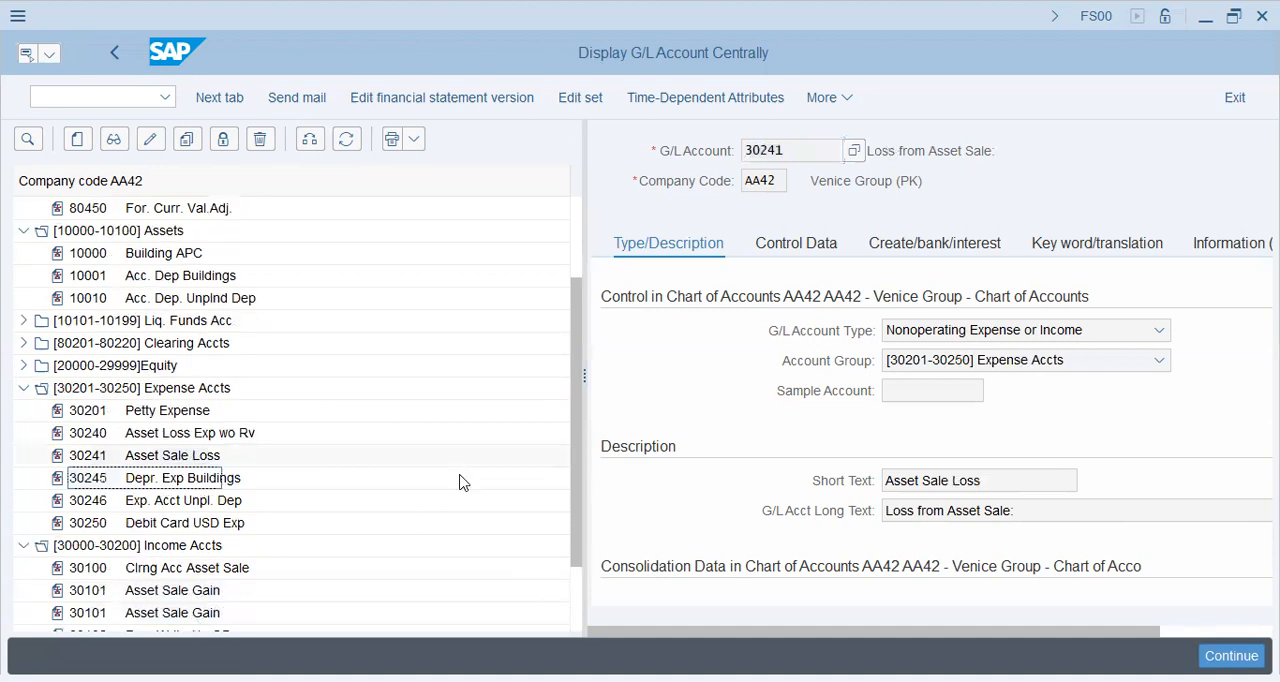
left_click(23, 343)
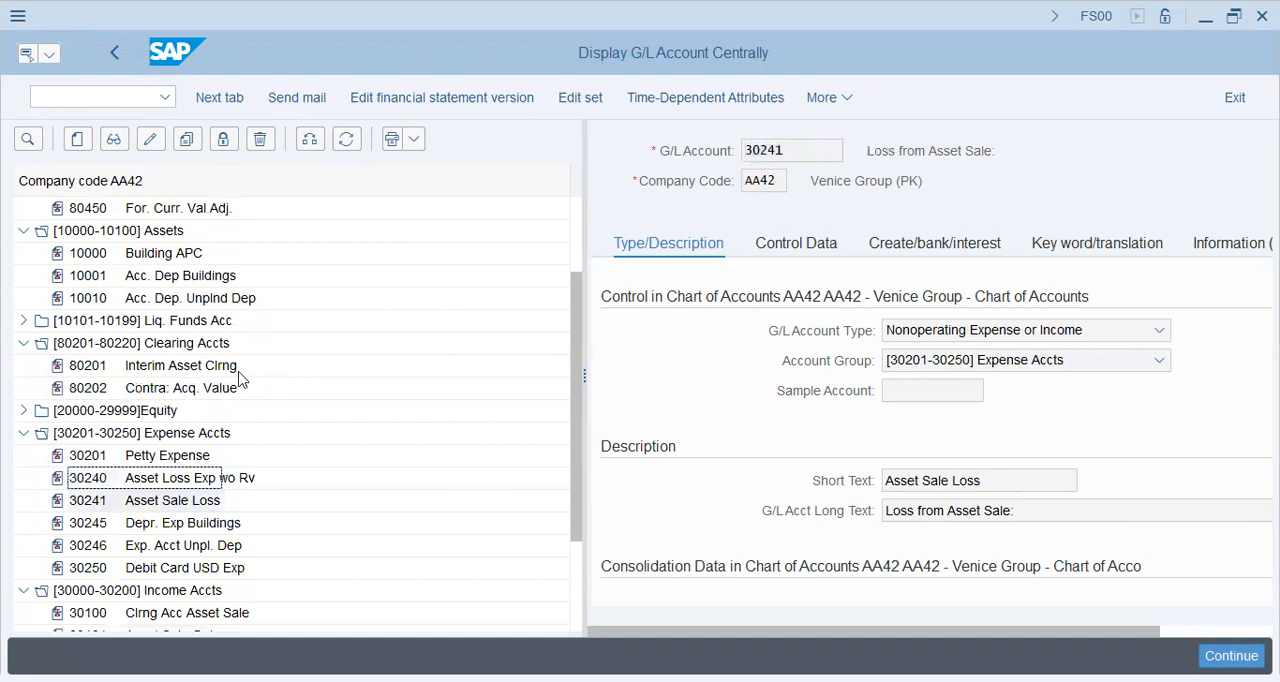
left_click(186, 368)
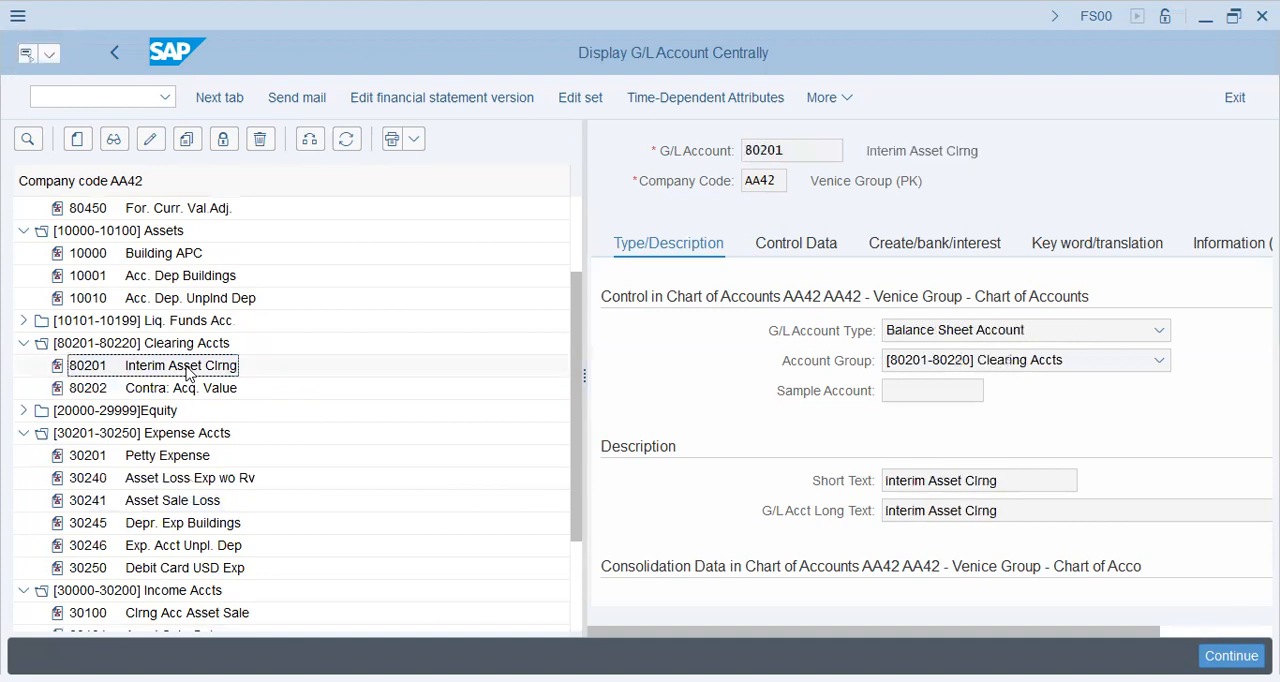
Switch the G/L account tree to company code FI46, display its Interim Asset Clrng account 80201 and select the account number.
left_click(311, 142)
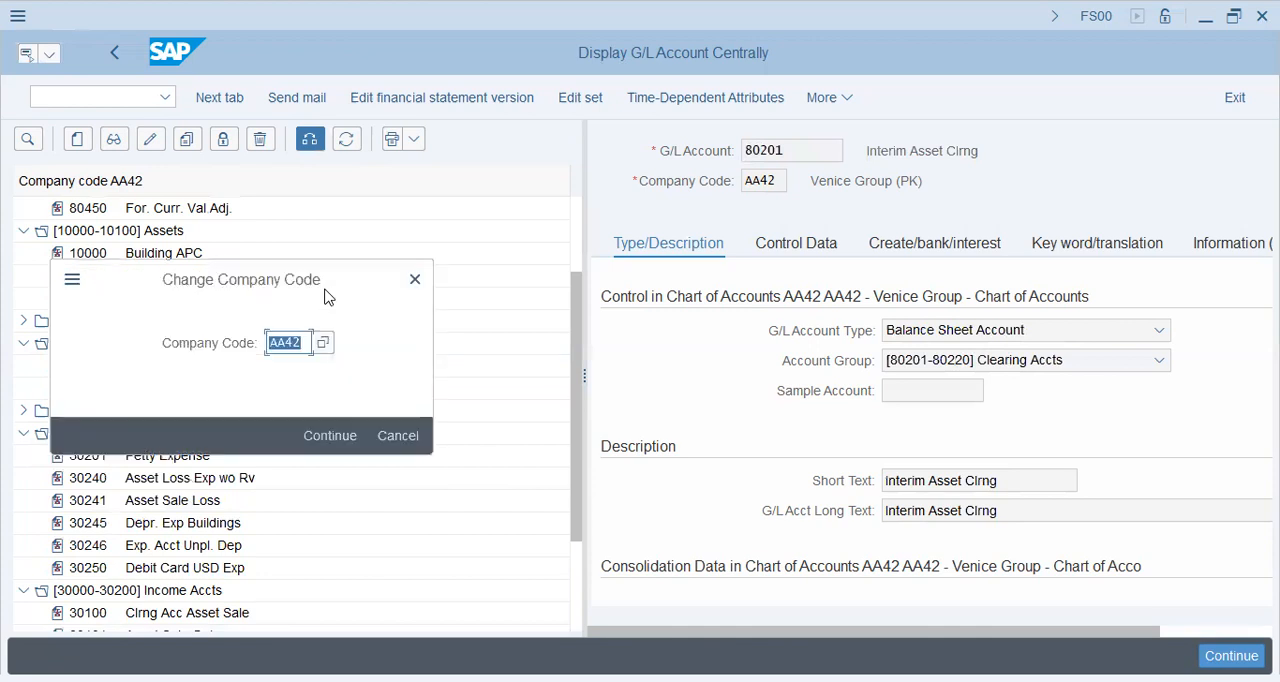
type("fi46")
key("Return")
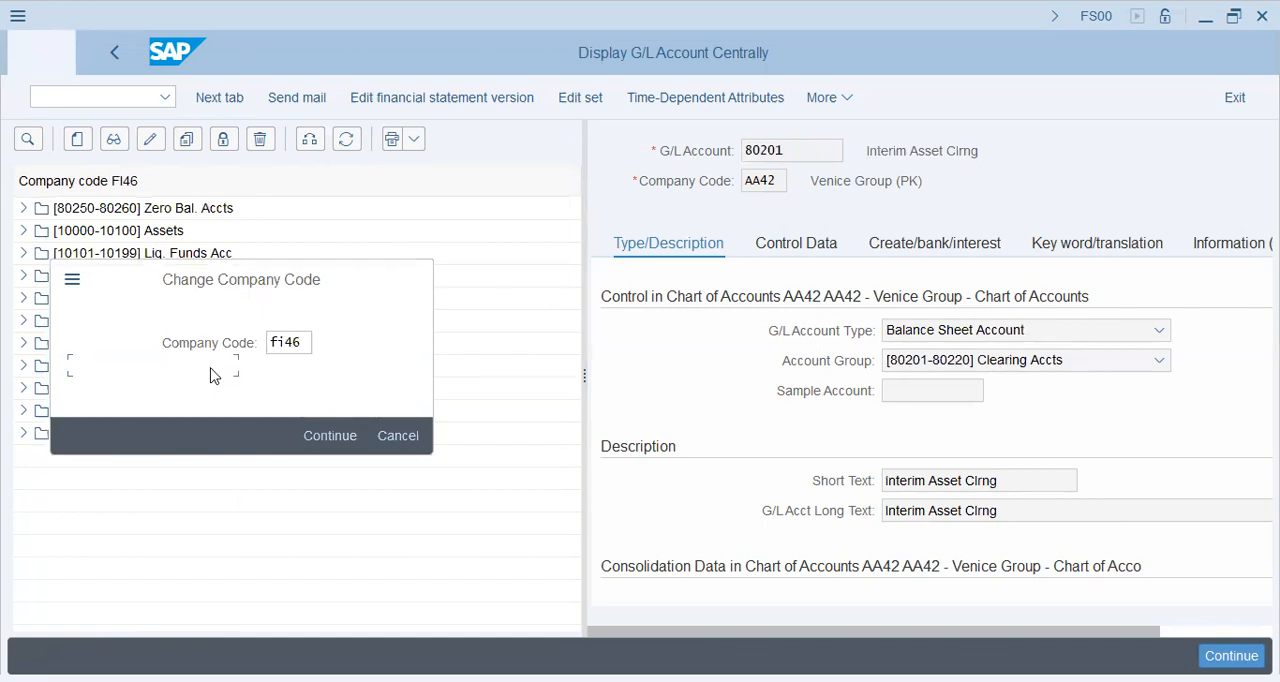
left_click(23, 276)
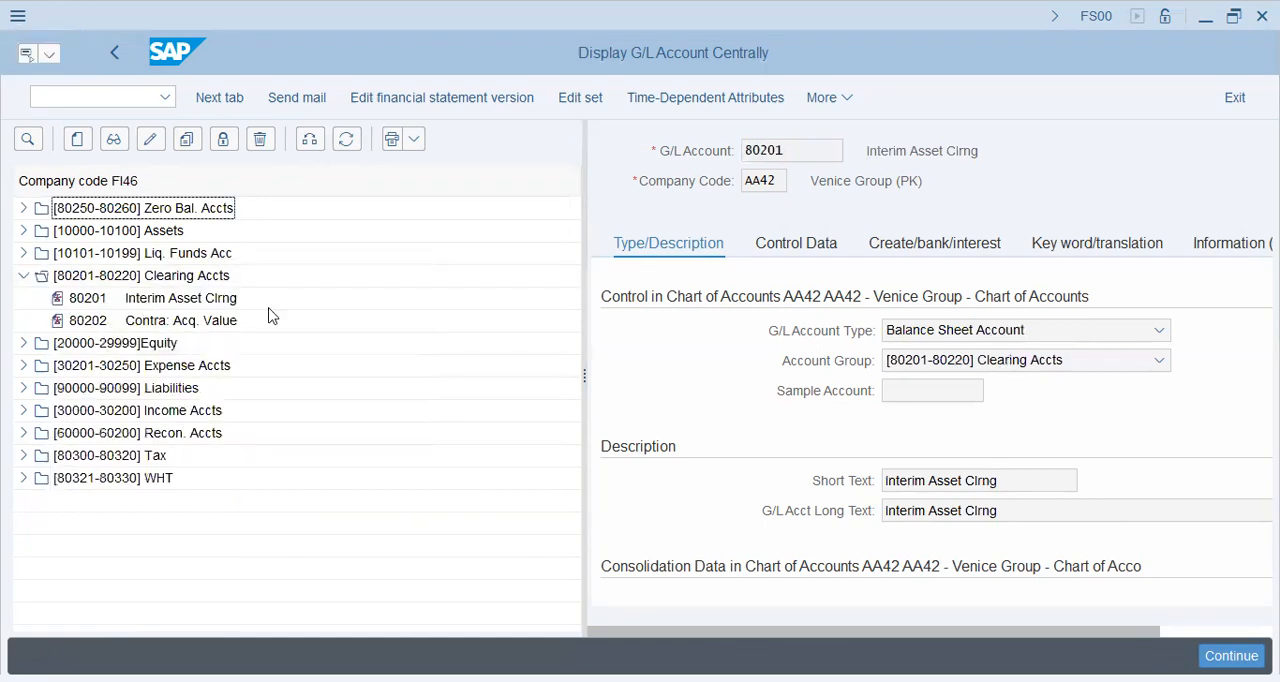
double_click(203, 302)
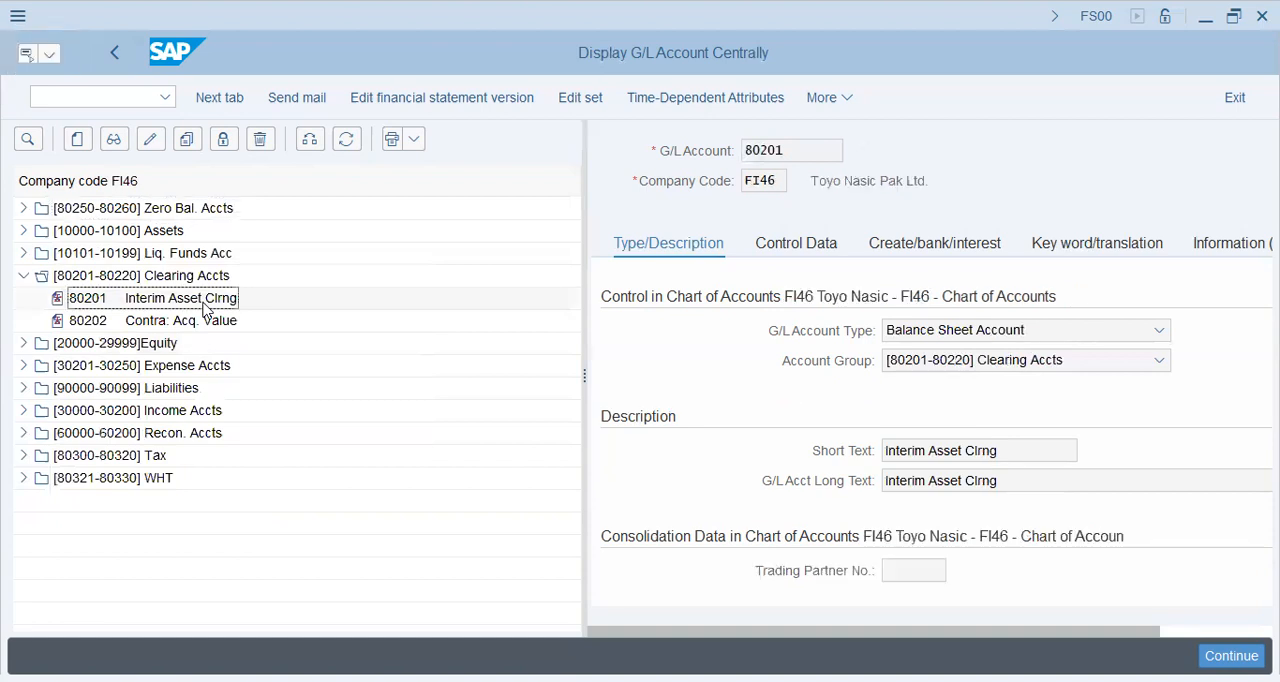
left_click(675, 151)
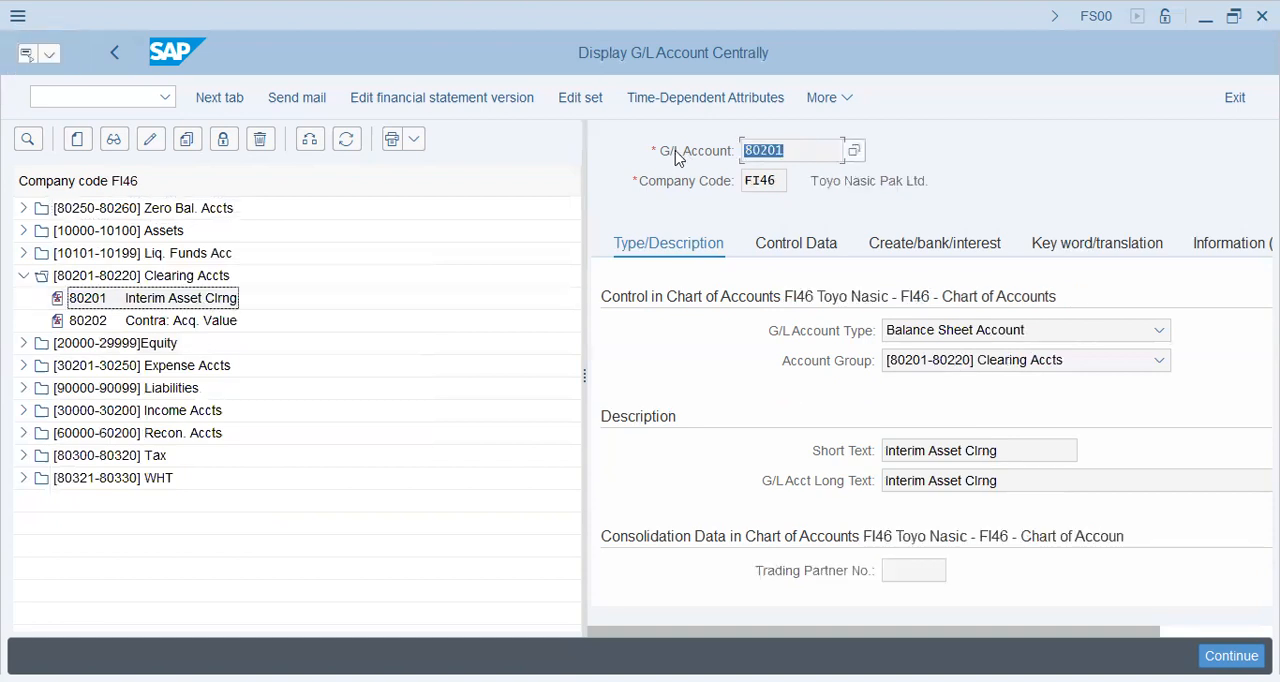
Open the depreciation account details of the Buildings account determination for area 1 Book depreciation.
left_click(647, 194)
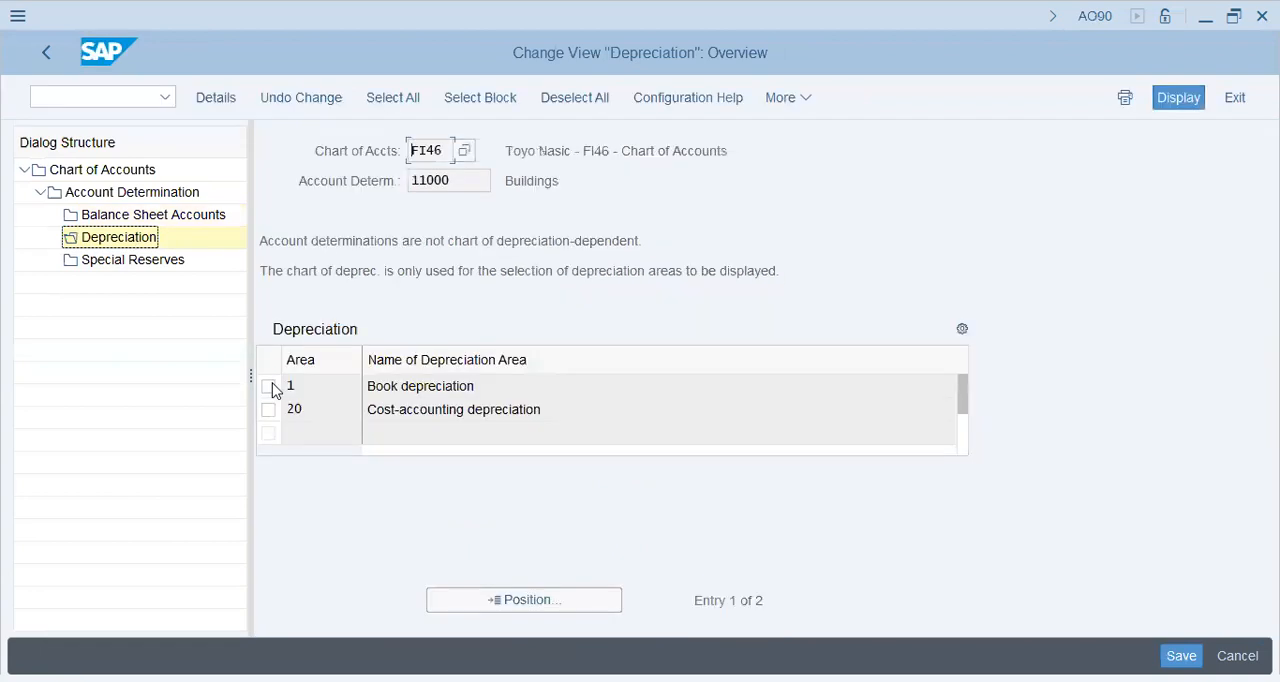
left_click(270, 387)
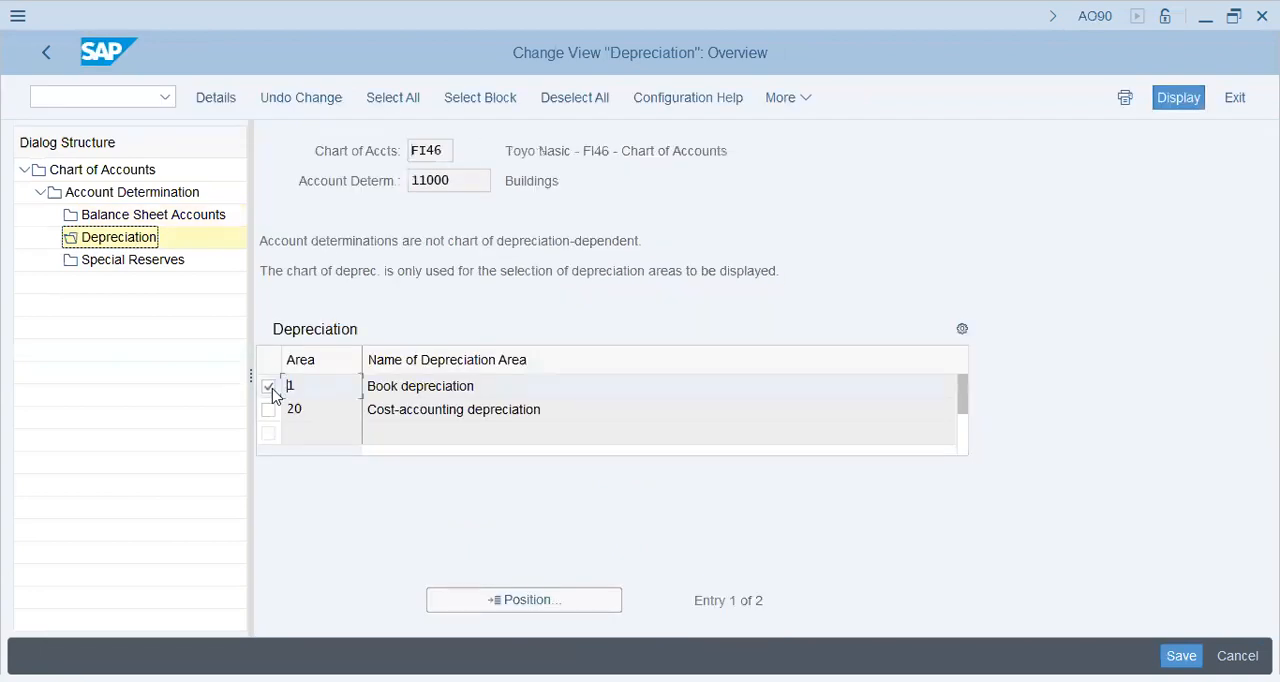
double_click(390, 387)
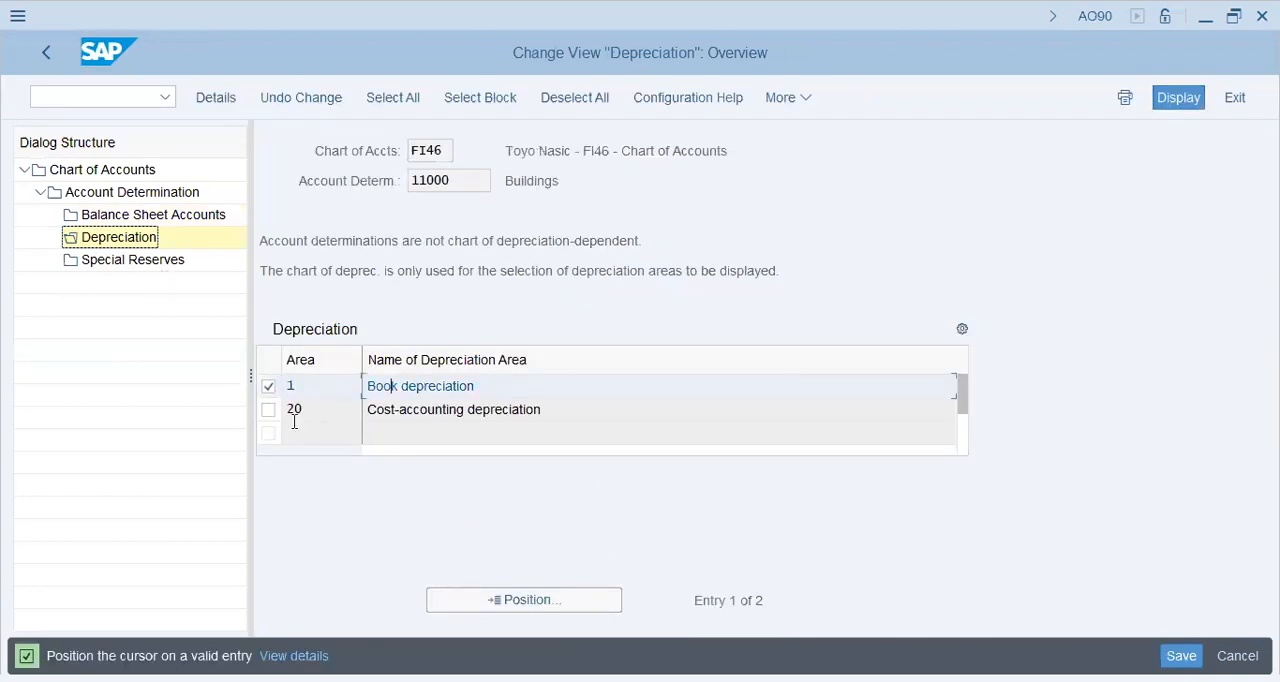
double_click(446, 390)
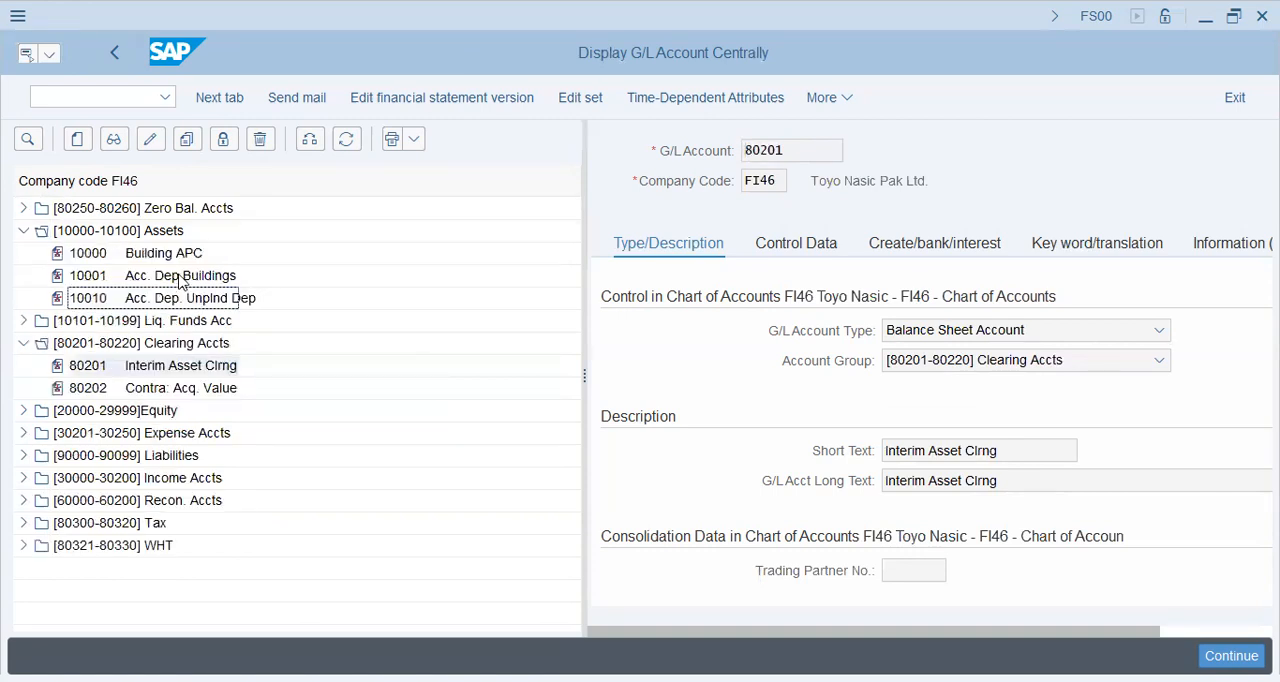
Assign account 10001 Acc. Dep Buildings as the accumulated depreciation account for ordinary depreciation.
left_click(180, 276)
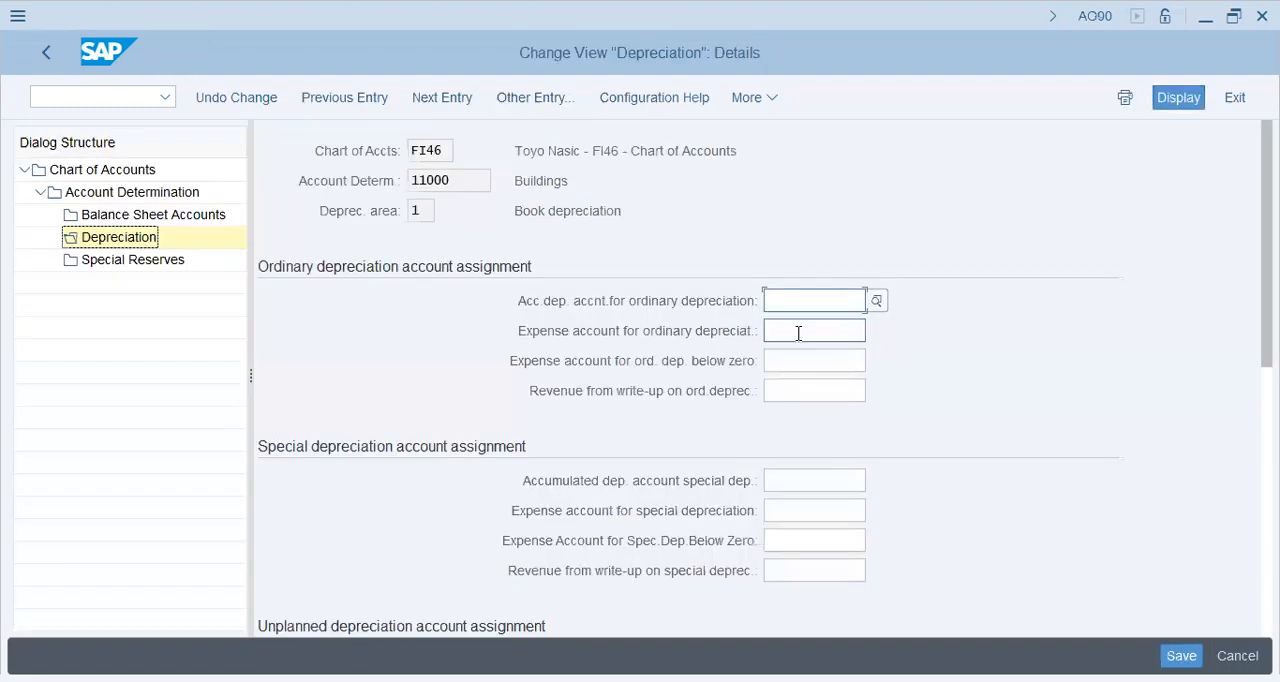
key("ctrl+v")
left_click(798, 332)
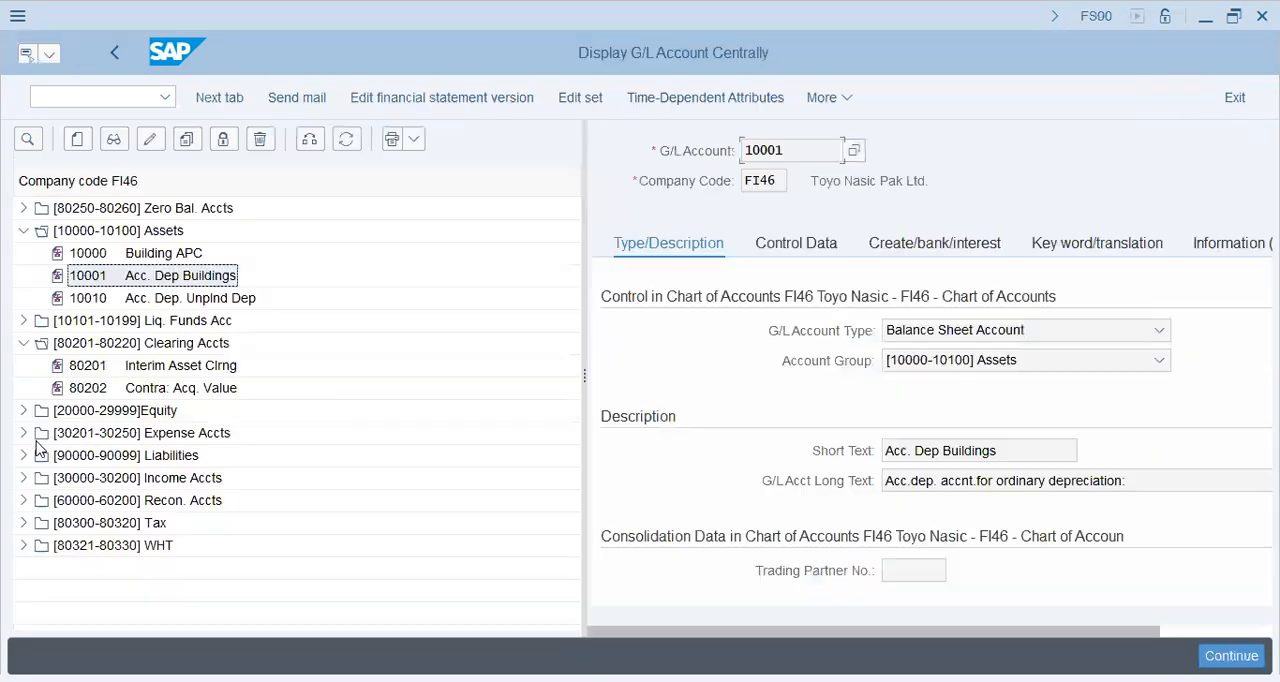
Look up account 30245 Depr. Exp Buildings among the expense accounts and assign it as the expense account for ordinary depreciation.
left_click(23, 433)
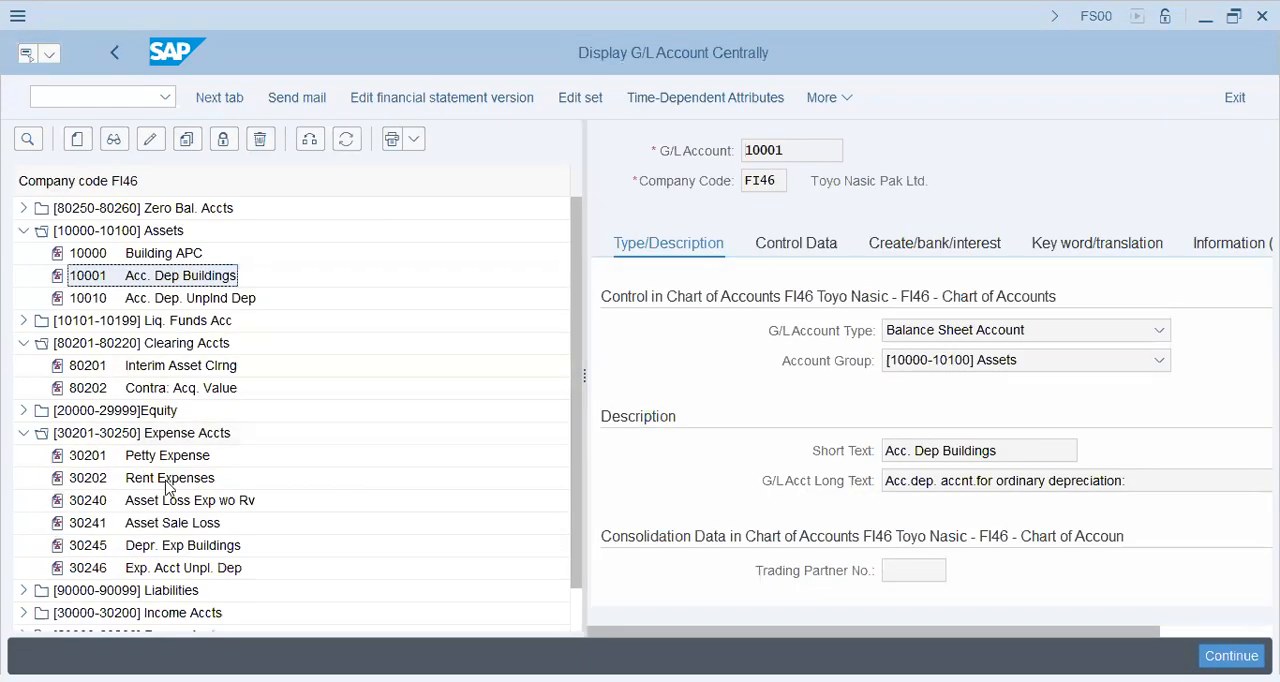
left_click(168, 503)
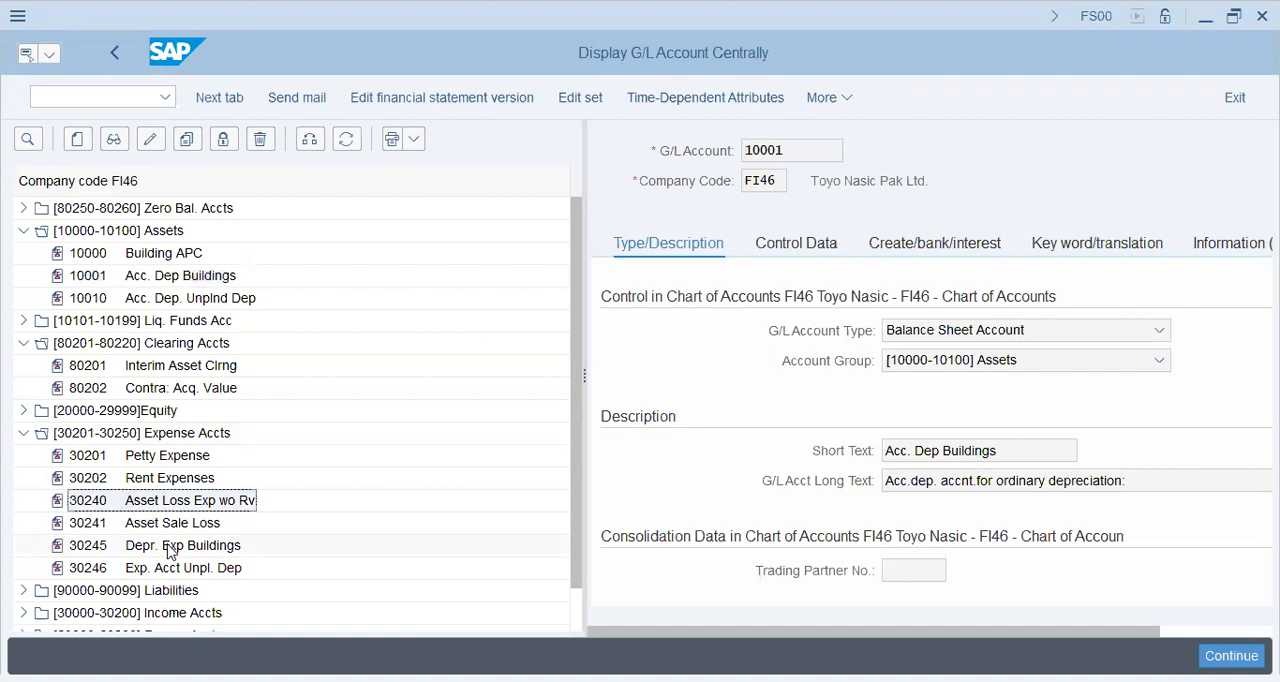
left_click(170, 549)
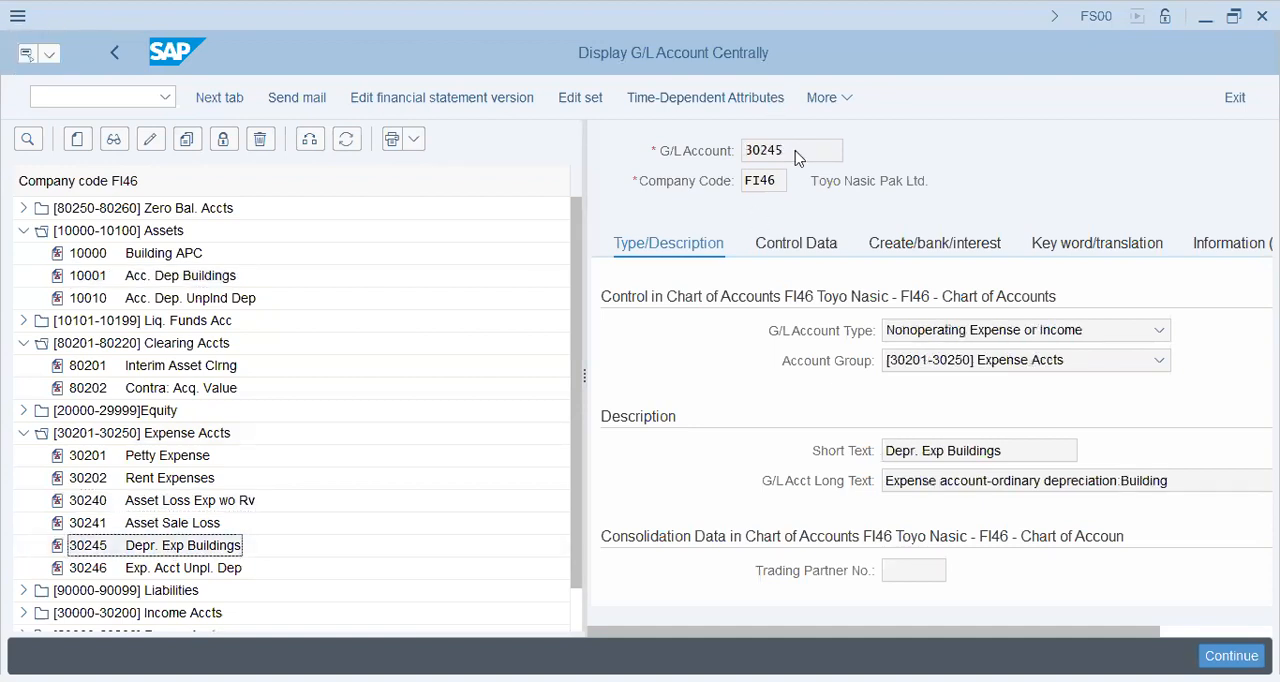
left_click(712, 150)
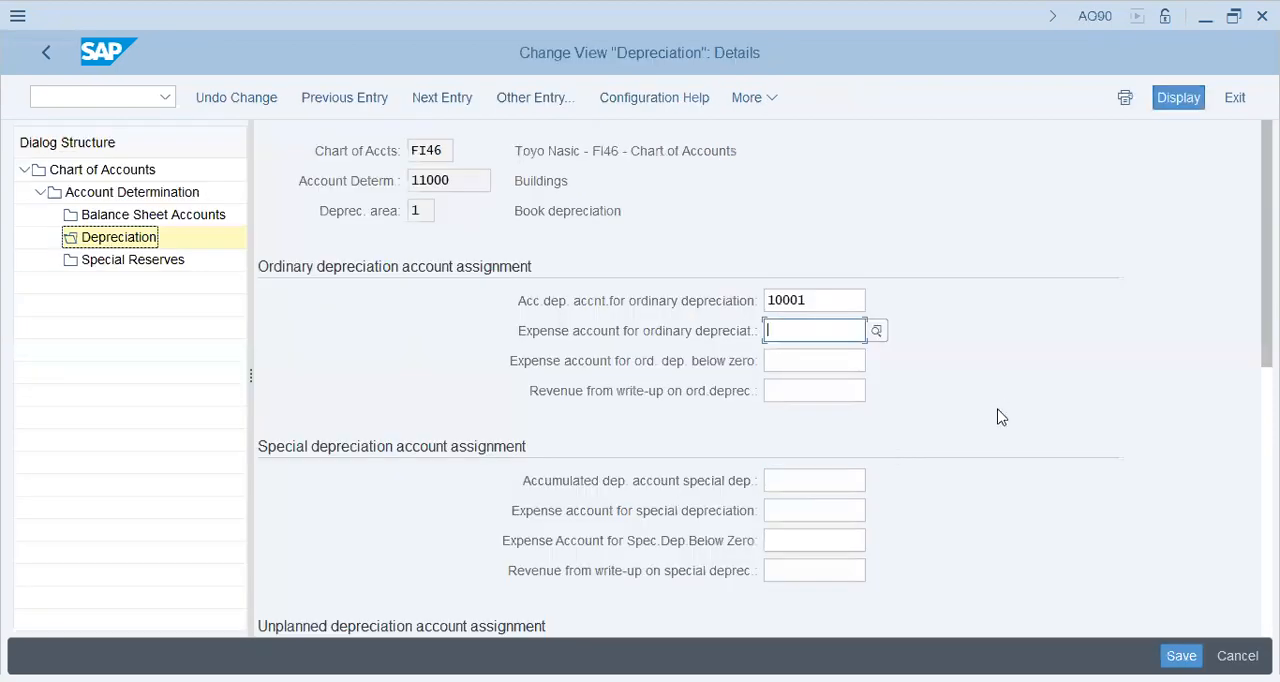
type("30245")
Assign the same account 30245 as the expense account for ordinary depreciation below zero.
left_click(810, 364)
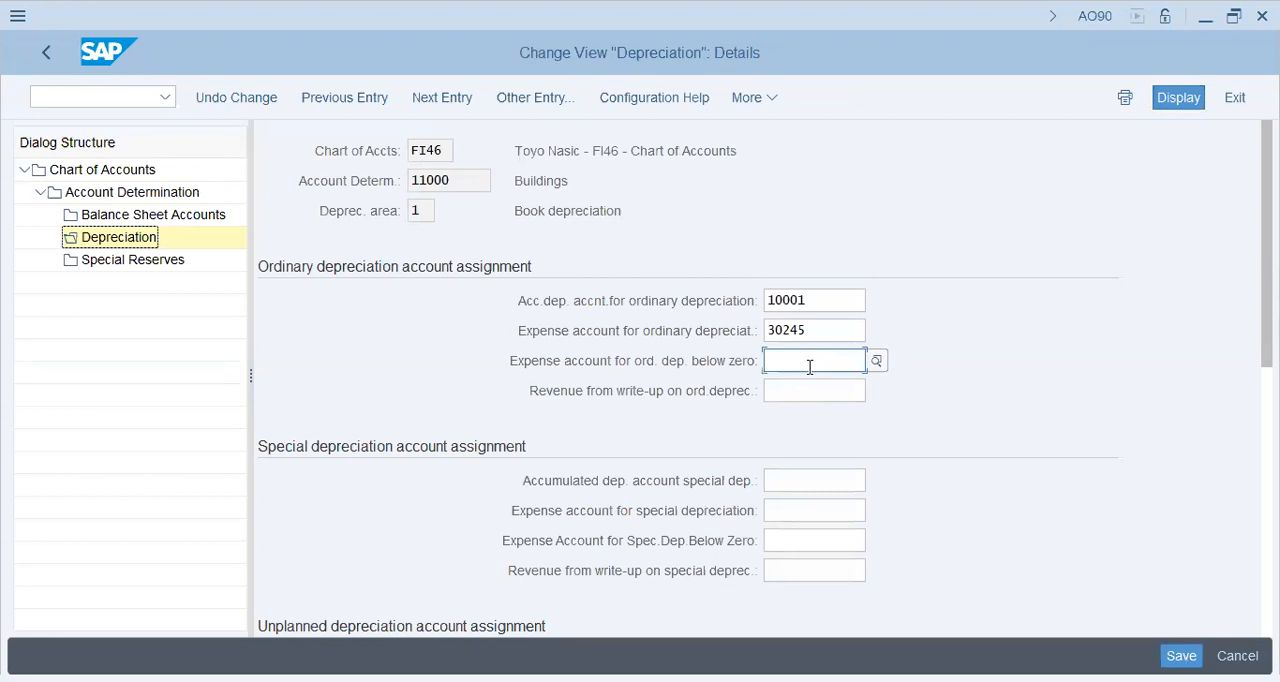
left_click(804, 394)
left_click(813, 358)
type("30245")
left_click(832, 398)
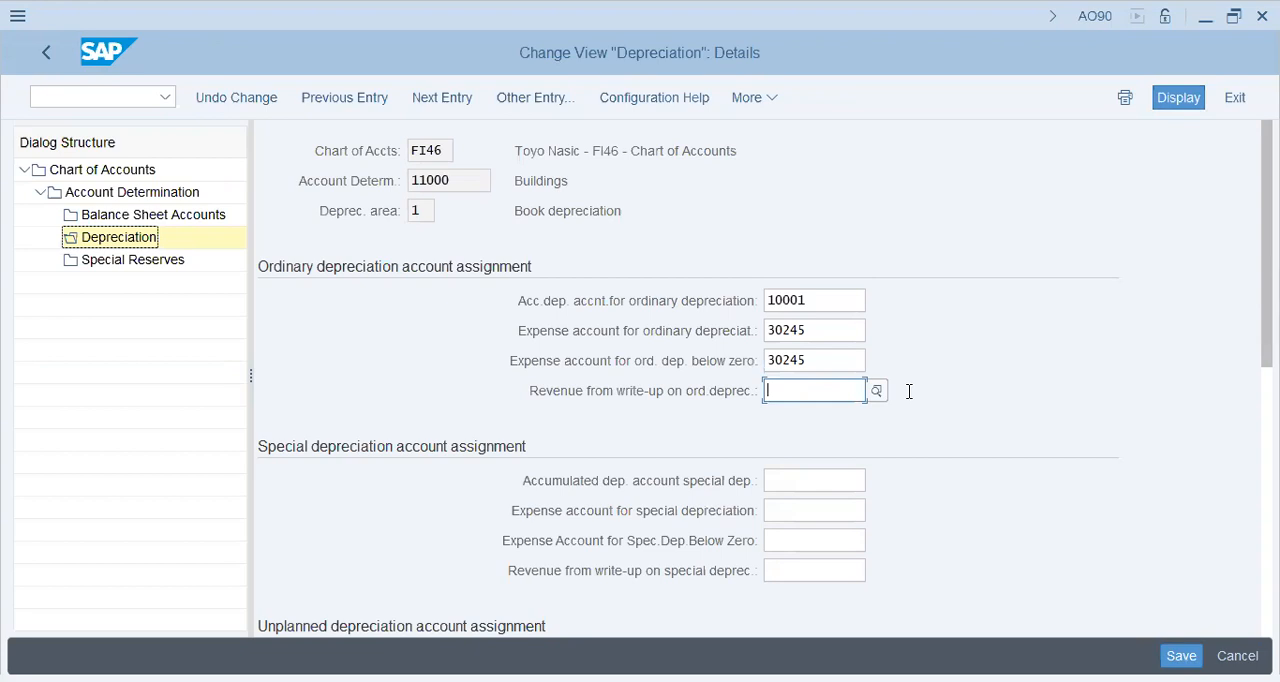
Assign account 10010 Acc. Dep. Unplnd Dep as the accumulated depreciation account for unplanned depreciation.
left_click(845, 472)
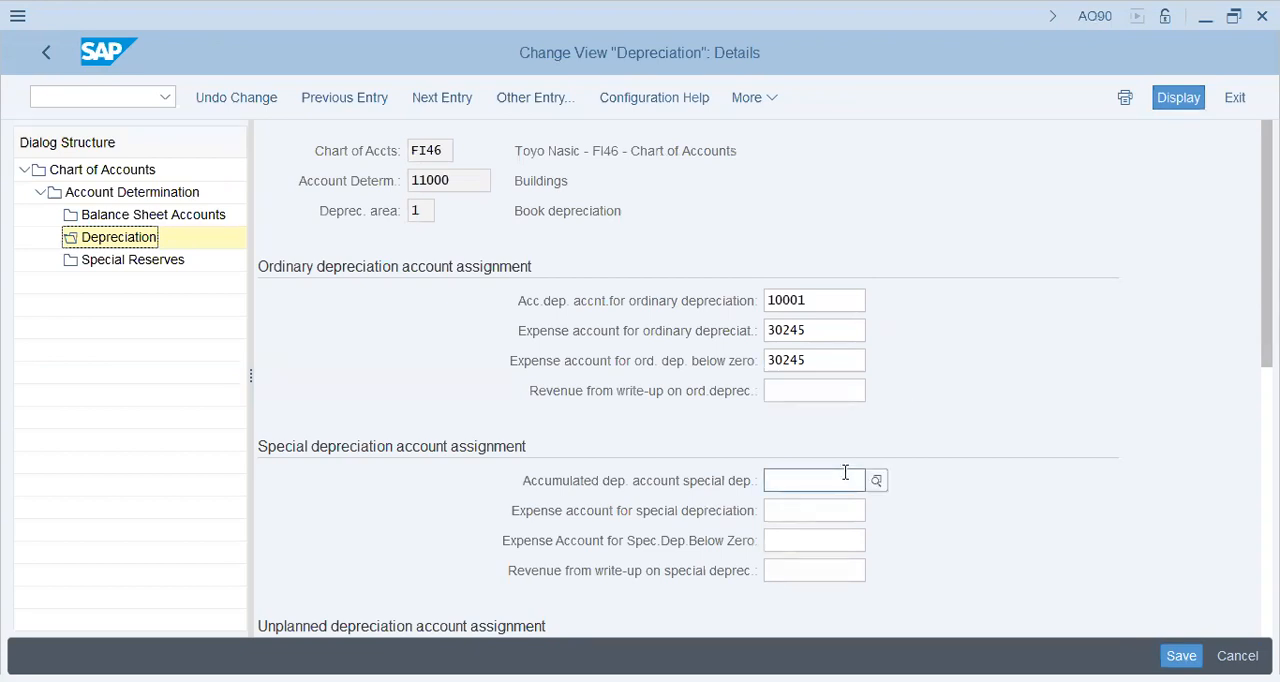
scroll(845, 472, "down", 1)
scroll(794, 520, "down", 3)
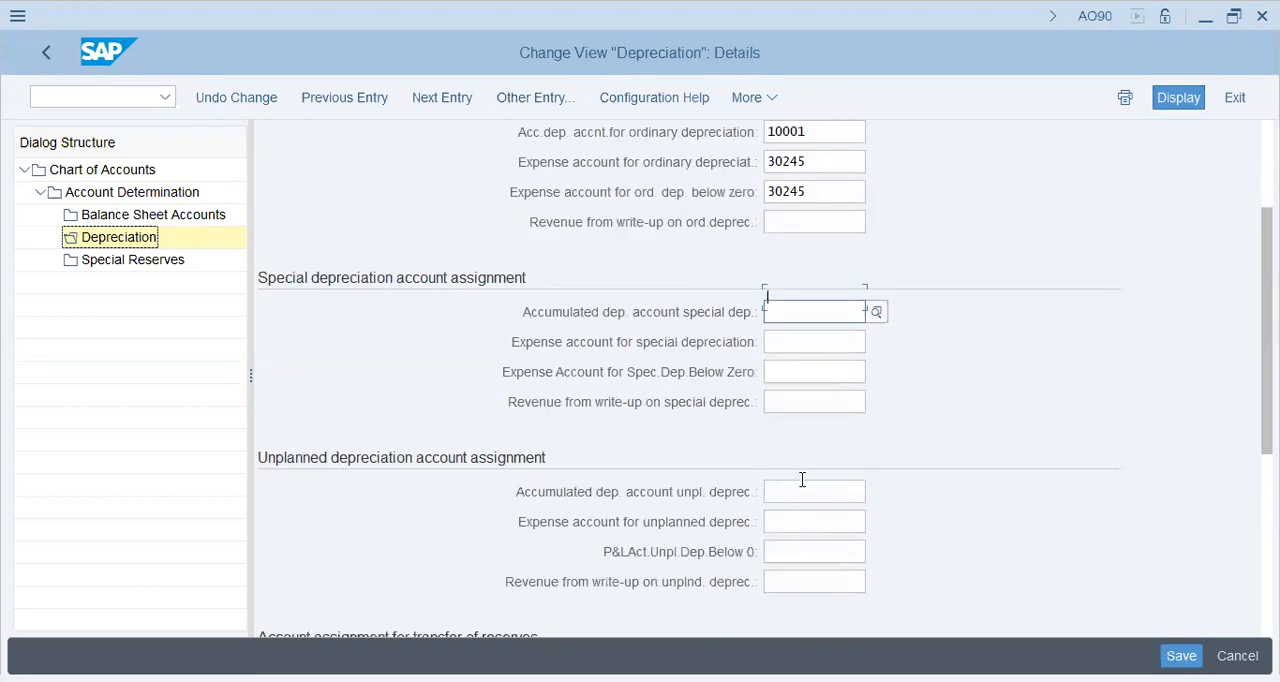
left_click(802, 478)
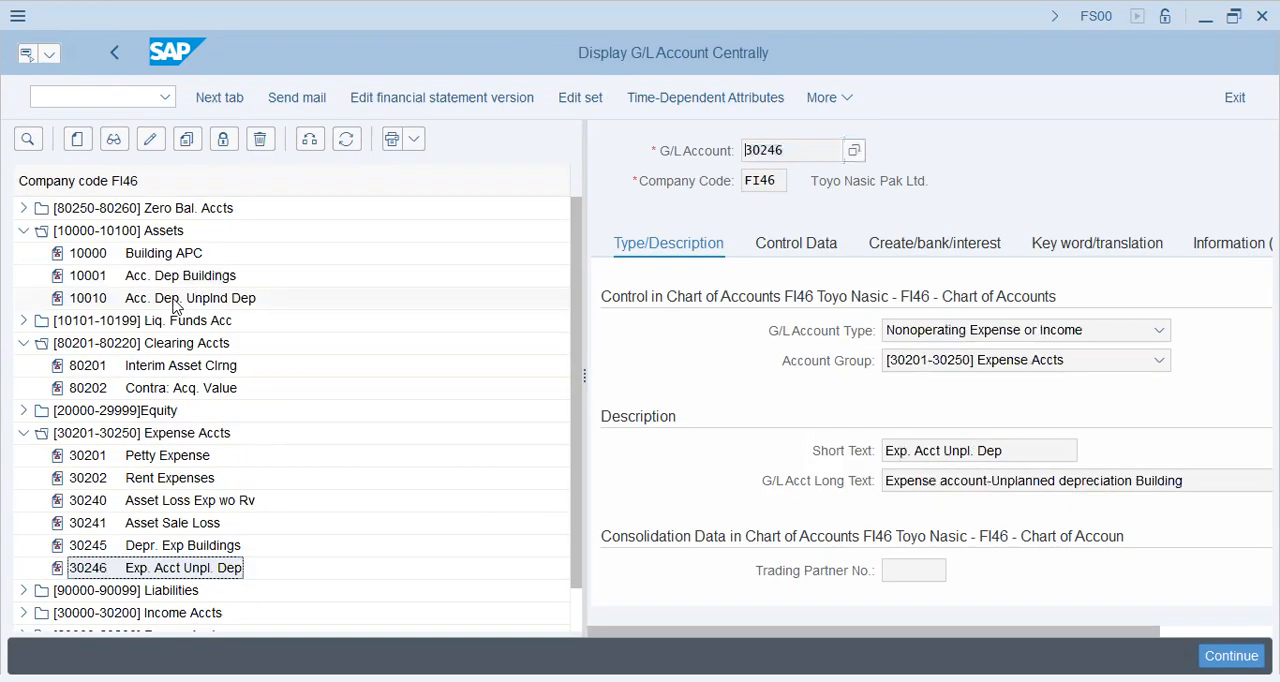
left_click(174, 300)
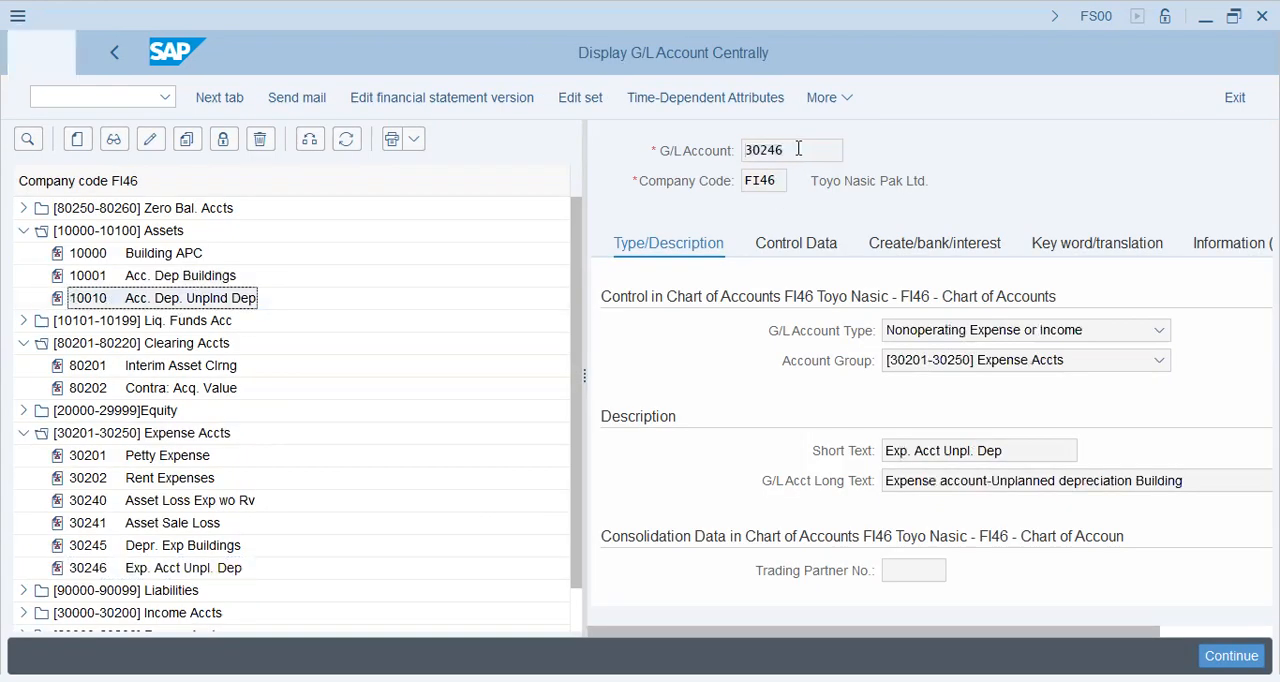
left_click_drag(799, 149, 722, 142)
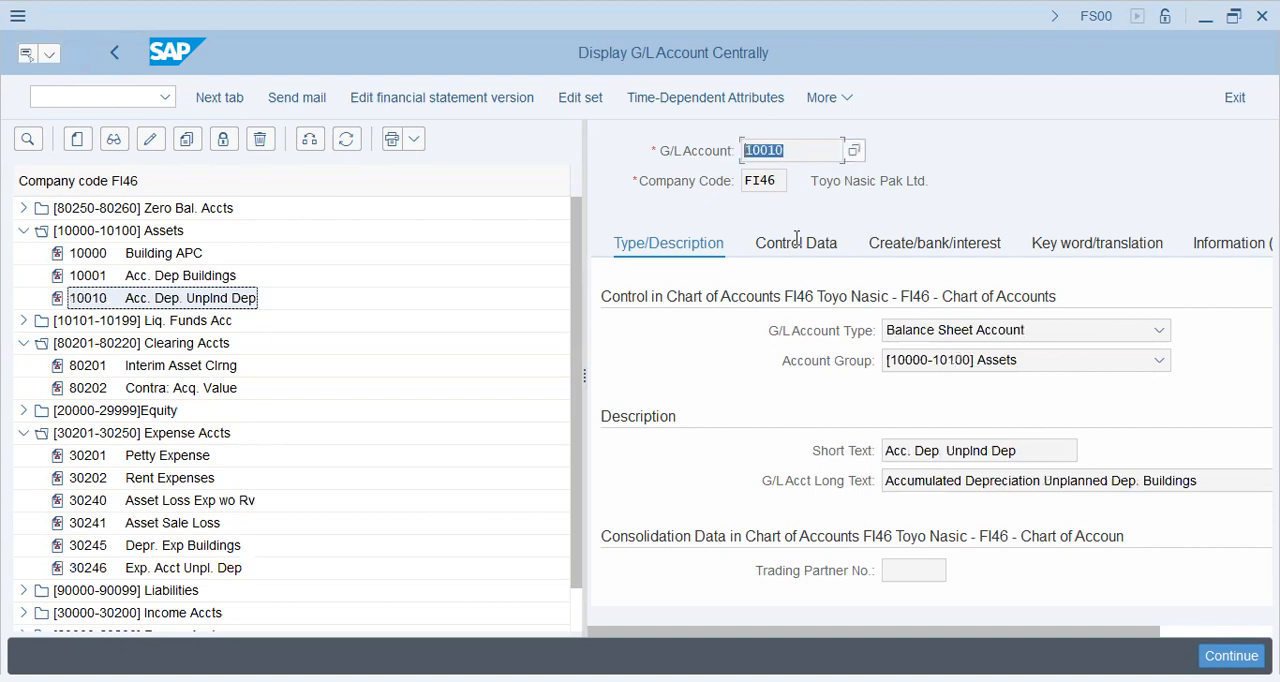
key("ctrl+c")
key("alt+Tab")
key("ctrl+v")
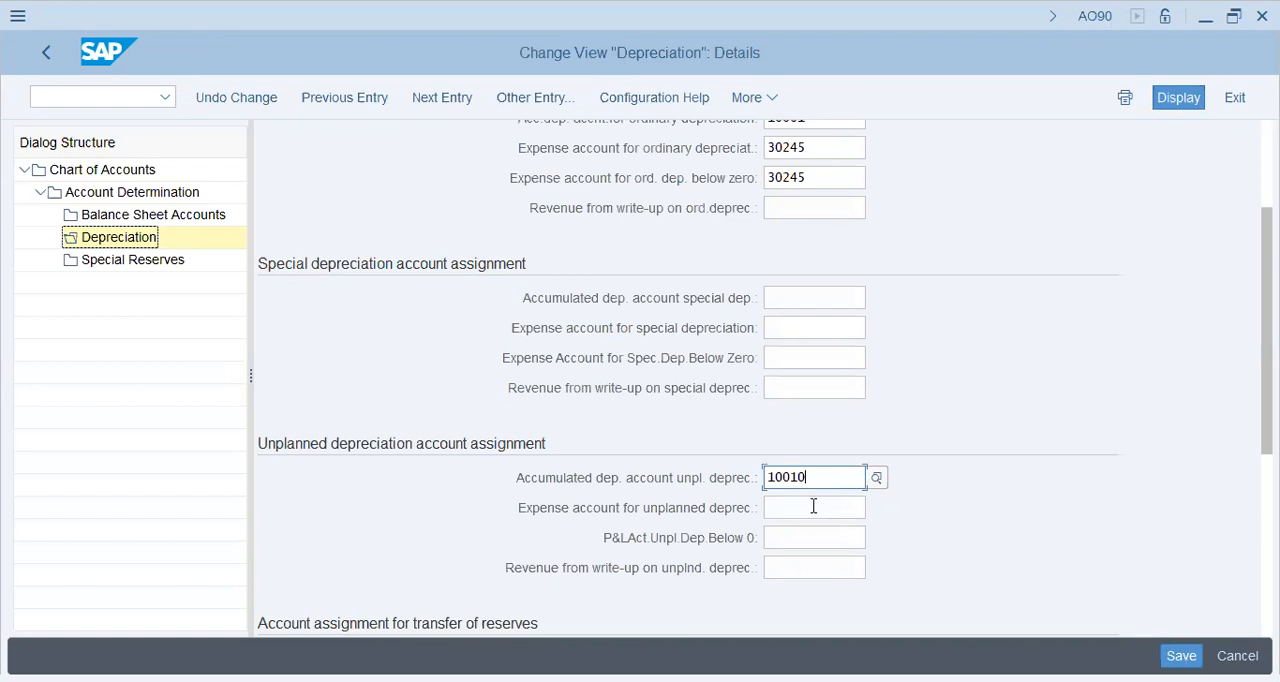
Assign account 30246 Exp. Acct Unpl. Dep as both the expense account for unplanned depreciation and the P&L account for unplanned depreciation below zero.
left_click(813, 506)
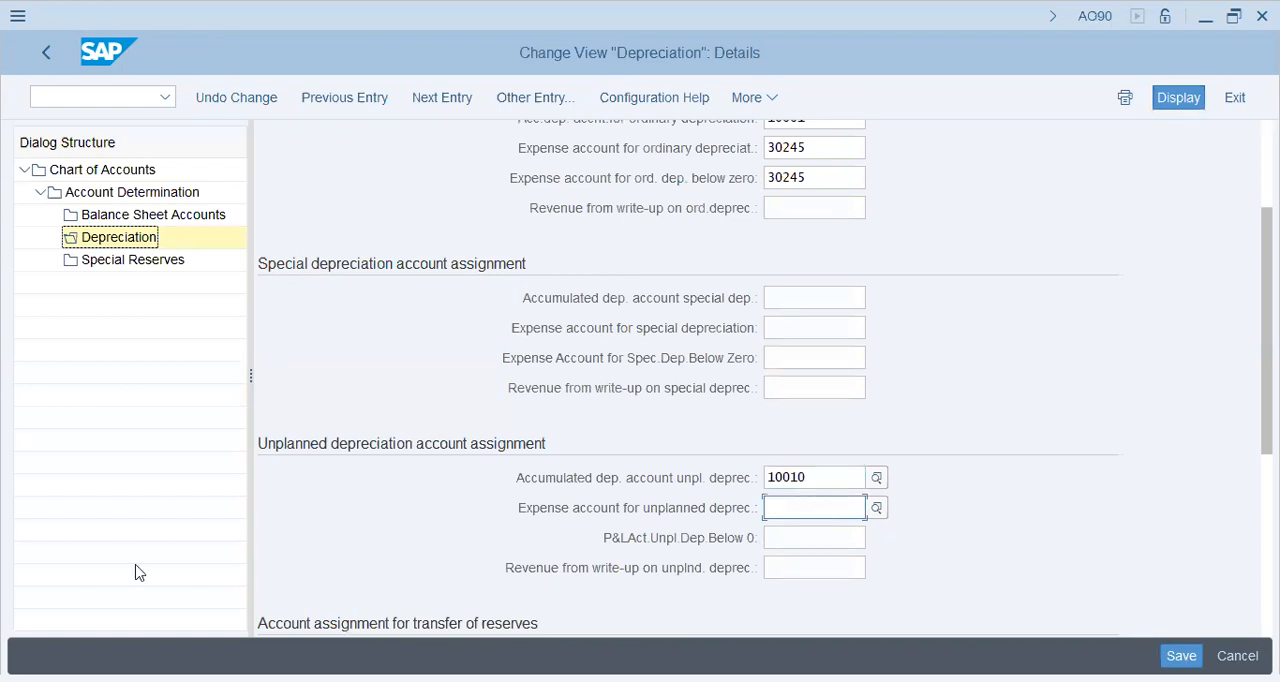
key("alt+Tab")
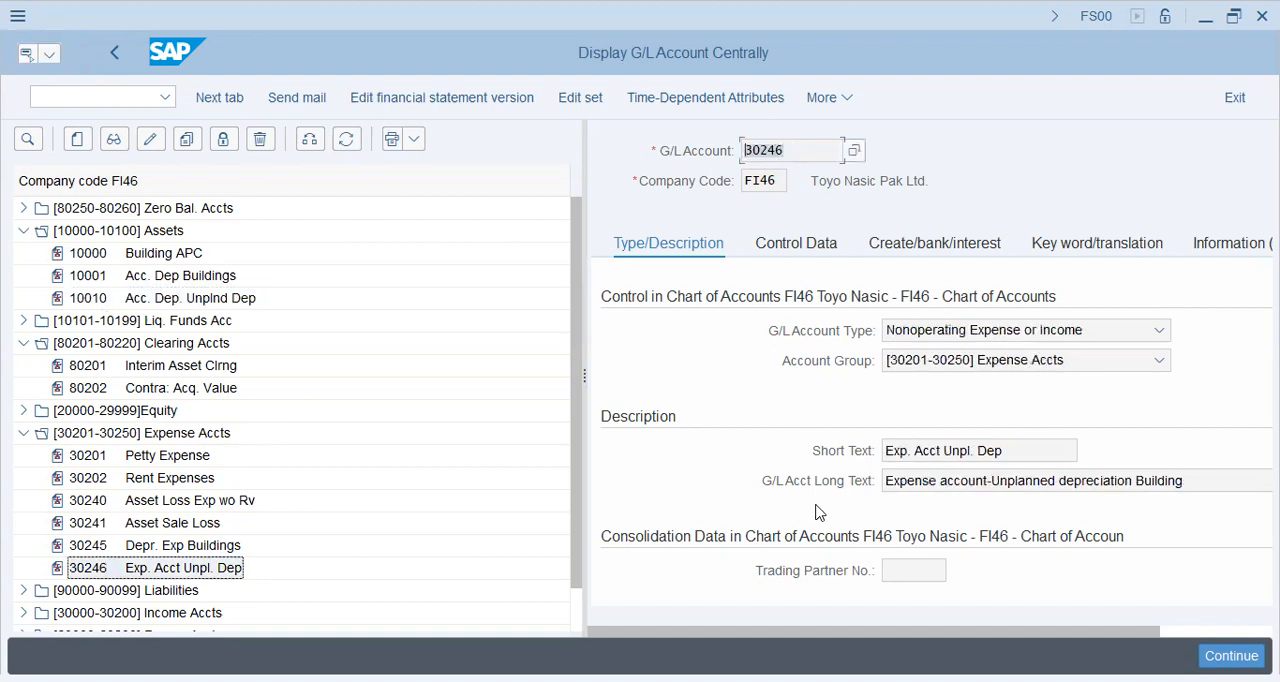
key("alt+Tab")
key("Tab")
key("ctrl+v")
key("Tab")
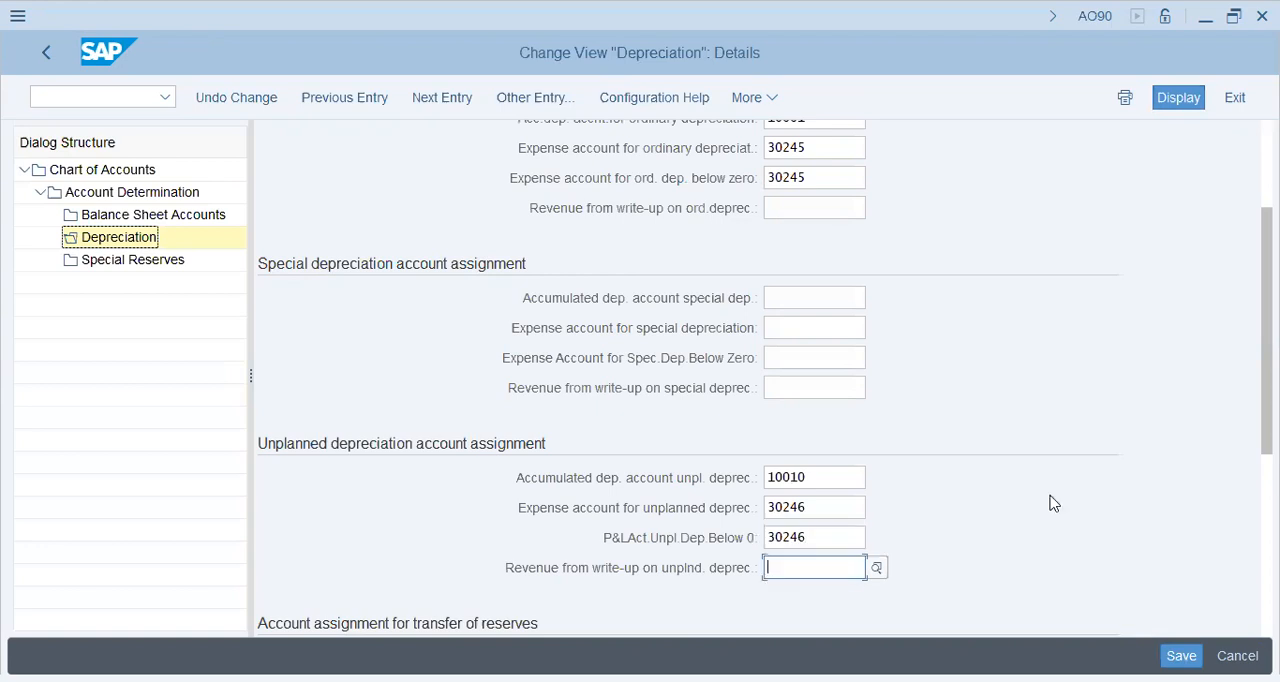
Check the remaining account assignment sections for transfer of reserves, revaluation on depreciation and interest.
scroll(1050, 503, "down", 2)
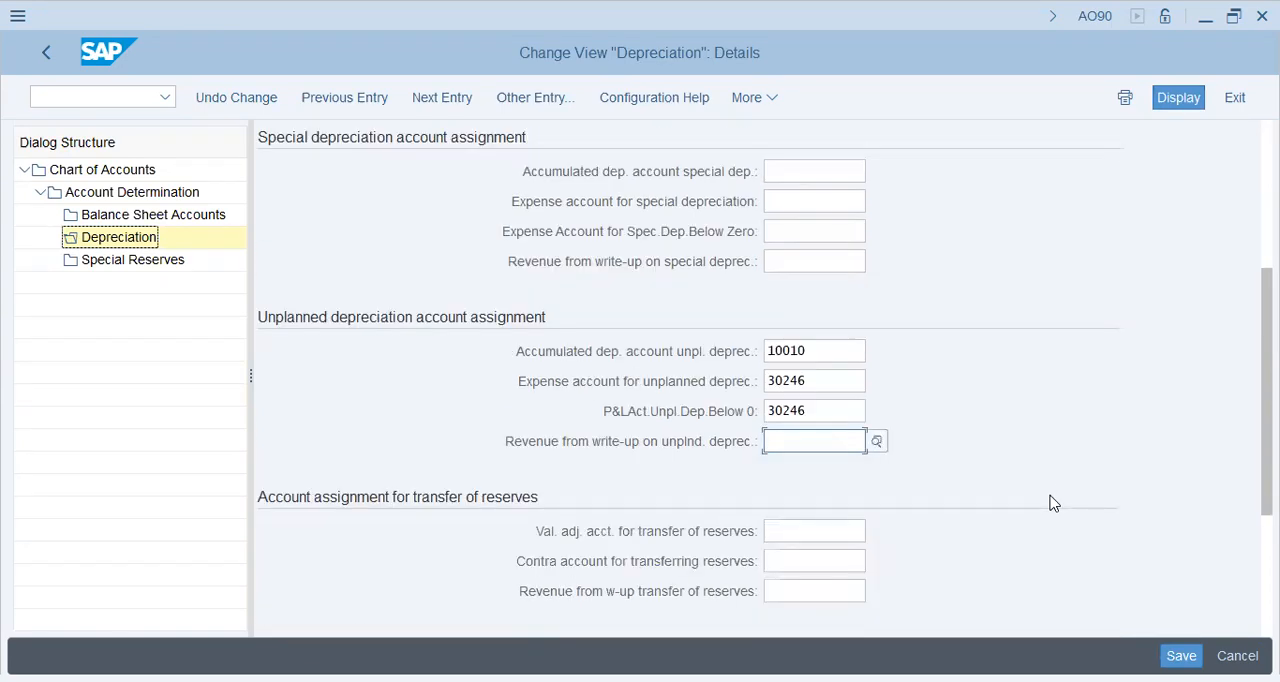
scroll(1051, 503, "down", 1)
scroll(1051, 500, "down", 1)
key("shift+Tab")
key("shift+Tab")
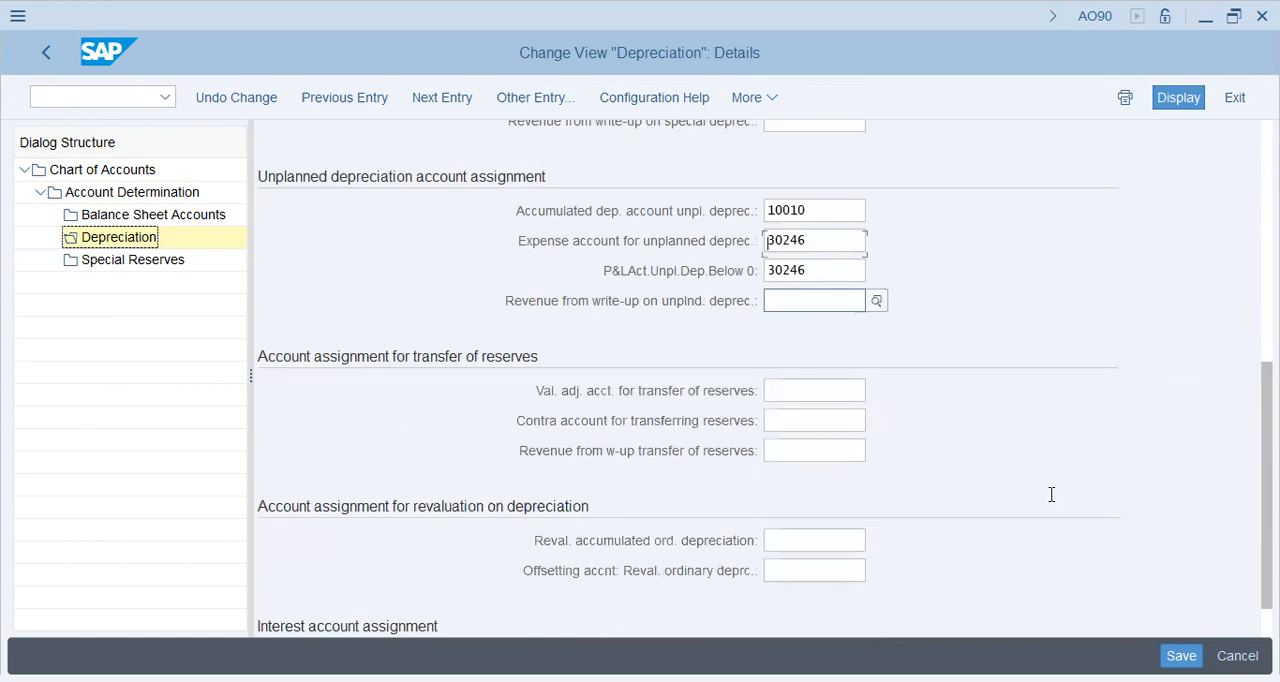
key("Tab")
key("Tab")
scroll(1050, 500, "down", 2)
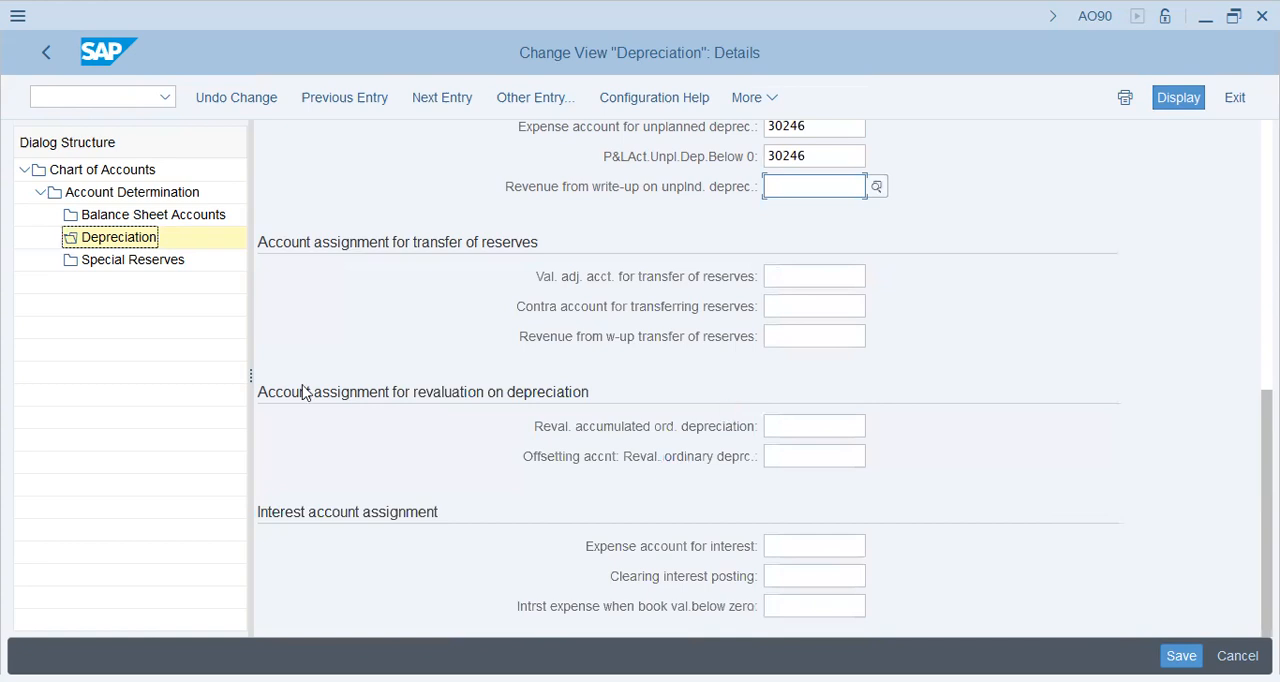
Save the Buildings depreciation account assignments under the proposed customizing request.
left_click(68, 539)
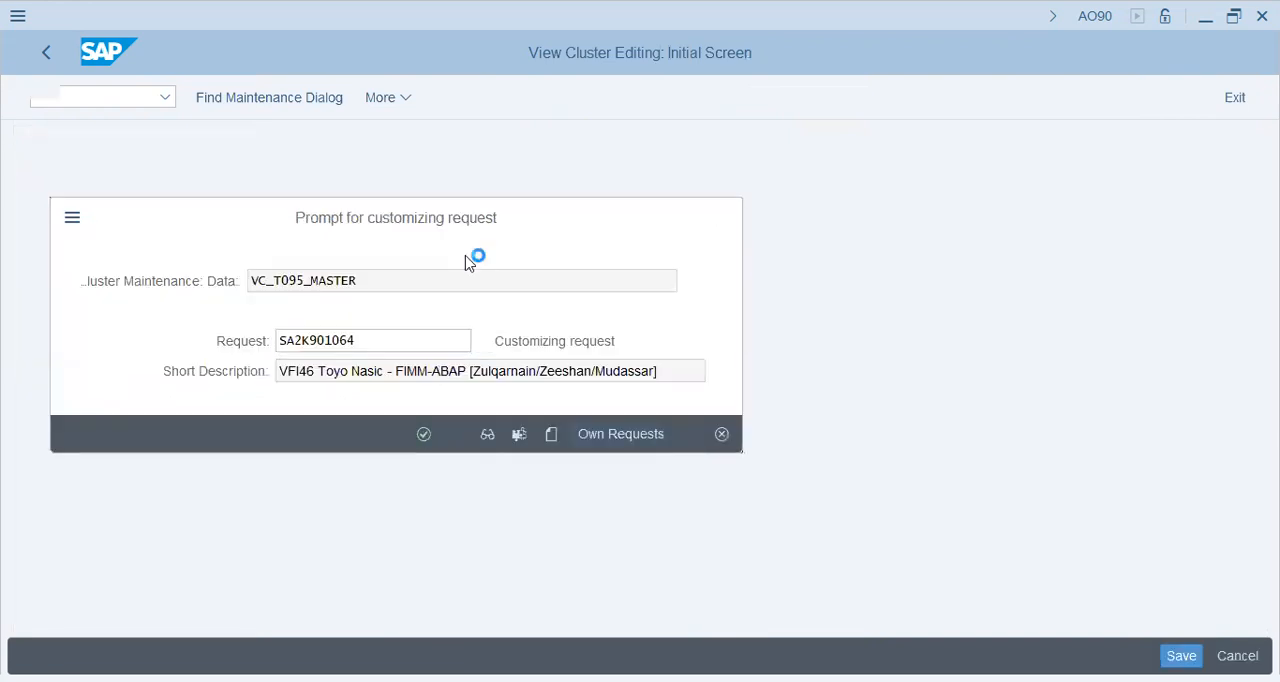
key("Return")
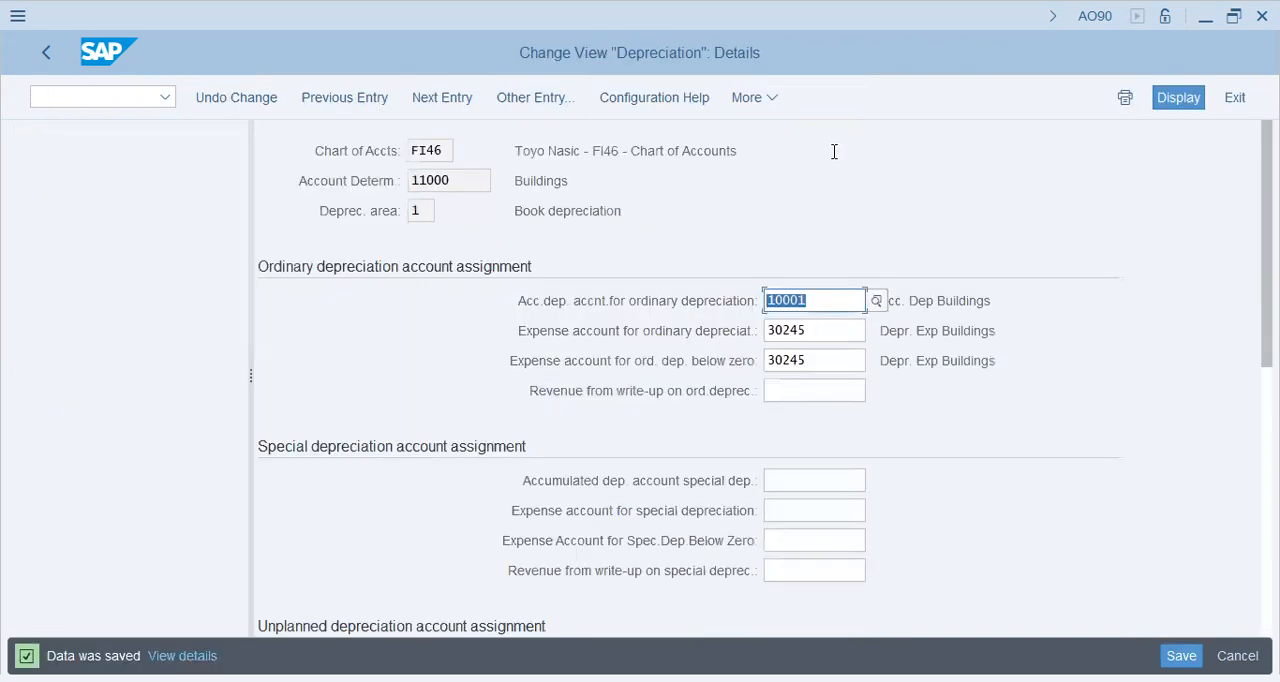